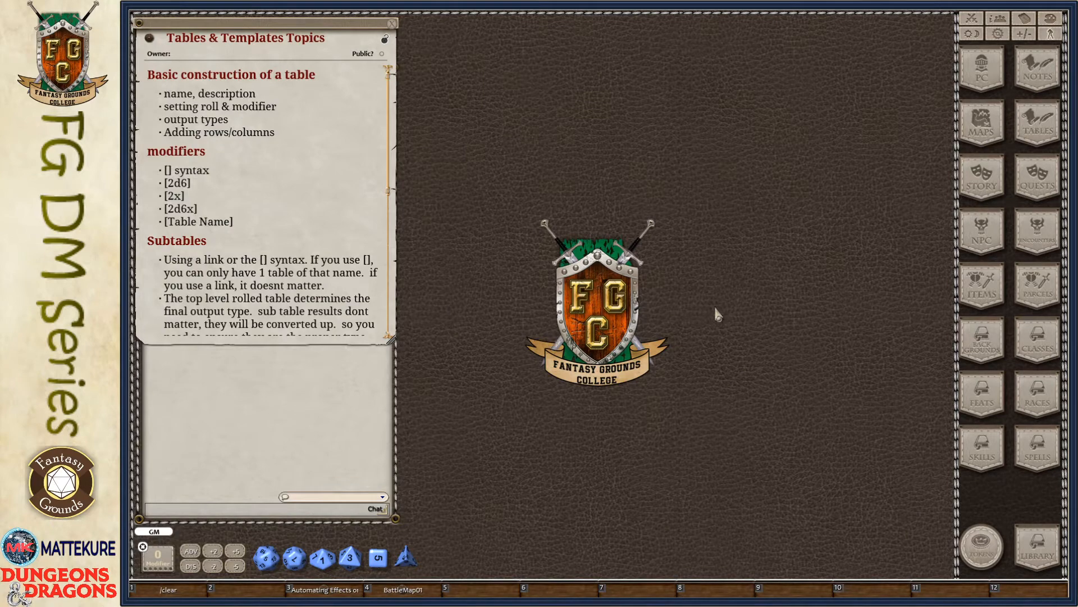
Create a new item in the Tables list and name it Test Table
click(1029, 125)
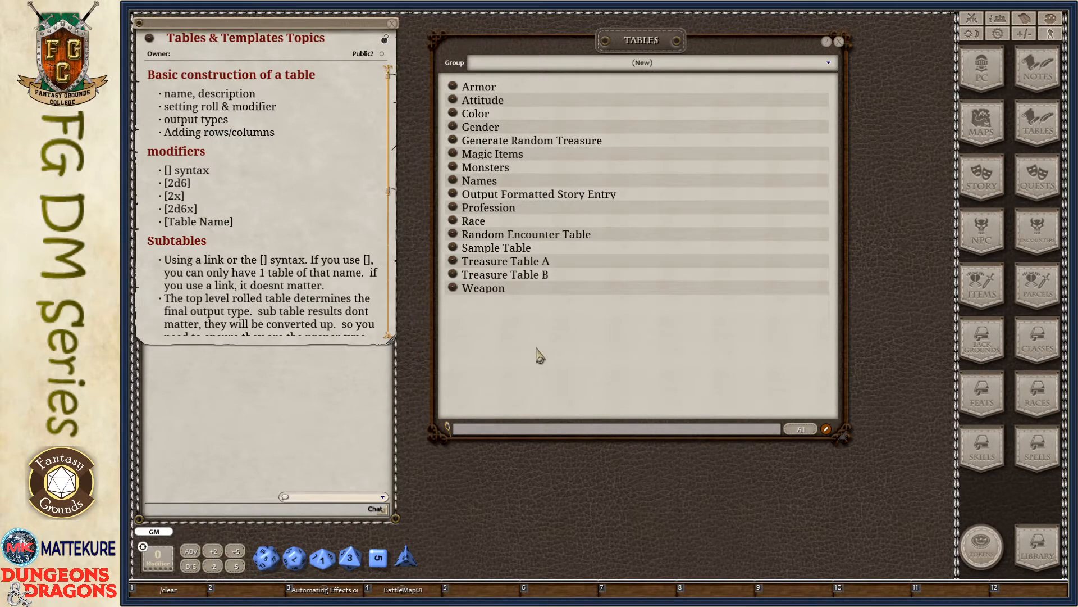
right_click(520, 331)
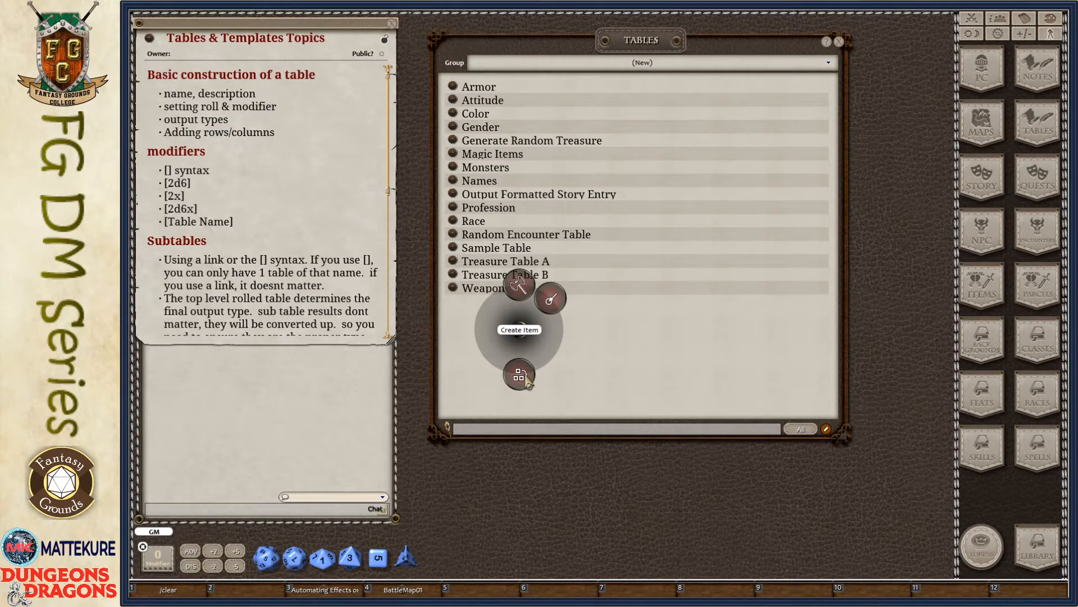
click(527, 377)
drag(608, 394, 597, 326)
click(838, 42)
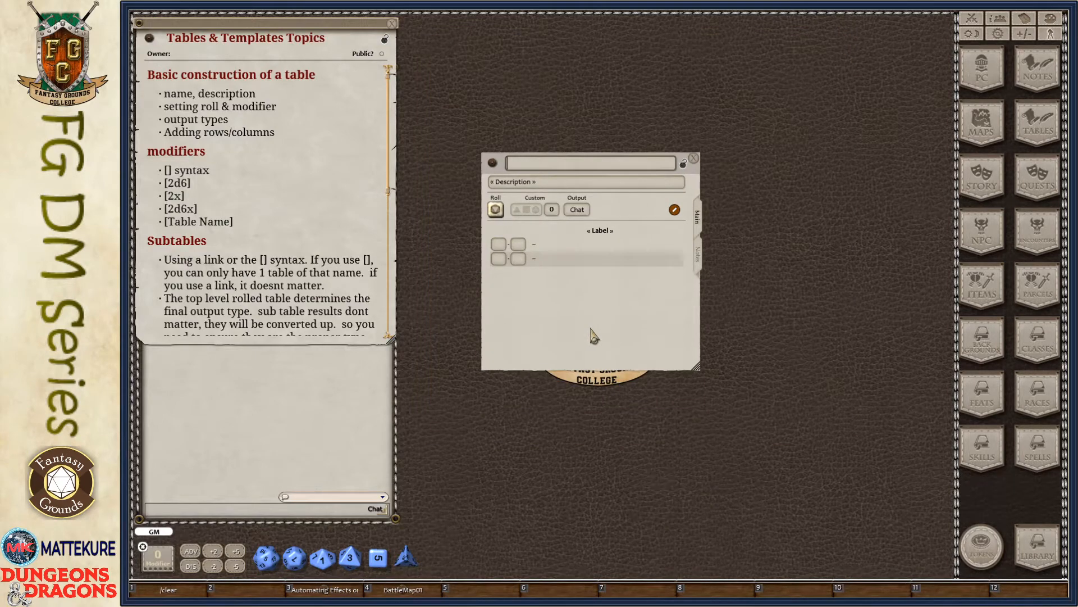
click(520, 164)
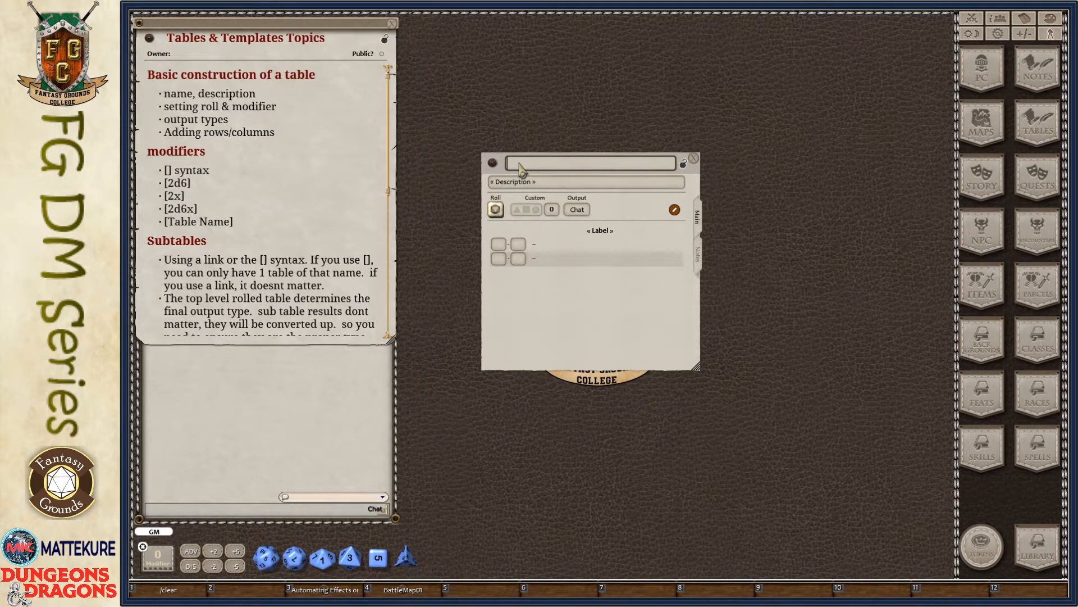
text(Test Table)
key(Tab)
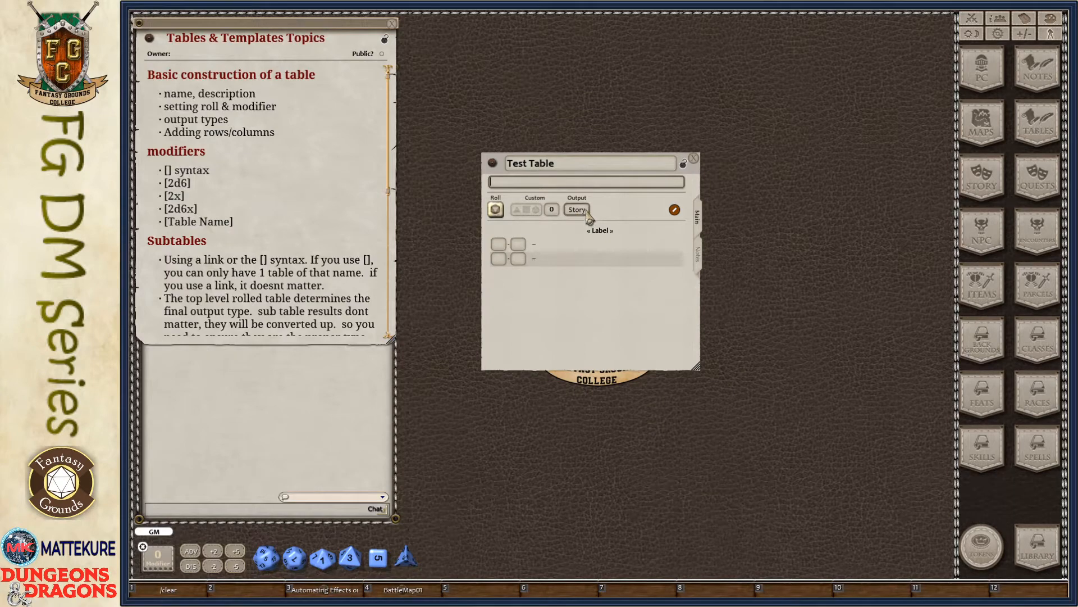
Cycle through the Test Table's output types until the output is set to Chat
click(587, 211)
click(581, 212)
click(584, 213)
Set the first row's roll range to 1–3 and the second row's range to 4–6
click(500, 248)
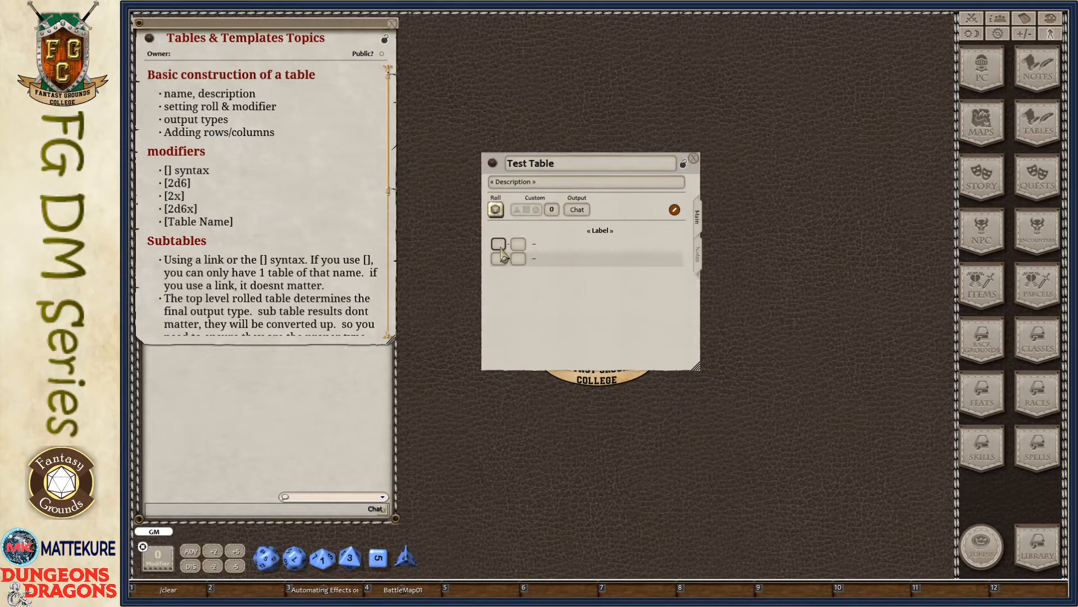
click(518, 257)
text(3)
click(494, 253)
click(519, 245)
click(518, 258)
text(6)
click(574, 262)
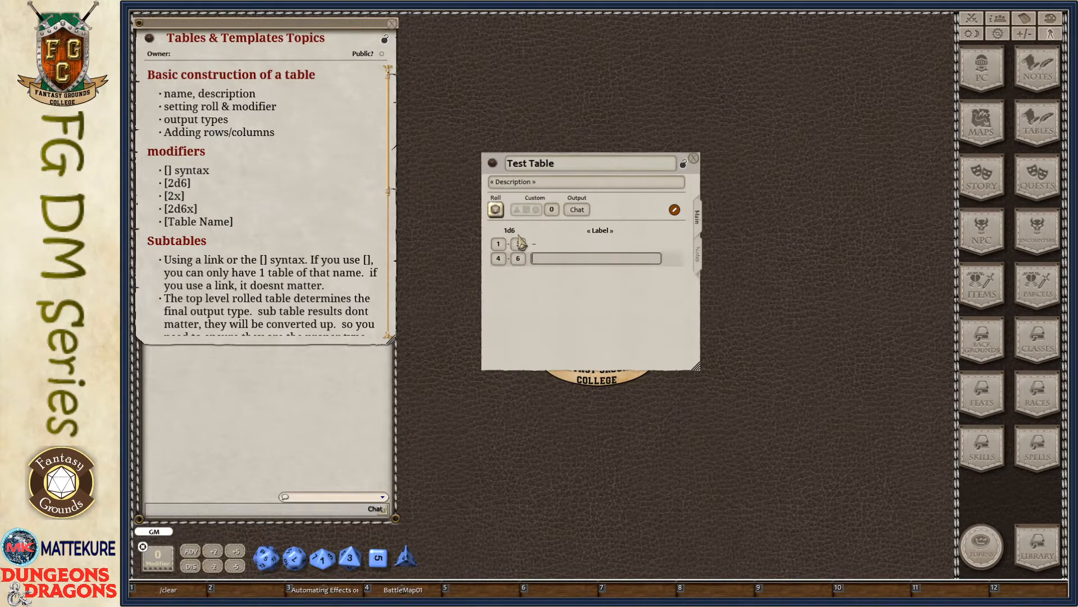
Label the column Result and enter "Nothing Happens" for the first row and "Something Happens" for the second
click(599, 230)
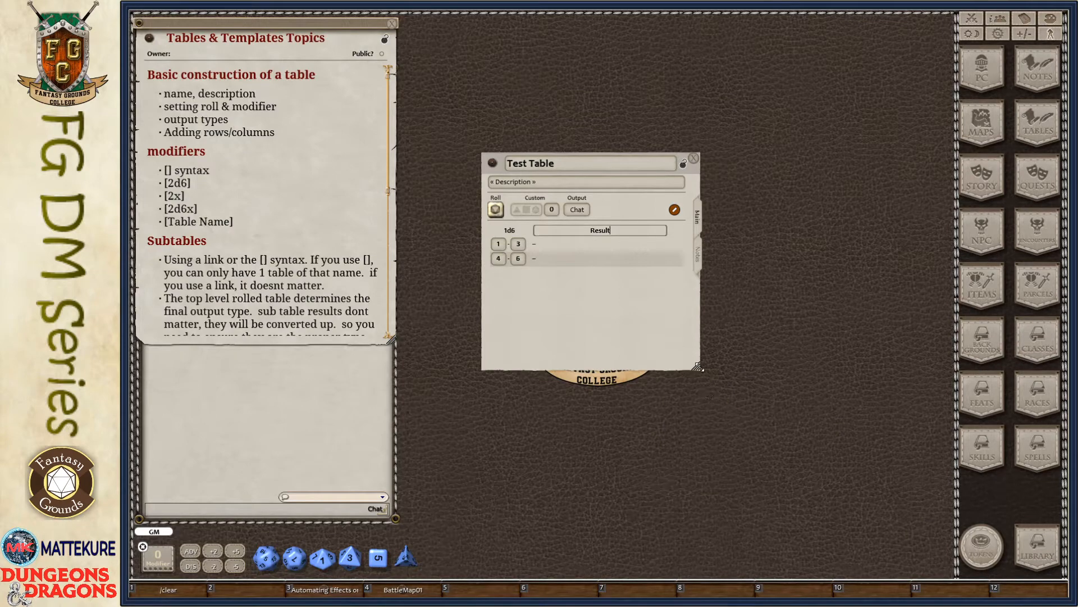
drag(698, 367, 760, 416)
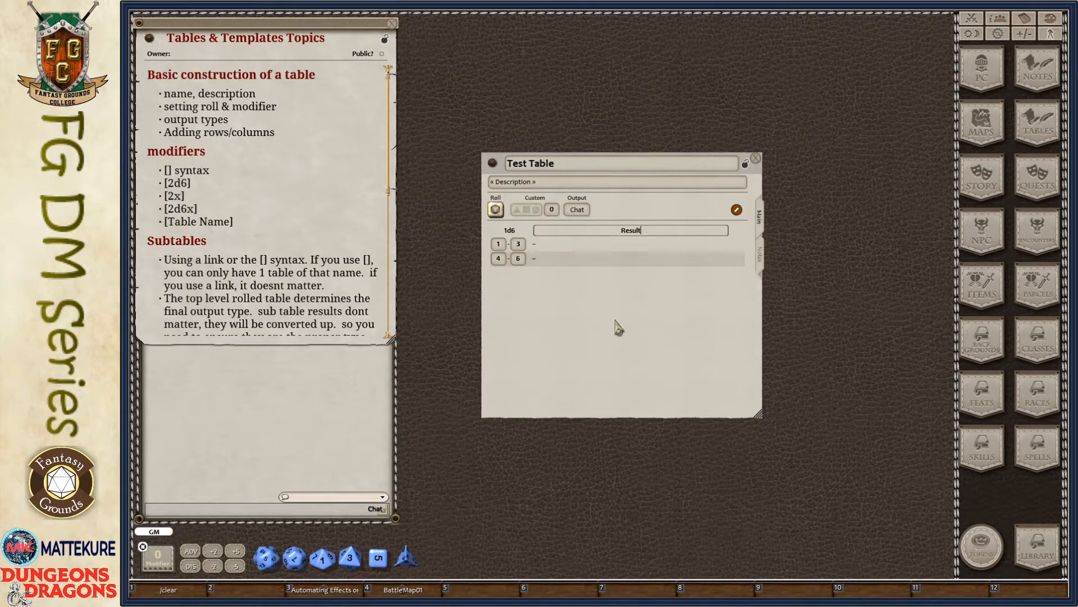
click(545, 246)
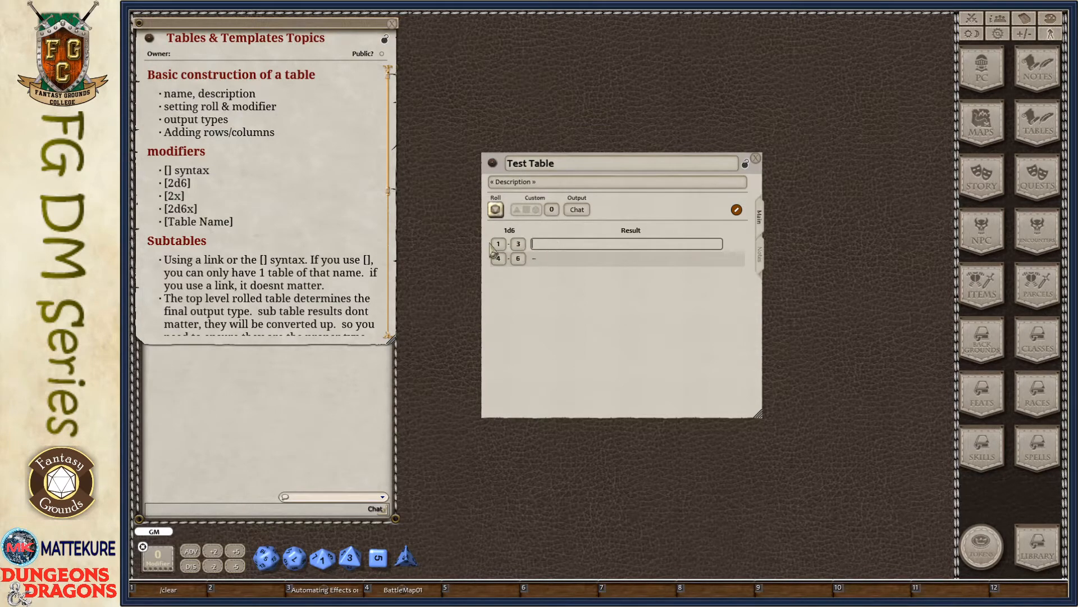
text(Nothing Happens)
click(554, 260)
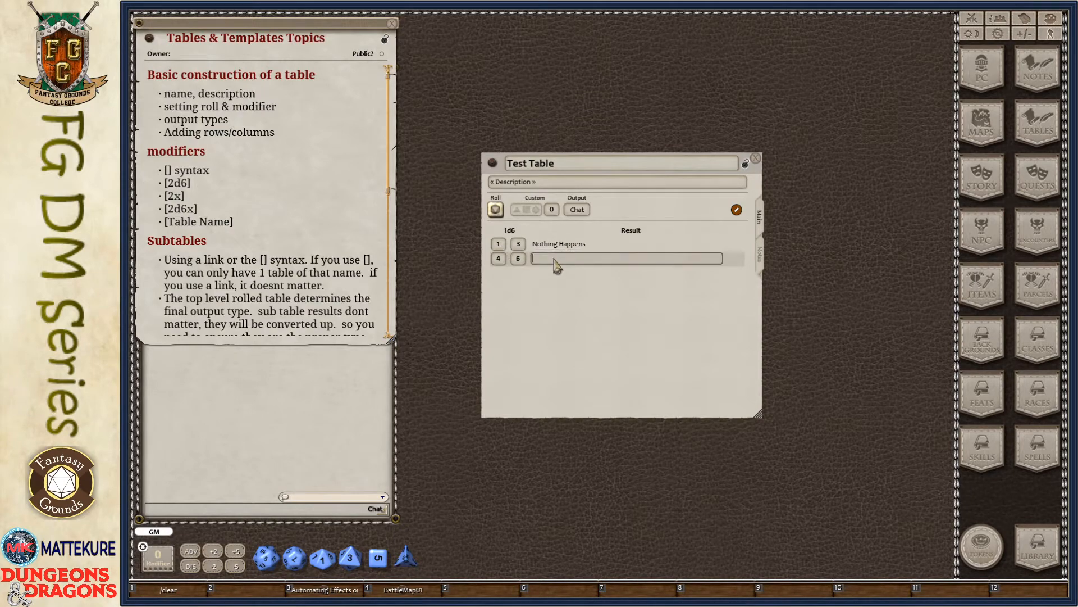
text(Happens)
Roll the Test Table once and set the second row's upper limit to 5
click(495, 210)
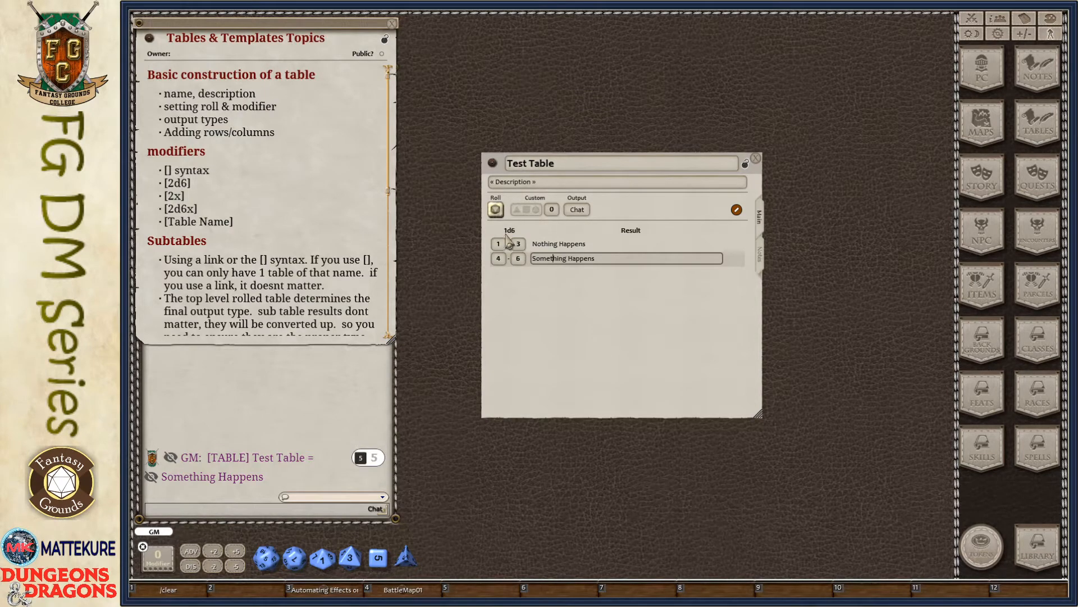
click(522, 260)
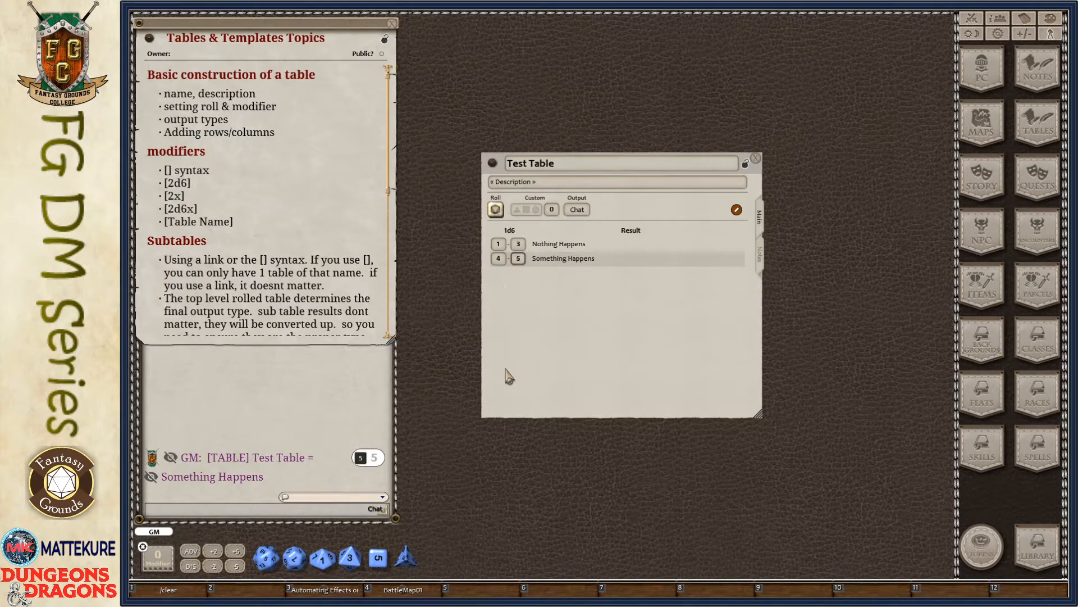
text(5)
click(498, 259)
Roll the Test Table repeatedly to test its results with the 1–5 range
click(496, 210)
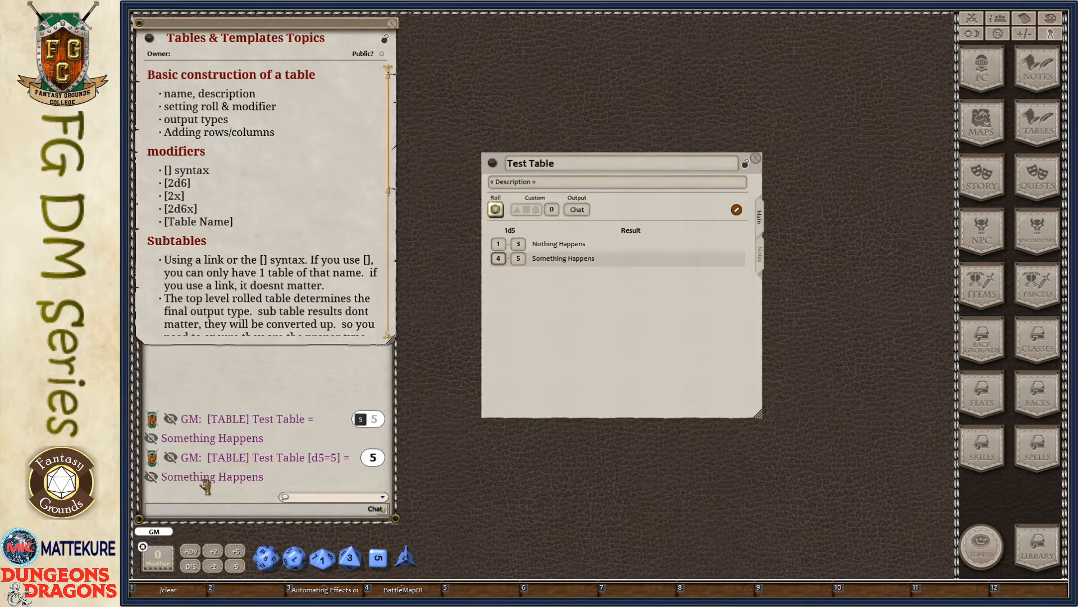
click(495, 209)
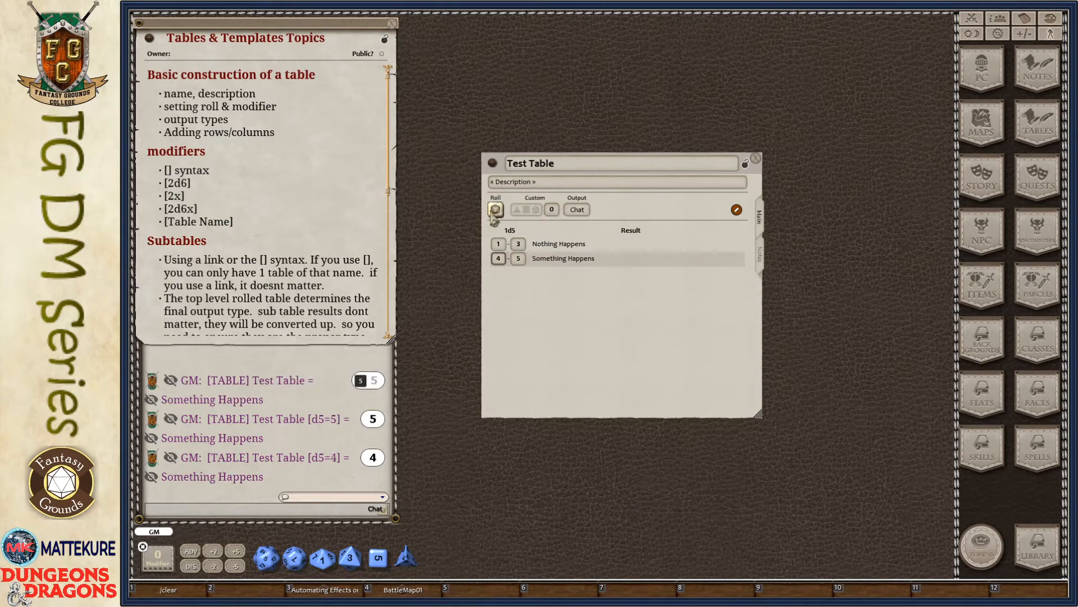
click(496, 210)
click(495, 210)
click(492, 212)
click(492, 212)
click(492, 212)
click(493, 212)
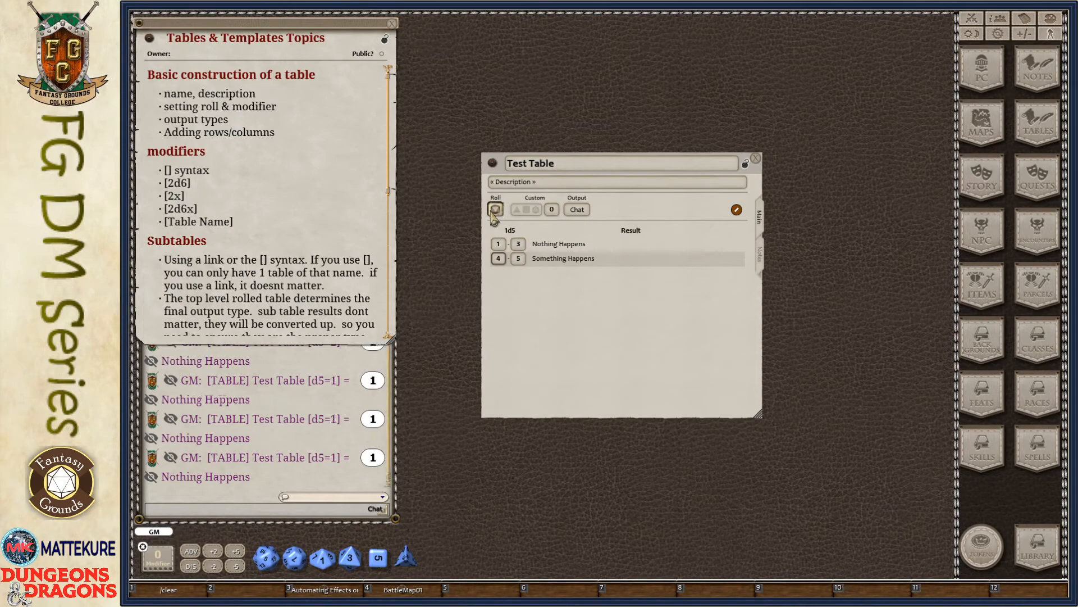
click(493, 212)
click(492, 211)
click(493, 211)
click(493, 212)
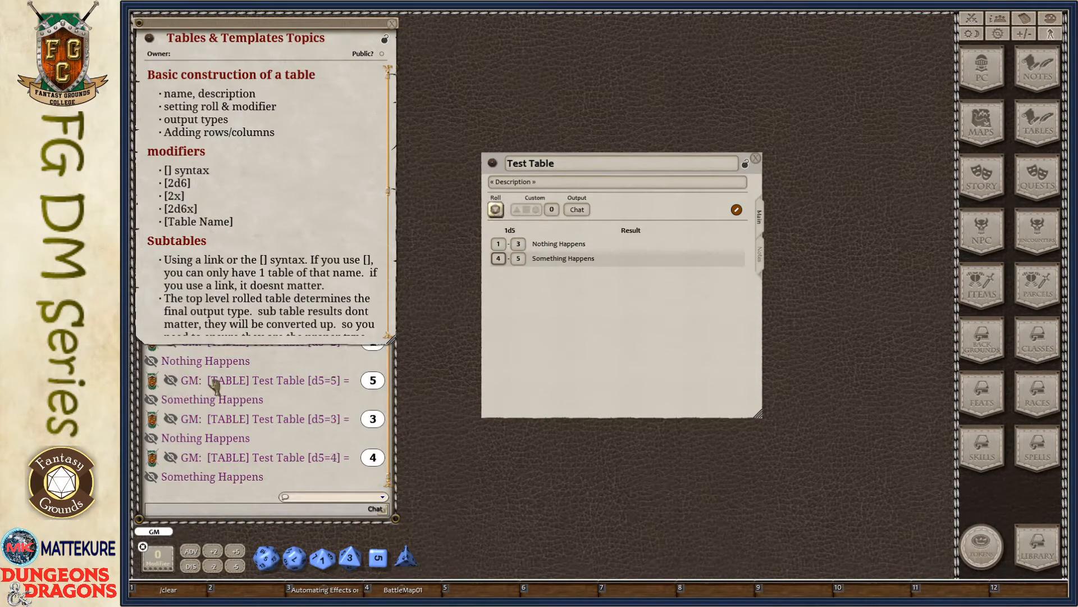
View the Test Table's notes page and return to its main page
click(762, 257)
click(614, 188)
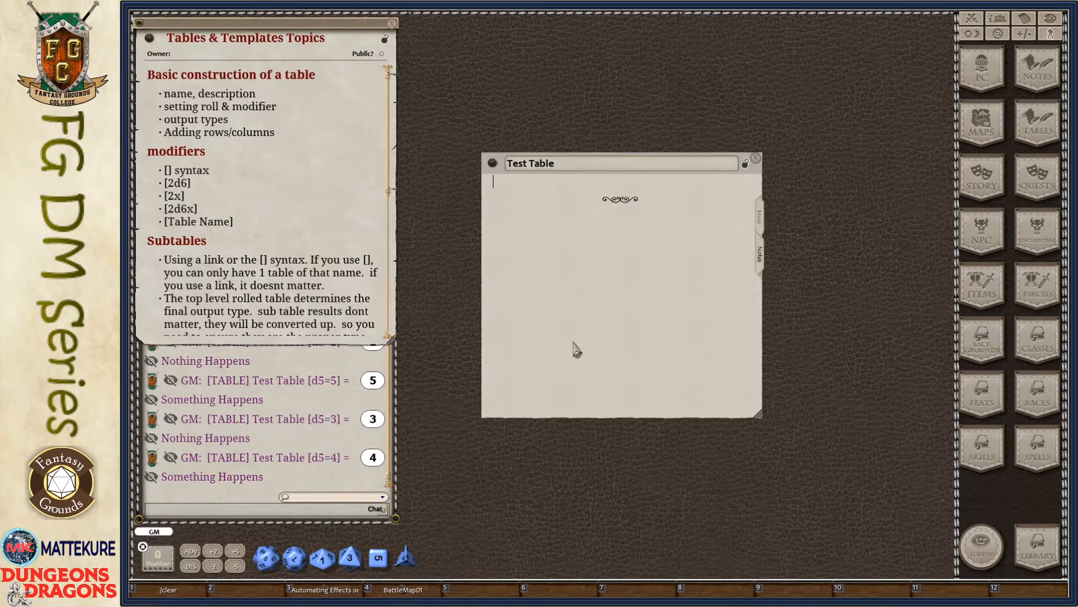
click(762, 224)
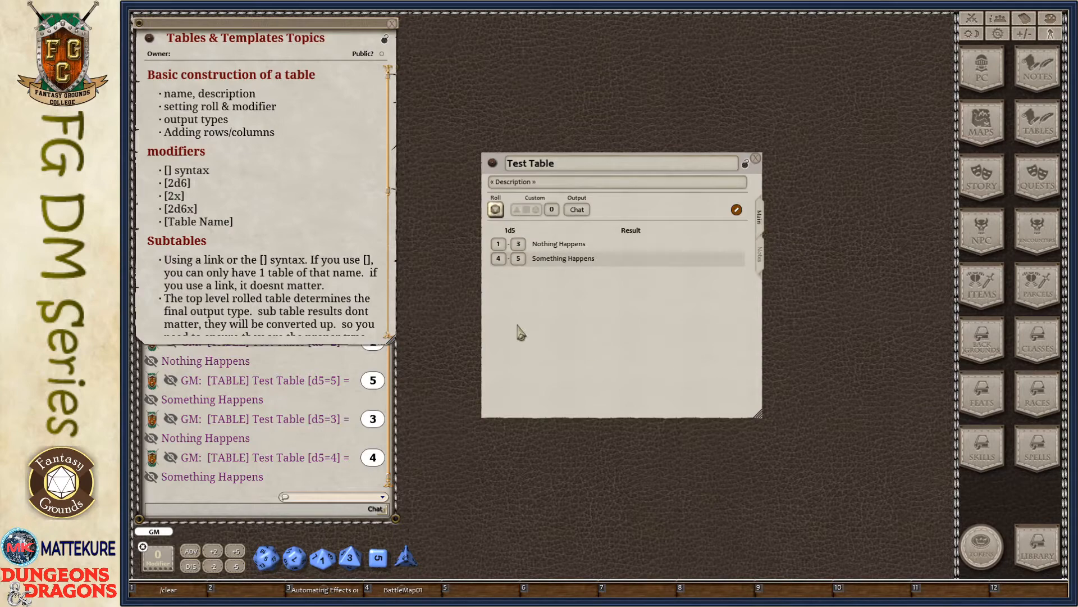
drag(592, 359, 579, 346)
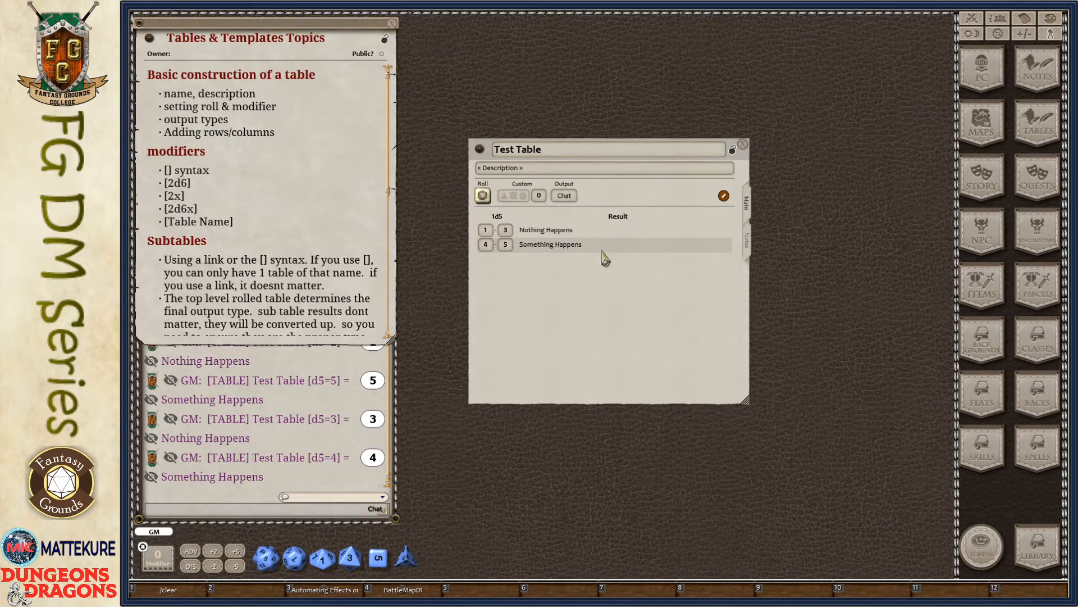
Turn on row and column editing for the Test Table and add four empty rows
click(724, 197)
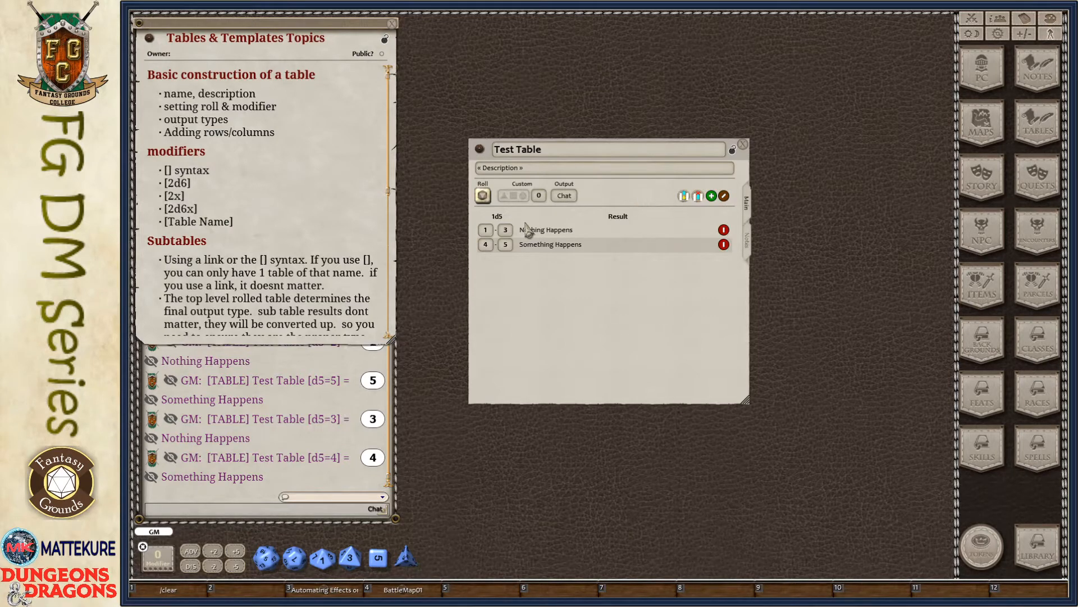
click(712, 196)
click(712, 196)
click(712, 196)
click(712, 196)
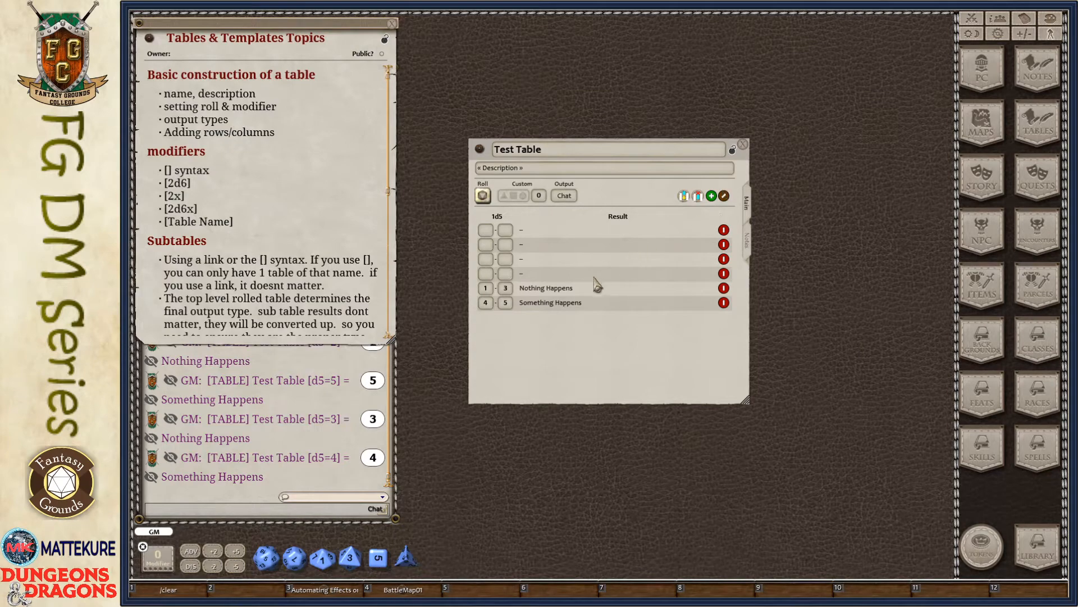
Add three columns beside the Result column and enlarge the table window to fit them
click(684, 196)
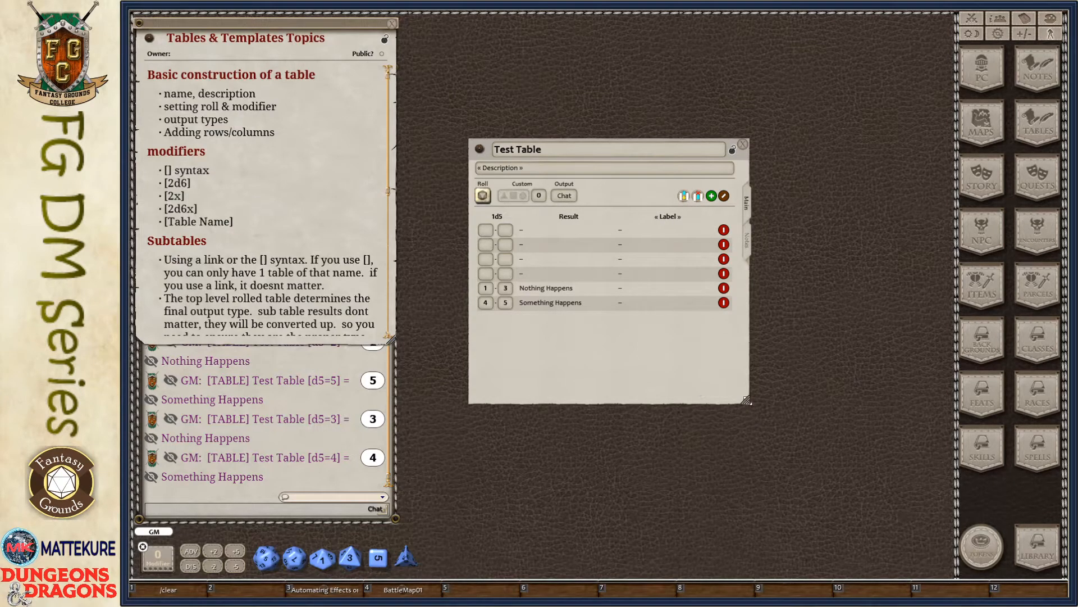
drag(746, 400, 795, 402)
click(734, 196)
click(733, 196)
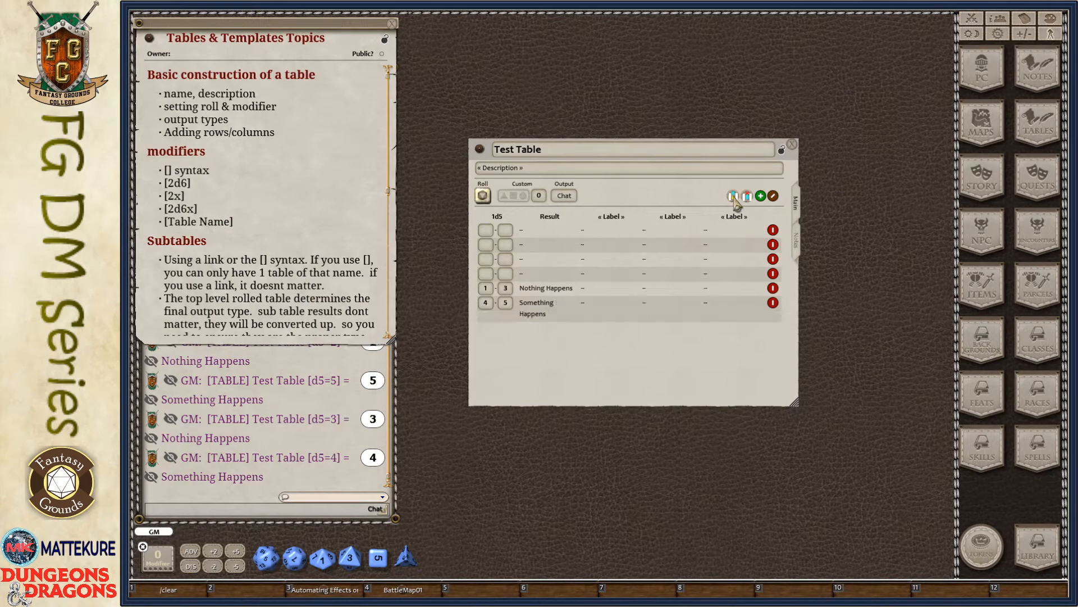
drag(796, 403, 918, 439)
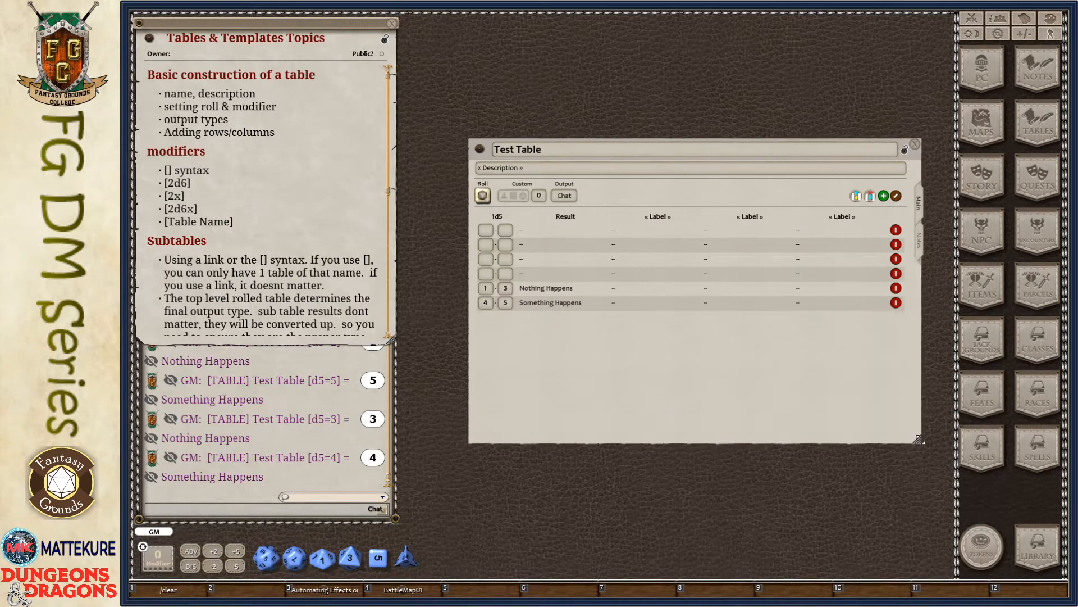
Remove the three extra label columns so only the Result column remains
click(871, 196)
click(871, 197)
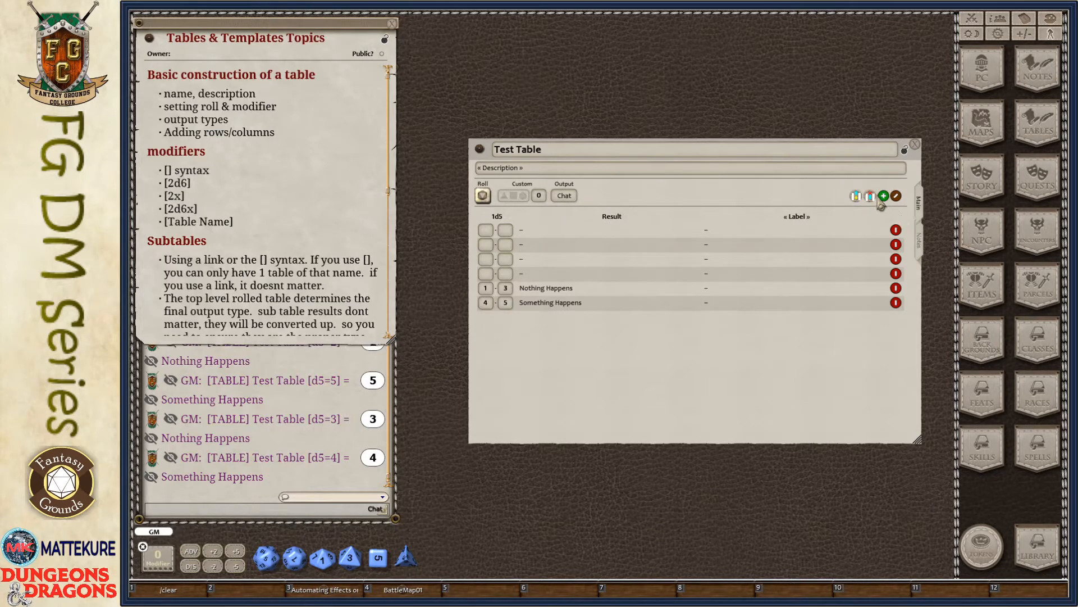
click(870, 197)
drag(667, 380, 623, 365)
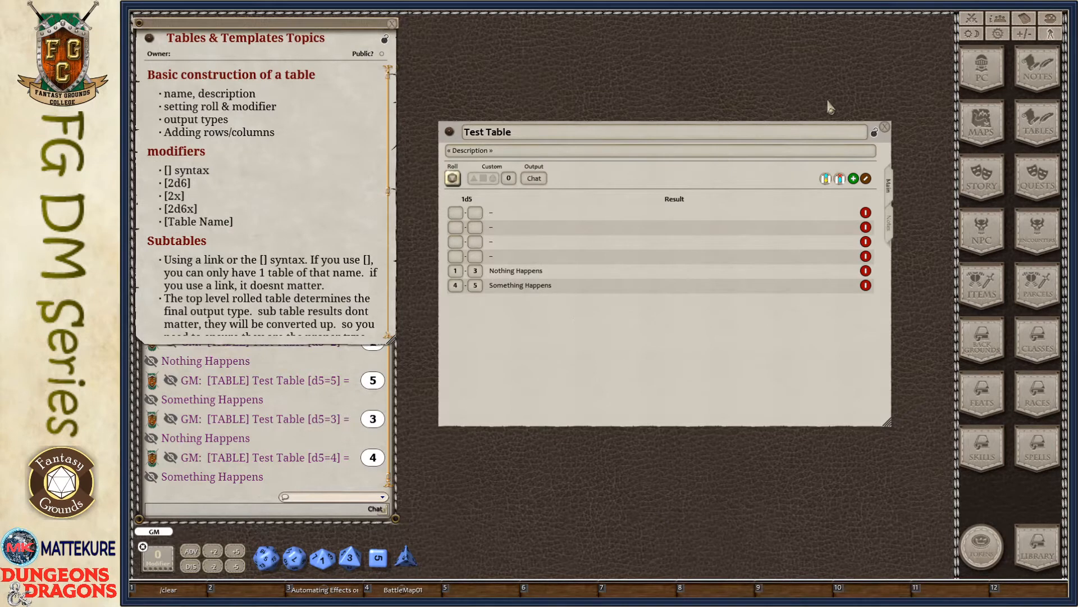
Lock and close the Test Table, and reopen it from the Tables list
click(875, 134)
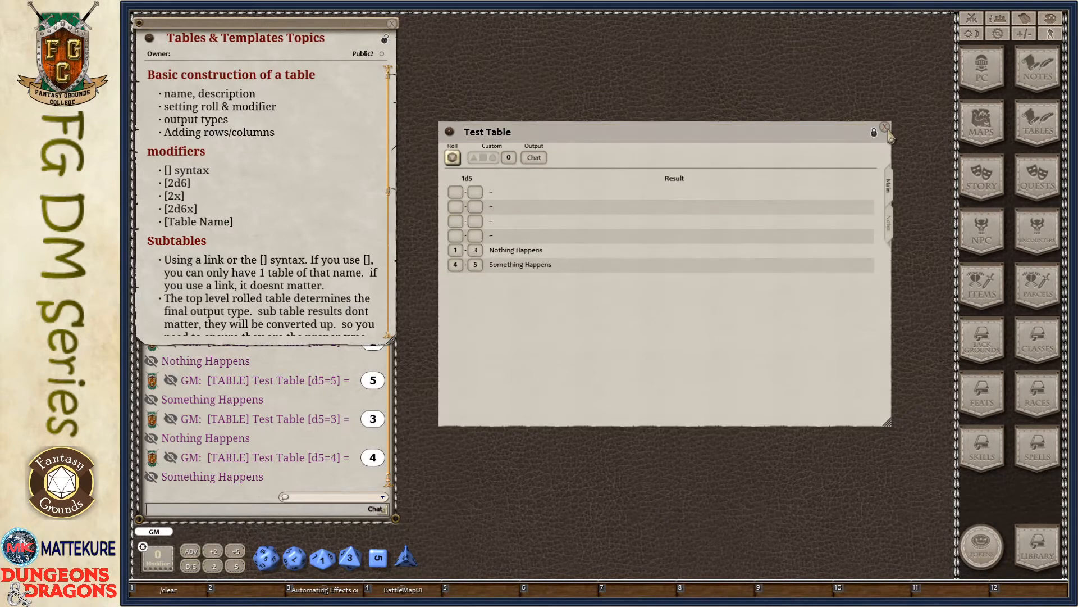
click(886, 128)
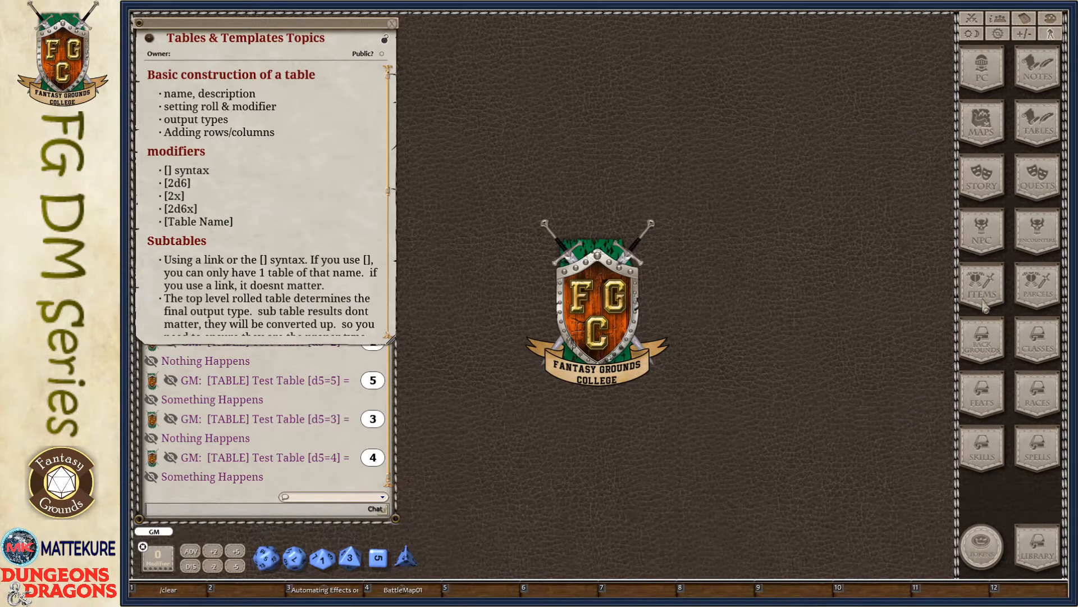
click(1038, 118)
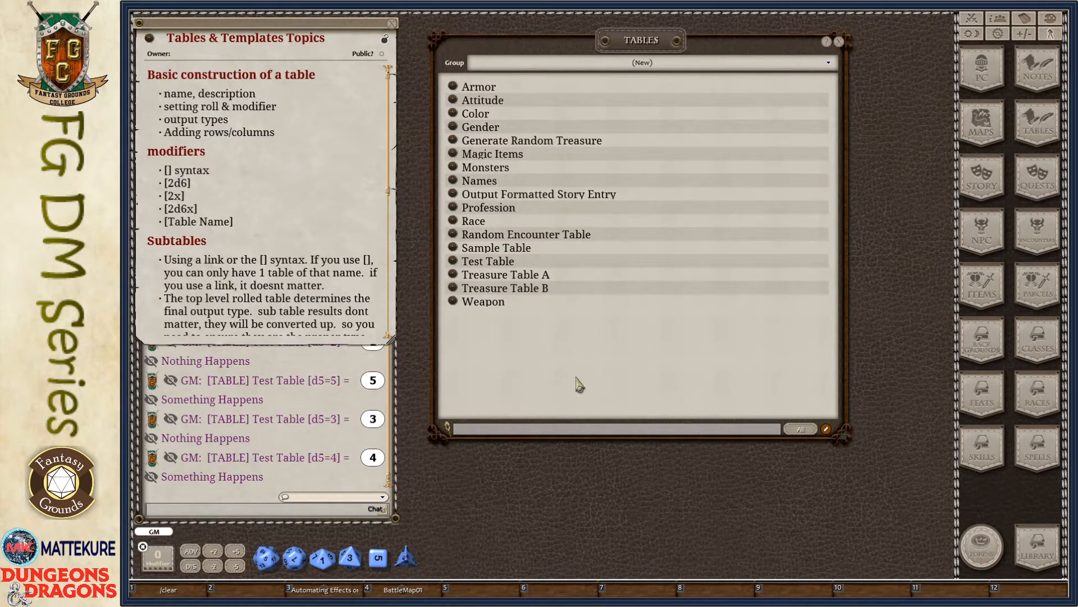
drag(576, 378, 587, 409)
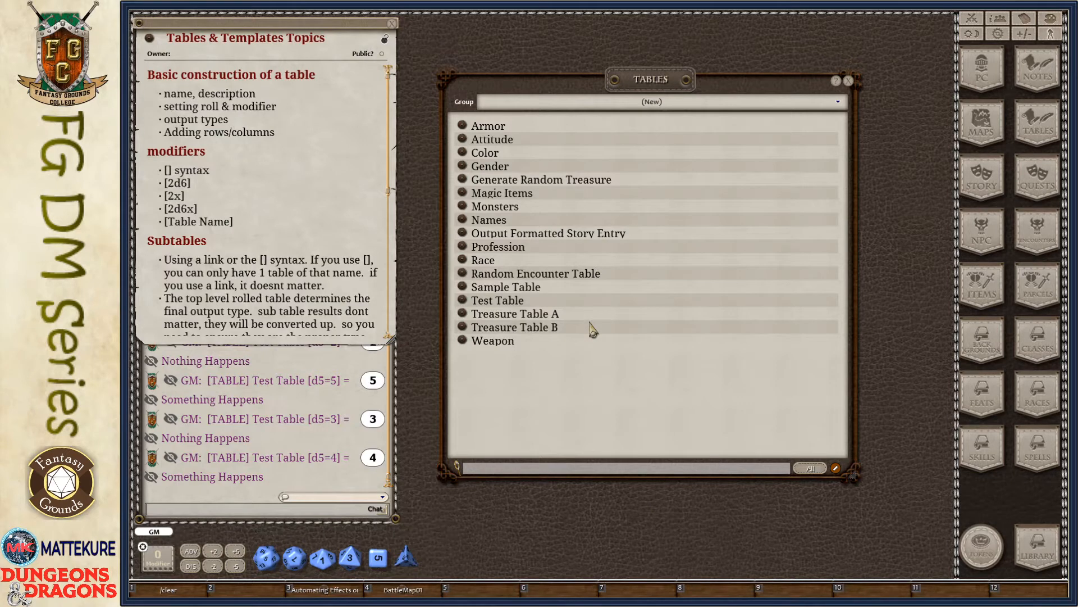
click(464, 300)
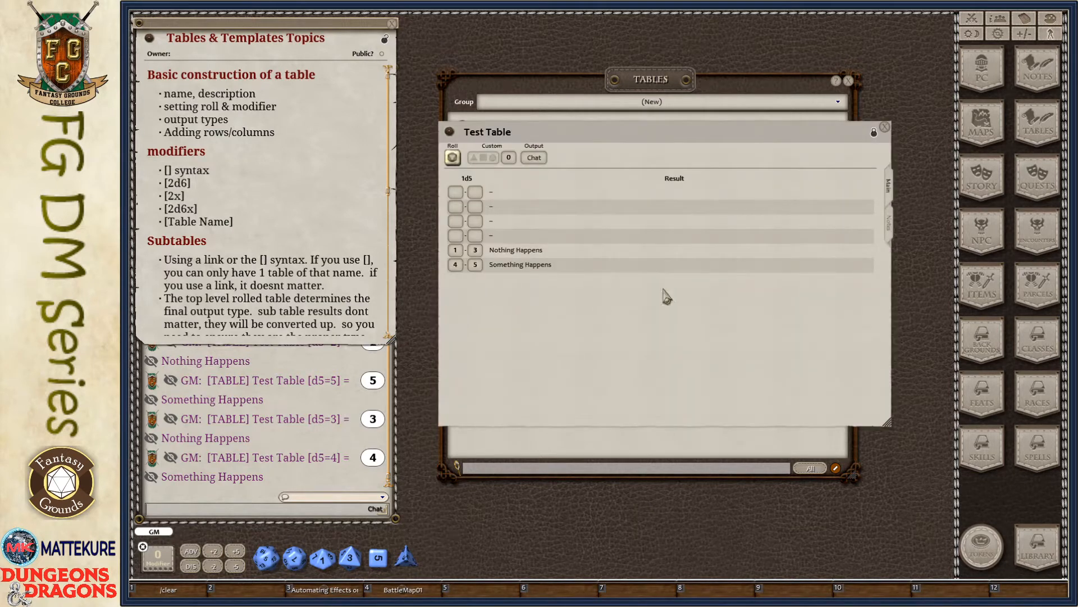
Unlock the Test Table, open its "Nothing Happens" result for editing, and close the table
click(872, 135)
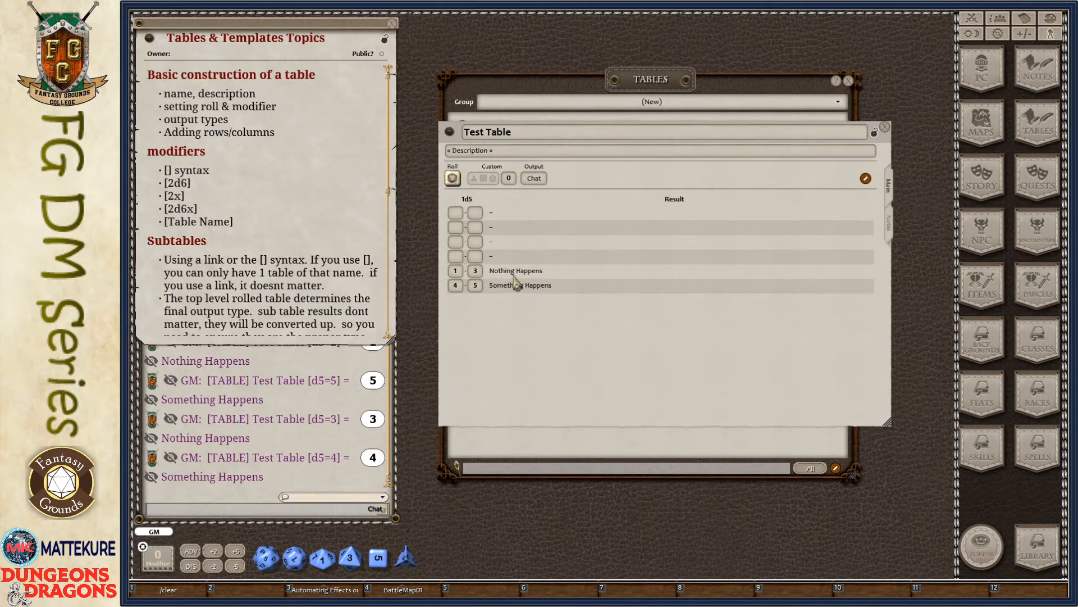
click(566, 275)
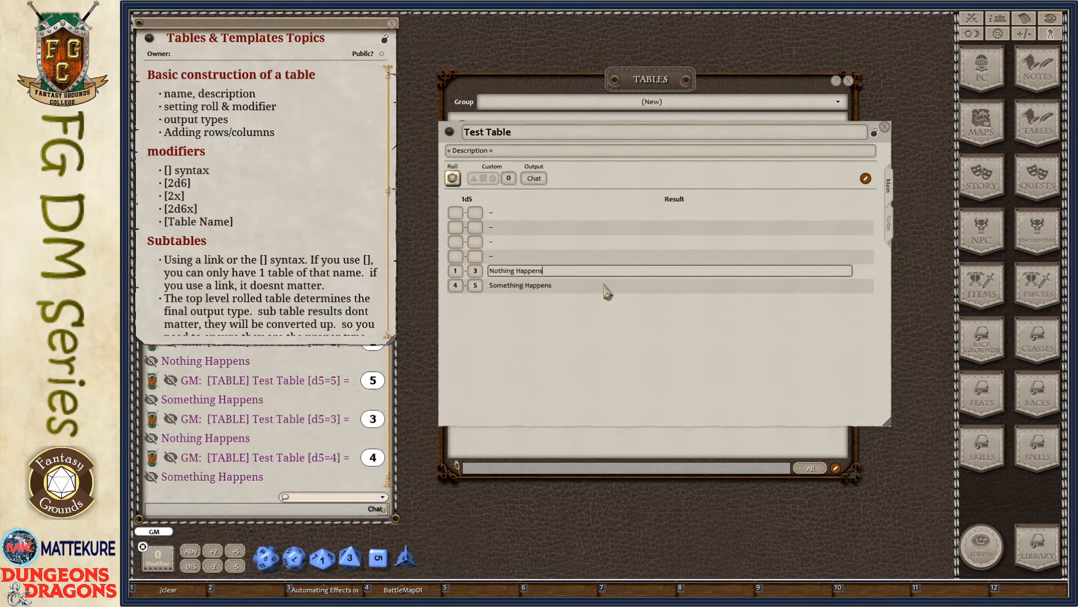
click(885, 128)
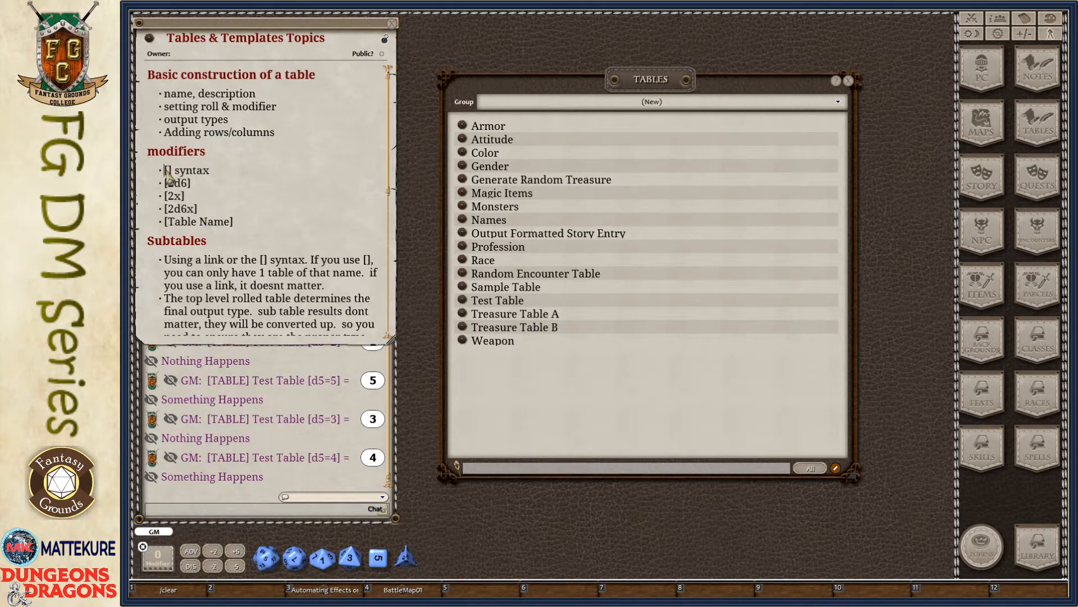
Create a new table and delete its blank row, keeping only the row with the range 1 to 1
drag(166, 171, 171, 171)
right_click(531, 382)
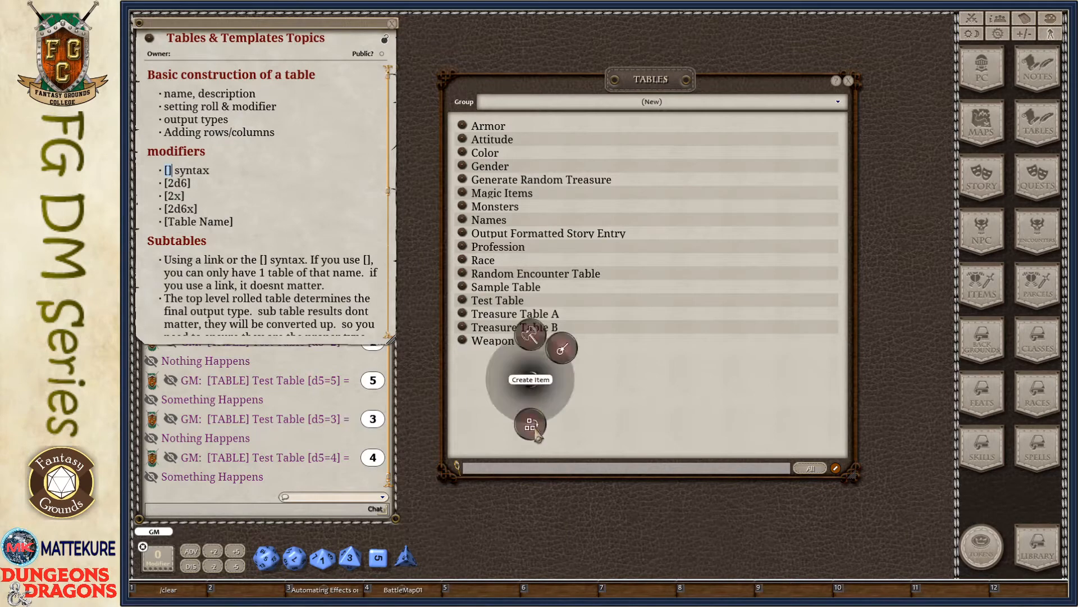
click(535, 427)
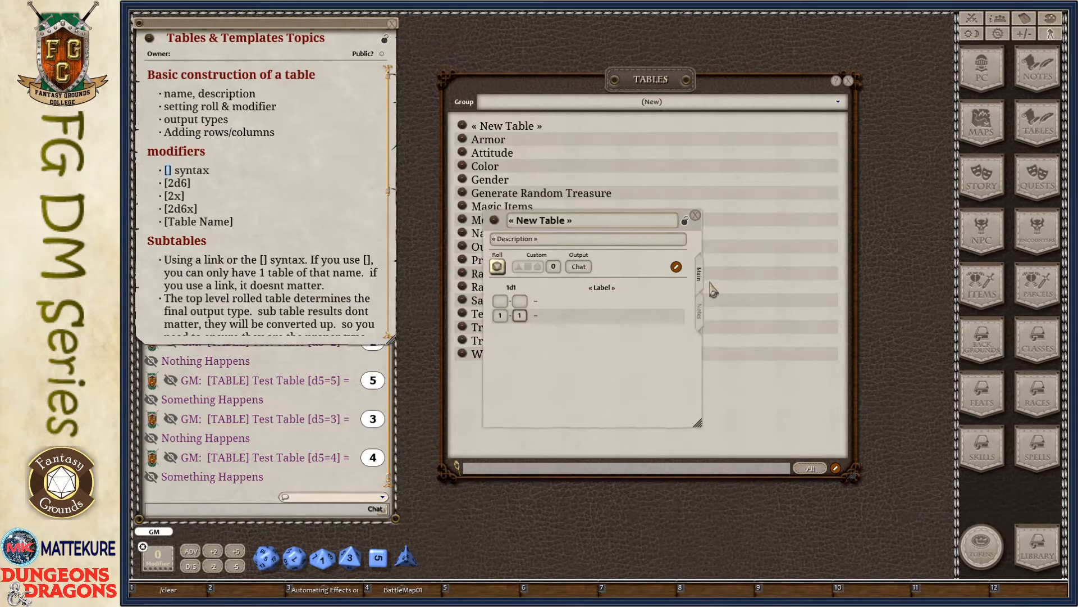
click(676, 267)
click(677, 301)
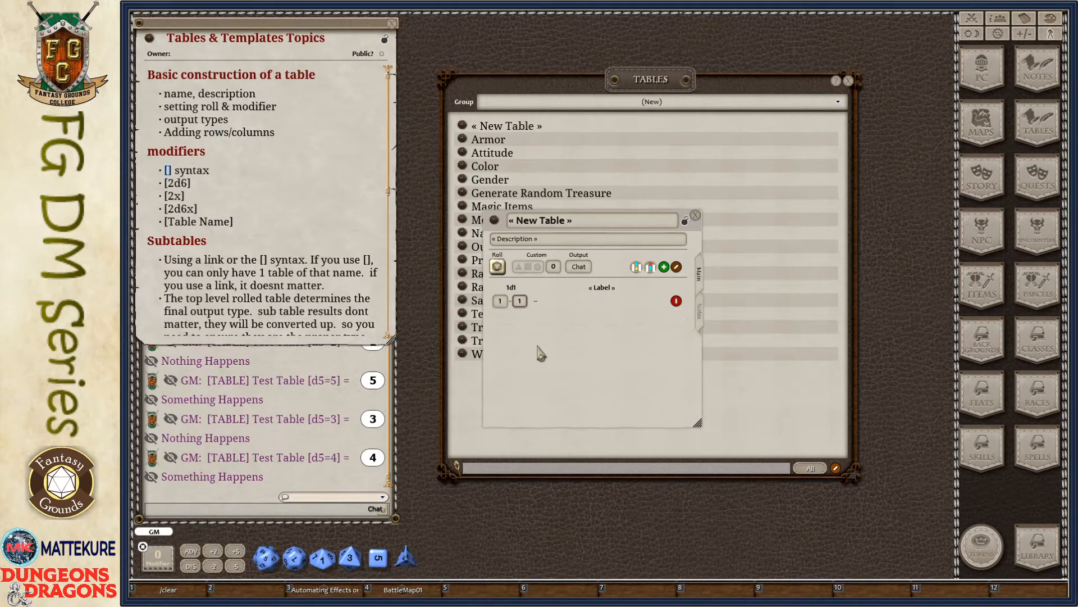
click(677, 267)
Enter [2d6] as the new table's result and roll the table six times
drag(604, 362, 553, 255)
click(496, 193)
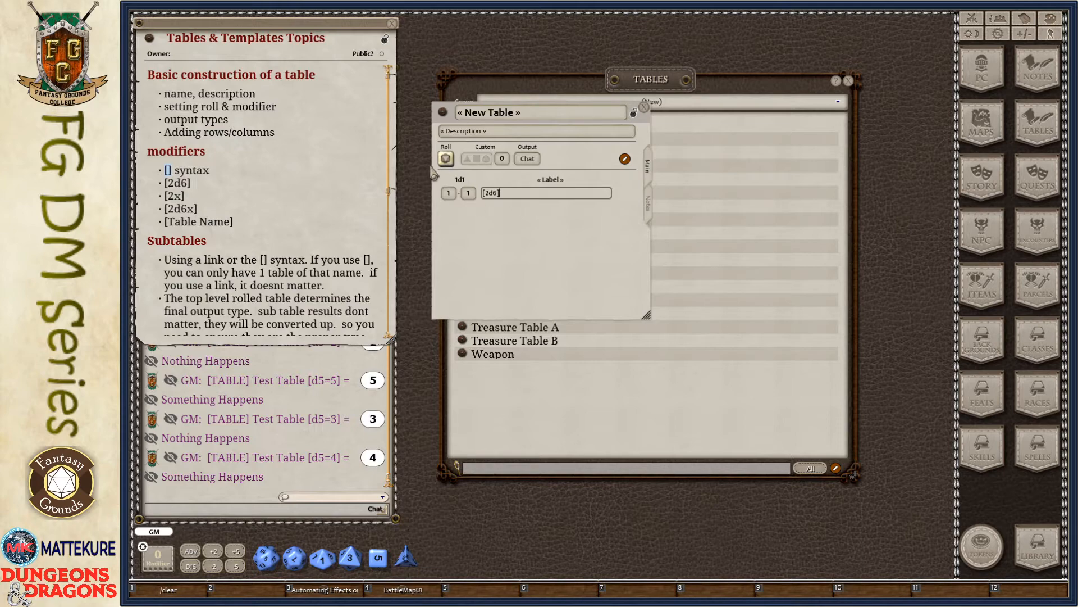
click(445, 158)
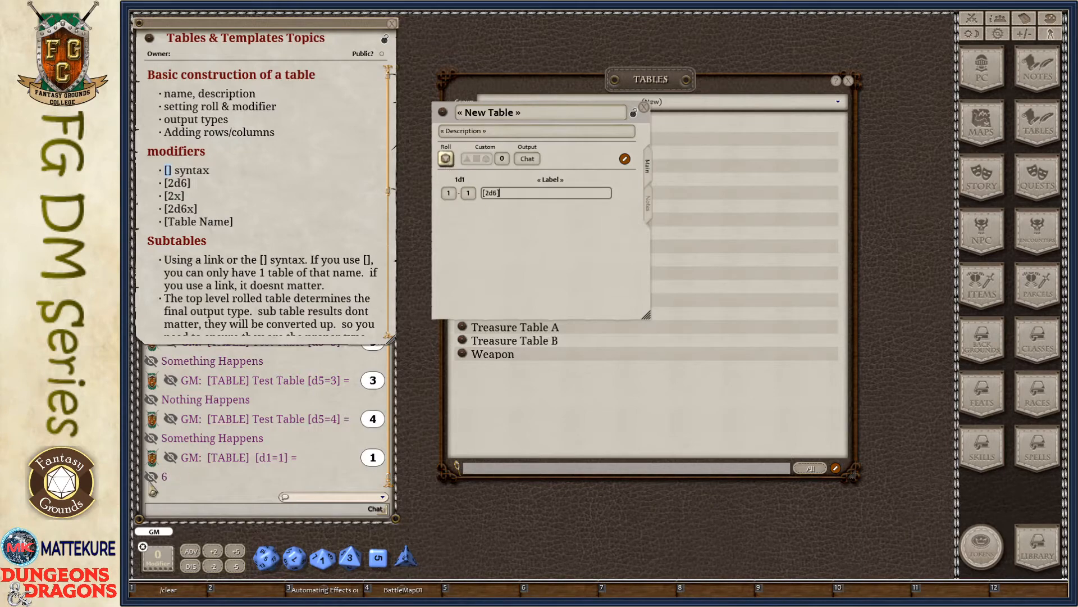
click(446, 159)
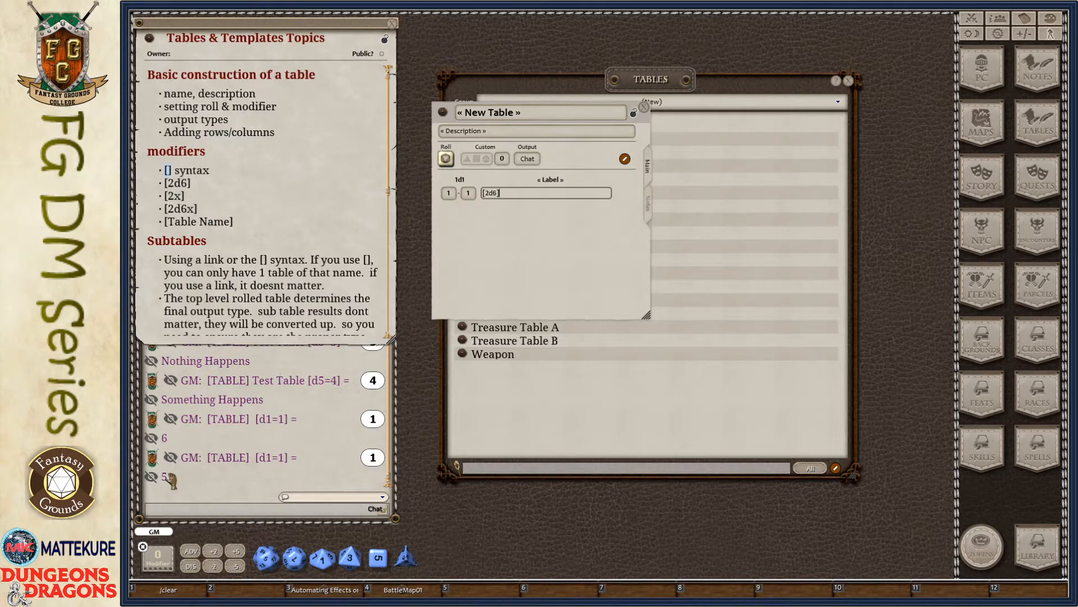
click(445, 158)
click(446, 158)
click(445, 159)
click(445, 158)
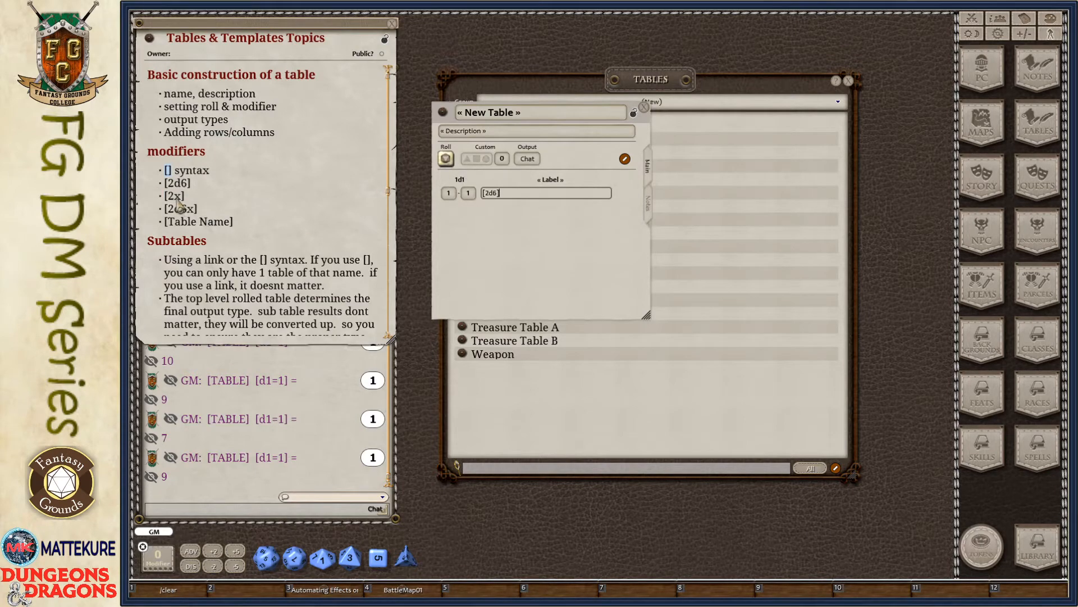
Change the new table's result to "[2x] Something" and roll the table once
click(487, 193)
text(Something)
click(452, 160)
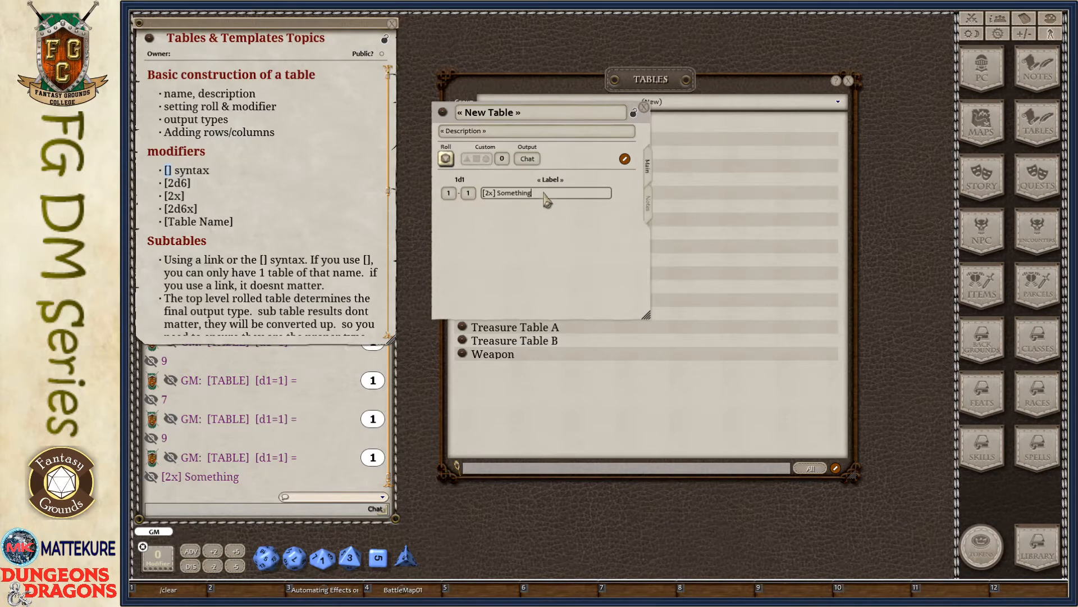
Clear the "[2x] Something" result text and move the table window so the modifier notes stay readable
click(492, 197)
drag(493, 195, 586, 193)
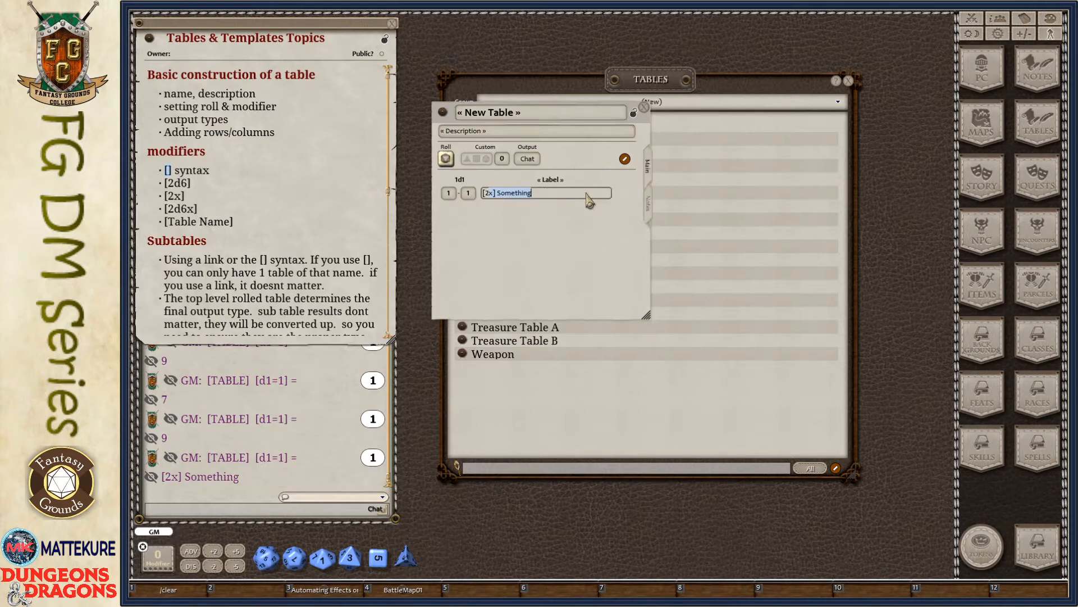
key(BackSpace)
drag(552, 276, 335, 256)
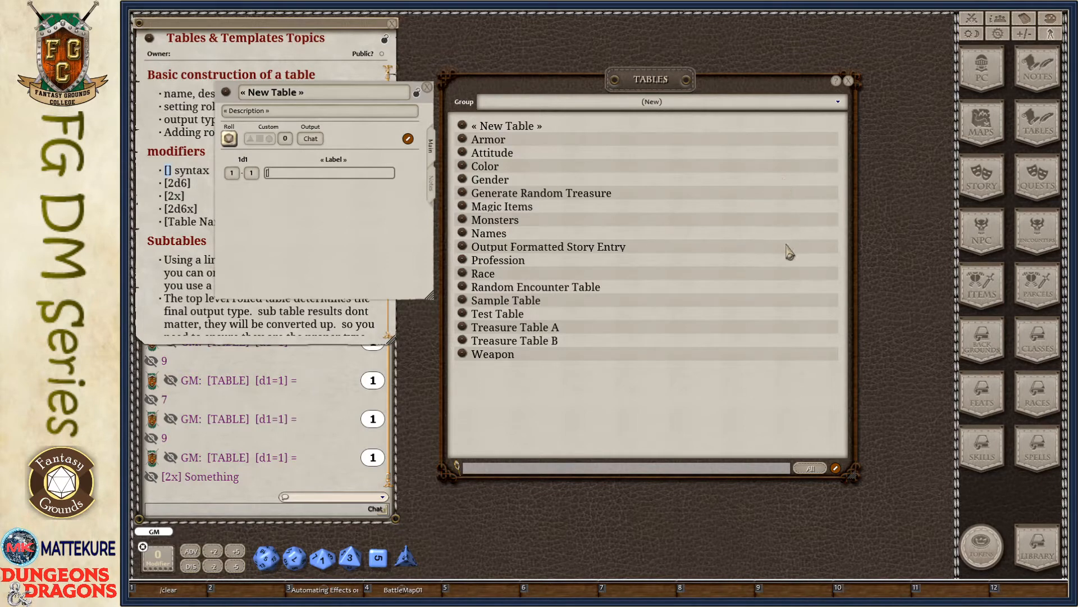
drag(343, 243, 642, 262)
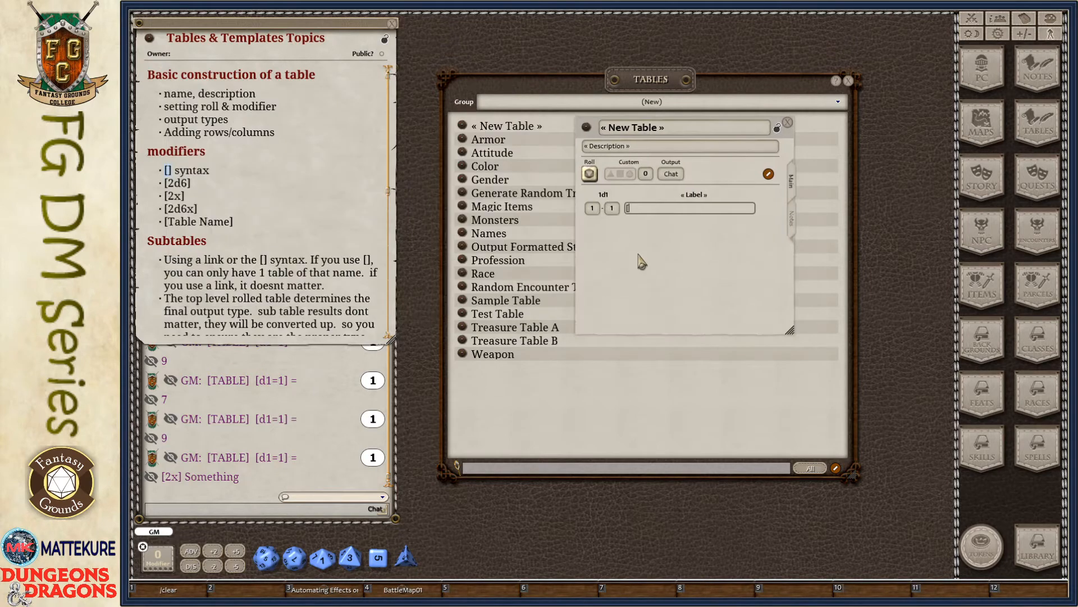
View the "sub tables rolling" image linked in the topic notes and close it
scroll(242, 264, down, 5)
click(154, 222)
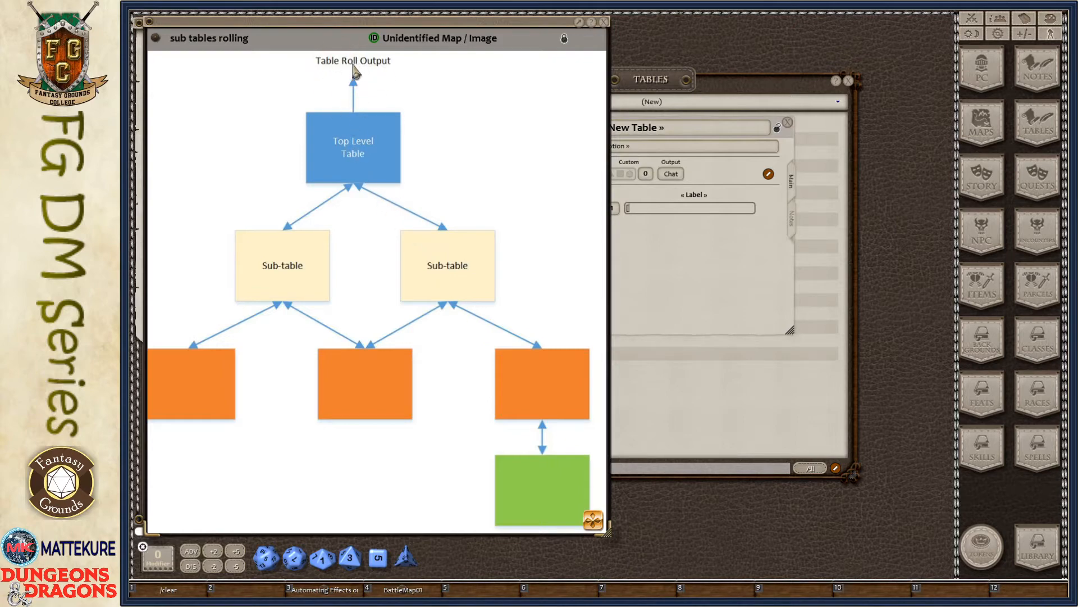
click(605, 23)
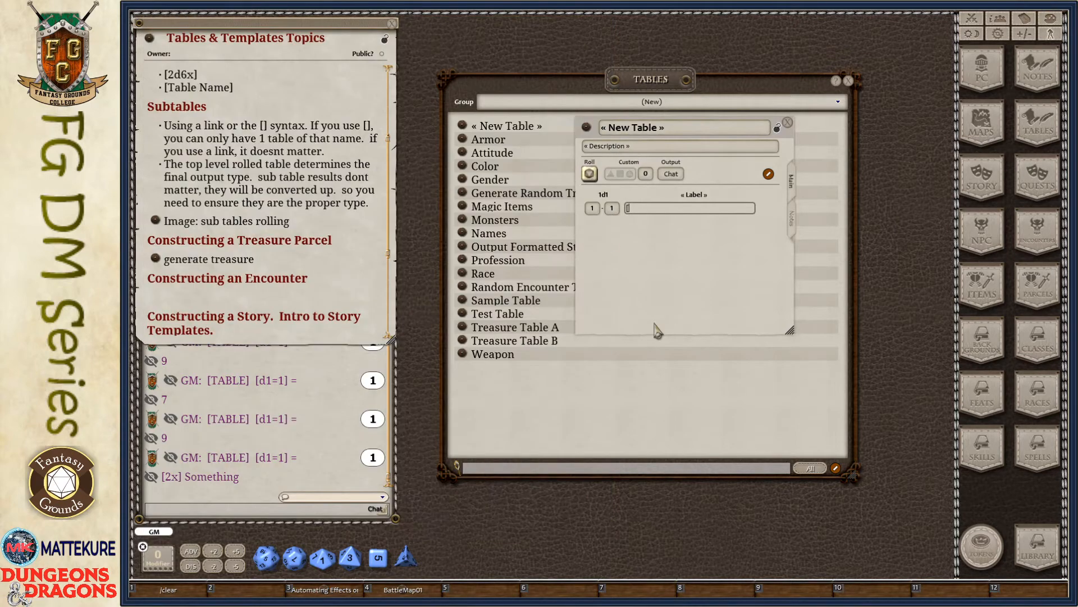
Open the existing Attitude table and place it apart from the new table
drag(673, 282, 357, 284)
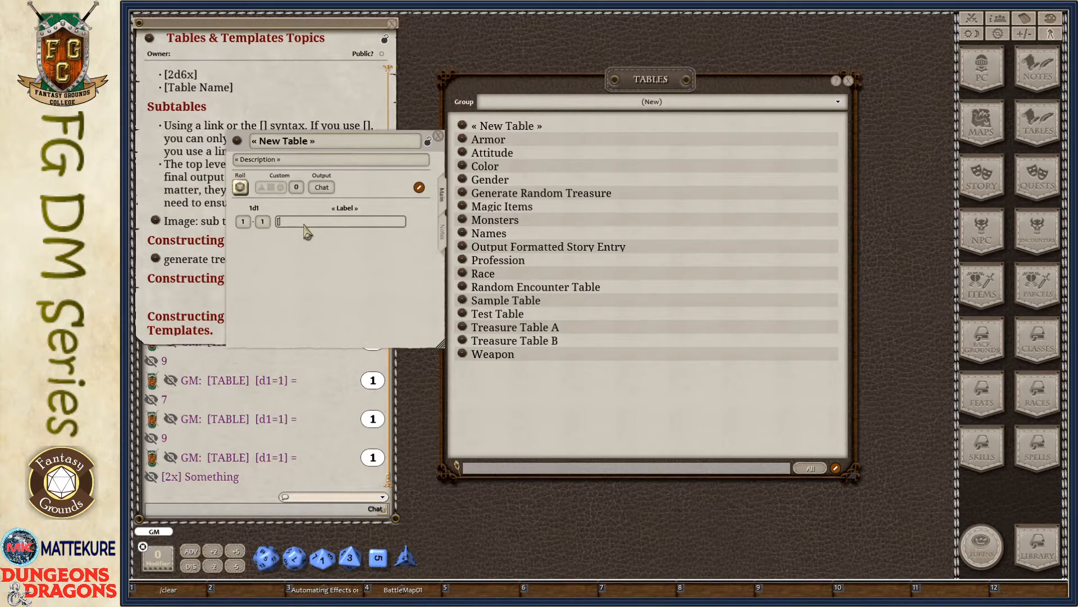
click(461, 152)
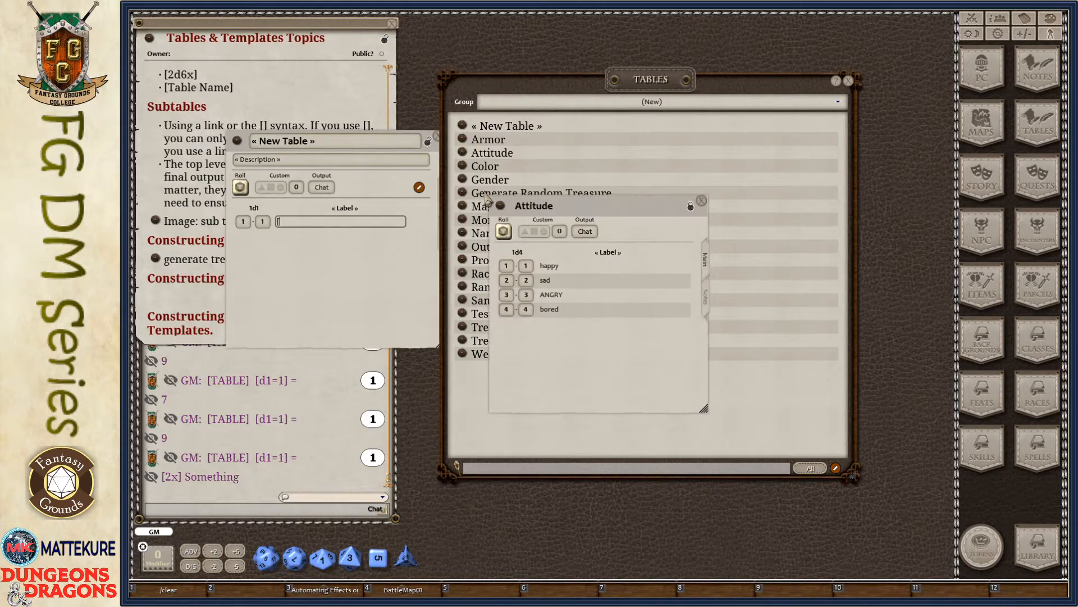
drag(603, 379, 777, 318)
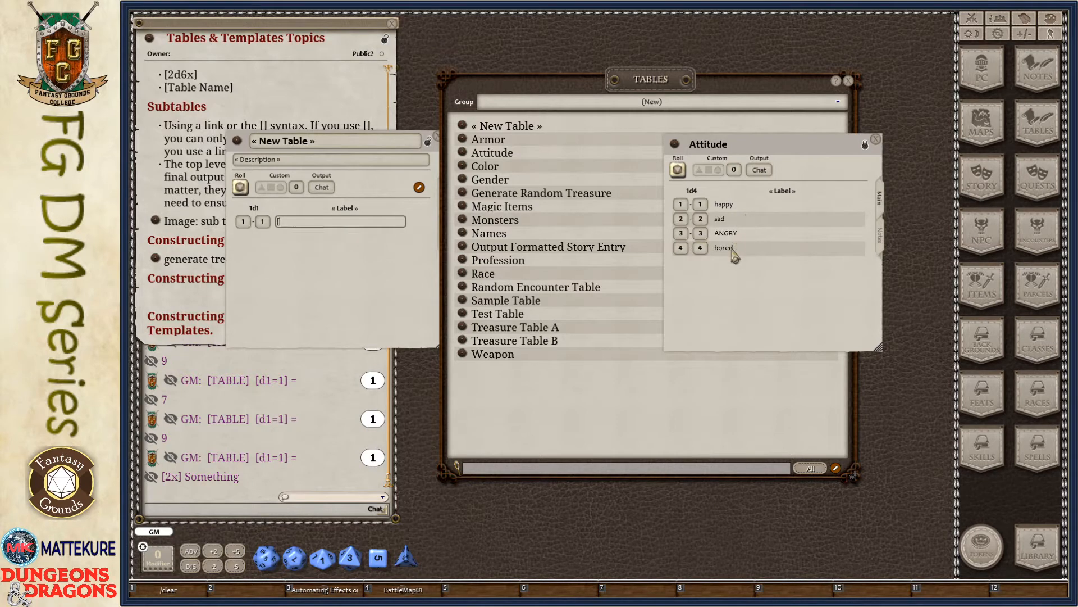
Enter [Attitude] as the new table's result to call the subtable and roll the table twice
click(296, 223)
text([)
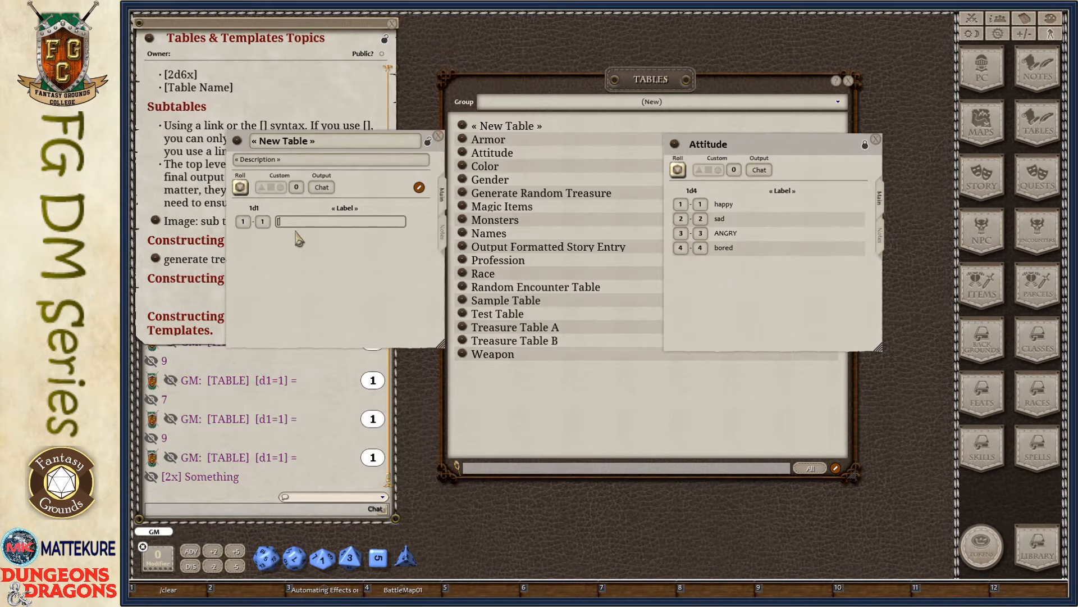
text(Attitude)
drag(332, 299, 385, 290)
click(294, 177)
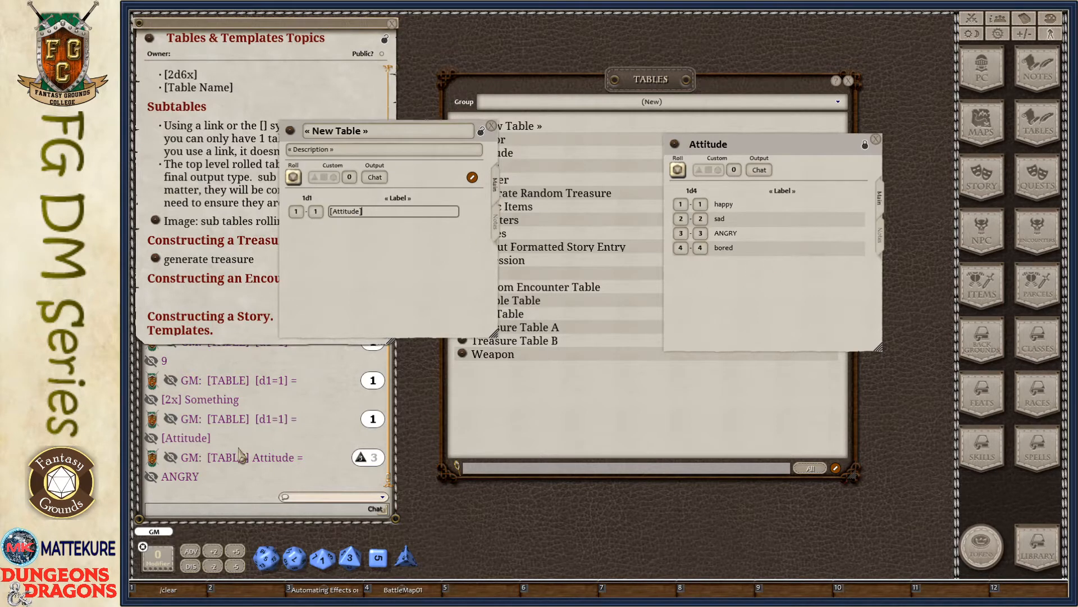
click(293, 177)
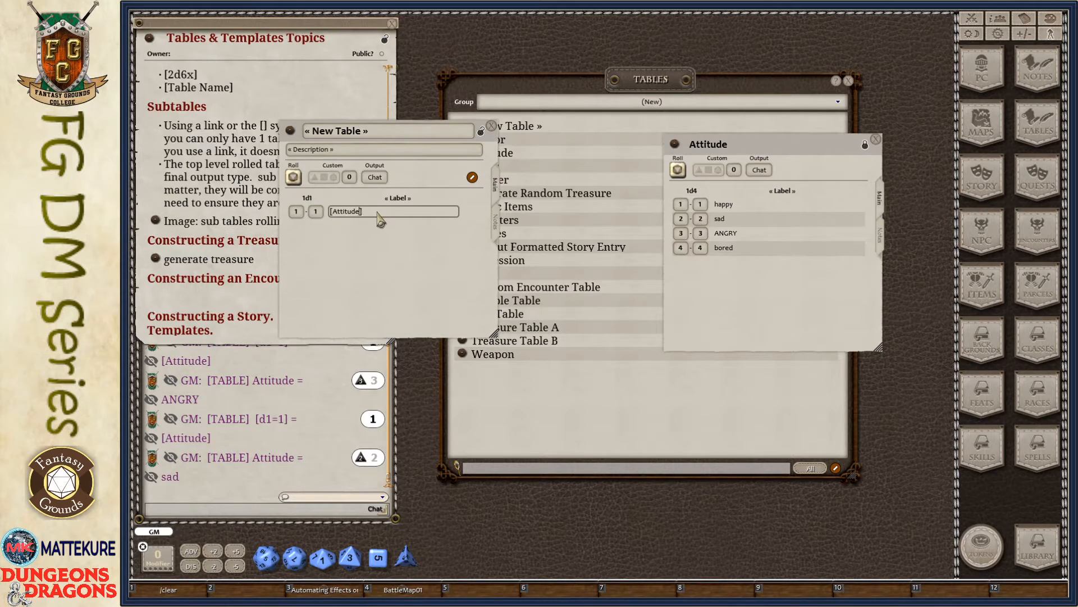
Change the result to [2x][Attitude] so the subtable is rolled twice, and roll the table two times
drag(397, 276, 609, 280)
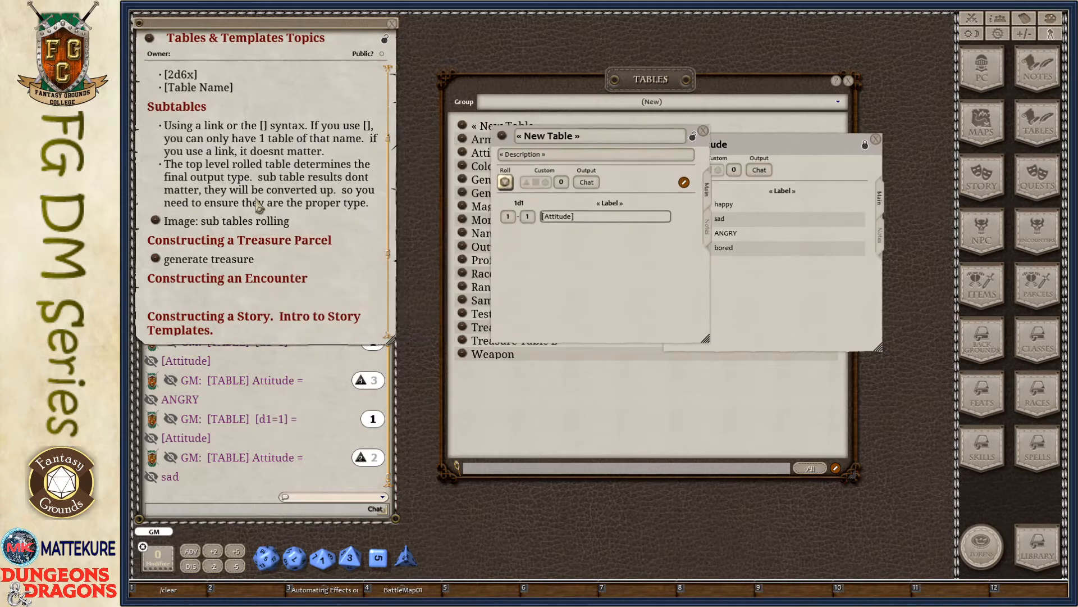
scroll(192, 188, up, 3)
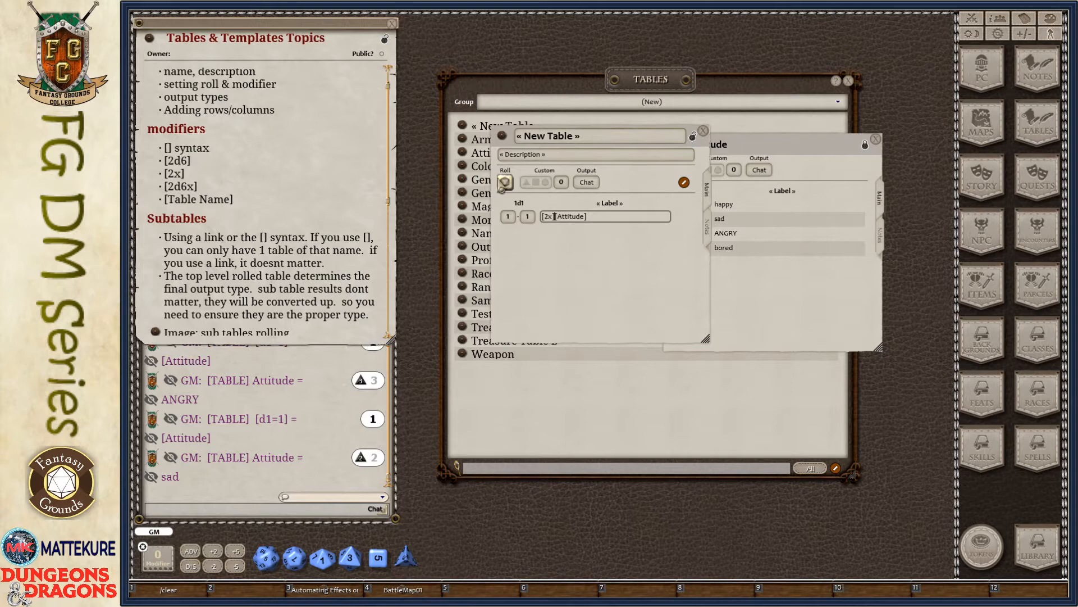
click(505, 182)
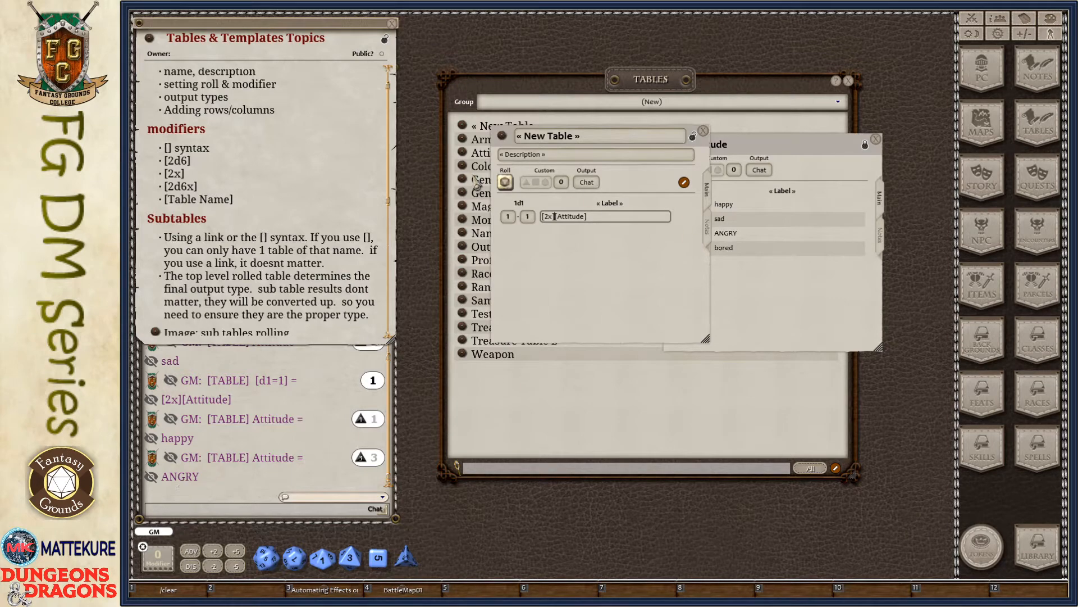
click(505, 182)
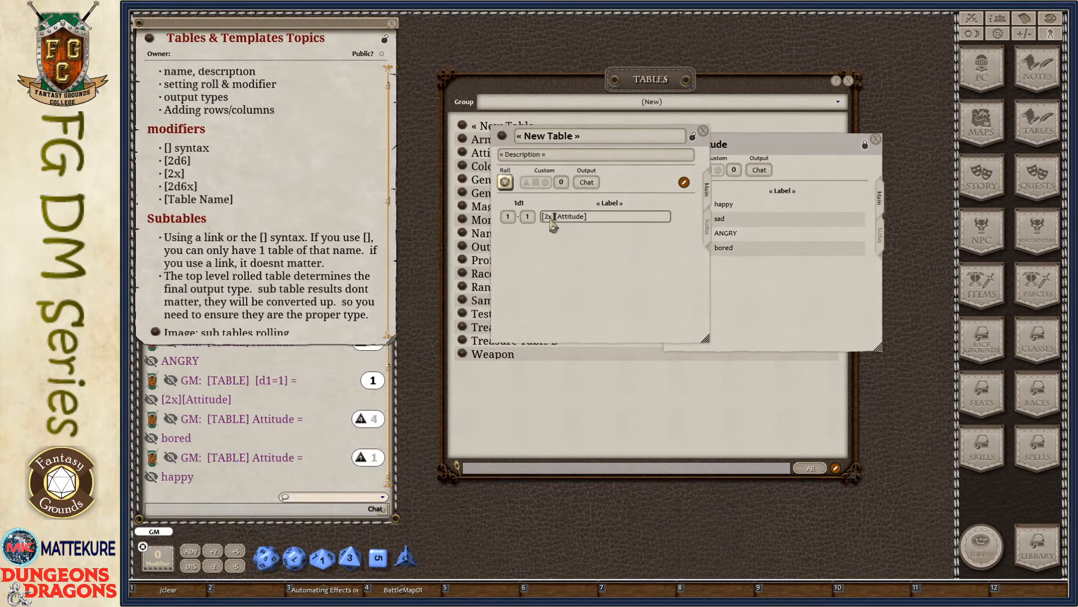
Change the result's multiplier to a dice expression, making it [2d3x][Attitude], and roll the table
click(548, 218)
text(2d)
key(BackSpace)
key(BackSpace)
text(d3)
click(505, 181)
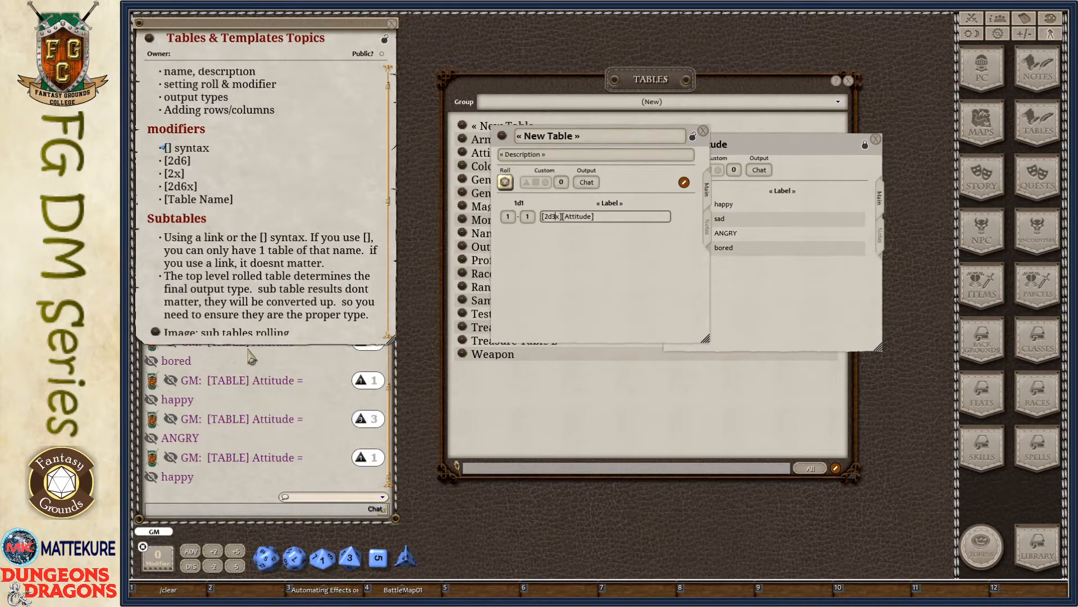
Highlight the [Attitude] reference in the result and move the table window off the Tables list
scroll(230, 459, up, 1)
scroll(230, 459, down, 1)
drag(594, 280, 448, 280)
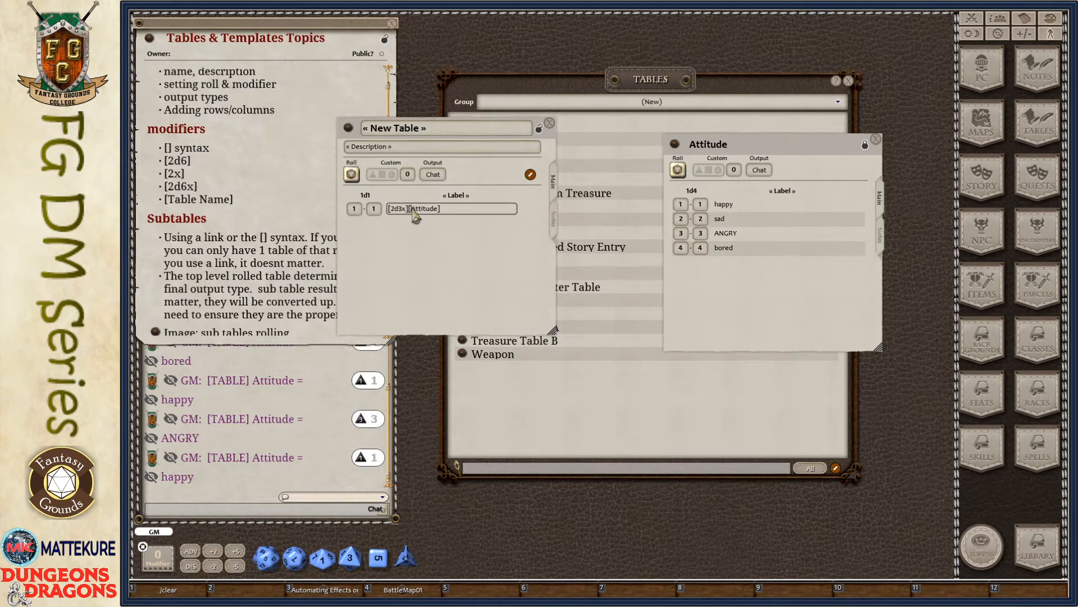
drag(411, 208, 420, 210)
drag(409, 209, 452, 208)
drag(449, 256, 309, 208)
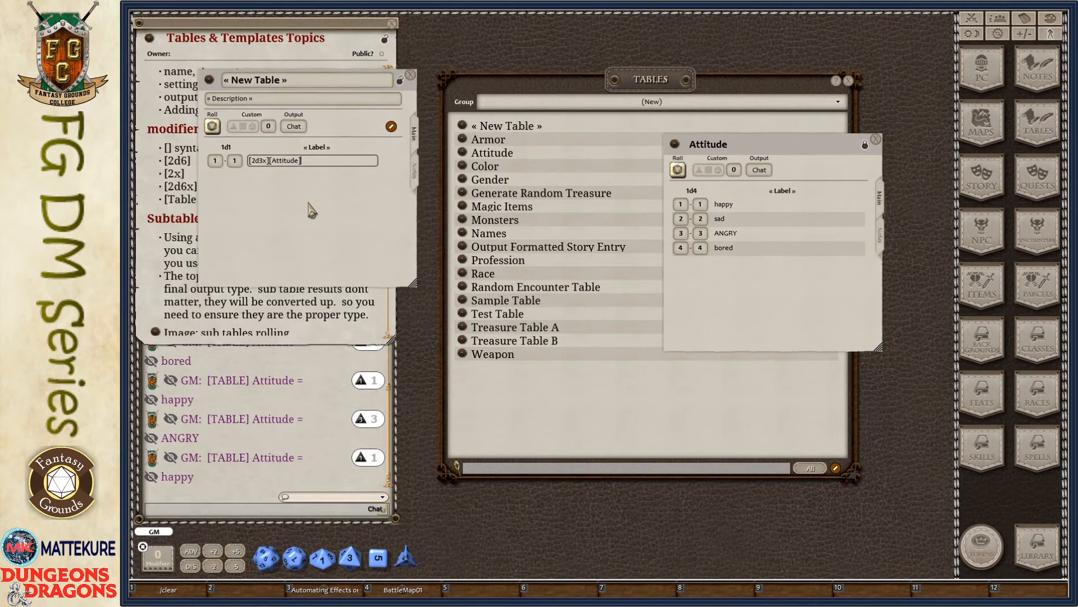
Create a second table named Attitude, leave it empty, and close it
right_click(528, 420)
click(526, 465)
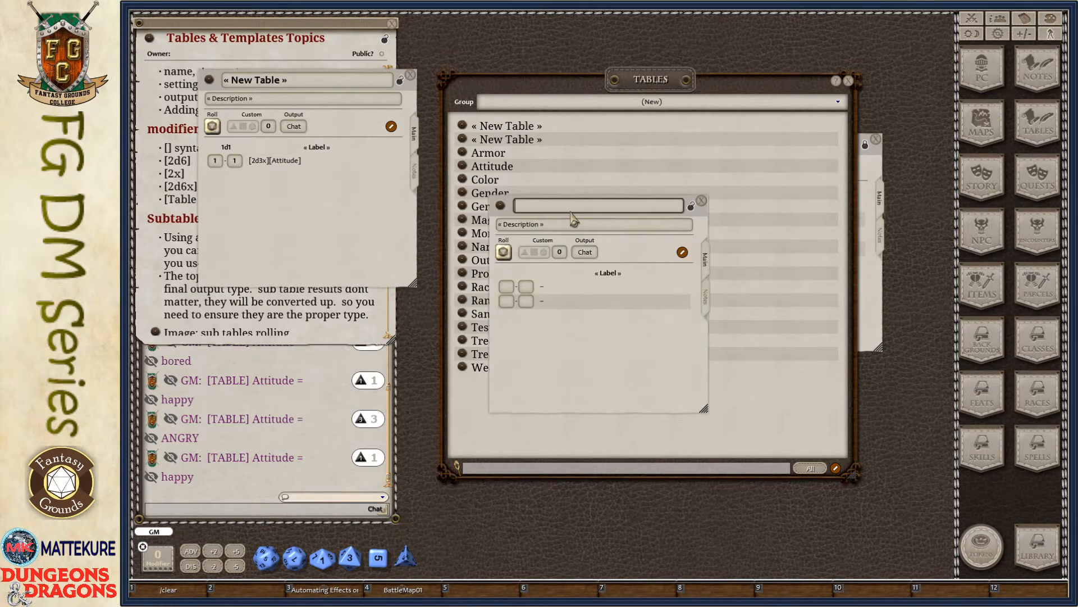
text(Attitude)
key(Tab)
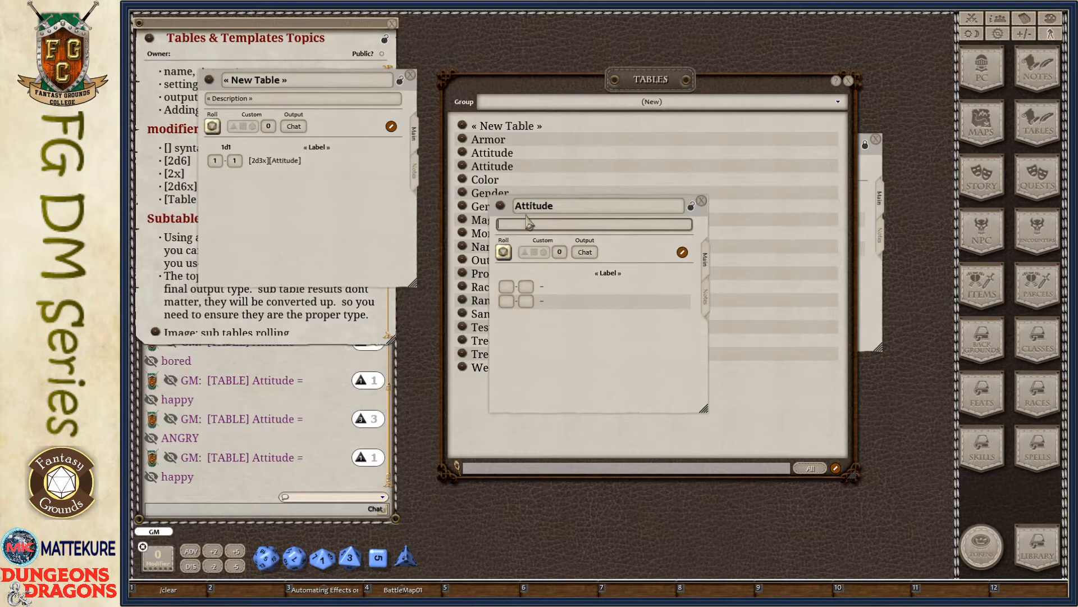
click(702, 201)
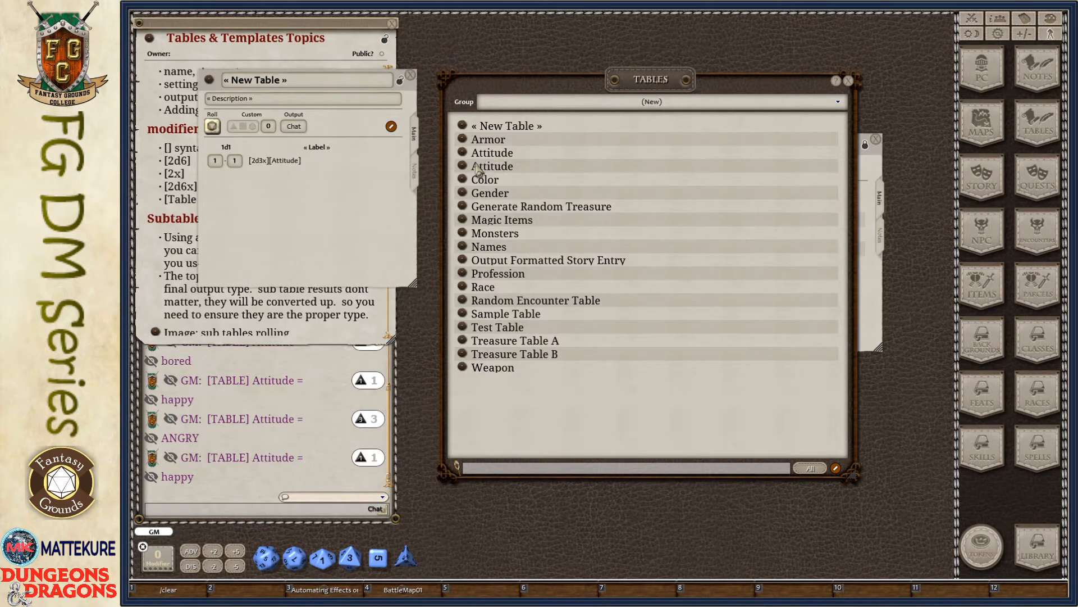
Inspect the Gender table, replace the new table's result with a link to it, and roll the new table
click(313, 164)
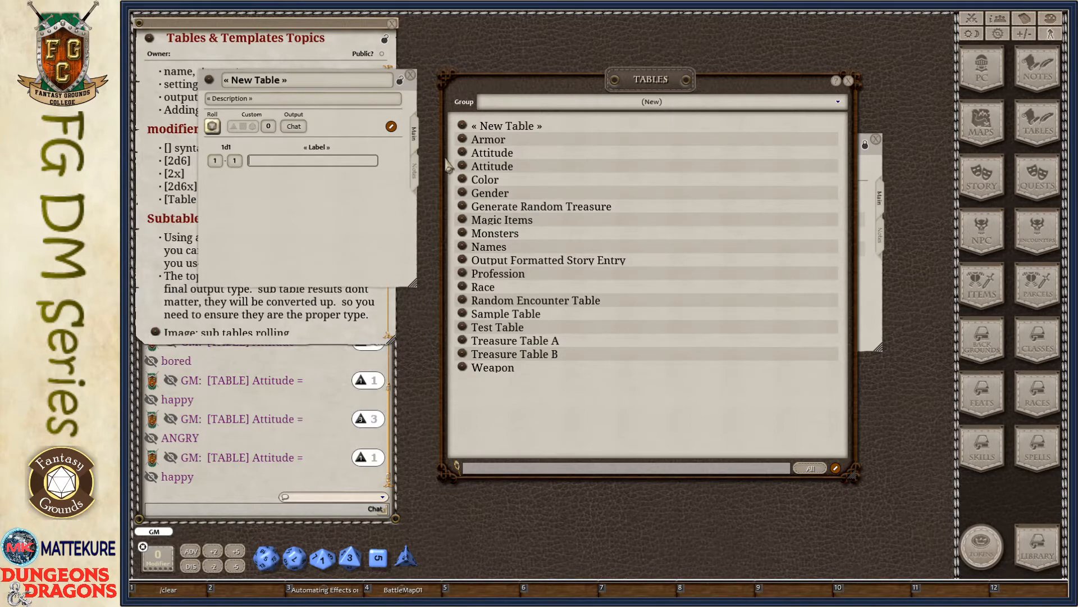
click(463, 193)
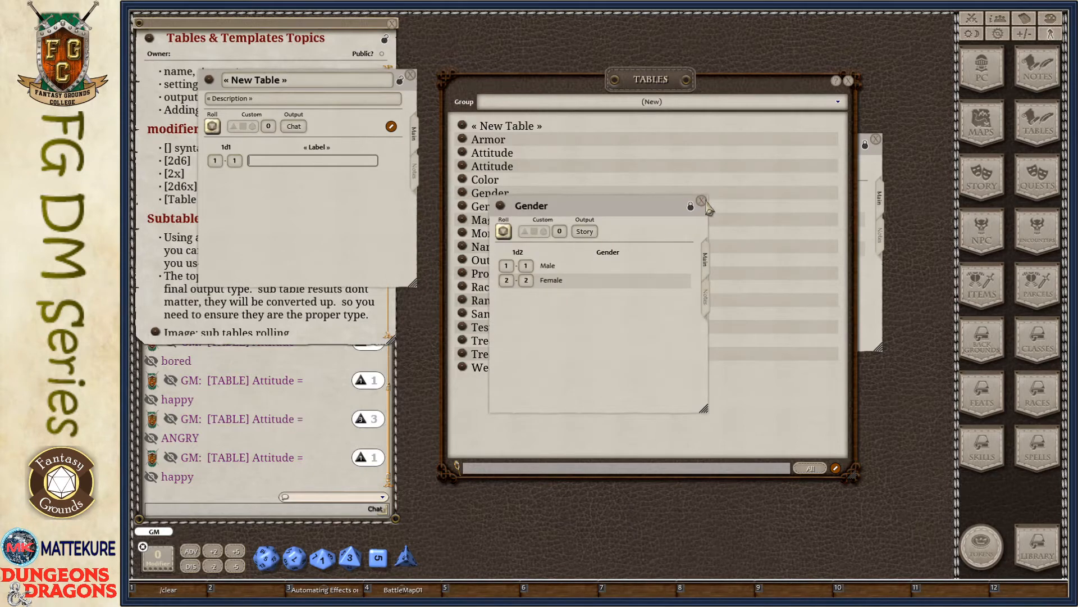
click(708, 201)
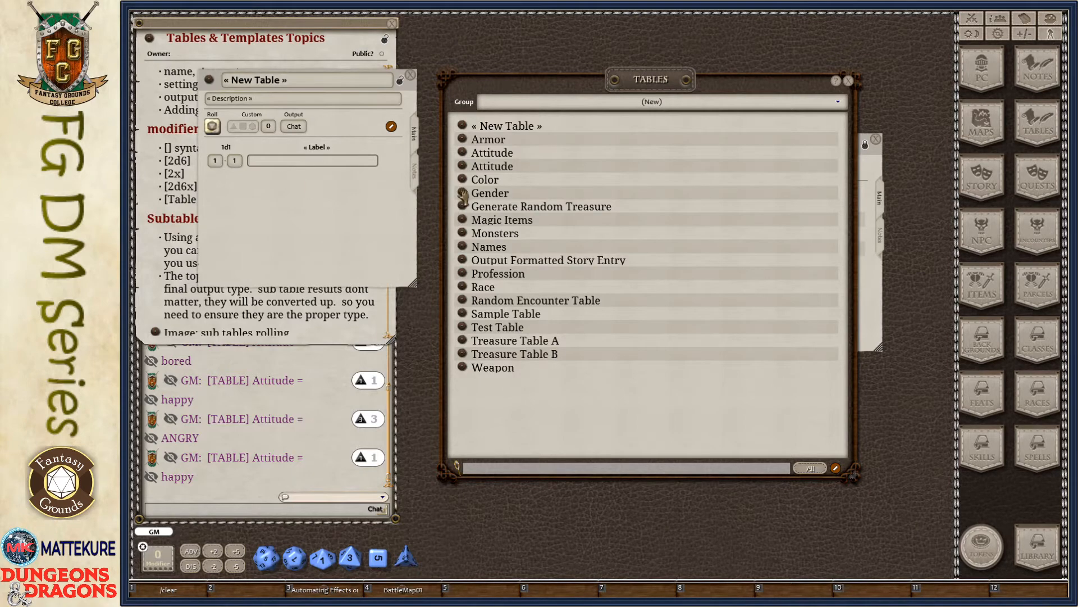
drag(463, 193, 266, 167)
click(212, 126)
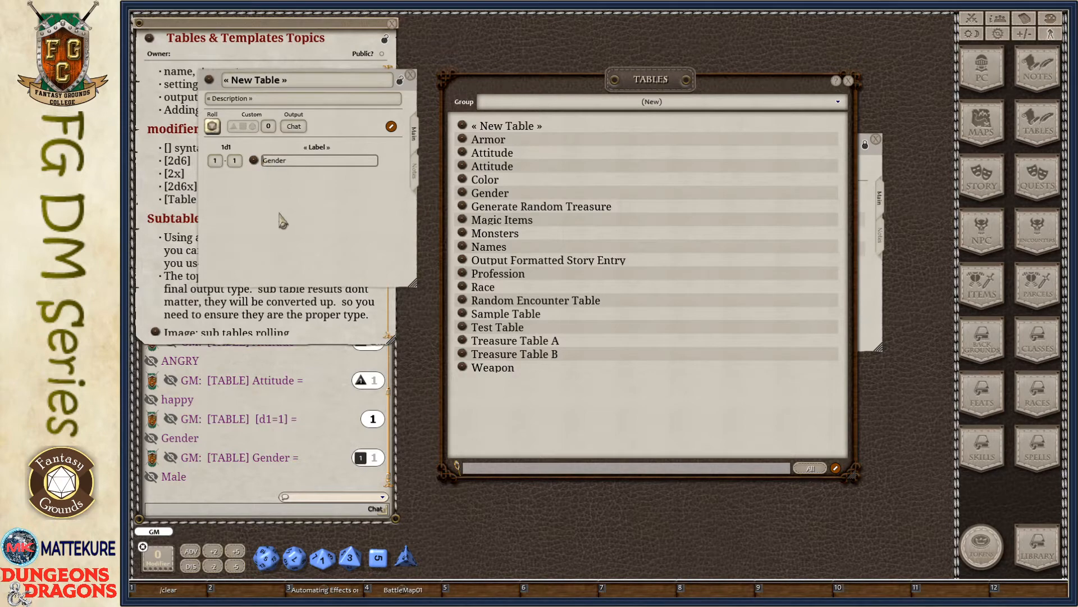
Add the [1d3x] multiplier before the linked Gender result and roll the table again
drag(289, 234, 400, 253)
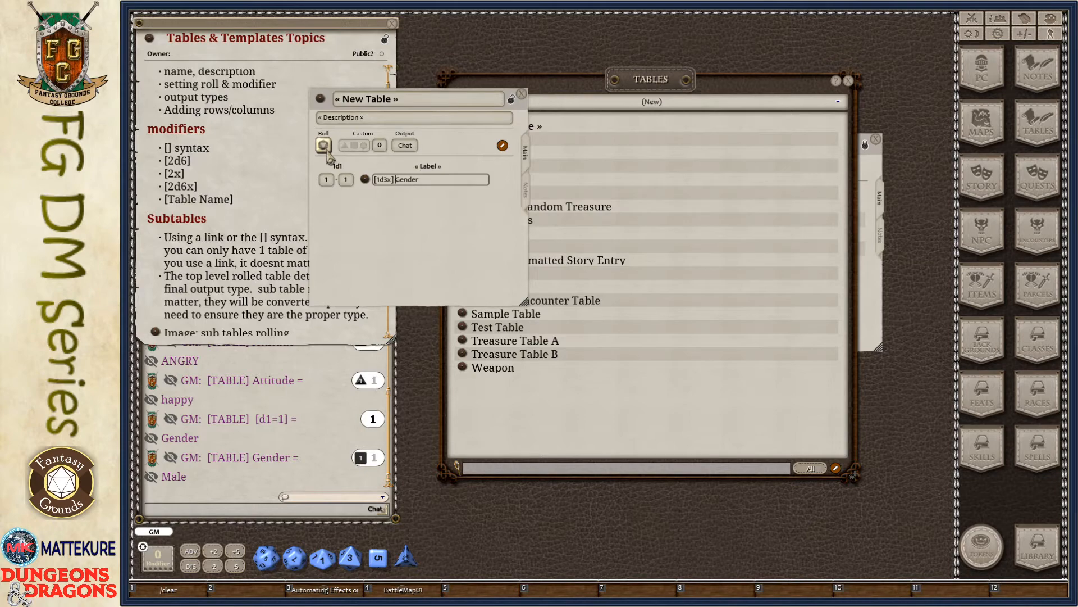
click(327, 179)
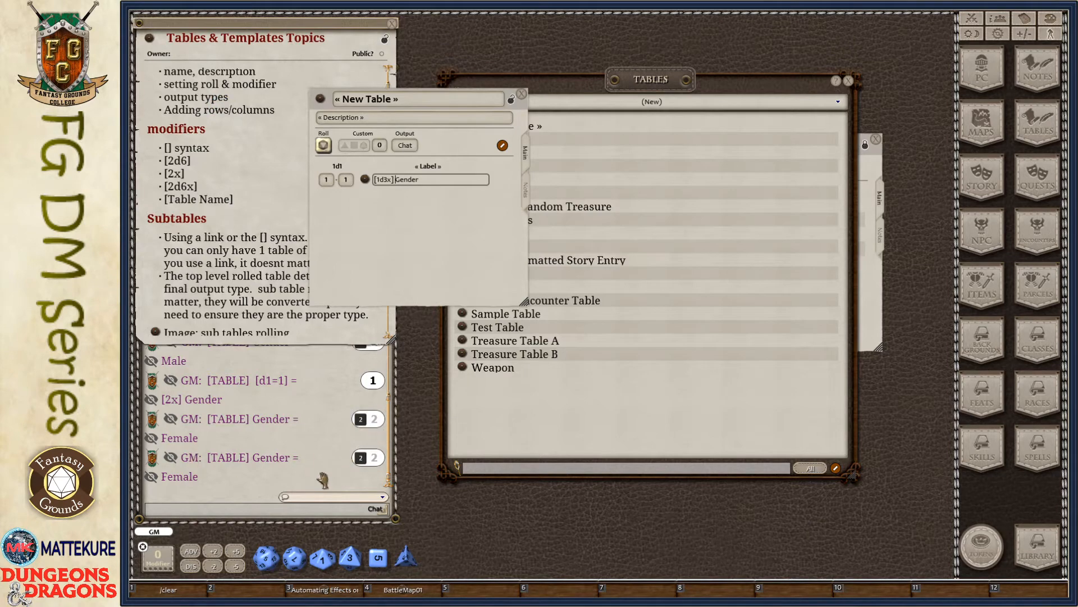
Roll the new table again and close both its window and the Attitude table window
click(323, 145)
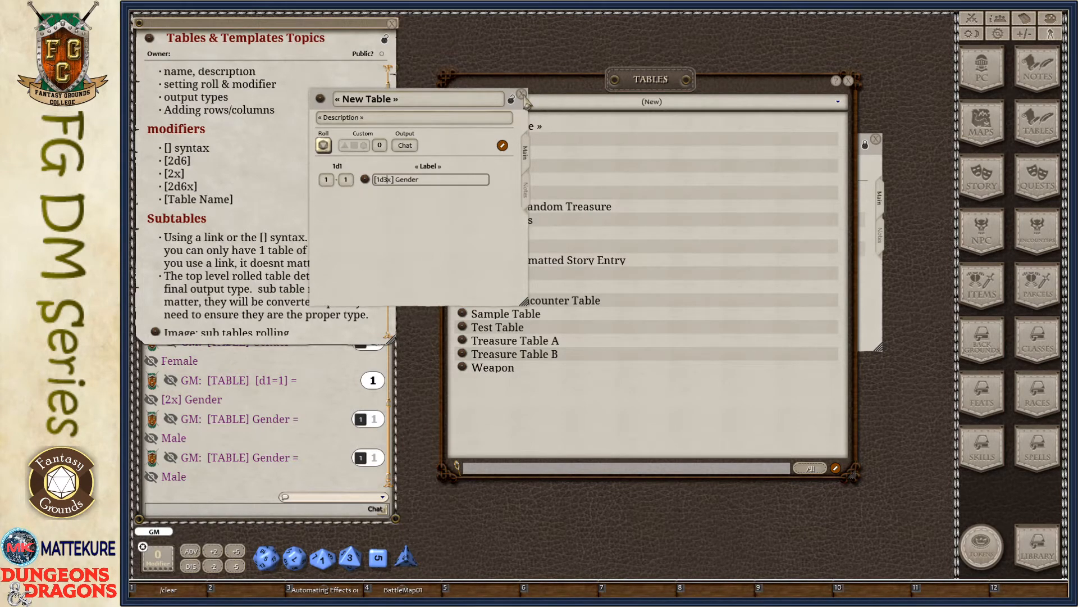
click(521, 93)
click(872, 160)
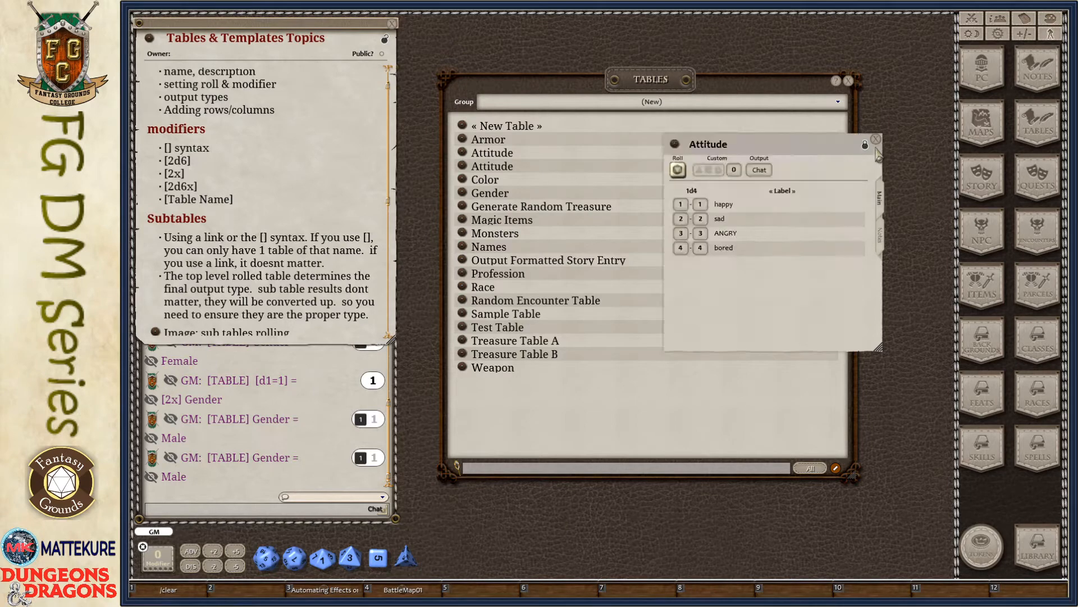
click(876, 139)
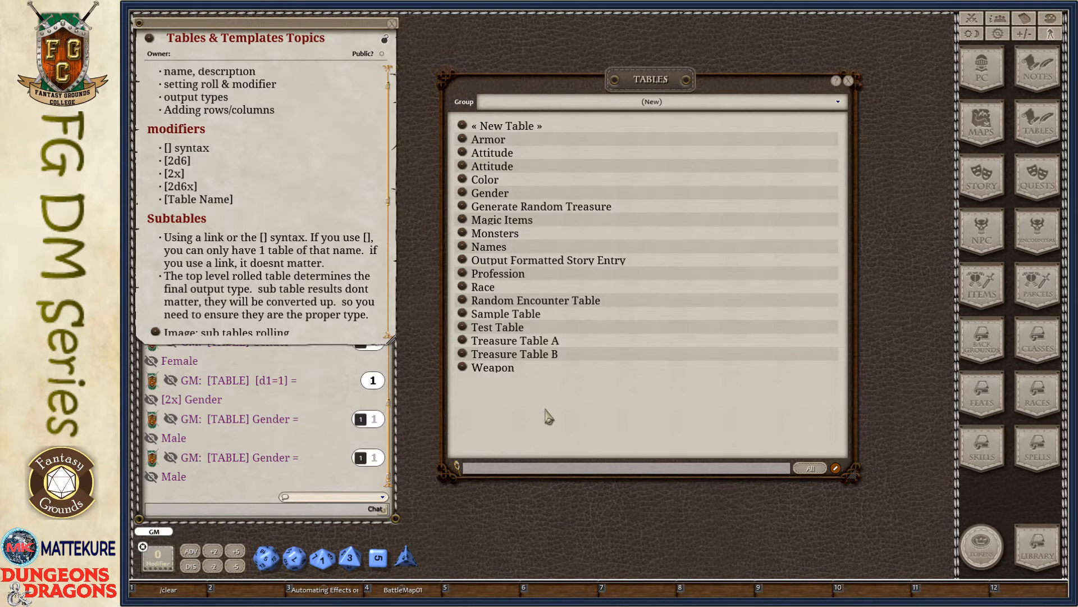
Open the "sub tables rolling" diagram from the Subtables notes and place a narrower Tables list beside it
scroll(224, 269, down, 5)
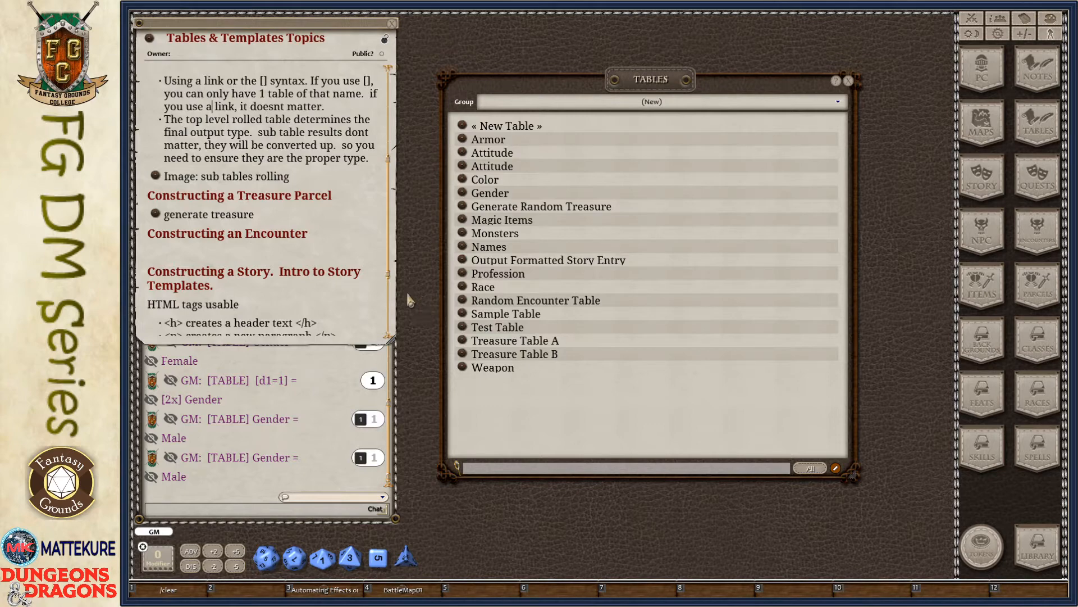
click(156, 176)
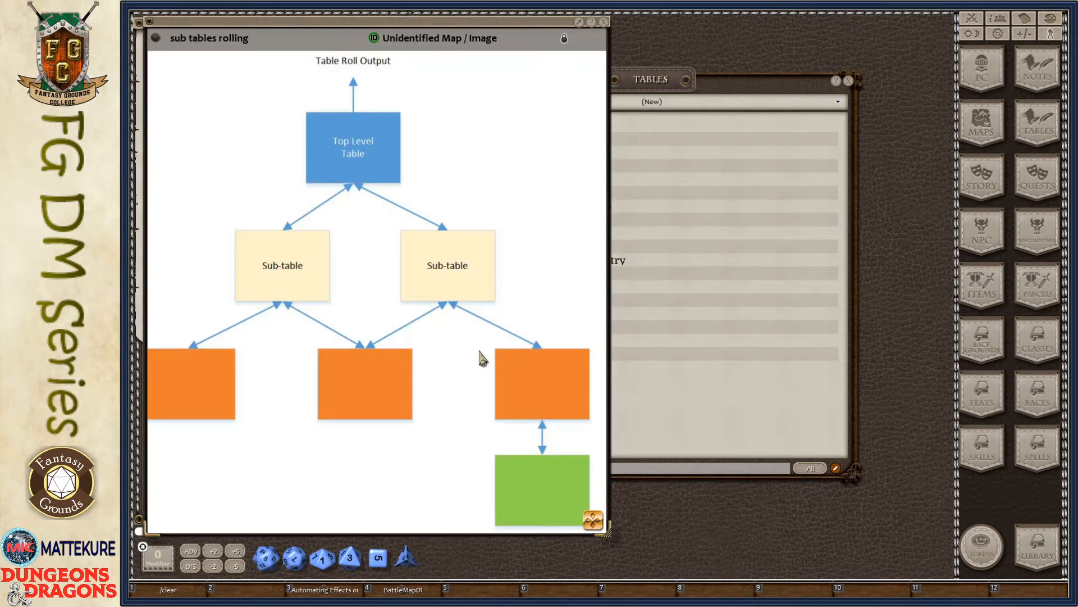
drag(681, 416, 749, 410)
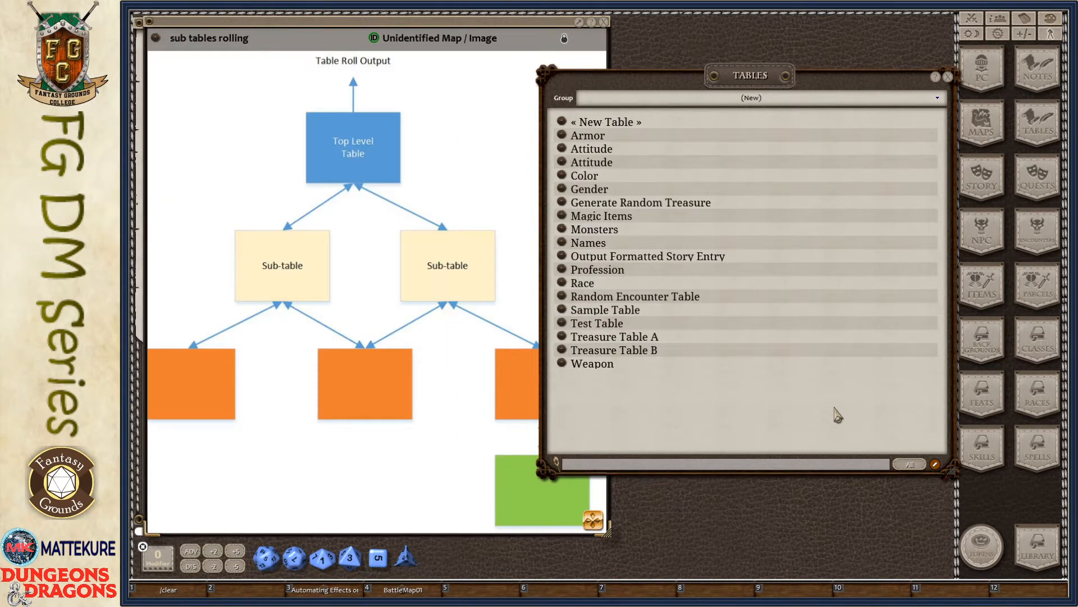
drag(836, 408, 724, 415)
drag(644, 422, 735, 411)
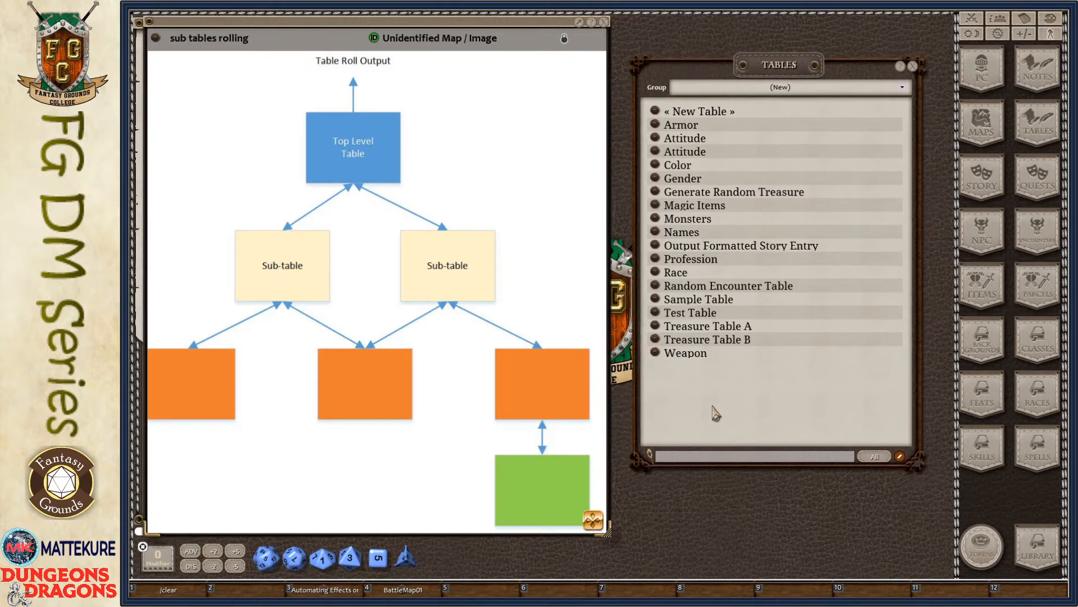
Switch the new table's output type to Enc. and close both the sub tables rolling diagram and the table
click(655, 110)
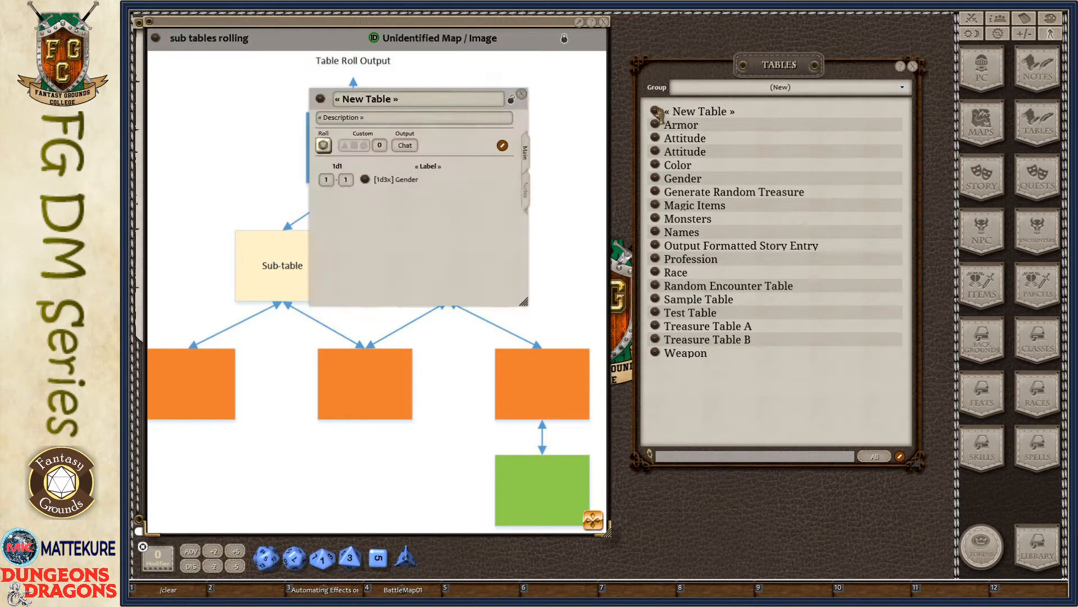
drag(442, 253, 773, 259)
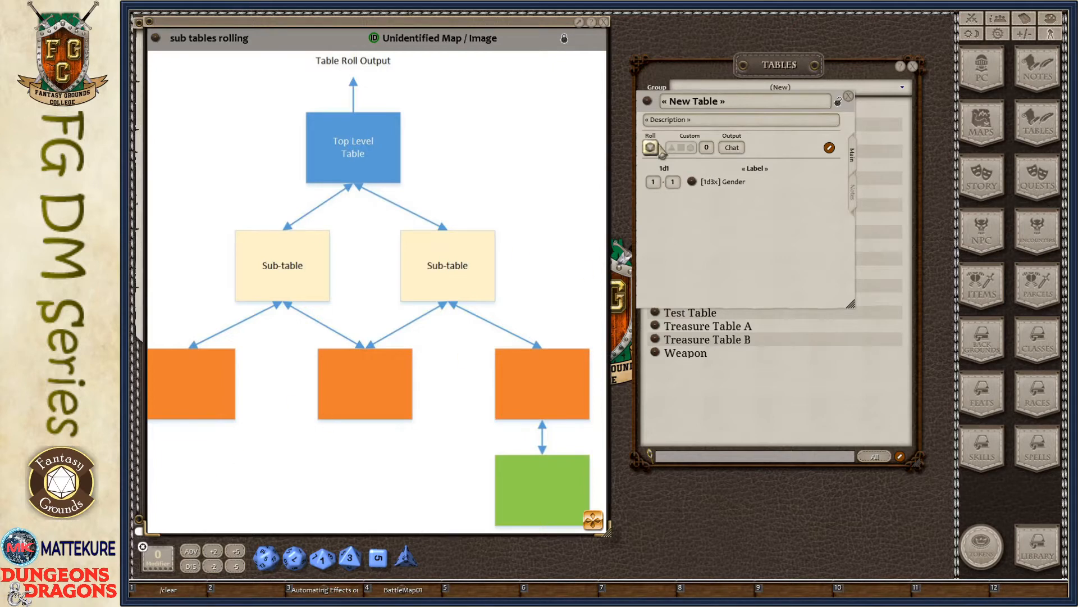
click(735, 149)
click(604, 22)
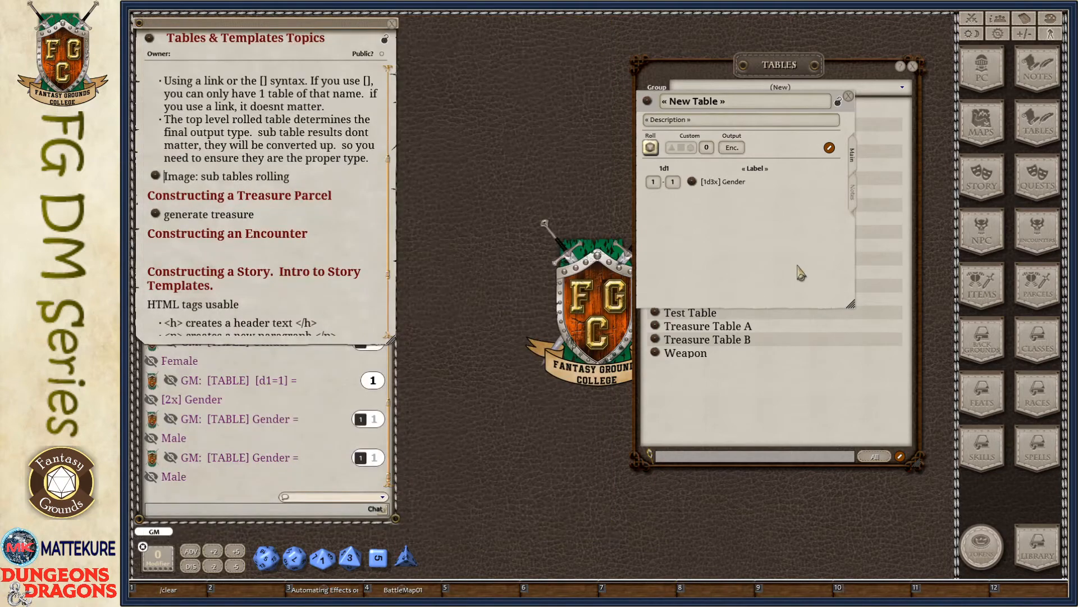
drag(803, 273, 614, 260)
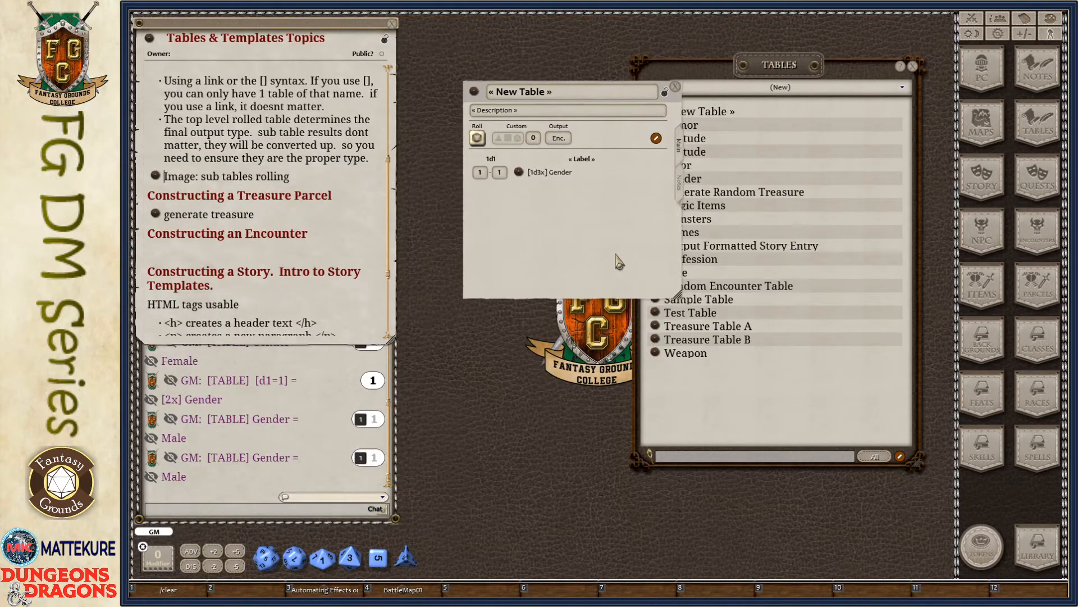
click(674, 88)
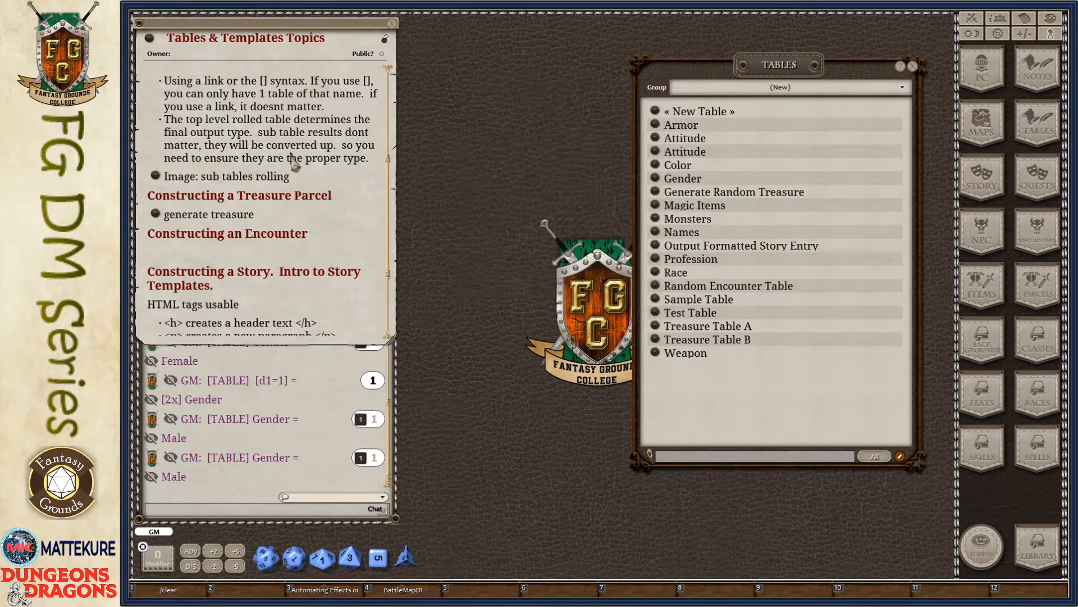
Move the Tables list next to the topic notes and enlarge it across the free desktop area
scroll(314, 132, down, 2)
scroll(314, 132, up, 2)
drag(821, 73, 615, 45)
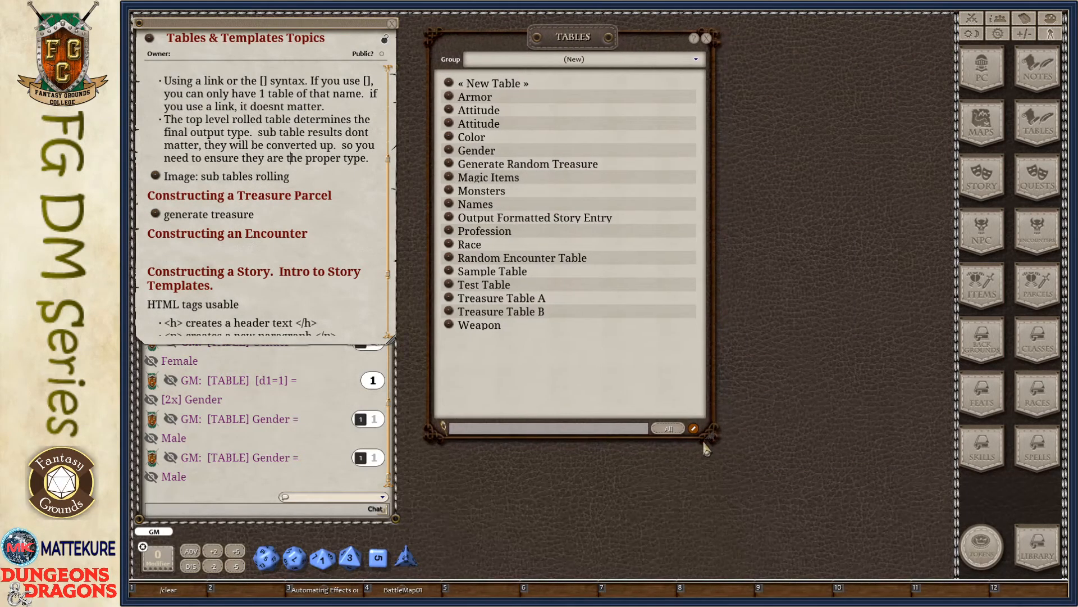
drag(711, 434, 937, 518)
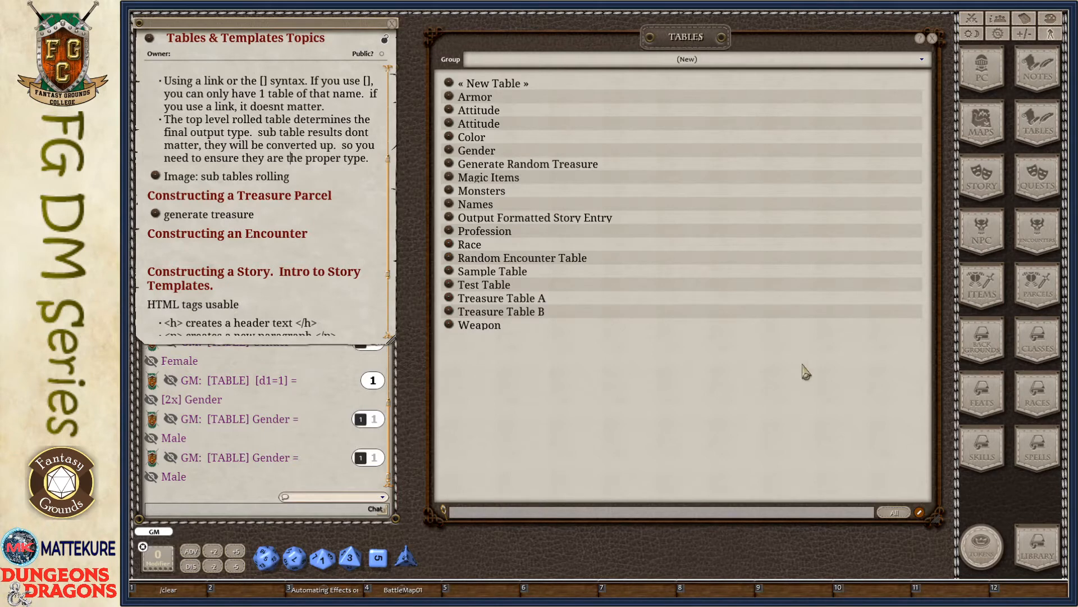
Open the "generate treasure" diagram from the notes, lock and enlarge it, and move the Tables list clear of it
click(155, 214)
drag(586, 35, 570, 27)
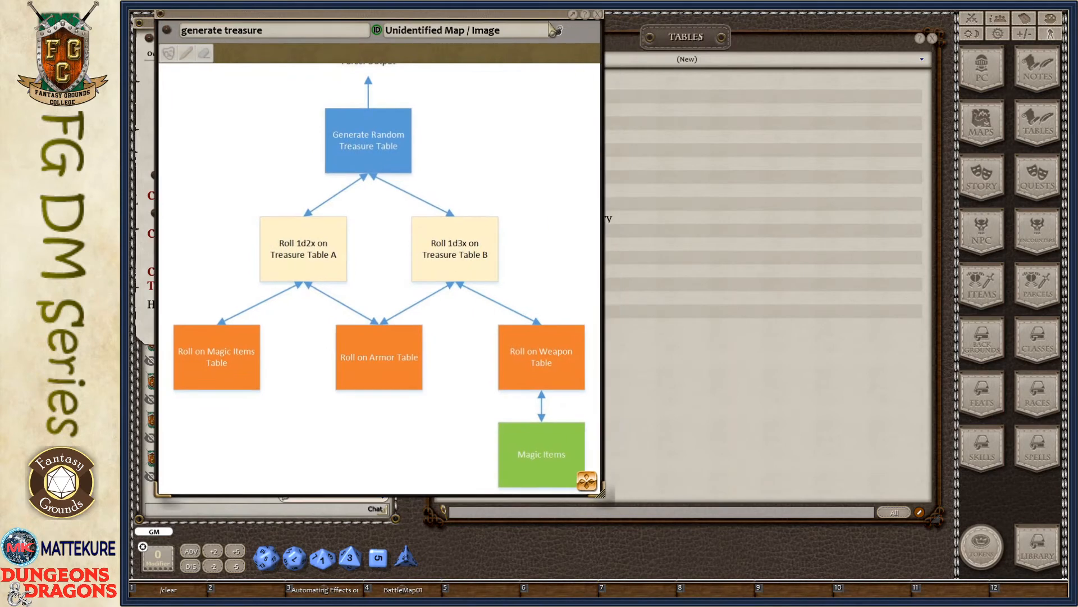
click(560, 31)
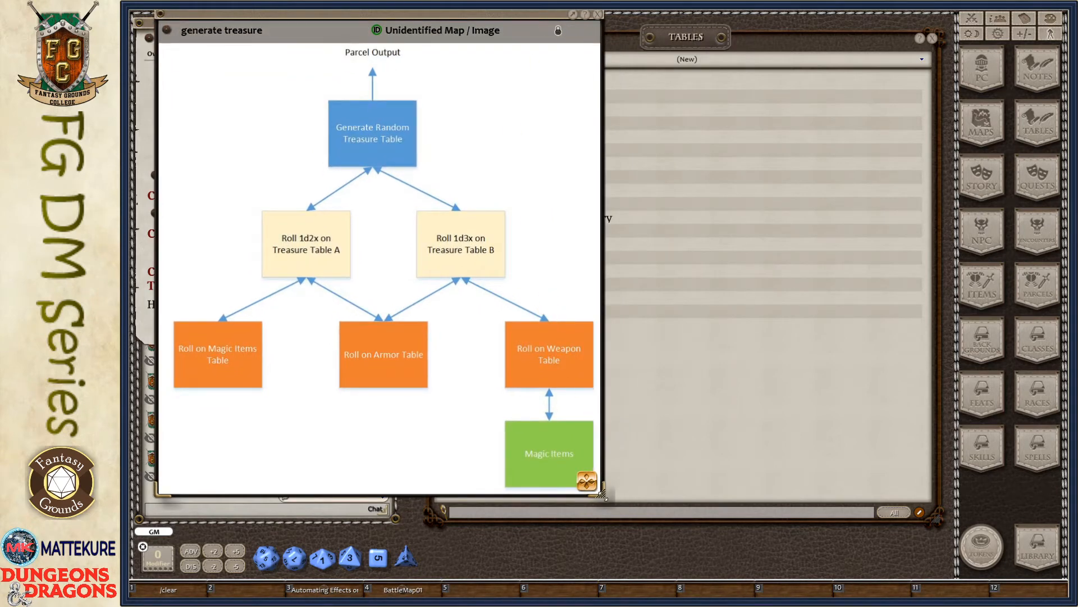
drag(602, 495, 622, 509)
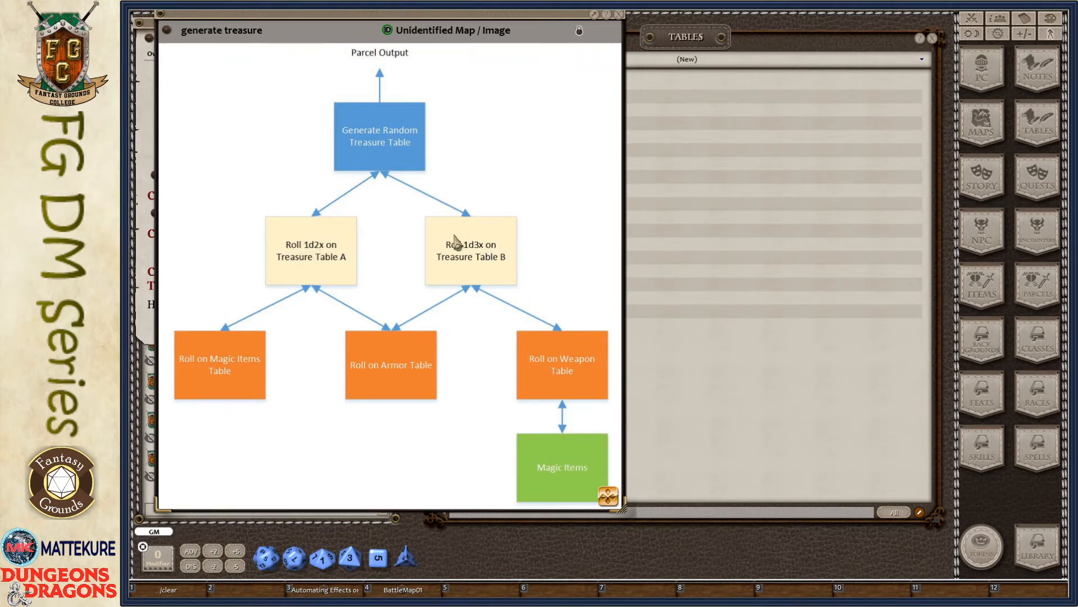
click(680, 389)
drag(543, 381, 703, 396)
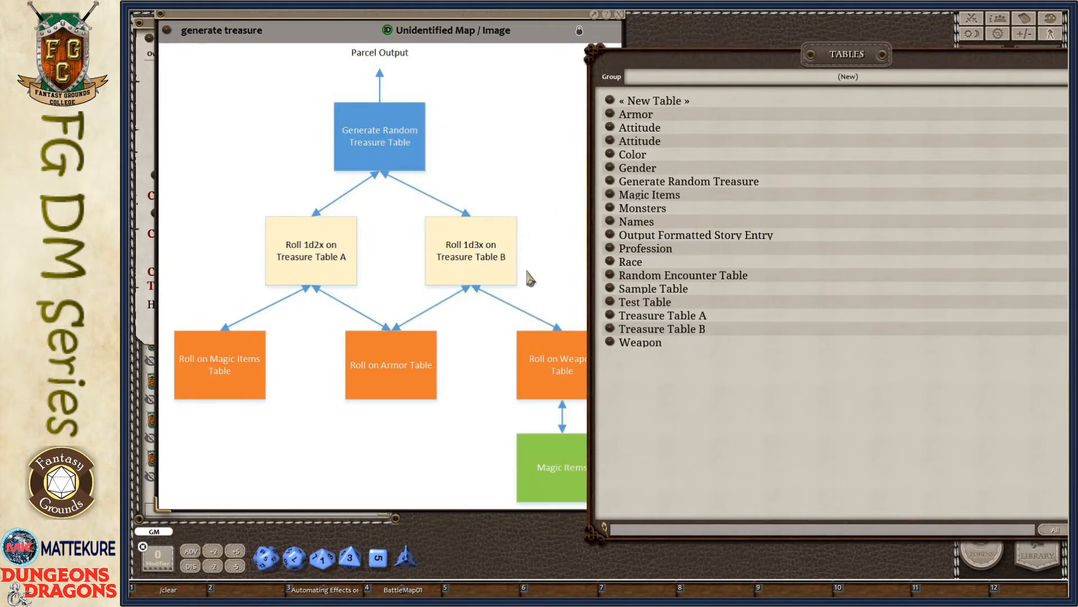
Open the Generate Random Treasure table and link Treasure Table A and Treasure Table B as its two results
click(610, 182)
drag(606, 348, 484, 475)
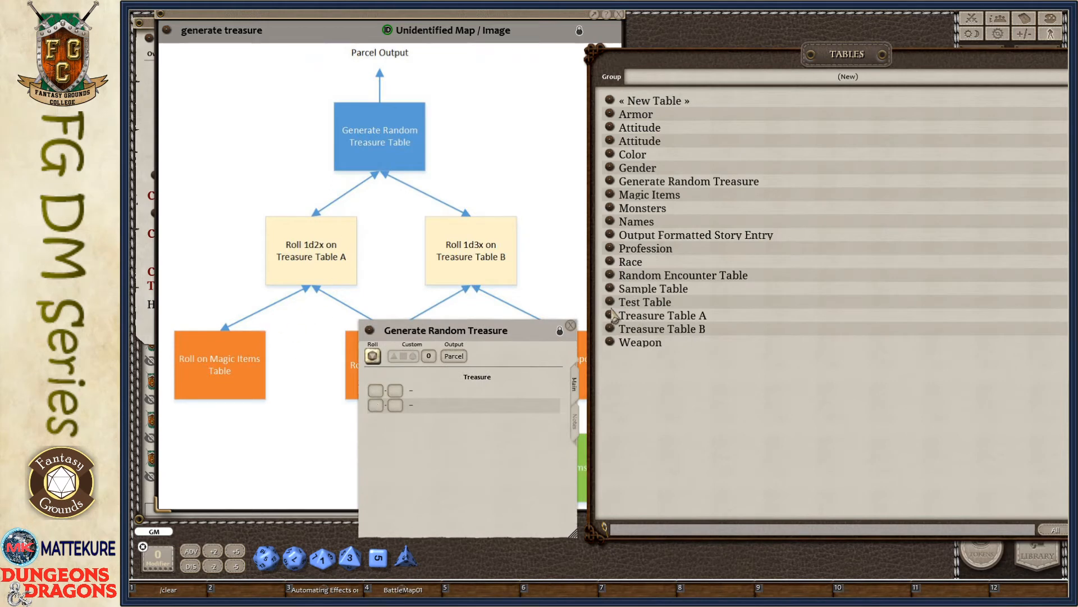
drag(610, 318, 430, 393)
drag(611, 333, 427, 415)
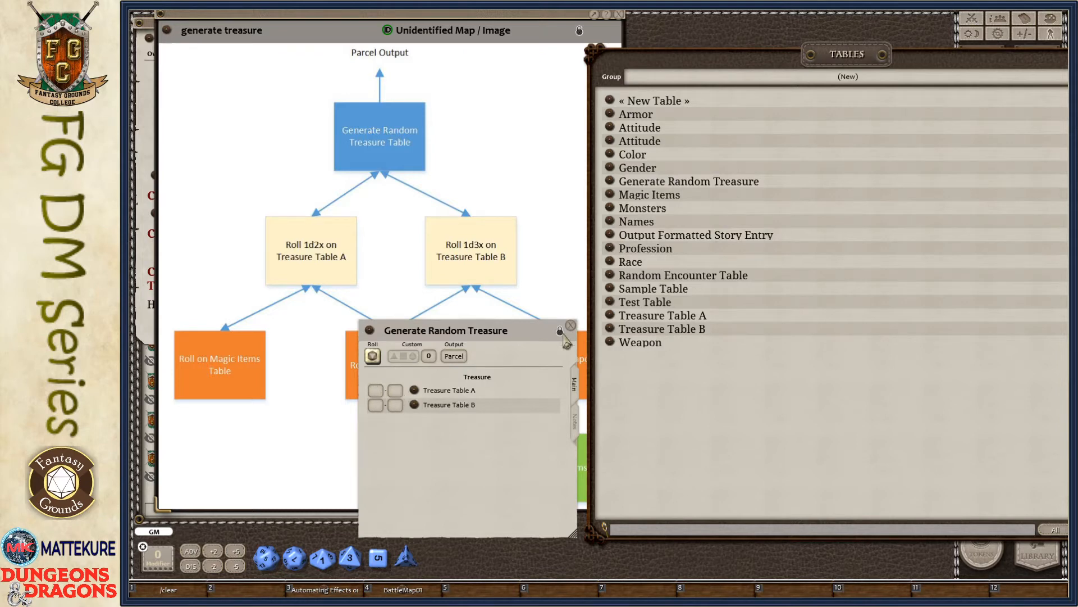
Unlock the Generate Random Treasure table and set its row ranges to 1-1 and 2-2
click(560, 332)
click(375, 411)
text(1)
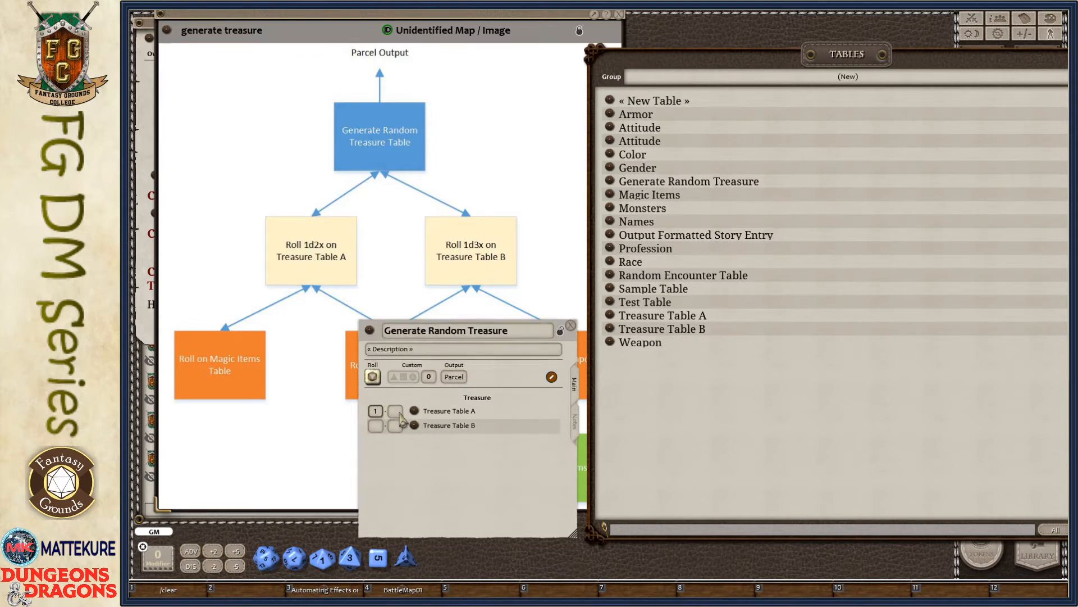
key(Tab)
text(1)
click(373, 410)
text(2)
key(Tab)
text(2)
key(Tab)
Prefix the Treasure Table A result with [1d2x] and the Treasure Table B result with [1d3x], and close the table
click(427, 412)
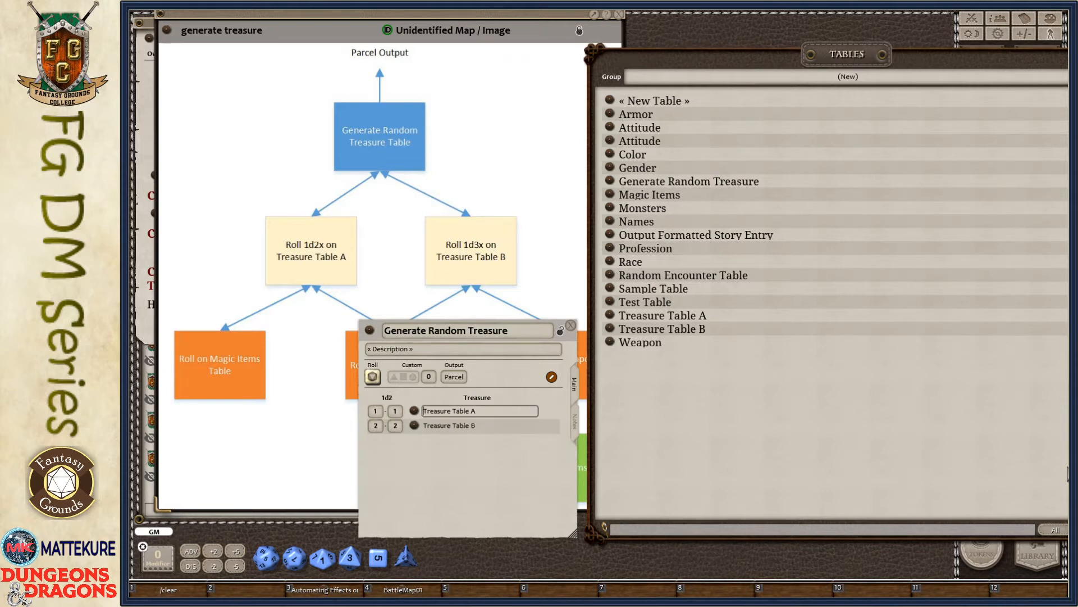
text([1d3)
key(BackSpace)
text(2x])
click(426, 425)
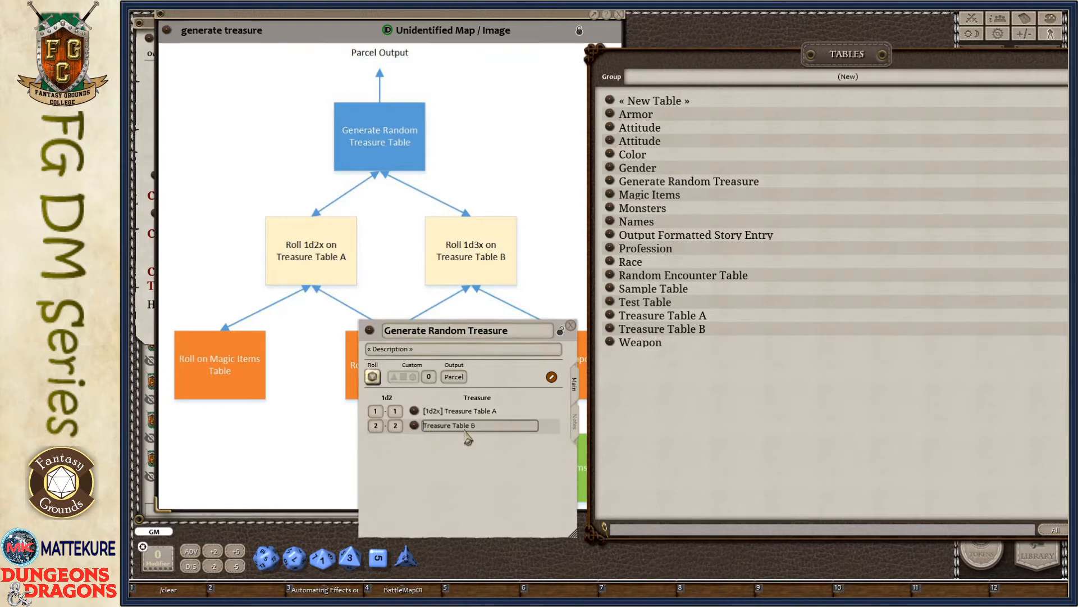
text([1d4)
key(BackSpace)
text(3)
drag(486, 477, 443, 245)
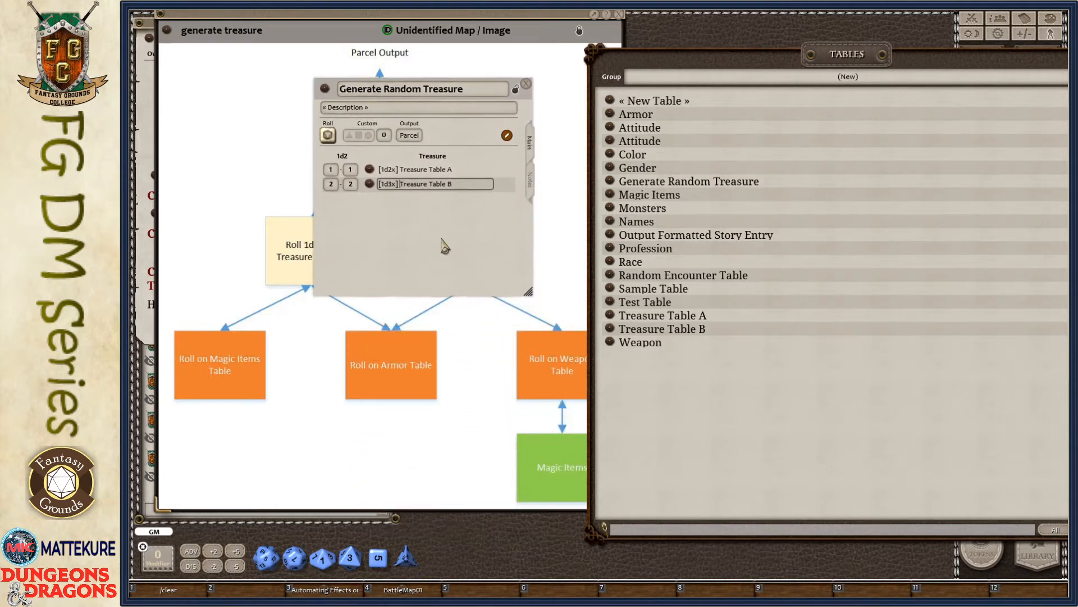
click(526, 84)
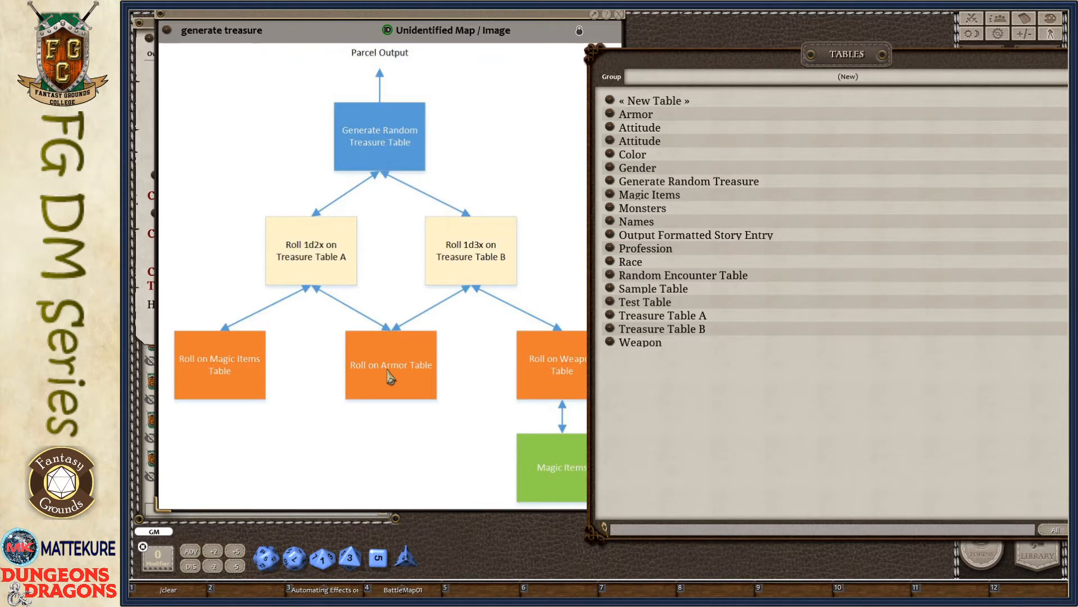
Open Treasure Table A, remove its Coins column, and lock the table again
click(611, 318)
drag(289, 270, 361, 241)
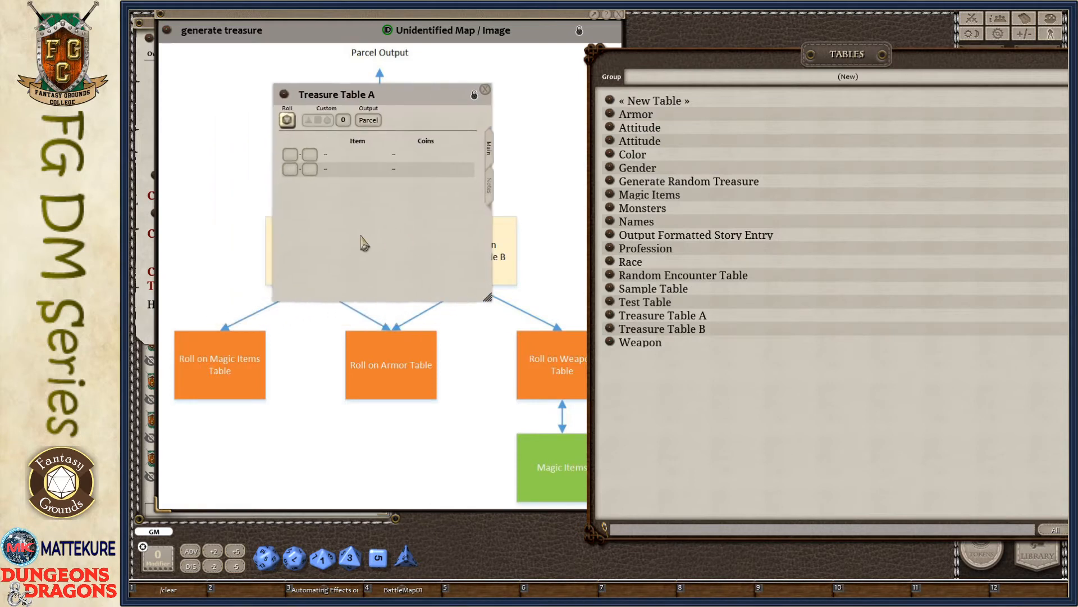
click(474, 94)
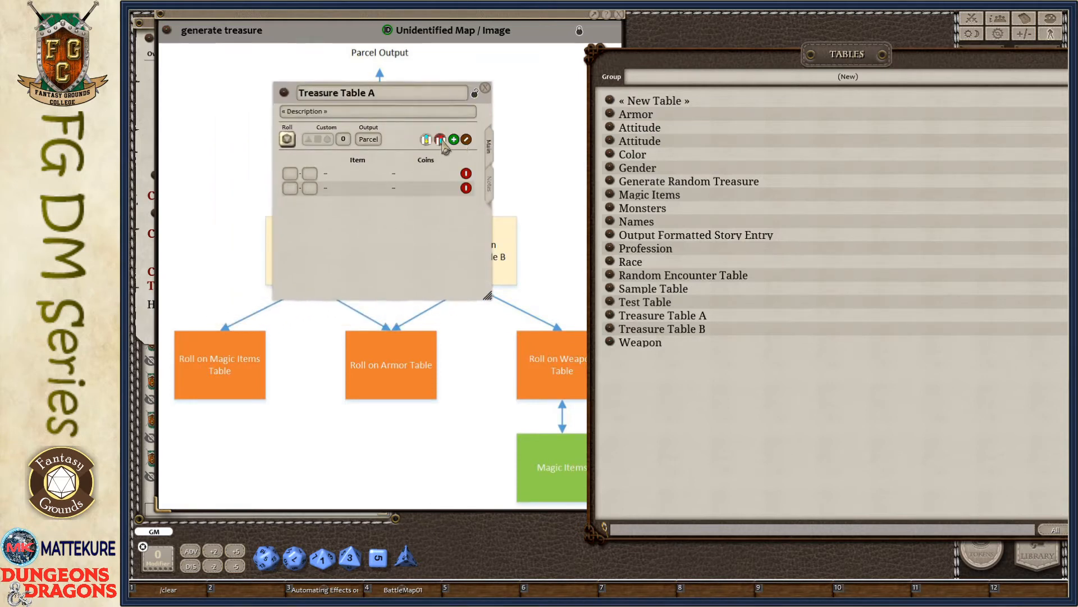
click(441, 140)
click(474, 94)
Link the Magic Items and Armor tables as the two Item results of Treasure Table A
drag(400, 259, 434, 247)
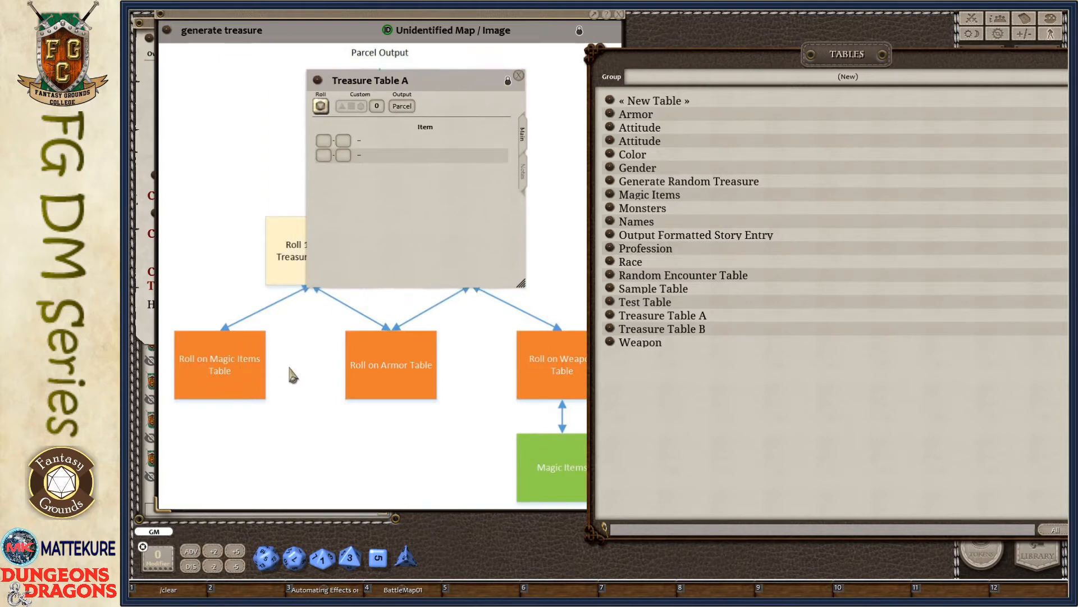
drag(402, 223, 398, 294)
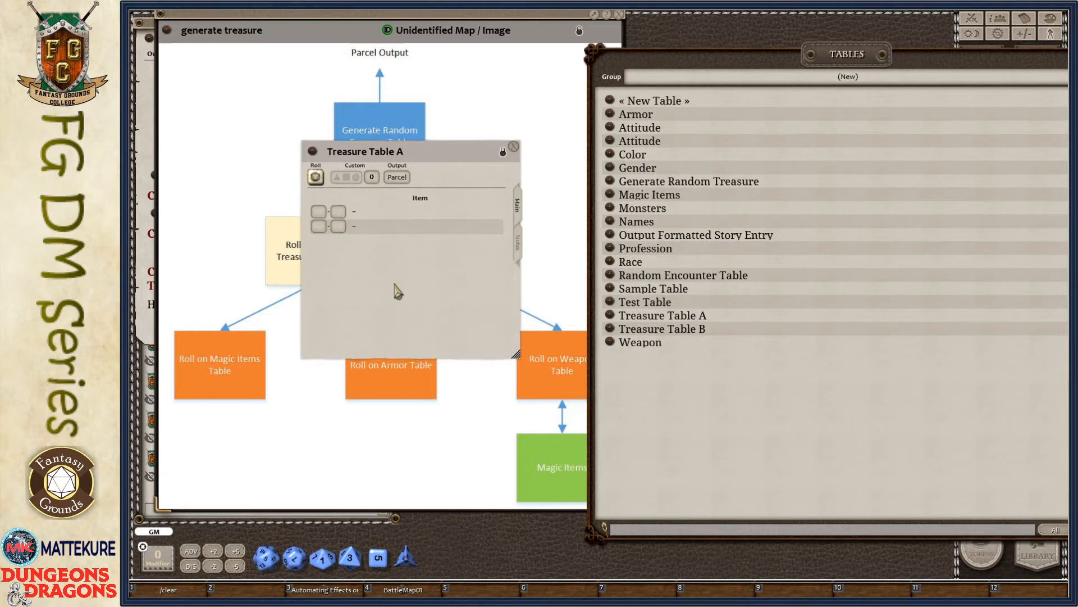
drag(616, 195, 377, 223)
drag(610, 114, 373, 233)
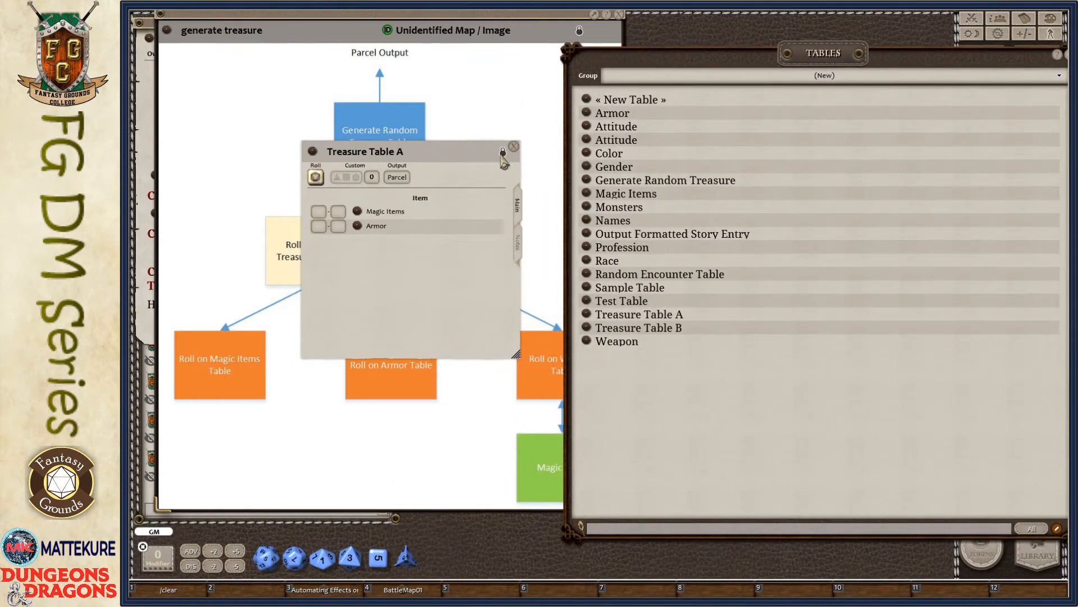
Unlock Treasure Table A and set its row ranges to 1-1 for Magic Items and 2-2 for Armor
click(503, 152)
click(319, 232)
text(1)
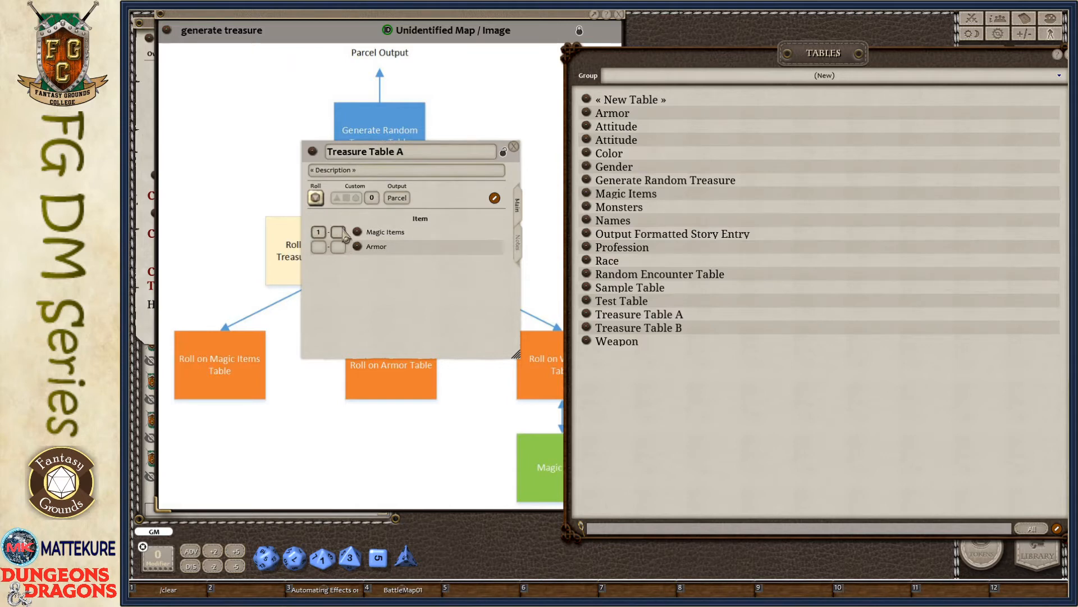
click(341, 232)
text(1)
click(317, 233)
text(2)
click(338, 234)
text(2)
Open the linked Magic Items table over Treasure Table A, and shrink the Tables list and place it alongside
drag(422, 329, 387, 249)
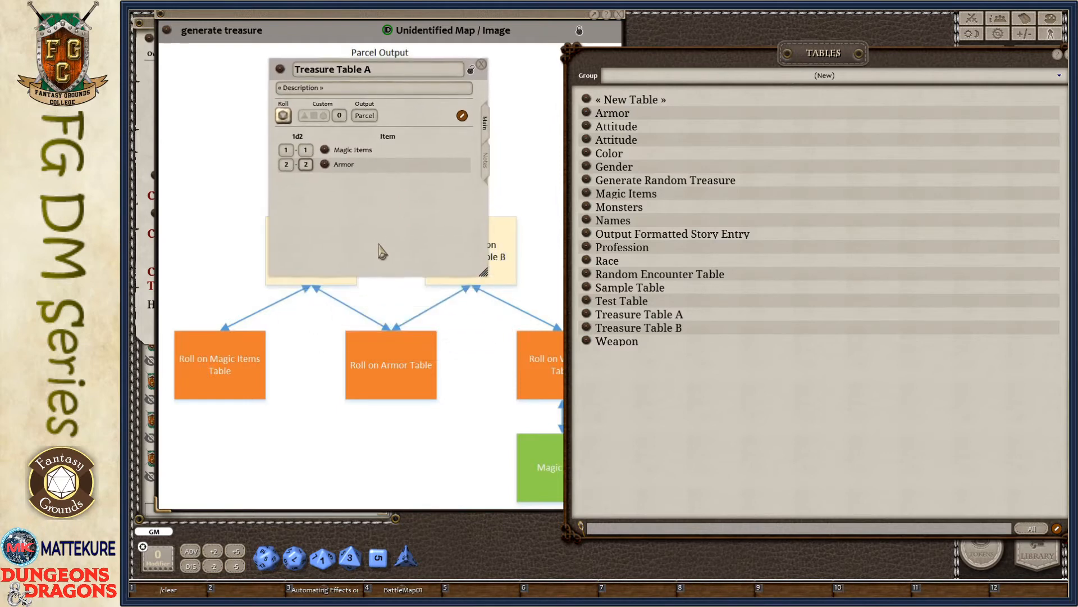
click(329, 150)
drag(596, 419, 399, 312)
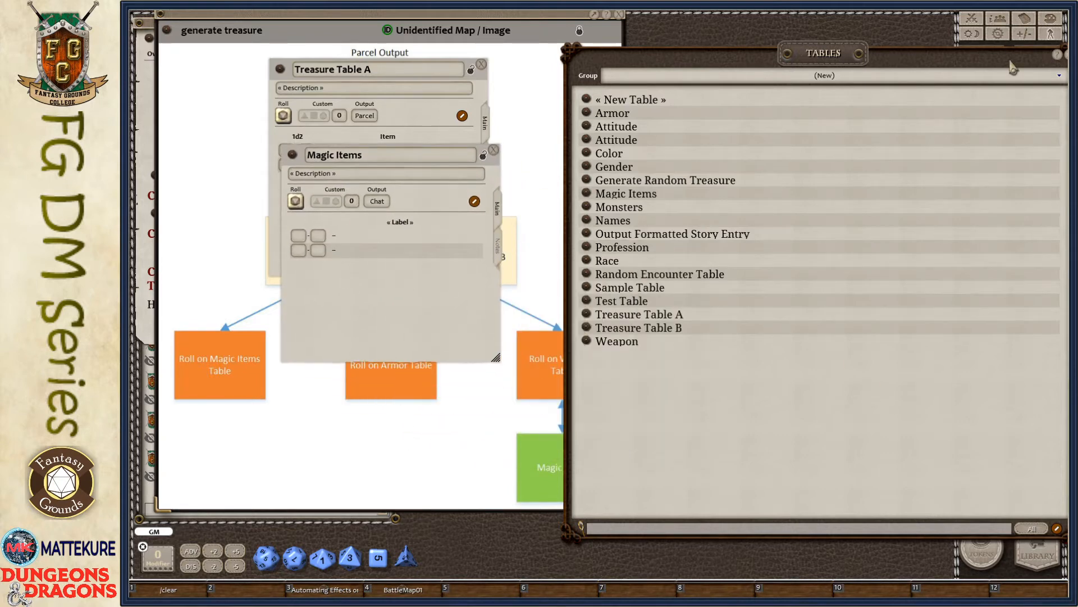
drag(1013, 68, 918, 90)
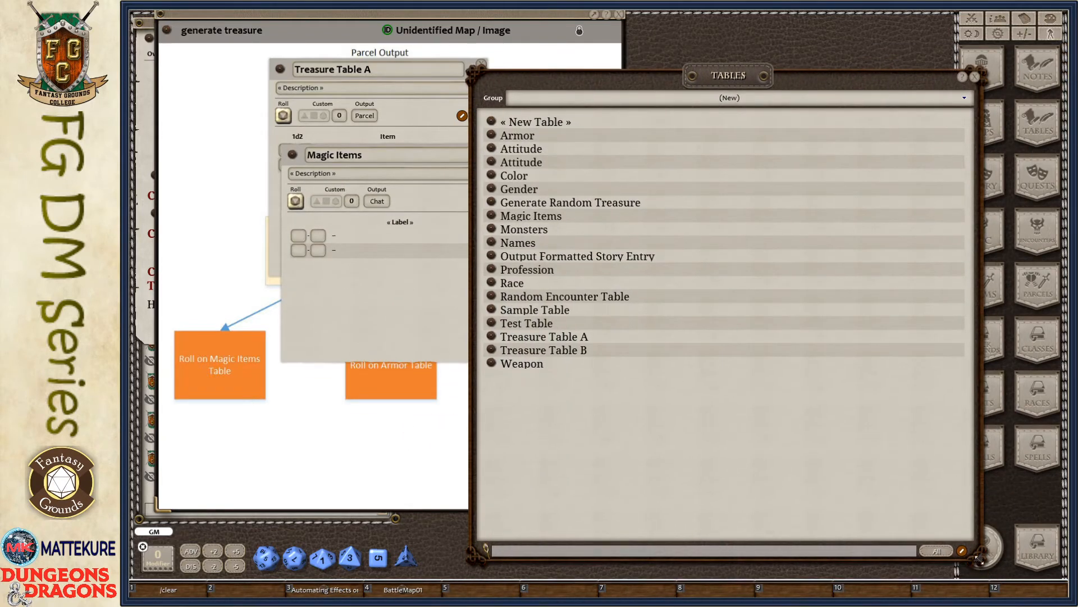
drag(979, 560, 788, 494)
drag(656, 438, 779, 384)
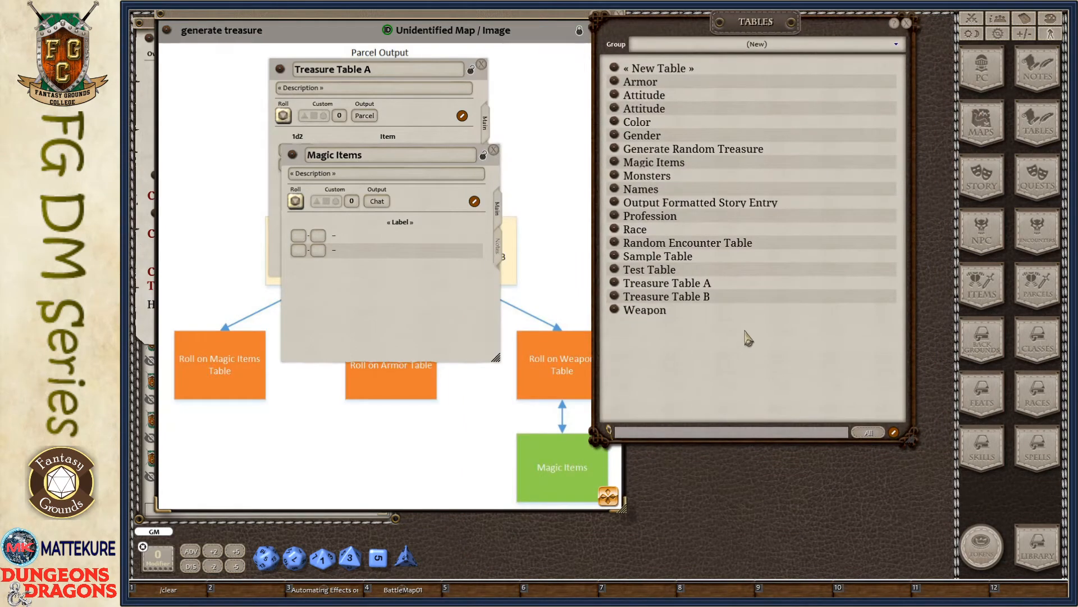
Link Arrow, +1 and Battleaxe, +1 from the D&D 5E SRD Magic Items group as the two results of the Magic Items table
click(980, 294)
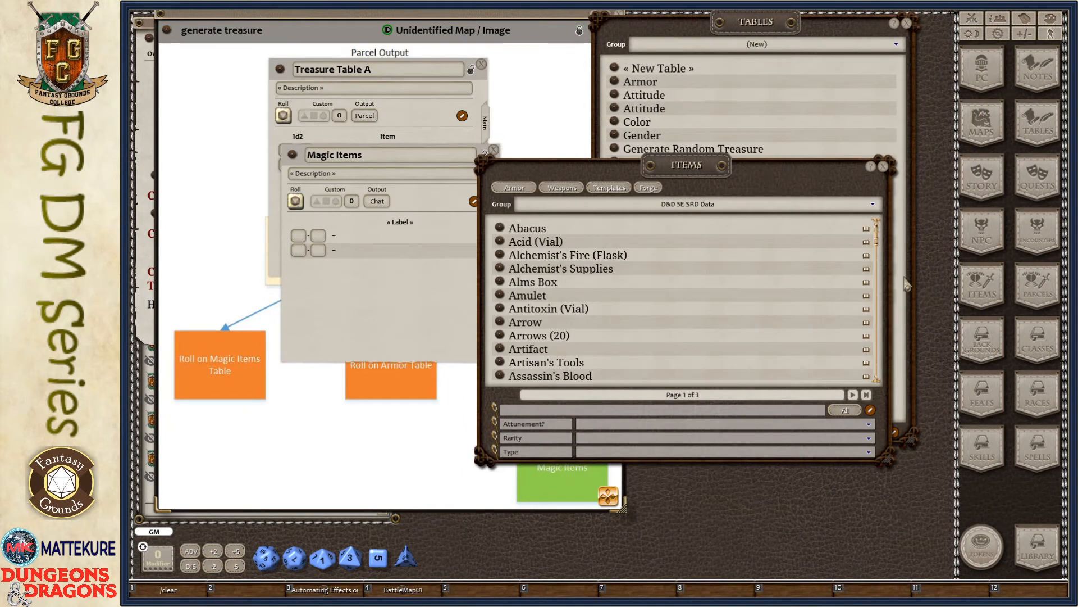
click(655, 208)
click(610, 247)
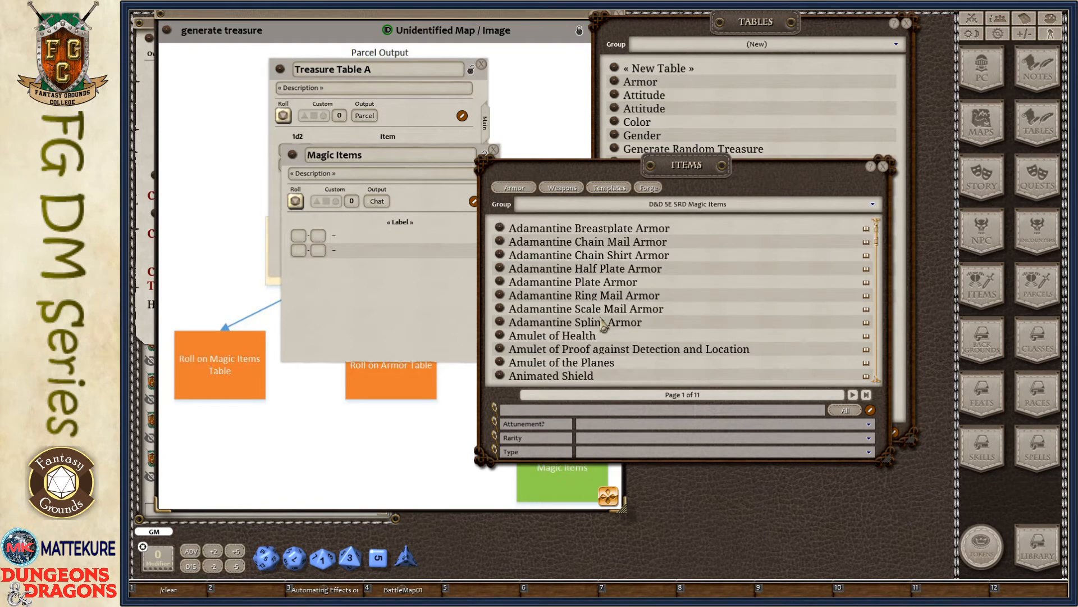
scroll(608, 325, down, 5)
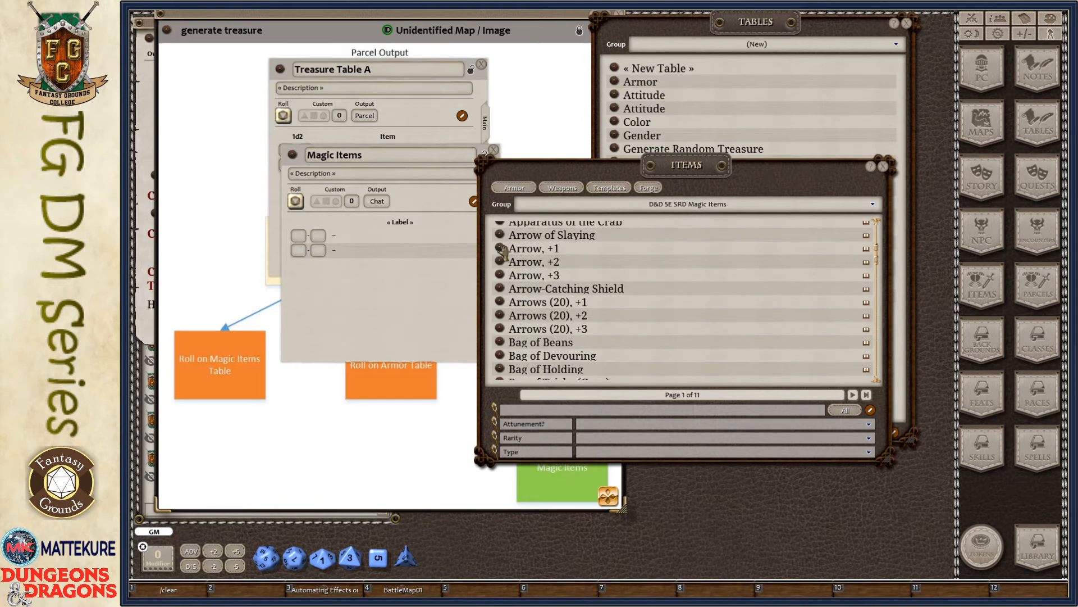
drag(499, 251, 336, 236)
scroll(581, 345, down, 3)
scroll(581, 345, down, 2)
scroll(522, 304, up, 1)
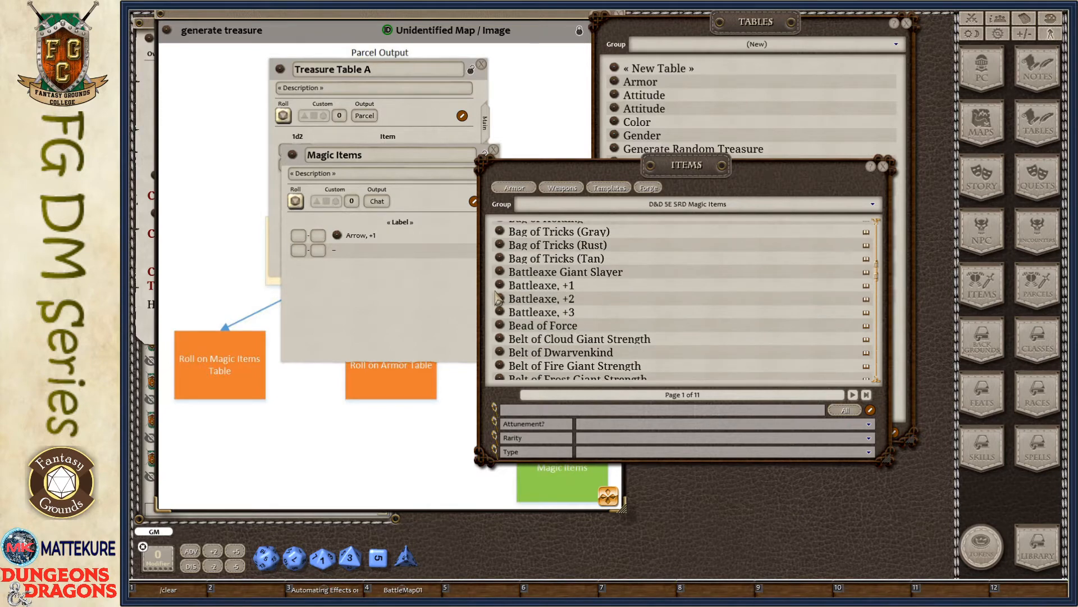
drag(496, 292, 342, 251)
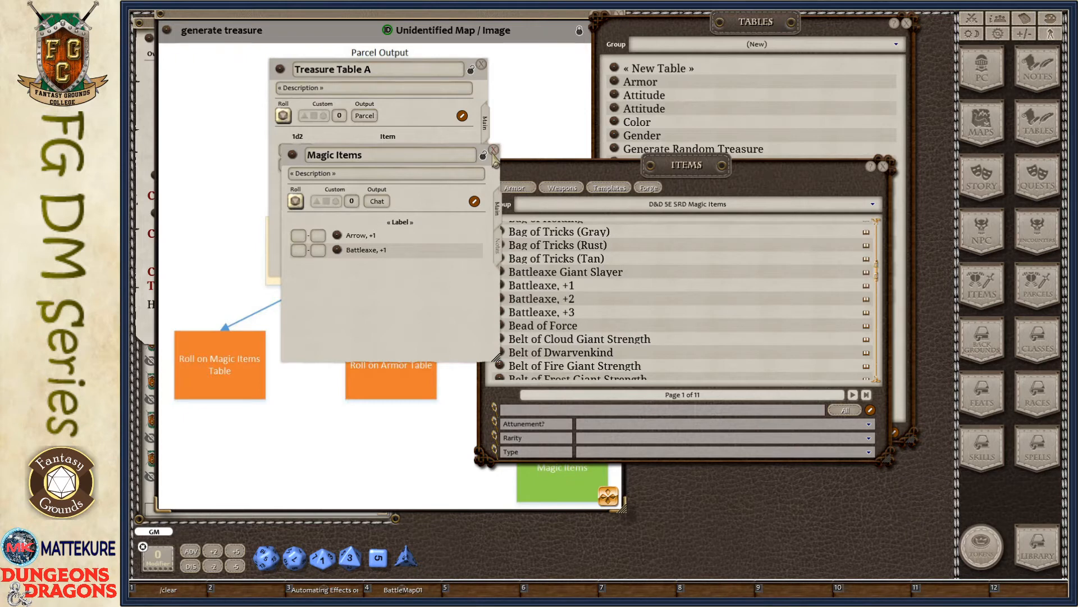
Set the Magic Items row ranges to 1-1 for Arrow, +1 and 2-2 for Battleaxe, +1, then lock and close the table
click(319, 238)
text(1)
click(298, 237)
text(2)
click(318, 235)
text(2)
click(426, 254)
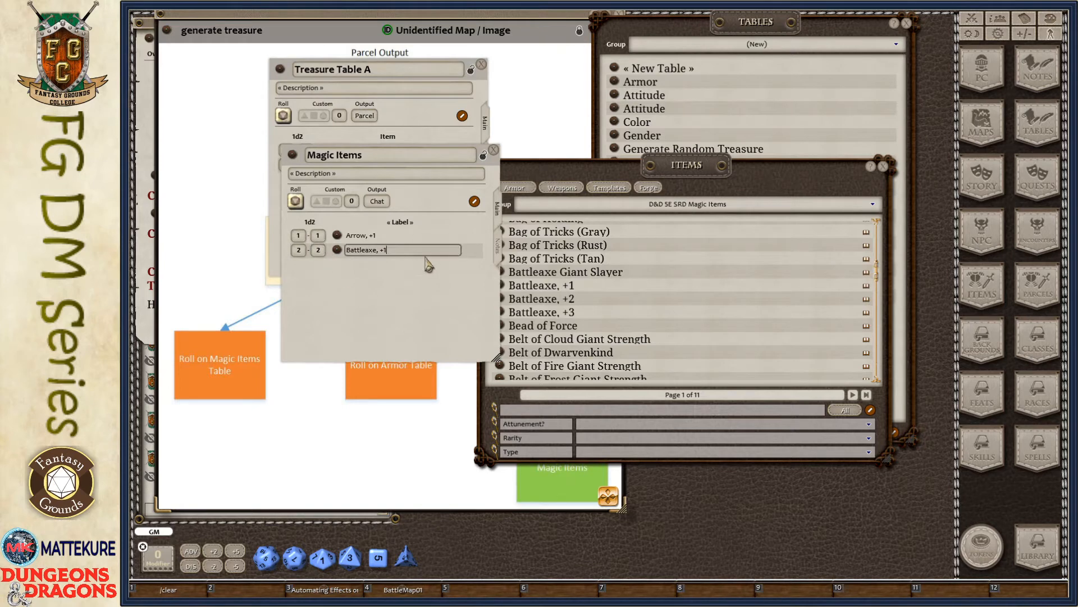
click(482, 155)
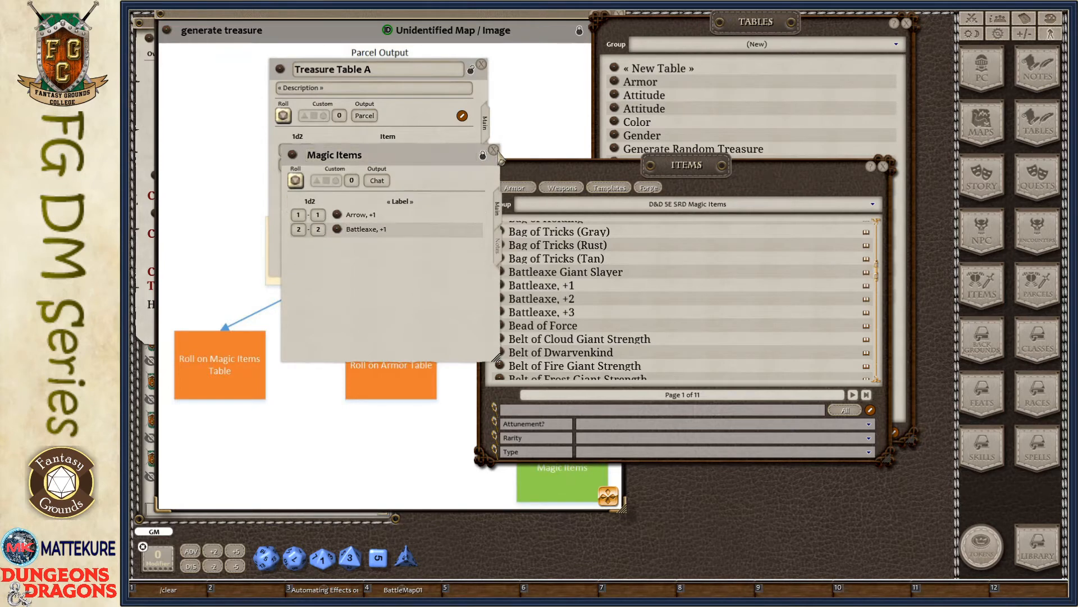
click(494, 151)
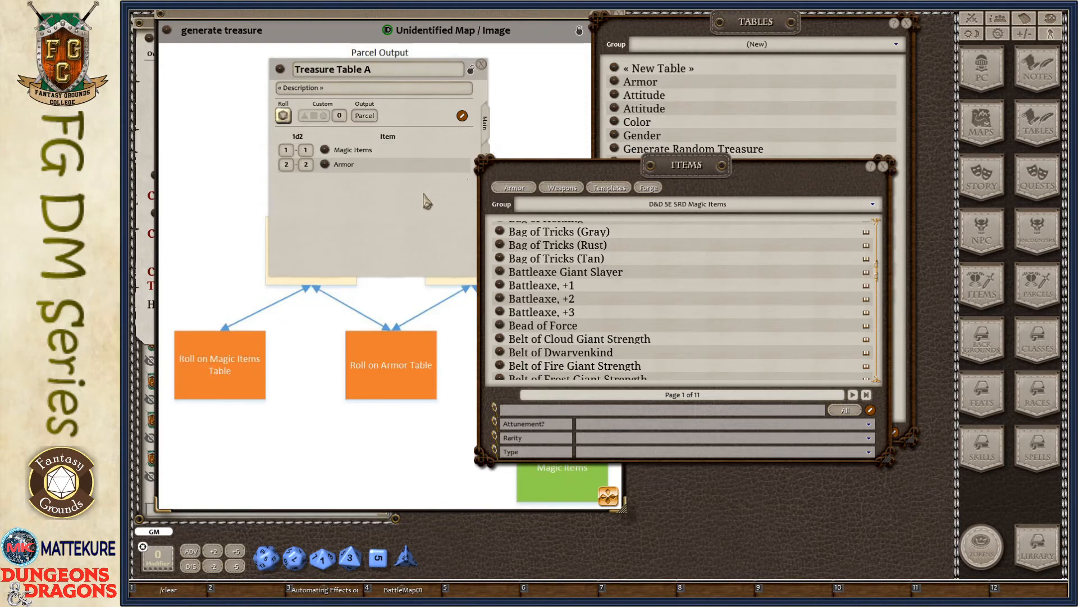
Open the linked Armor table from Treasure Table A and link Leather and Padded from the armor item list as its two results
drag(397, 236, 386, 278)
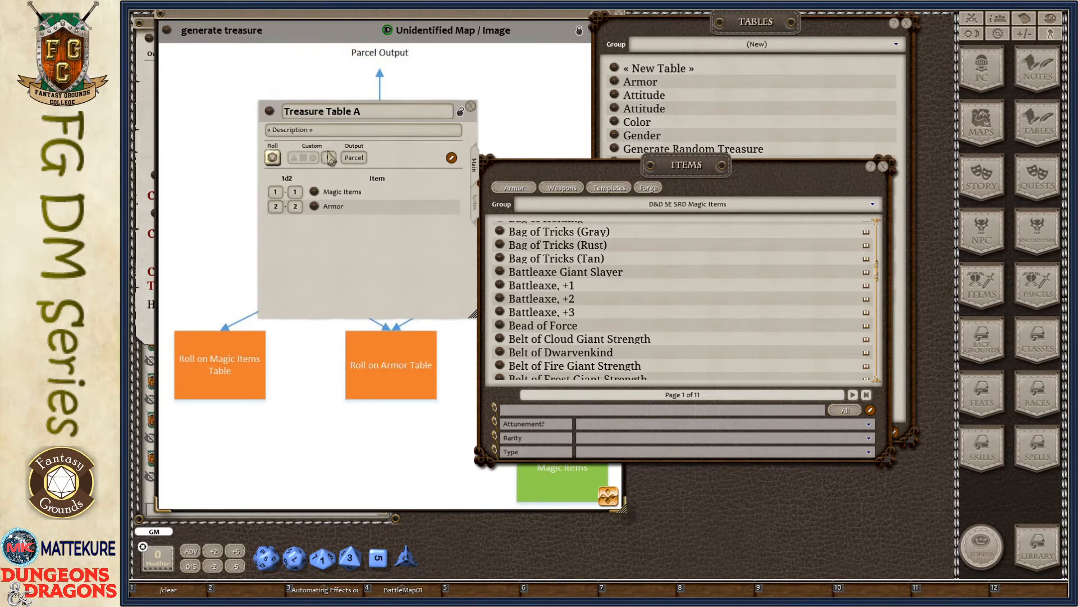
click(316, 211)
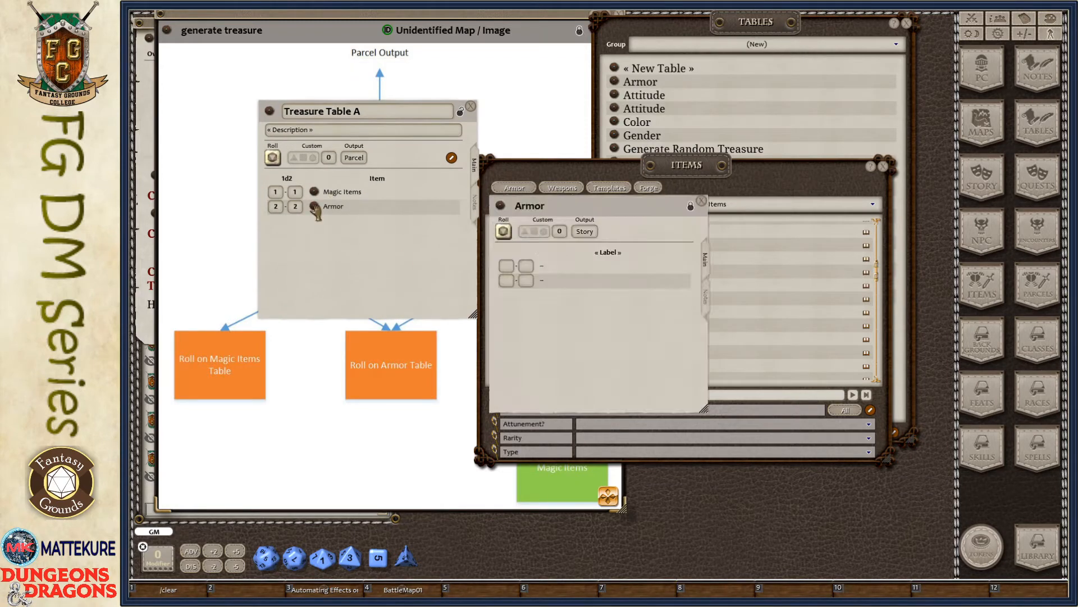
drag(556, 352, 292, 306)
click(512, 190)
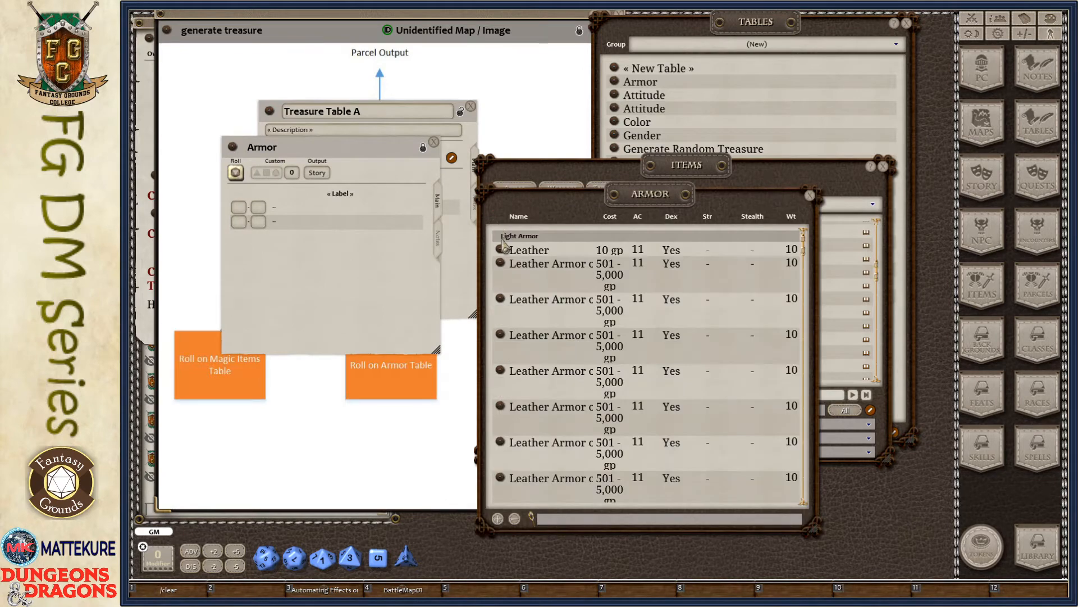
drag(313, 212, 313, 213)
scroll(567, 393, down, 5)
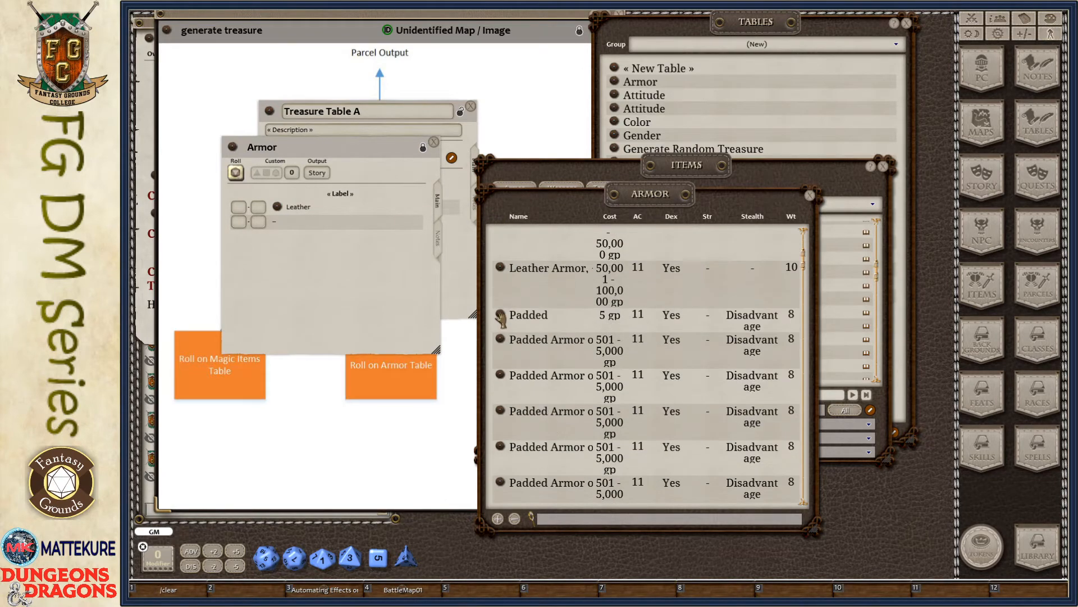
drag(502, 315, 290, 223)
Unlock the Armor table, set its row ranges to 1-1 for Leather and 2-2 for Padded, and lock and close it
click(423, 147)
click(238, 227)
text(1)
click(257, 228)
text(1)
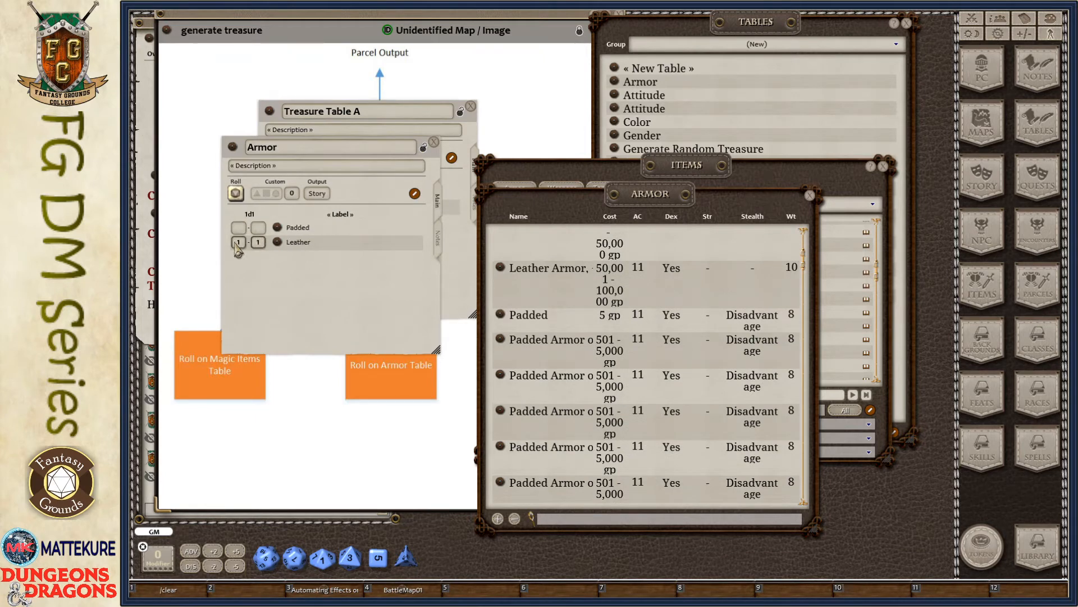
click(236, 244)
text(2)
click(258, 241)
text(2)
click(424, 148)
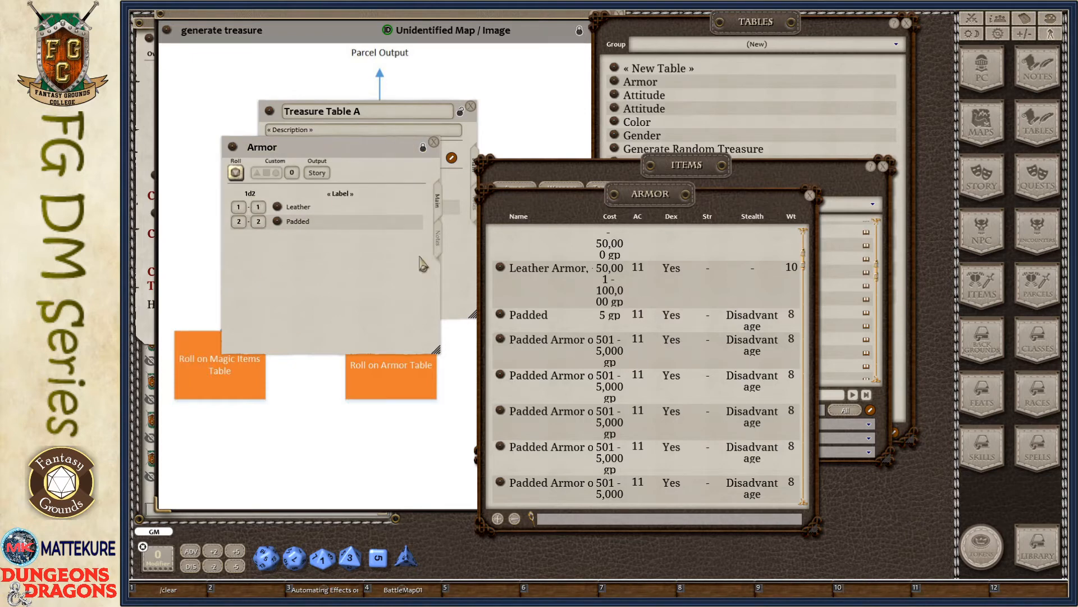
click(434, 141)
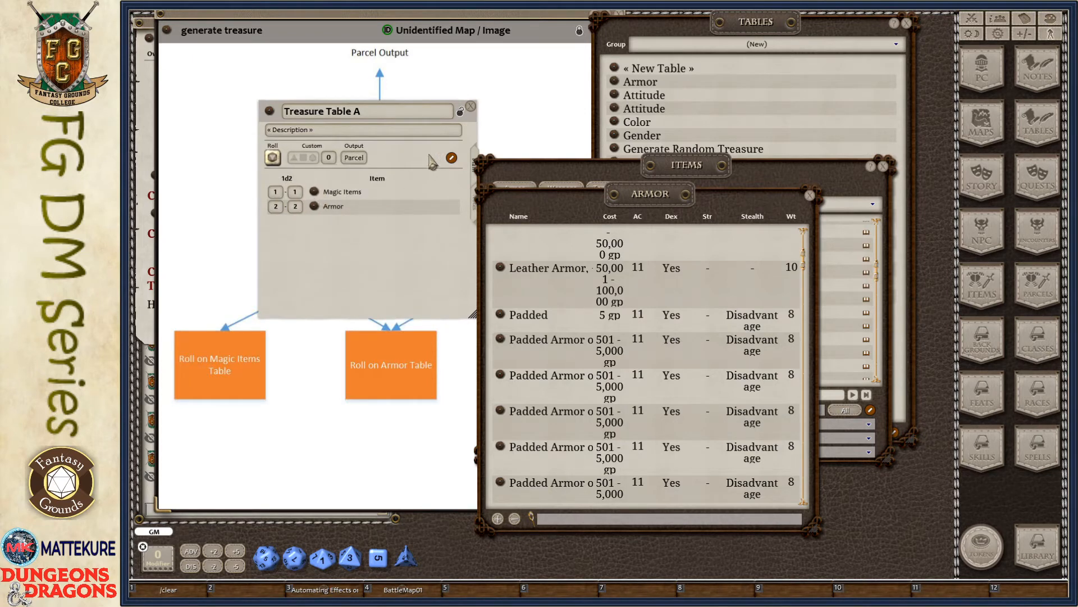
Close Treasure Table A, the armor list and the Items list
click(471, 106)
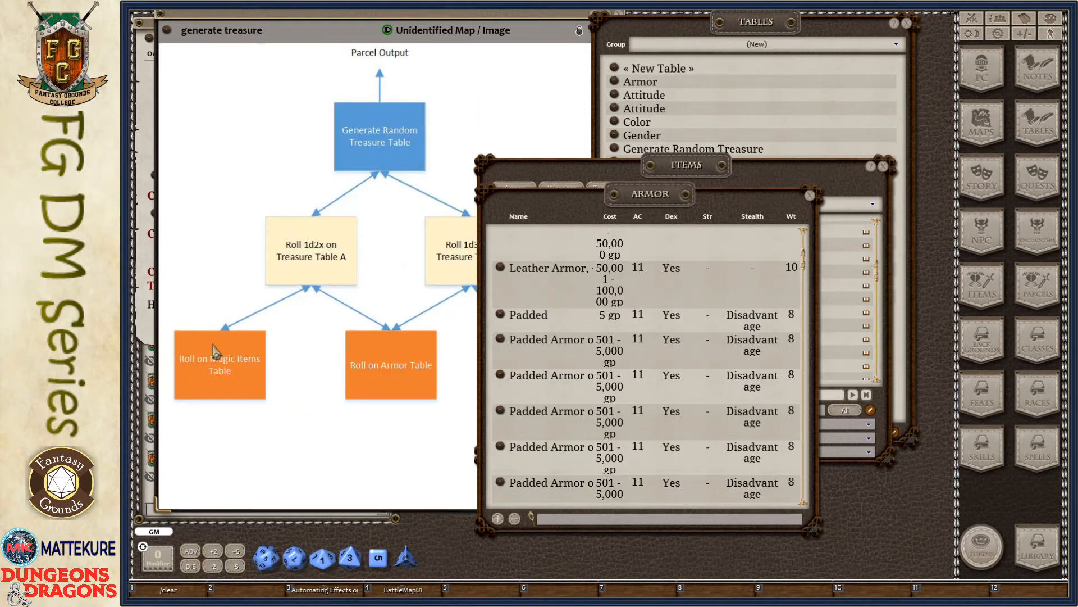
click(810, 196)
drag(647, 192, 772, 216)
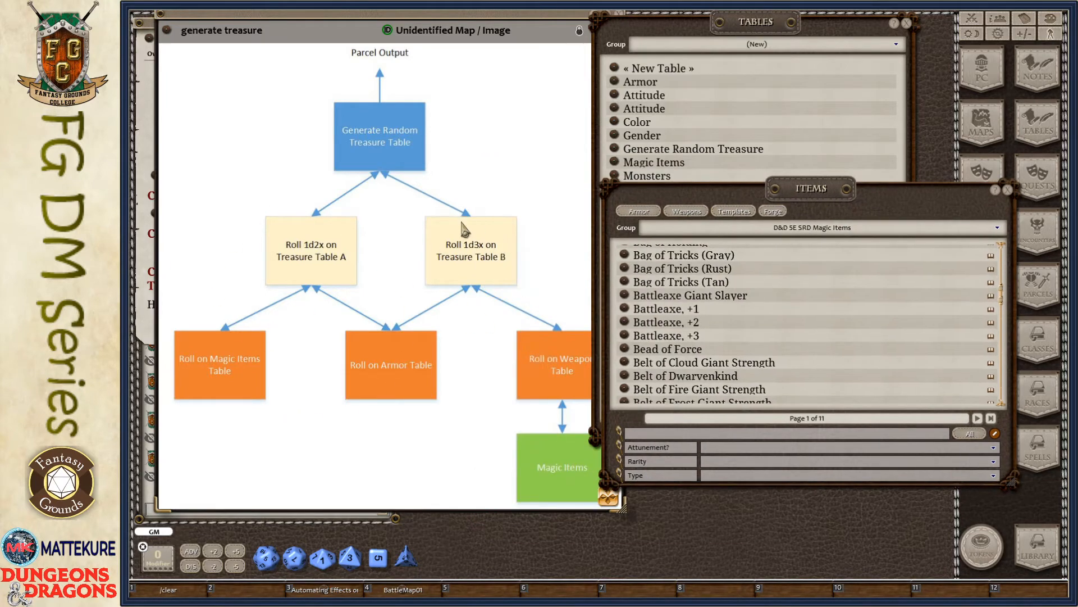
click(1007, 191)
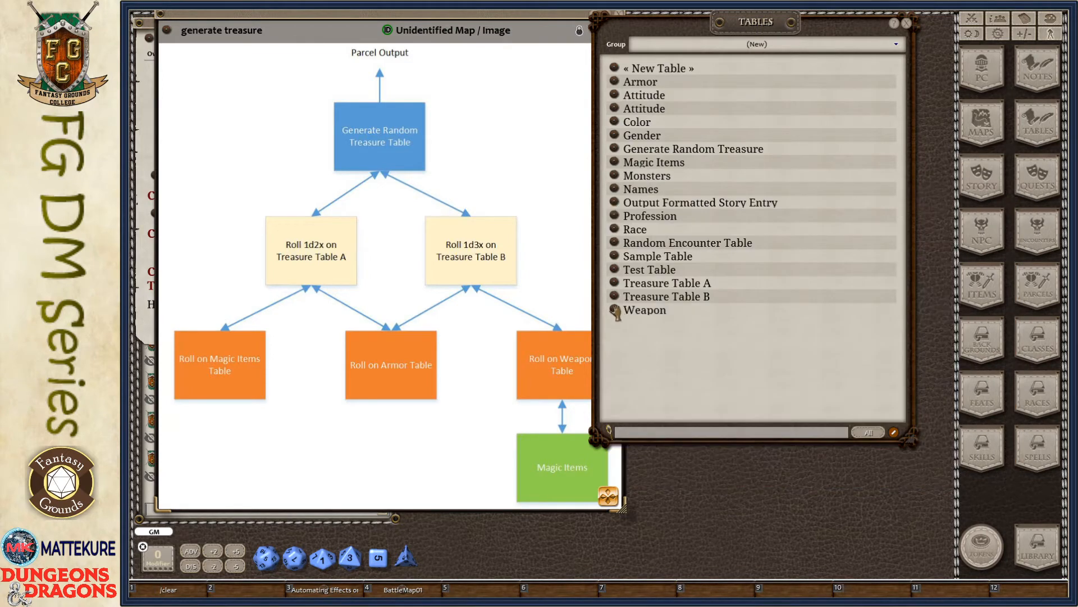
Open and unlock Treasure Table B, and set its two row ranges to 1-1 and 2-2
click(615, 298)
drag(602, 349, 359, 214)
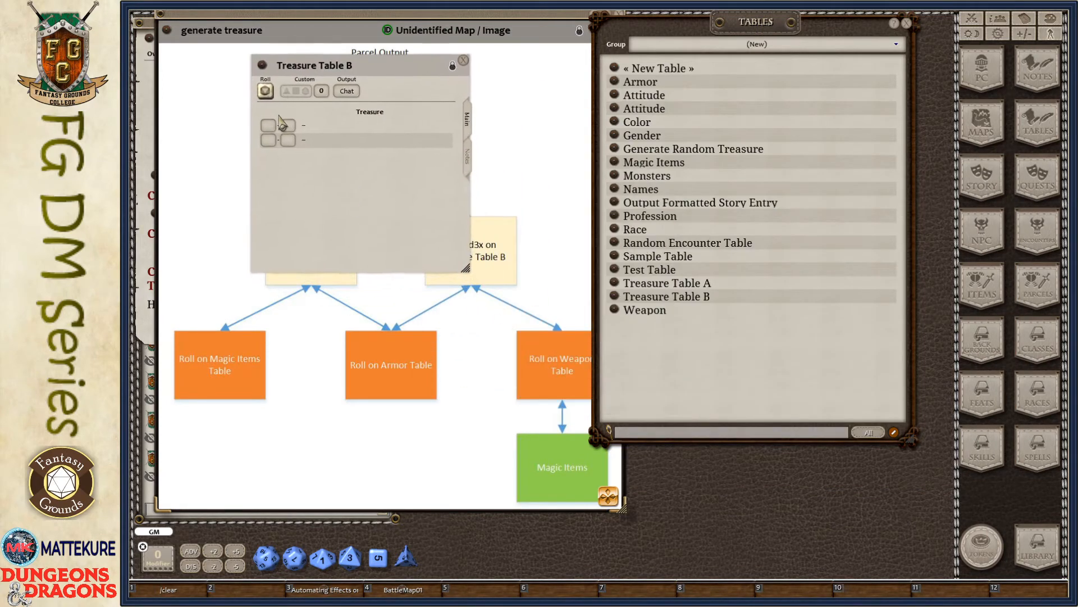
click(452, 67)
click(270, 145)
text(1)
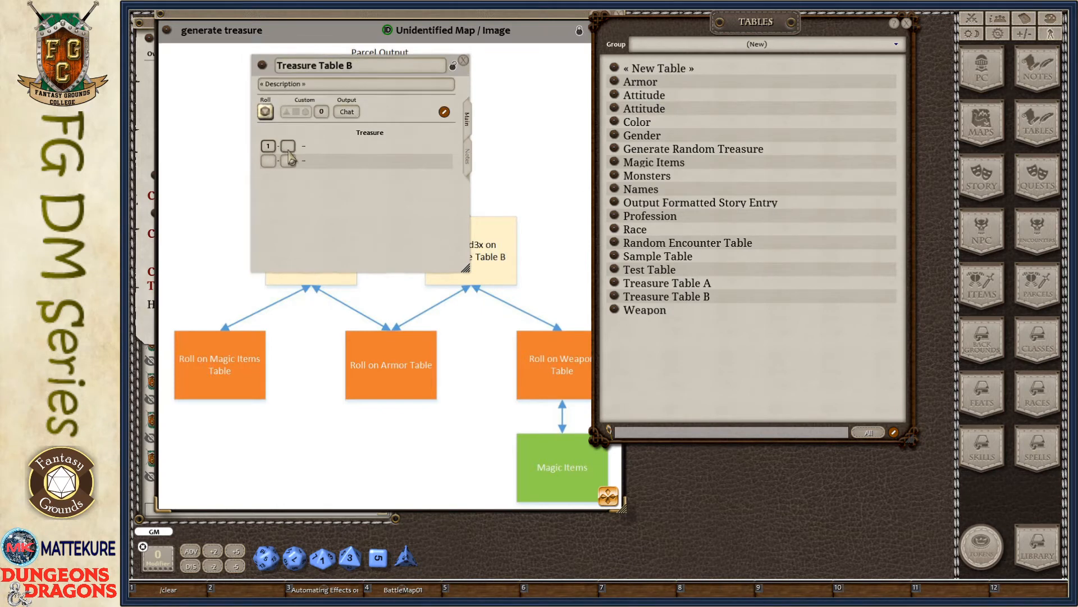
text(2)
Link the Armor and Weapon tables as the two Treasure results of Treasure Table B
drag(336, 228, 270, 217)
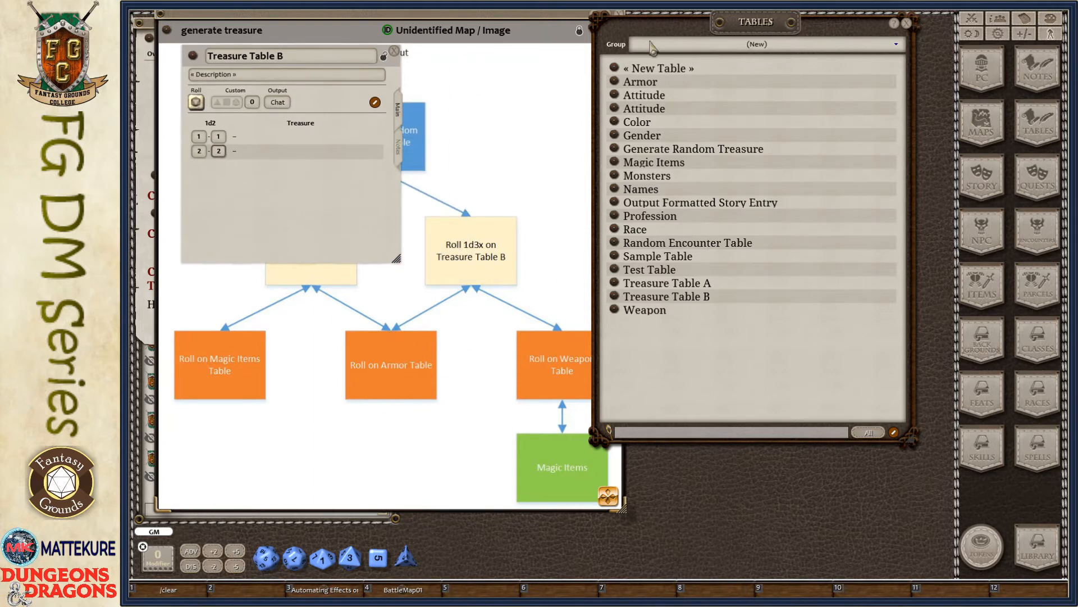
drag(616, 85, 253, 138)
drag(616, 311, 242, 152)
click(237, 136)
click(433, 141)
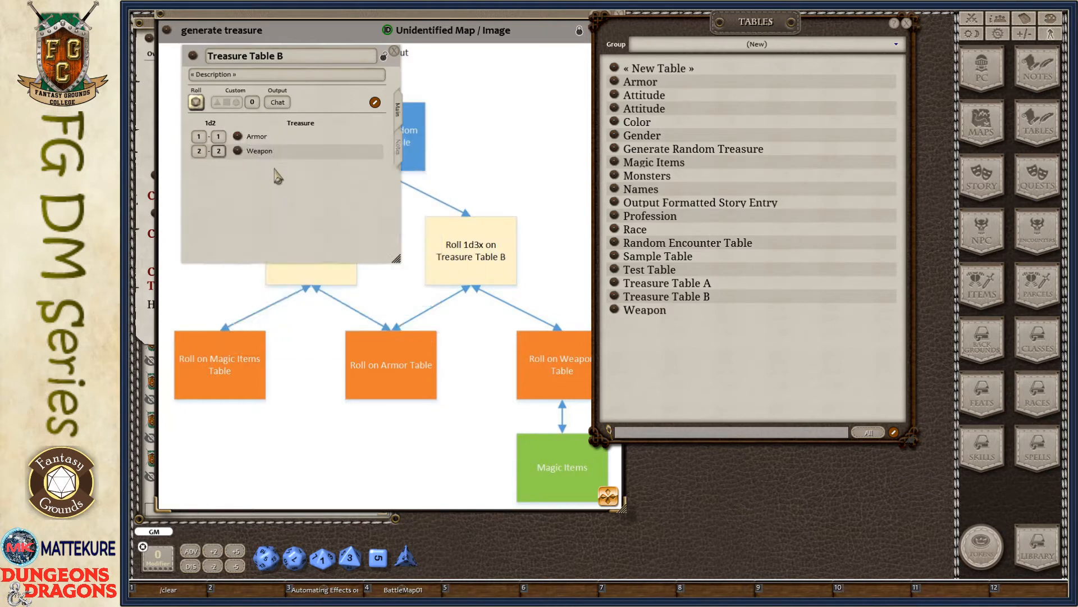
Open the linked Weapon table and set its two row ranges to 1-1 and 2-2
click(237, 150)
drag(599, 361, 399, 346)
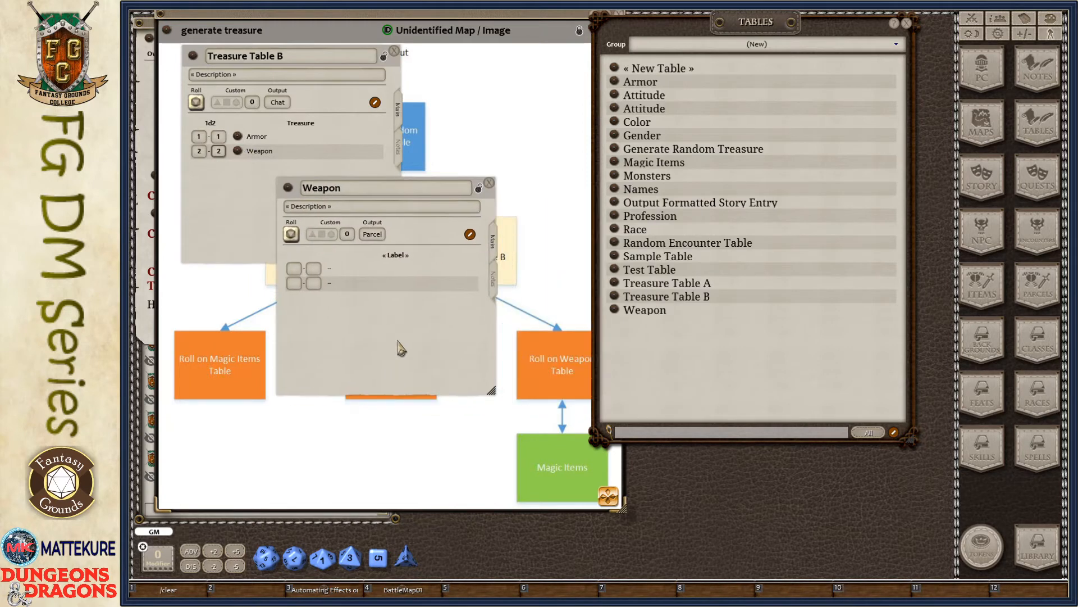
click(292, 268)
click(313, 280)
click(314, 283)
text(2)
Link Club and Dagger from the weapons item list as the two results of the Weapon table, and close the table
click(987, 292)
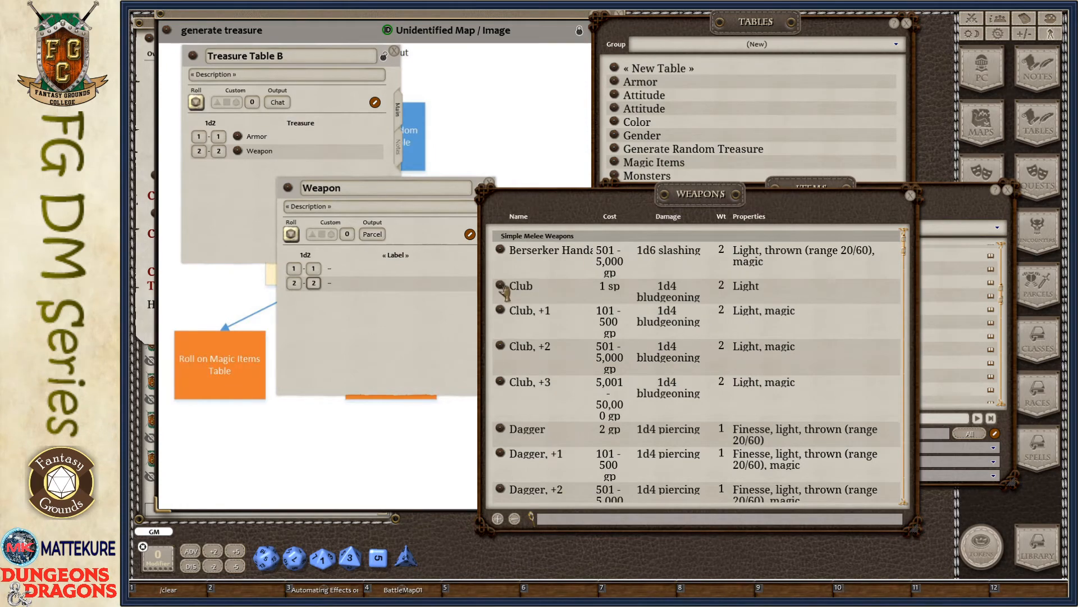
drag(500, 286, 348, 268)
scroll(611, 370, down, 5)
scroll(561, 334, up, 3)
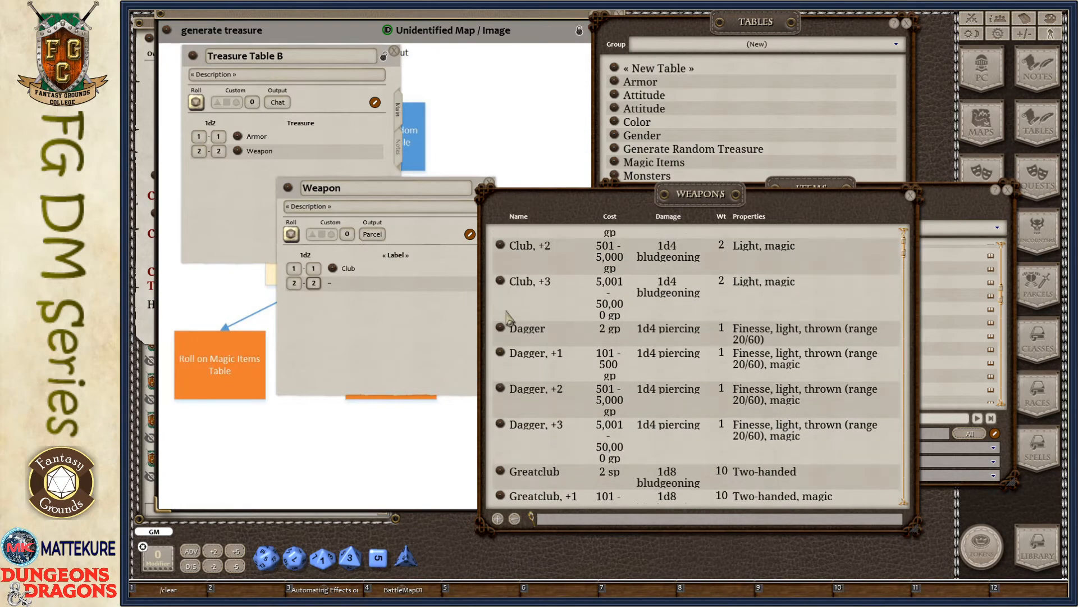
drag(500, 364, 371, 315)
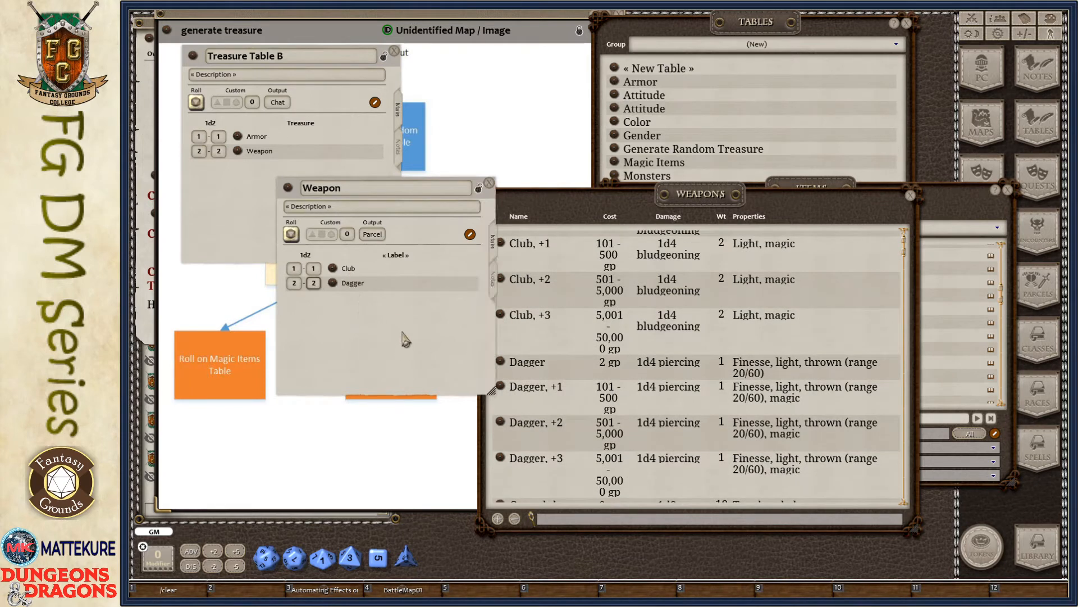
click(490, 183)
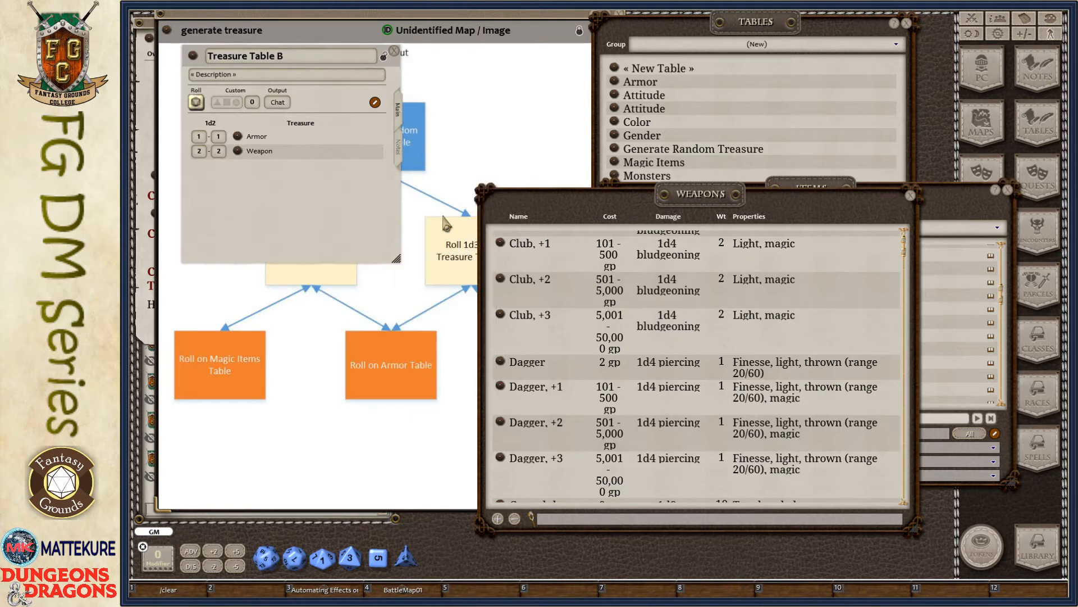
Close Treasure Table B, the weapons list and the Items list, and move the Tables list clear of the treasure diagram
click(393, 52)
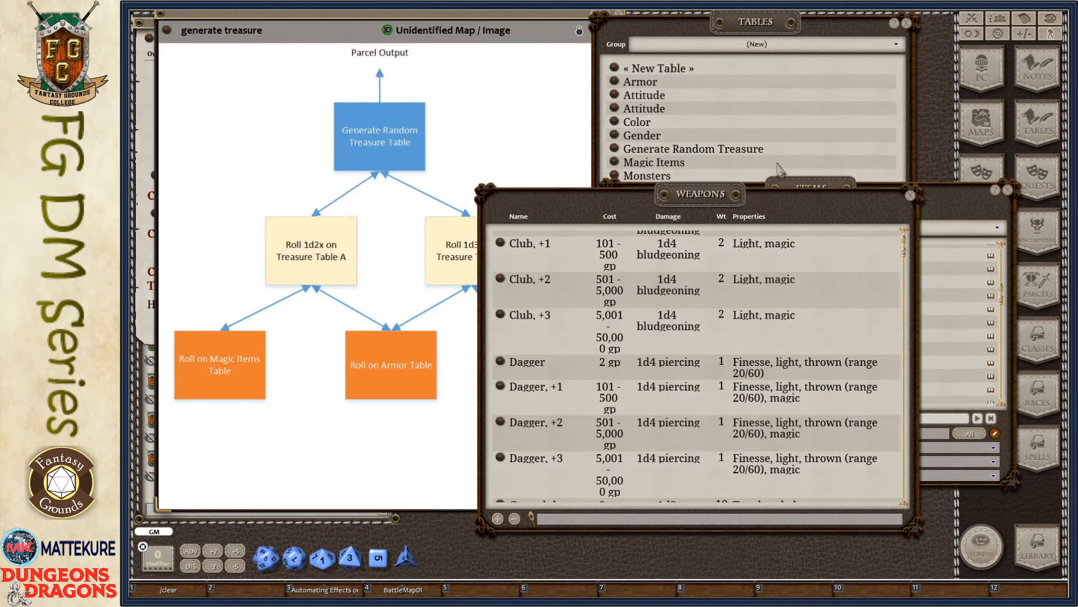
click(911, 195)
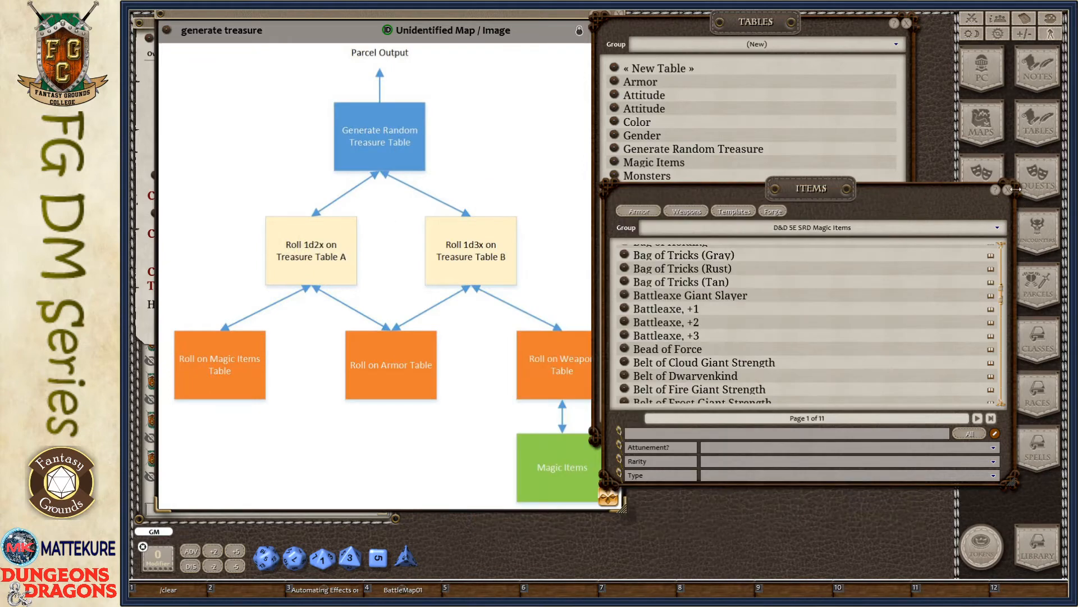
click(1009, 192)
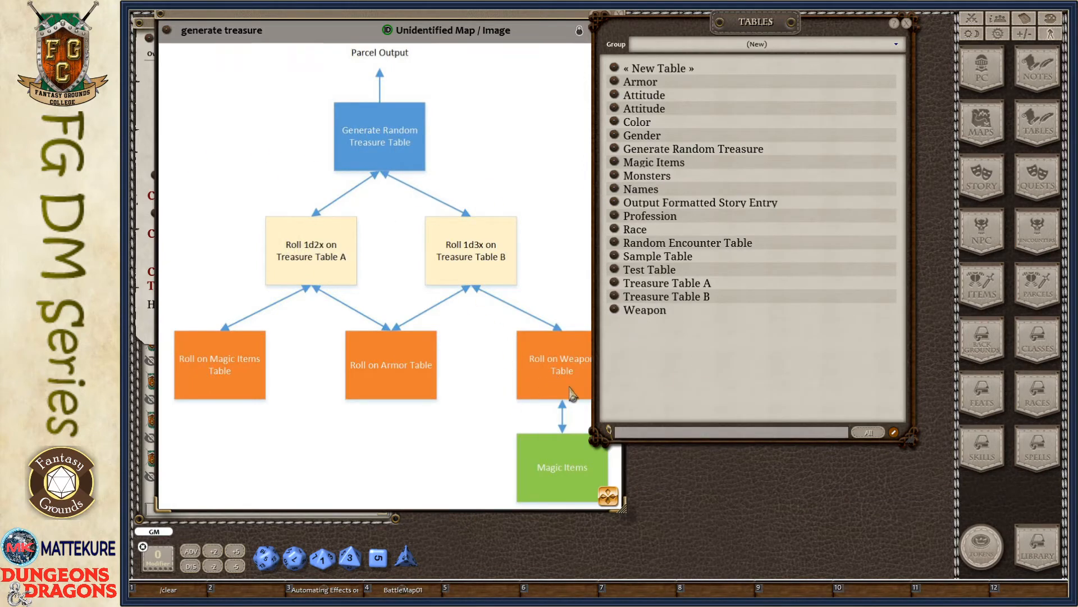
drag(711, 388, 754, 392)
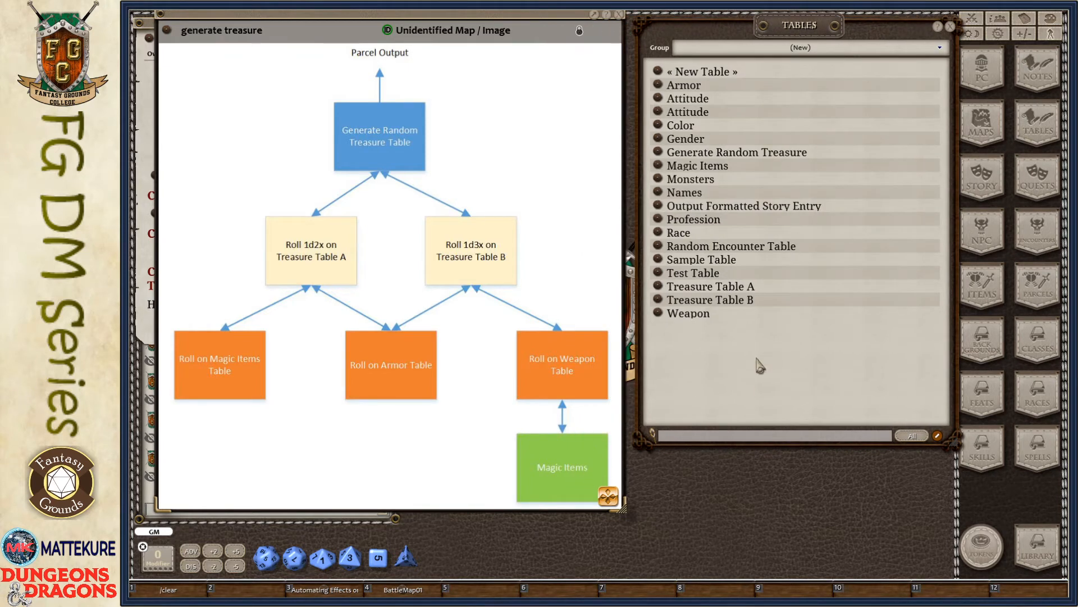
Add a third row to the Weapon table linked to the Magic Items table with range 3-3, and lock and close it
click(657, 316)
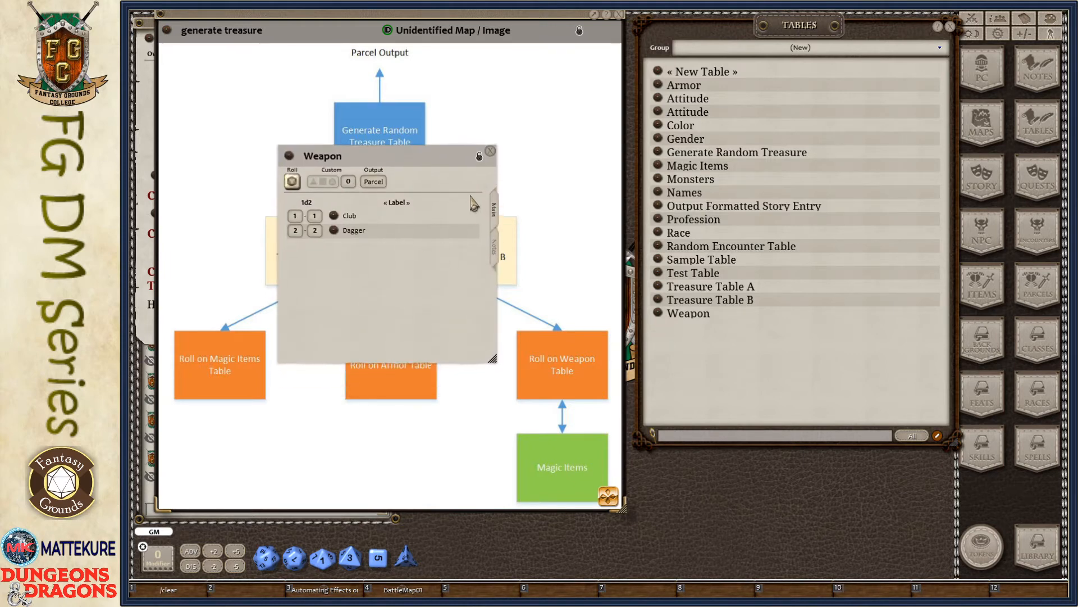
click(479, 156)
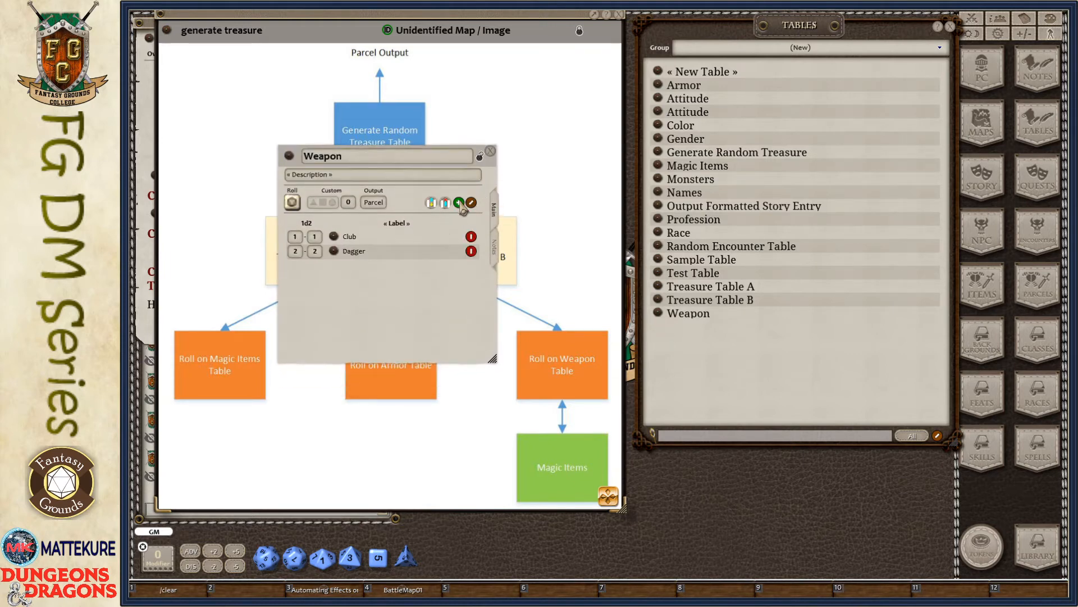
click(459, 203)
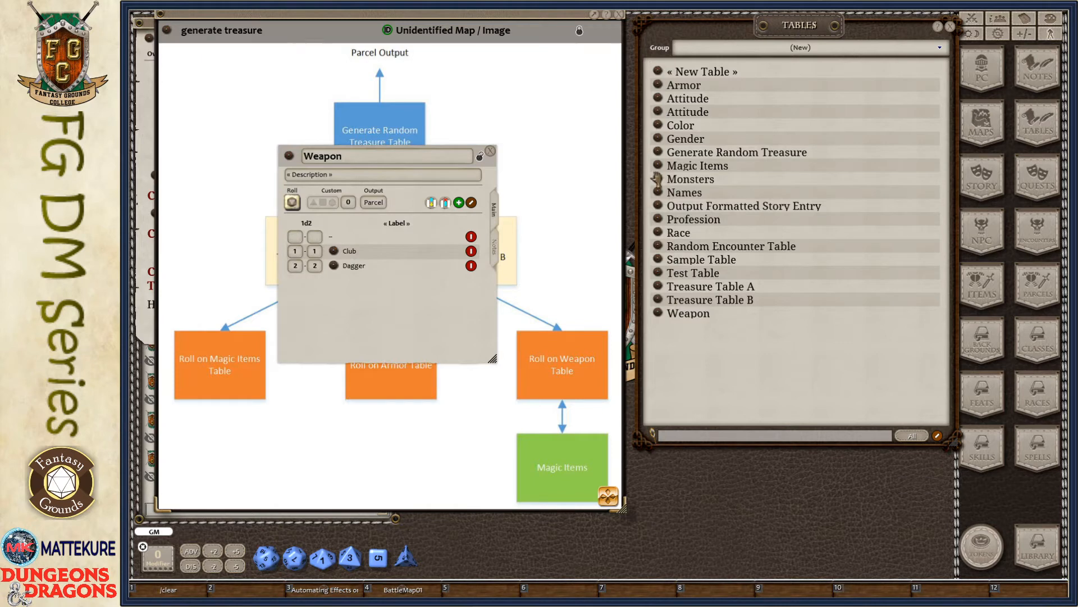
drag(663, 166, 352, 240)
text(3)
click(315, 236)
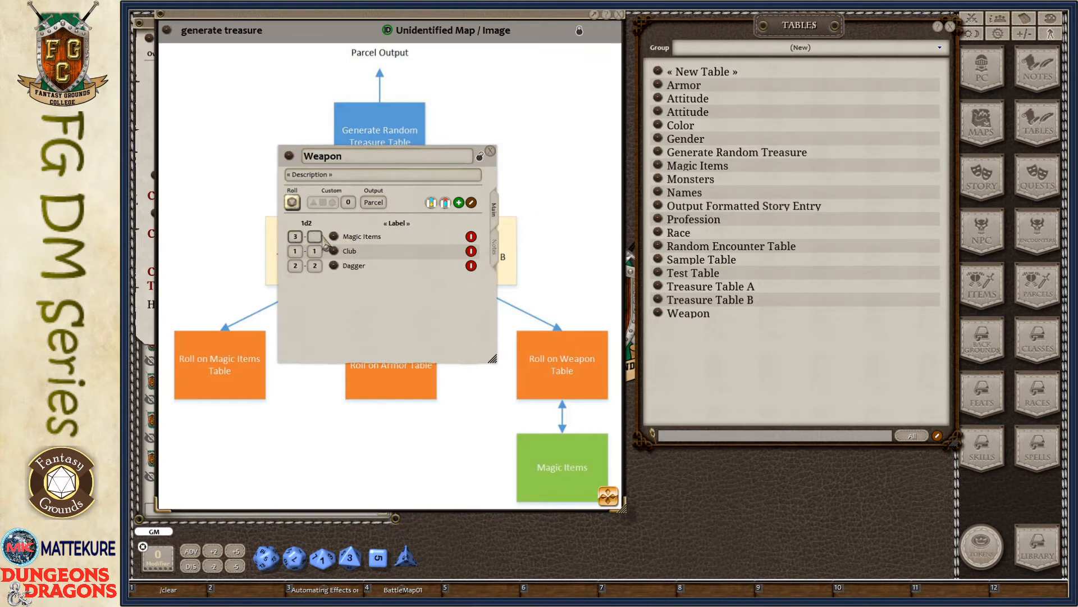
text(3)
click(399, 268)
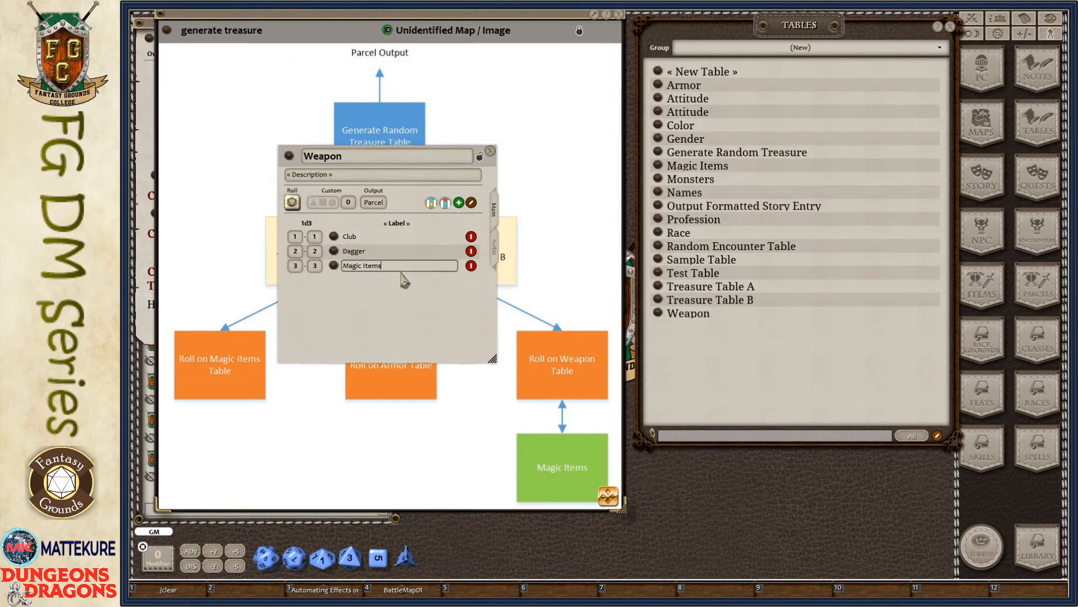
click(480, 156)
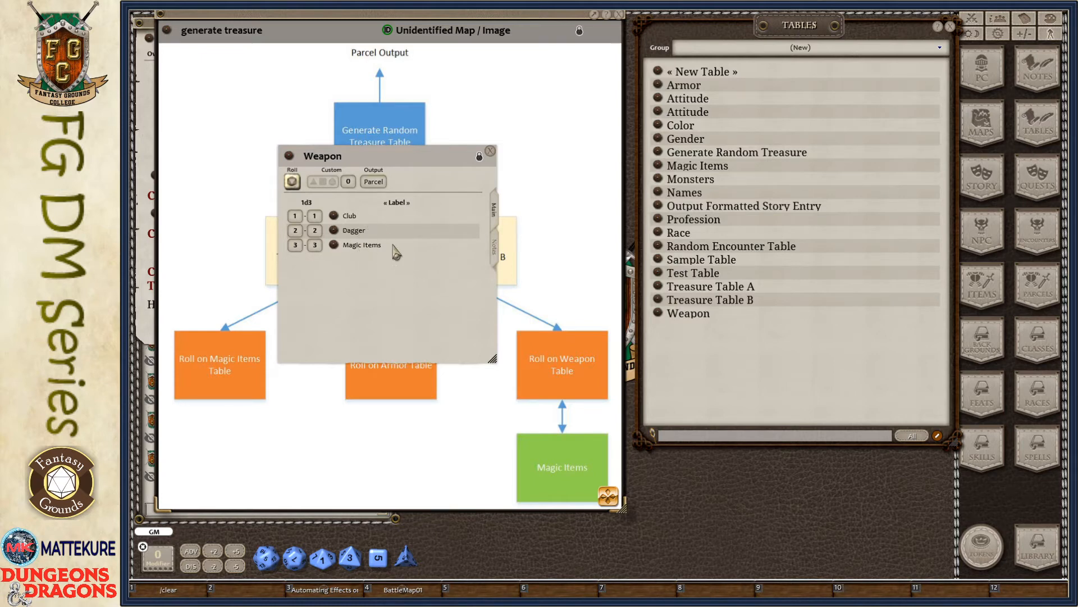
click(490, 152)
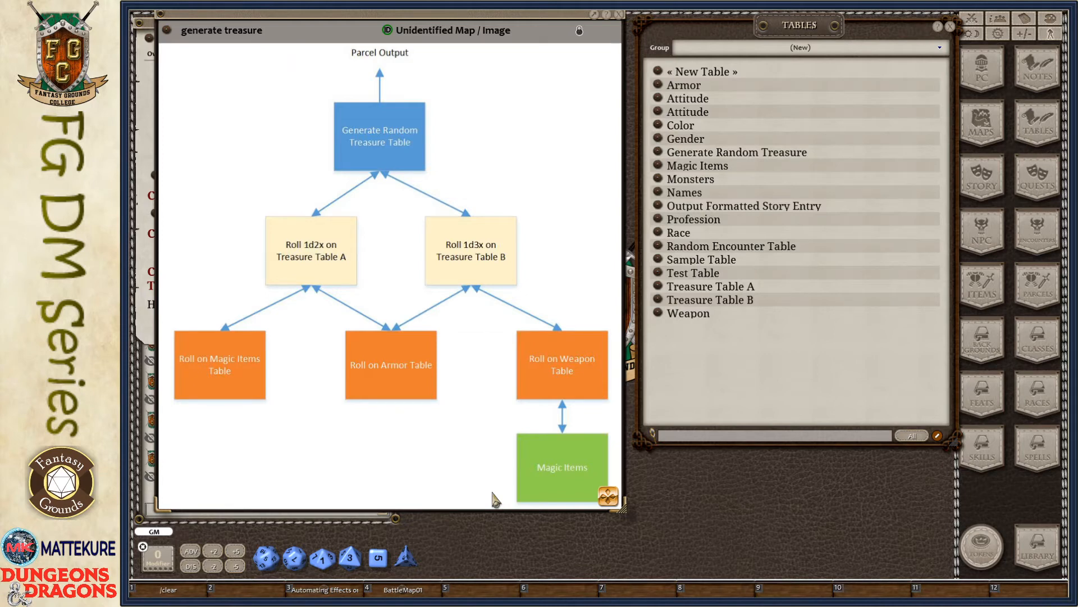
Open the Generate Random Treasure table and test-roll it twice, closing each resulting treasure parcel
click(658, 153)
drag(409, 265, 504, 240)
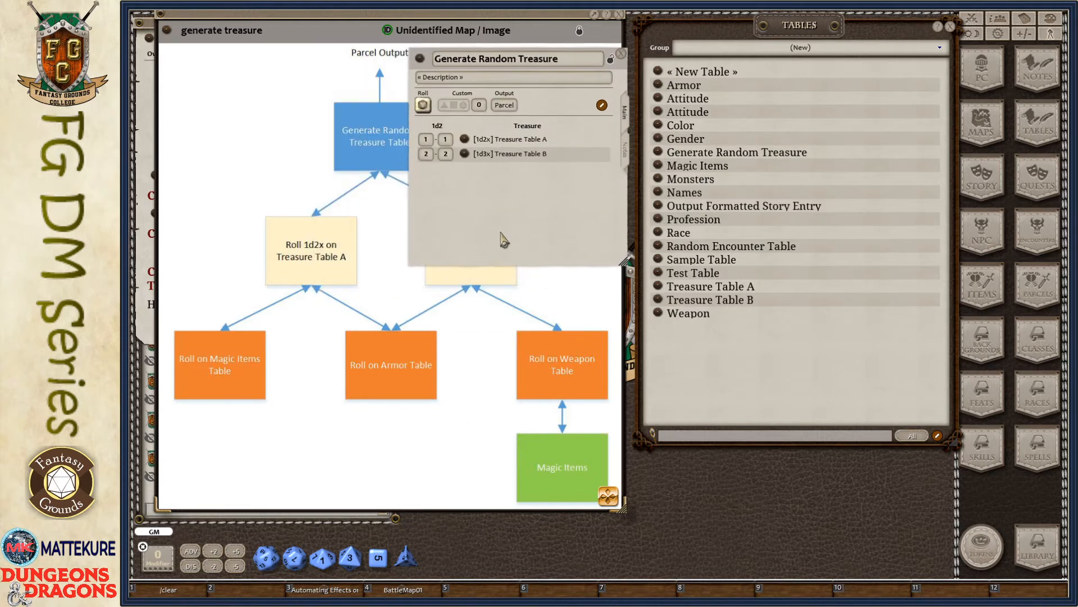
click(422, 107)
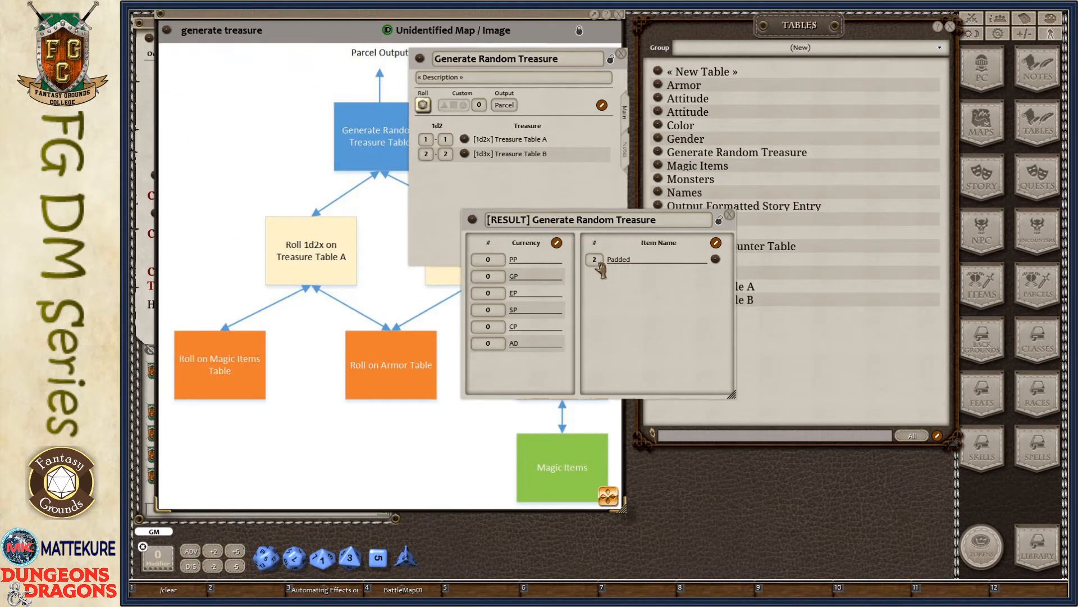
click(730, 215)
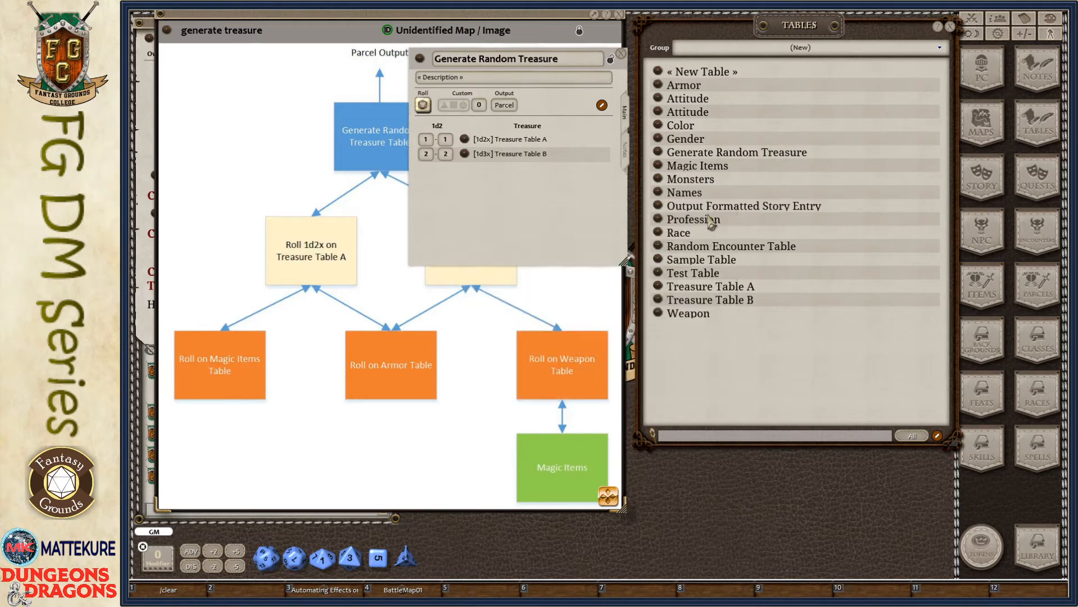
click(423, 105)
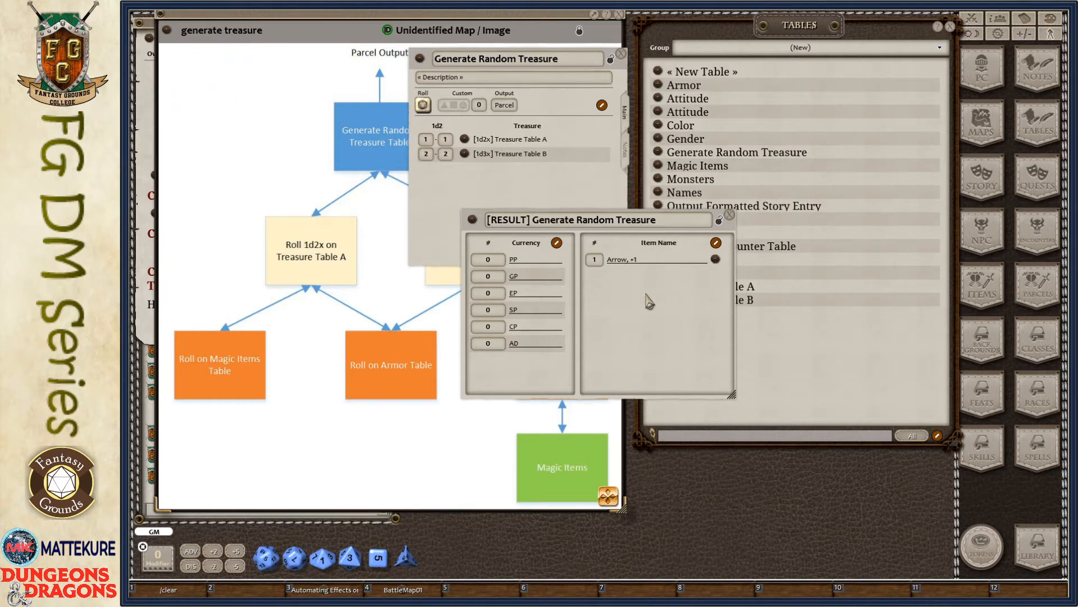
click(729, 215)
click(729, 216)
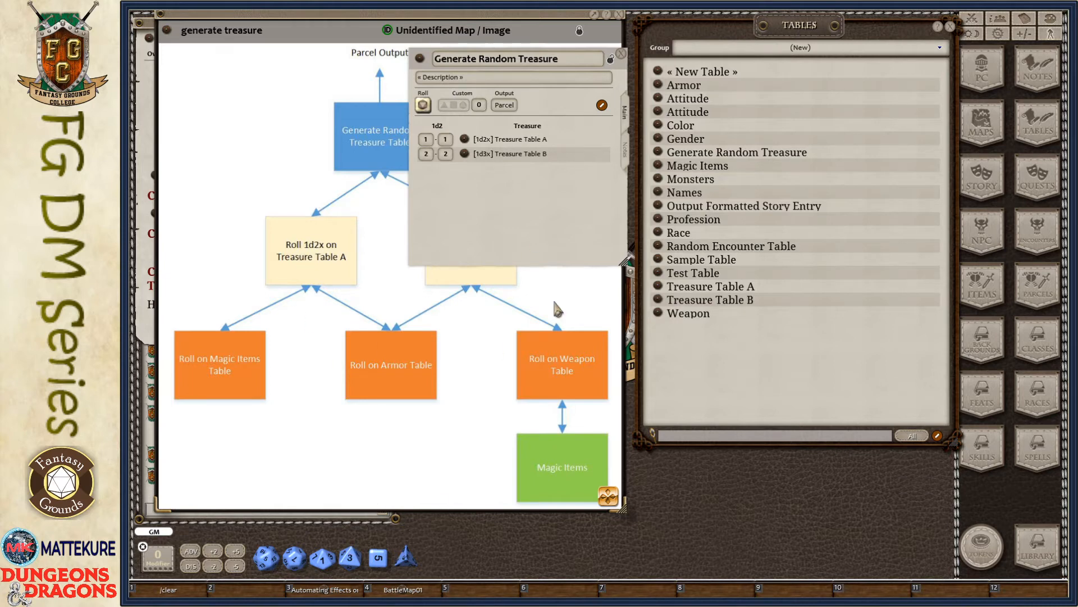
Close the Generate Random Treasure table and the treasure diagram, and reposition the Tables list
drag(518, 120, 462, 157)
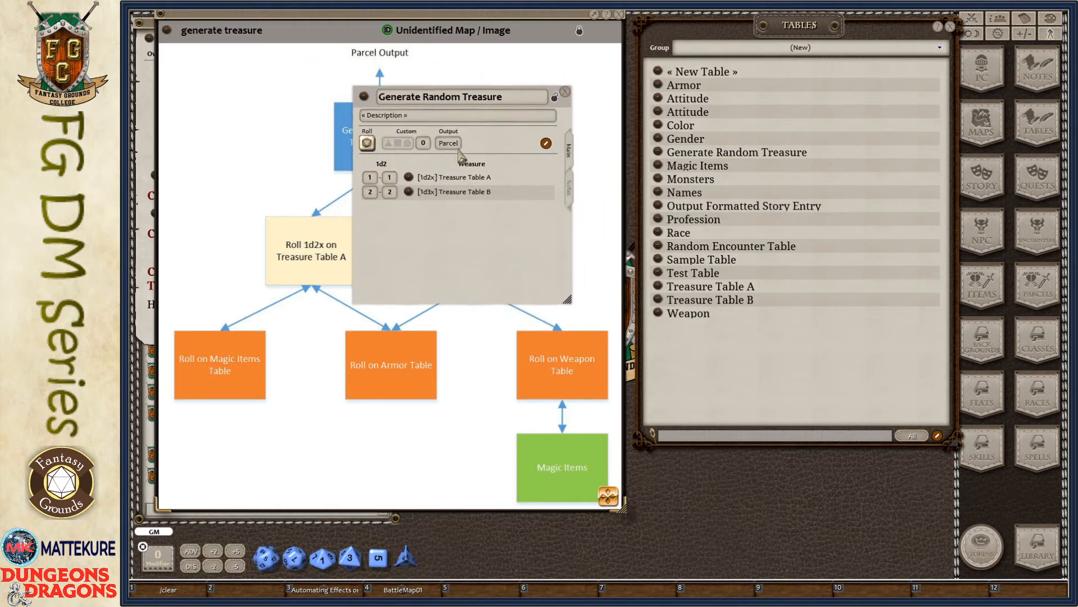
click(565, 92)
click(618, 14)
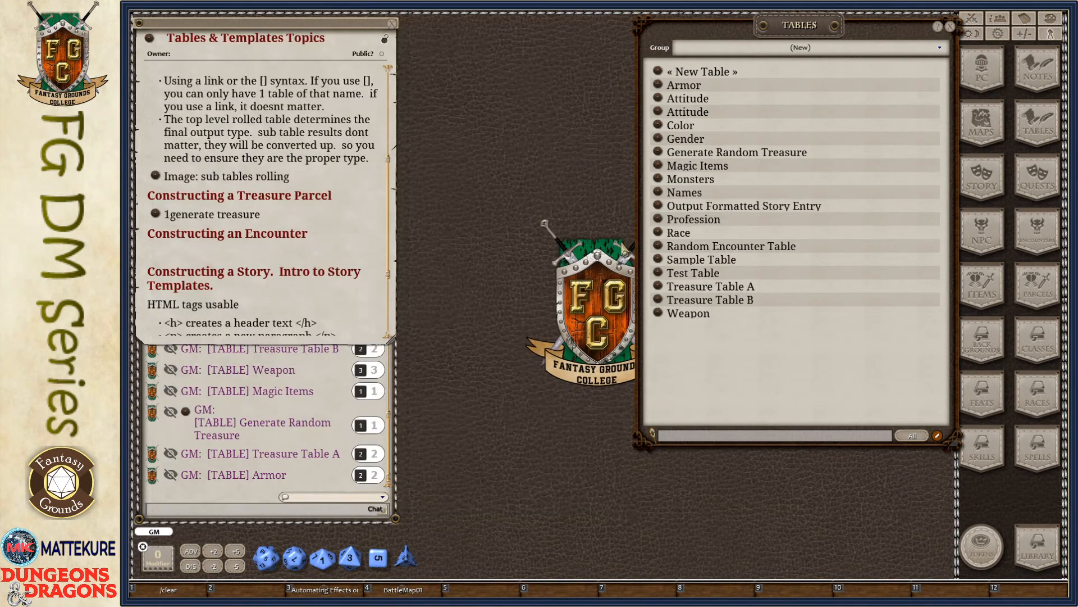
drag(747, 351, 700, 425)
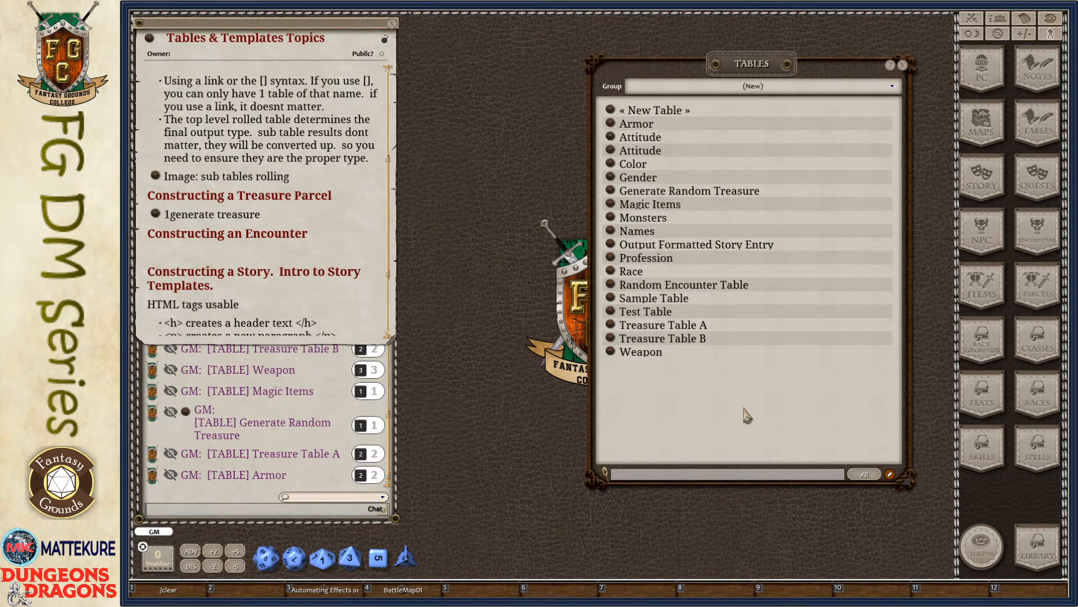
drag(745, 407, 767, 377)
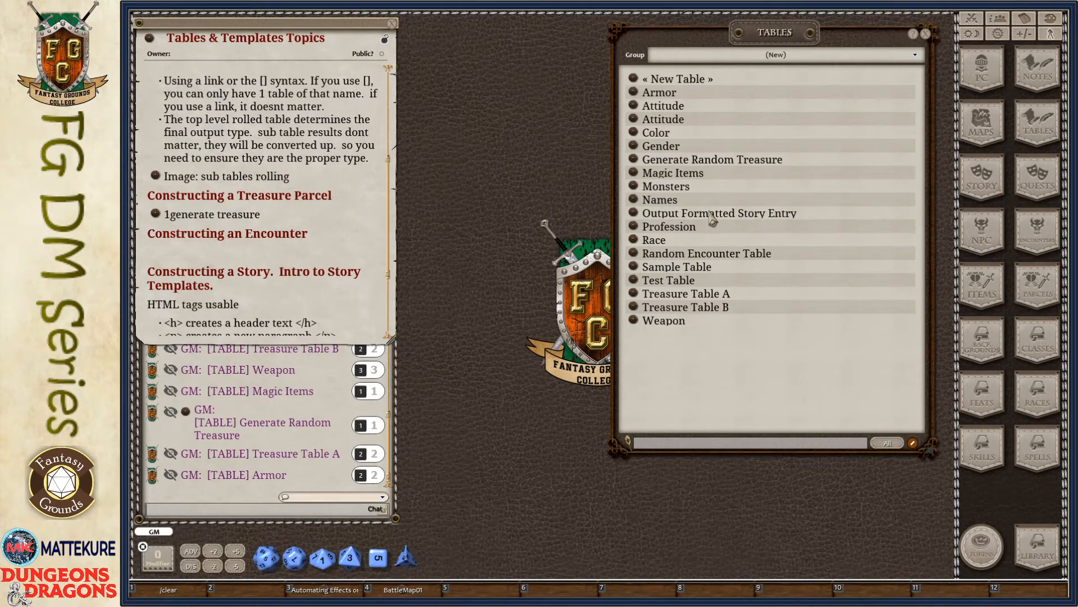
Open the Random Encounter Table for row editing and clear the links from its Easy, Medium and Hard Encounter results
click(638, 253)
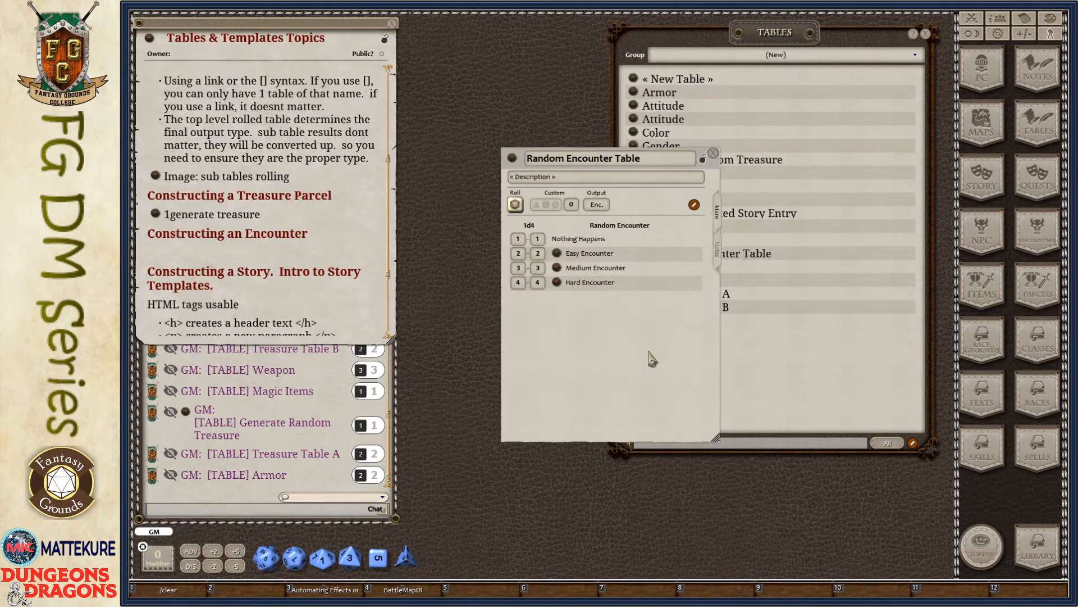
drag(647, 354, 476, 305)
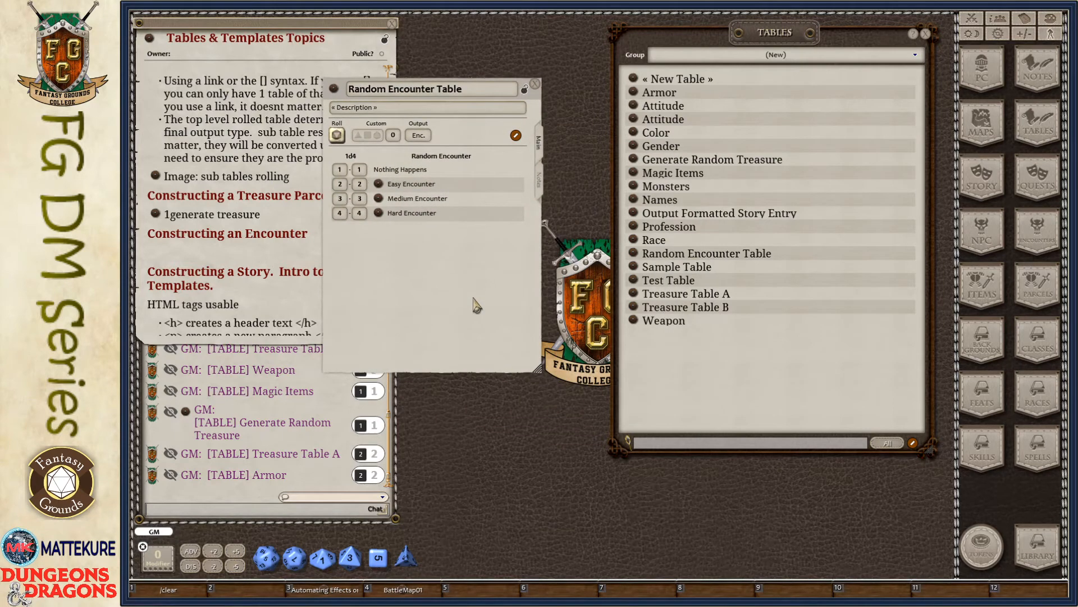
click(516, 136)
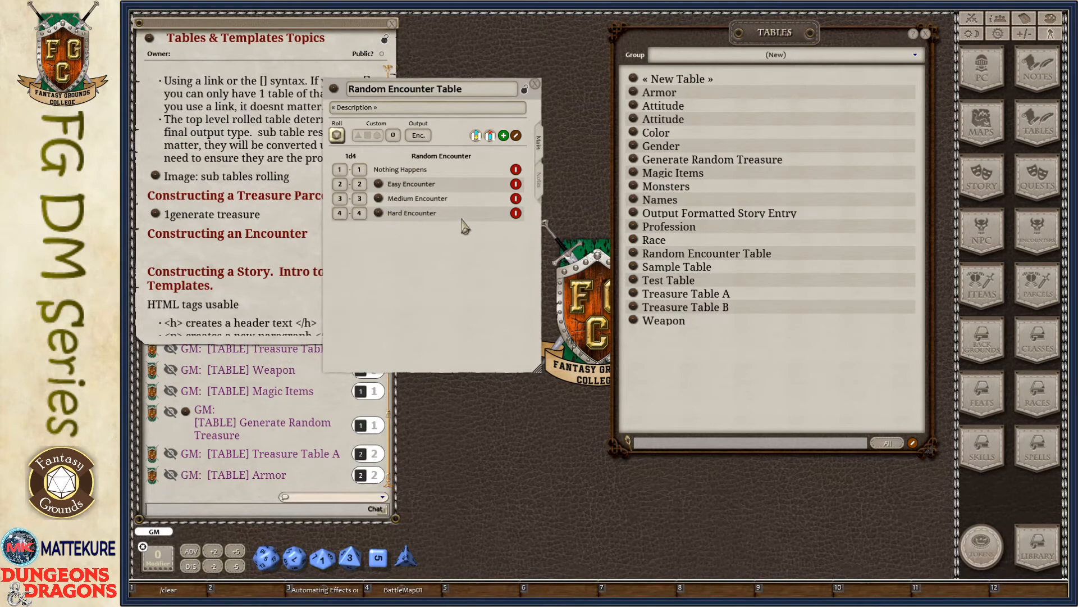
click(395, 183)
right_click(395, 183)
click(358, 150)
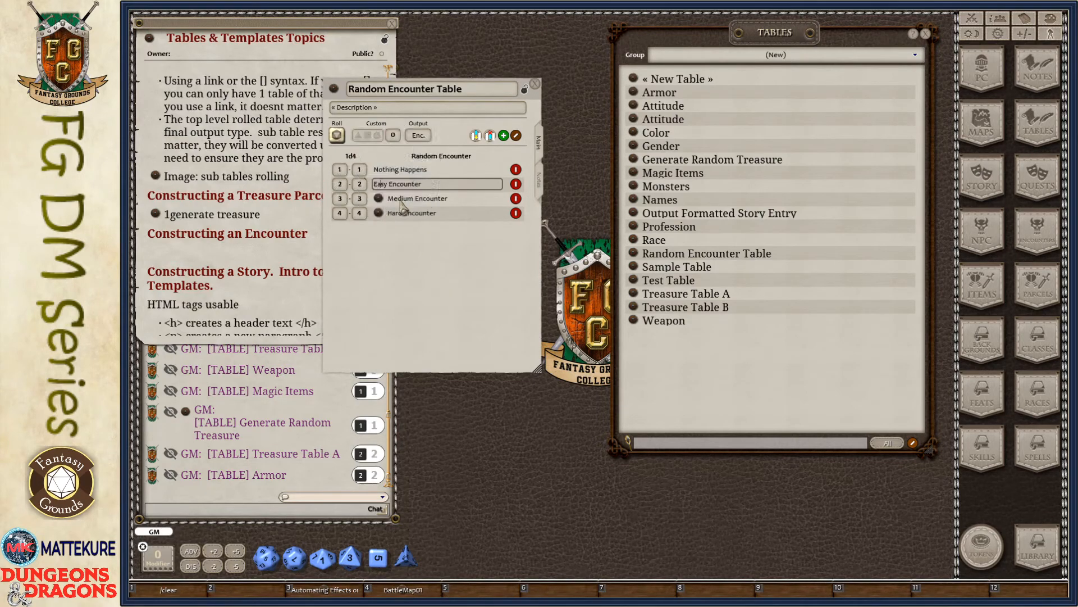
right_click(400, 201)
click(401, 211)
right_click(400, 212)
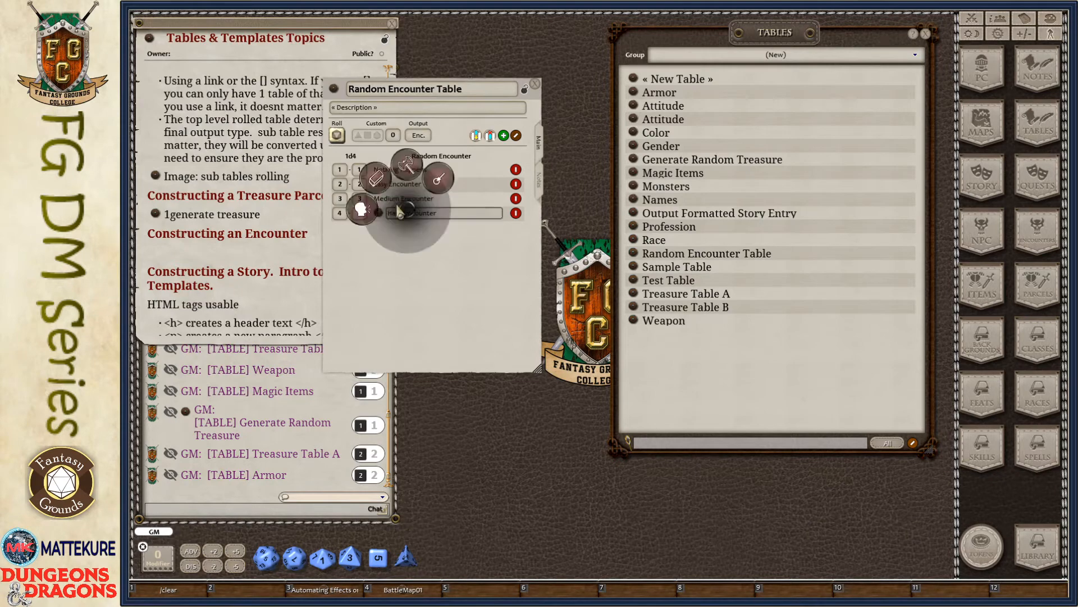
click(375, 178)
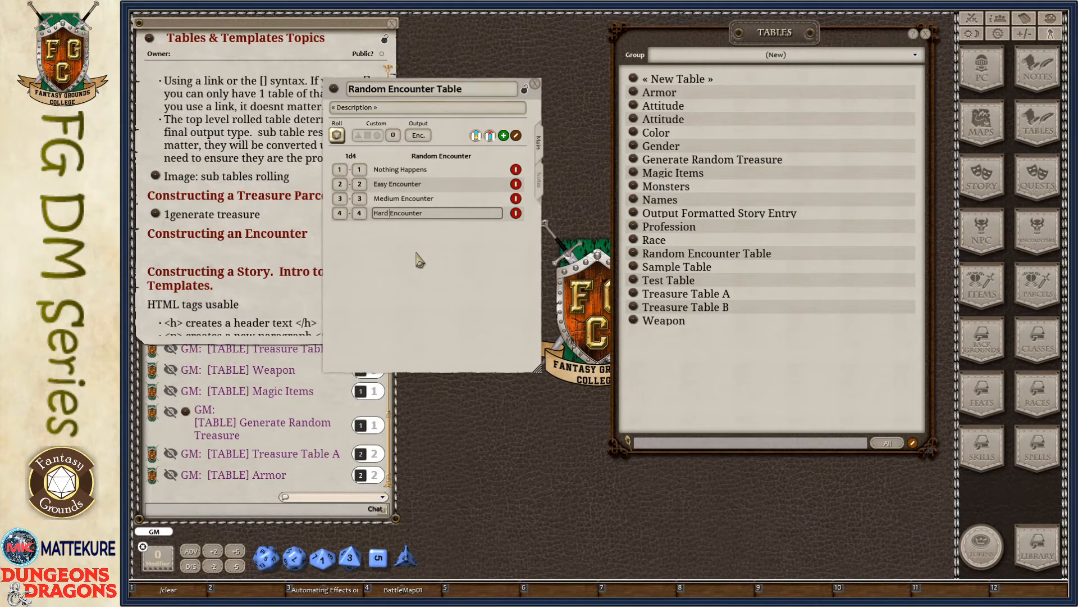
Open the Monsters table and link it to the Easy, Medium and Hard Encounter results of the Random Encounter Table
click(374, 186)
click(382, 200)
click(386, 213)
click(633, 188)
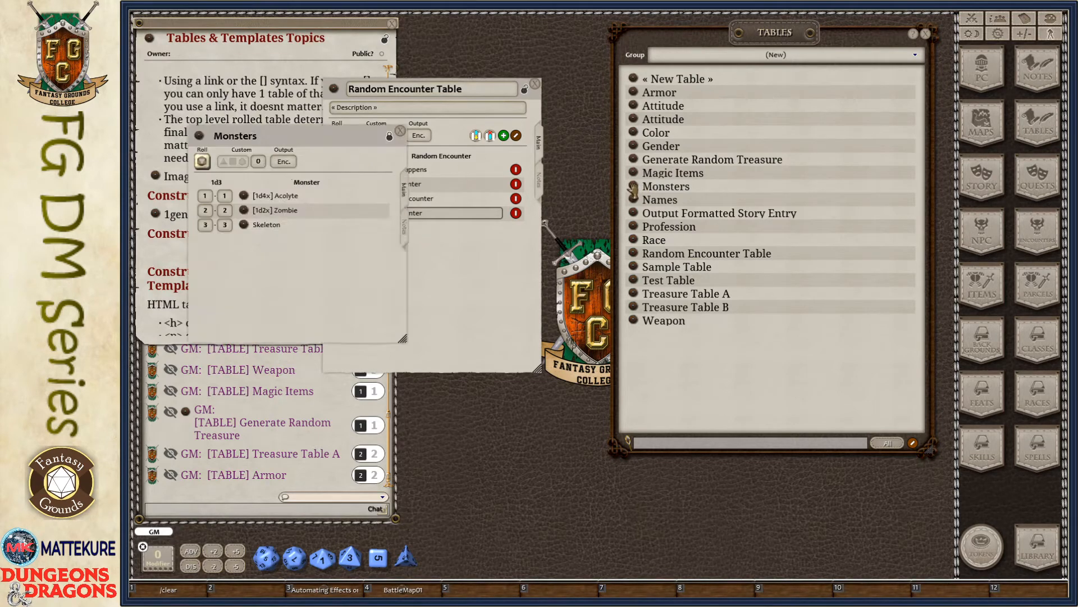
drag(277, 284, 684, 300)
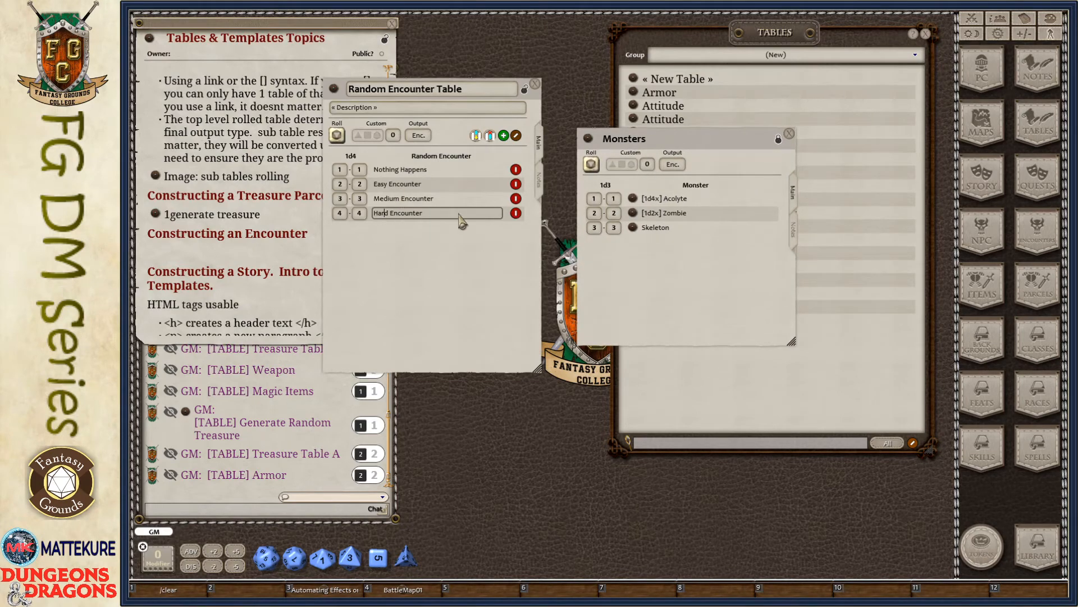
drag(587, 141, 380, 186)
drag(588, 139, 387, 221)
Prefix the Easy, Medium and Hard Encounter results with the roll multipliers [2x], [4x] and [6x]
click(391, 185)
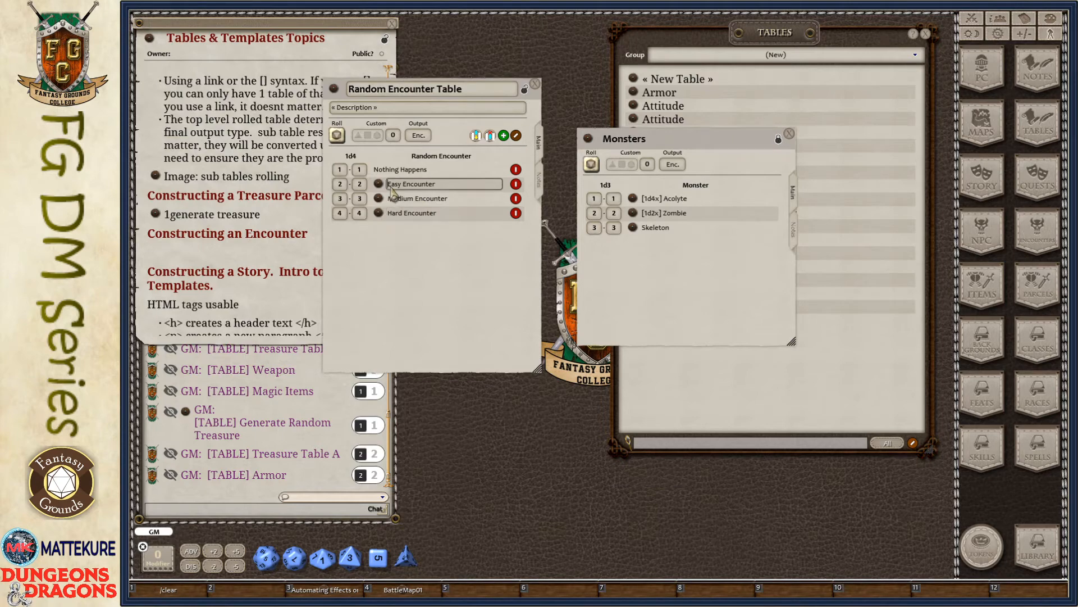
text([2x])
click(390, 200)
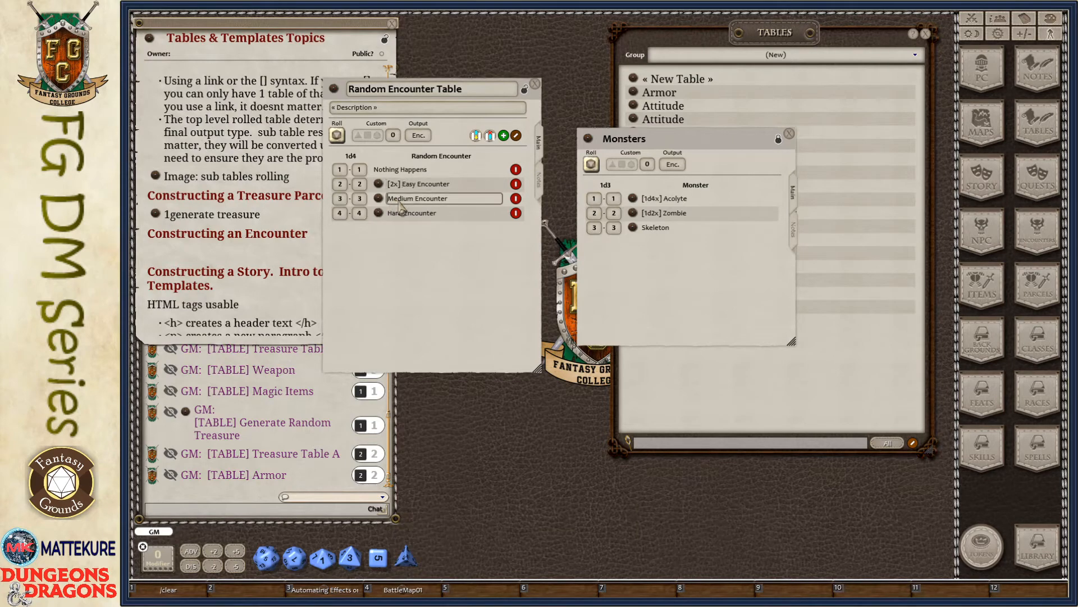
text([4x])
click(389, 214)
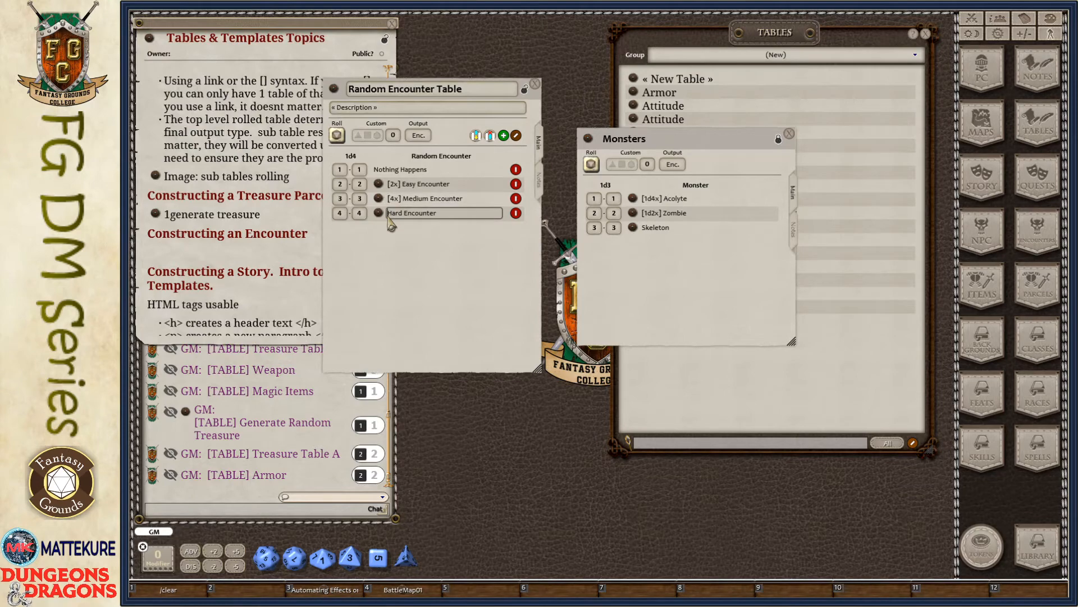
text([6x])
Unlock the Monsters table, add a row linked to the Mummy found by searching the NPCs for "mu", and close the NPCs list
click(778, 139)
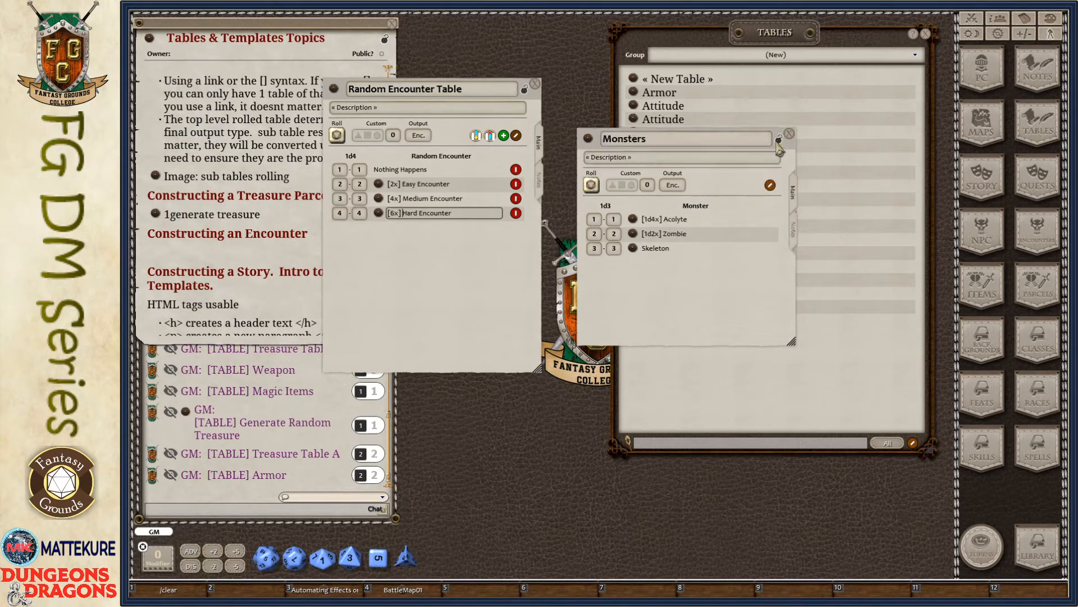
click(770, 185)
click(758, 185)
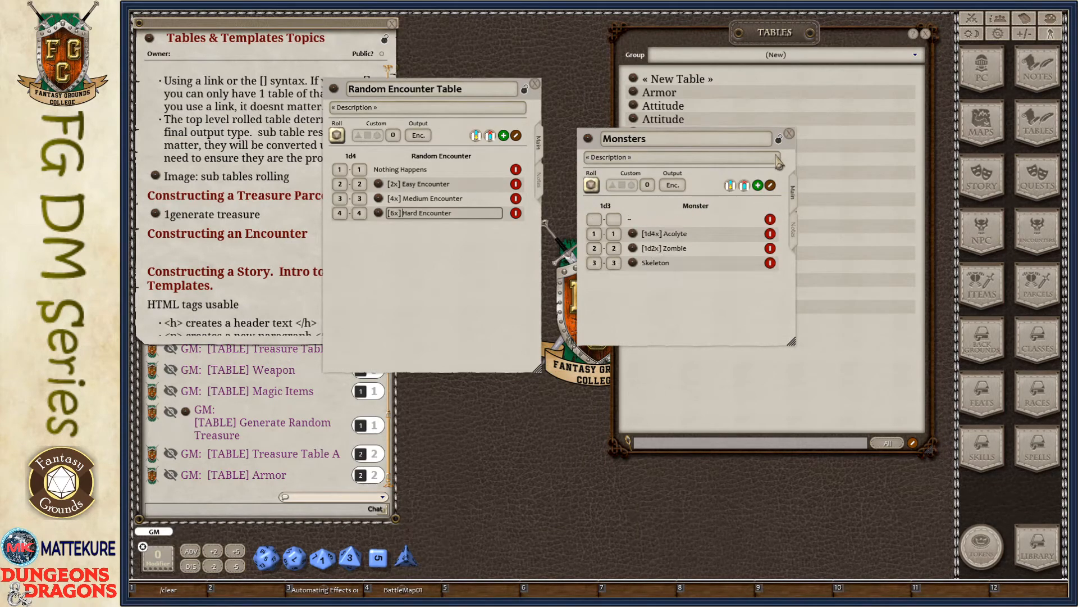
click(994, 243)
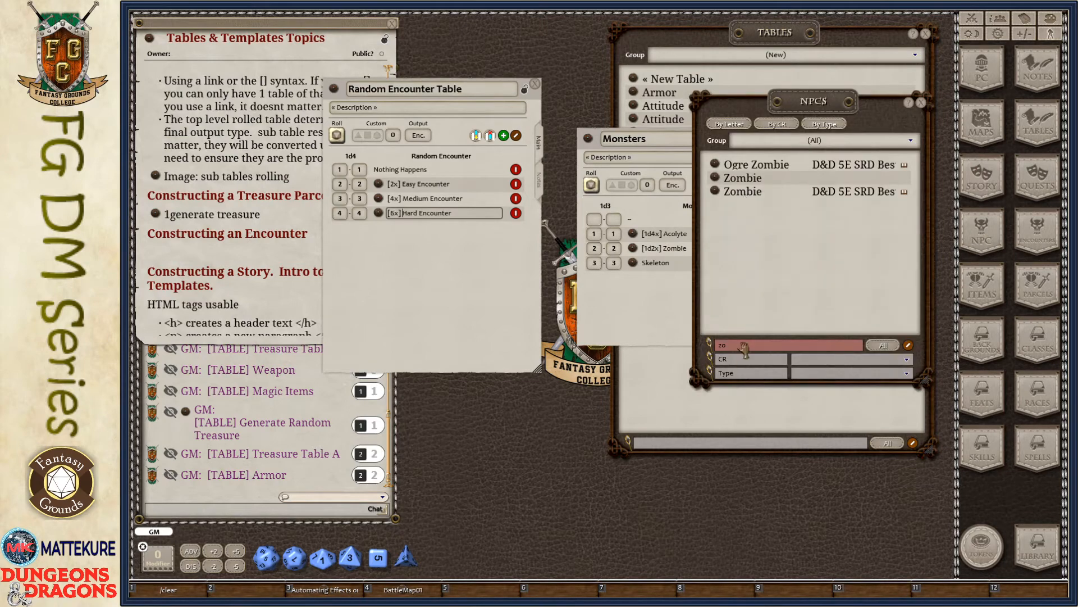
click(744, 349)
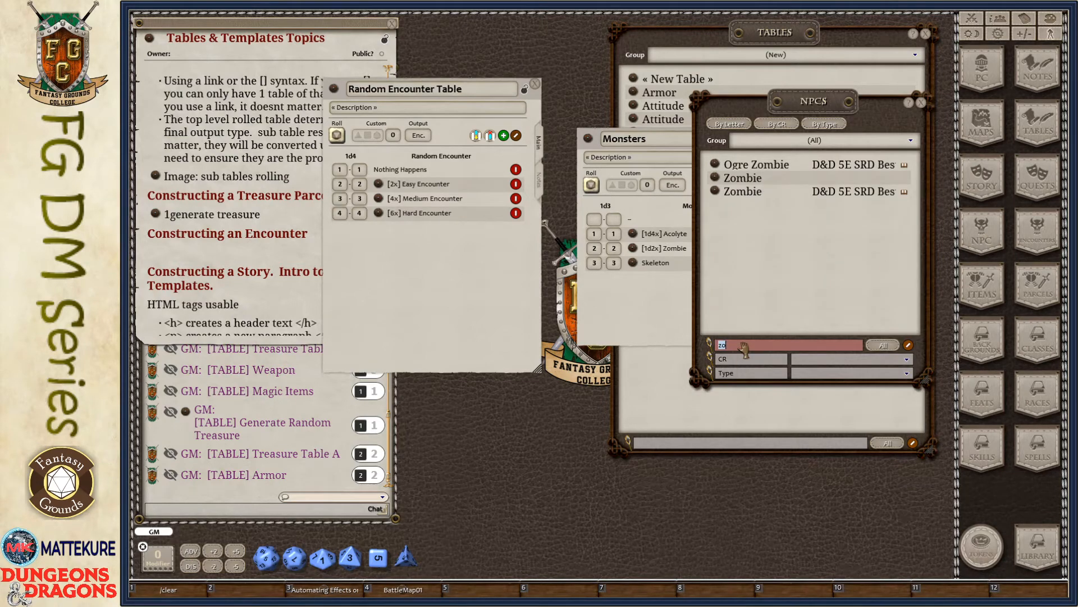
text(mu)
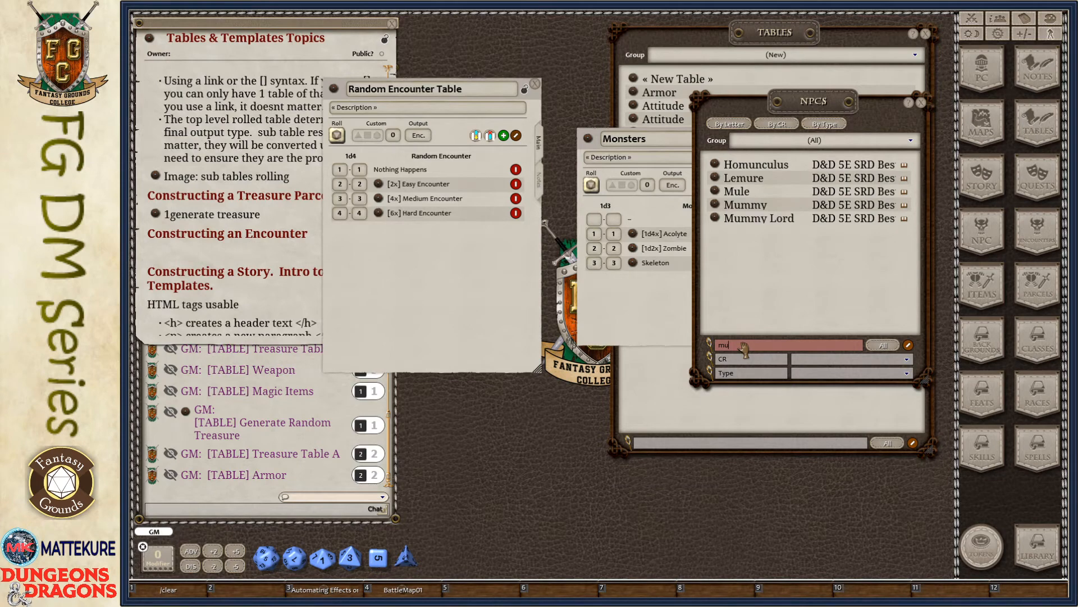
drag(718, 208, 654, 224)
click(665, 217)
click(850, 273)
click(921, 103)
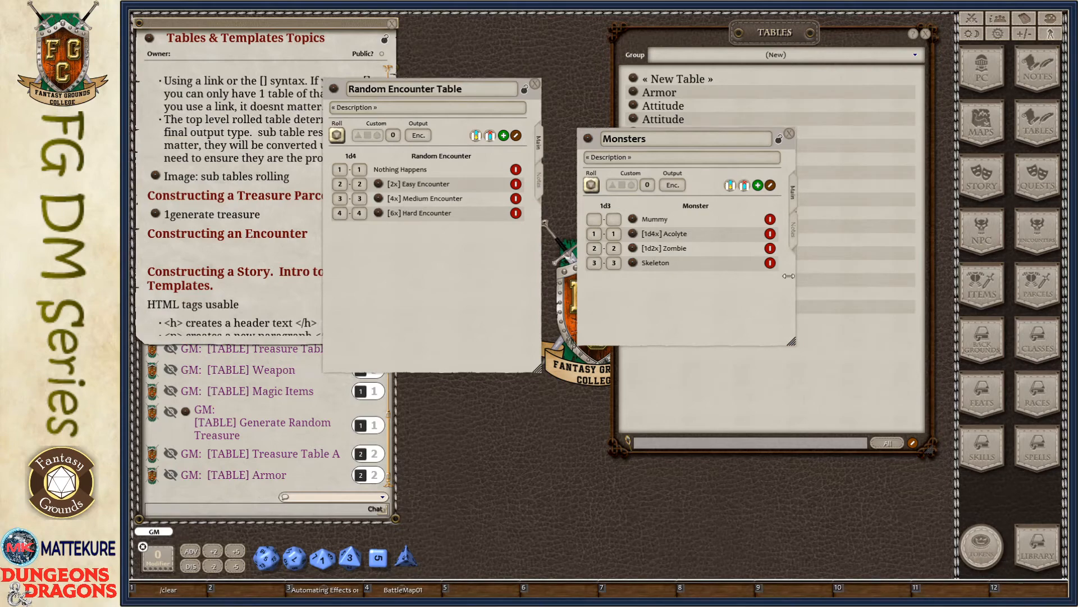
Set the Mummy row's range to 4-4 and lock the Monsters table
click(597, 219)
text(44)
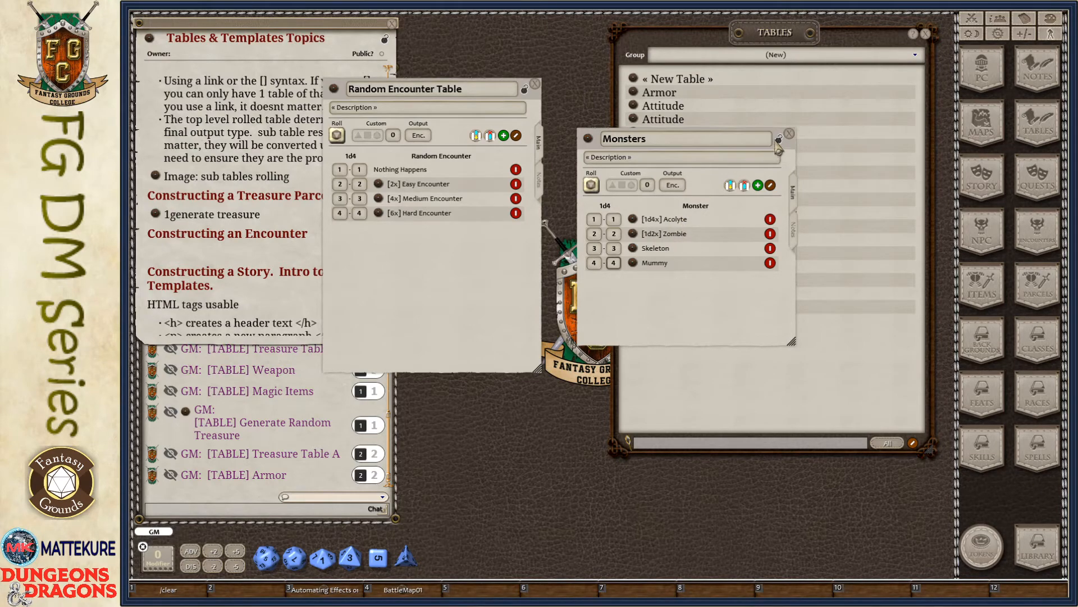
click(778, 140)
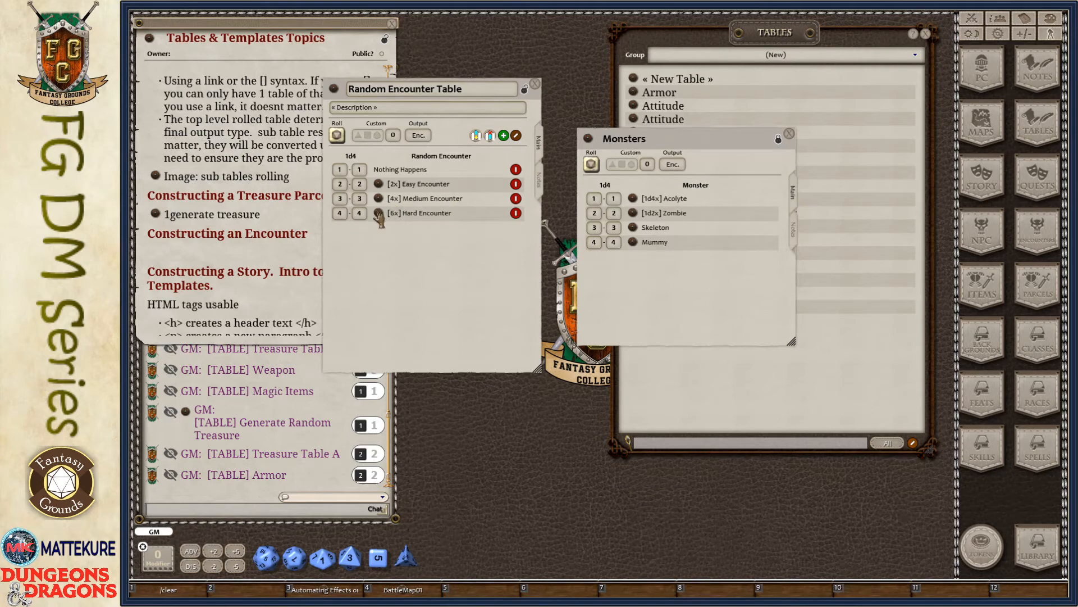
Roll the Random Encounter Table several times, checking and closing each generated encounter
click(337, 135)
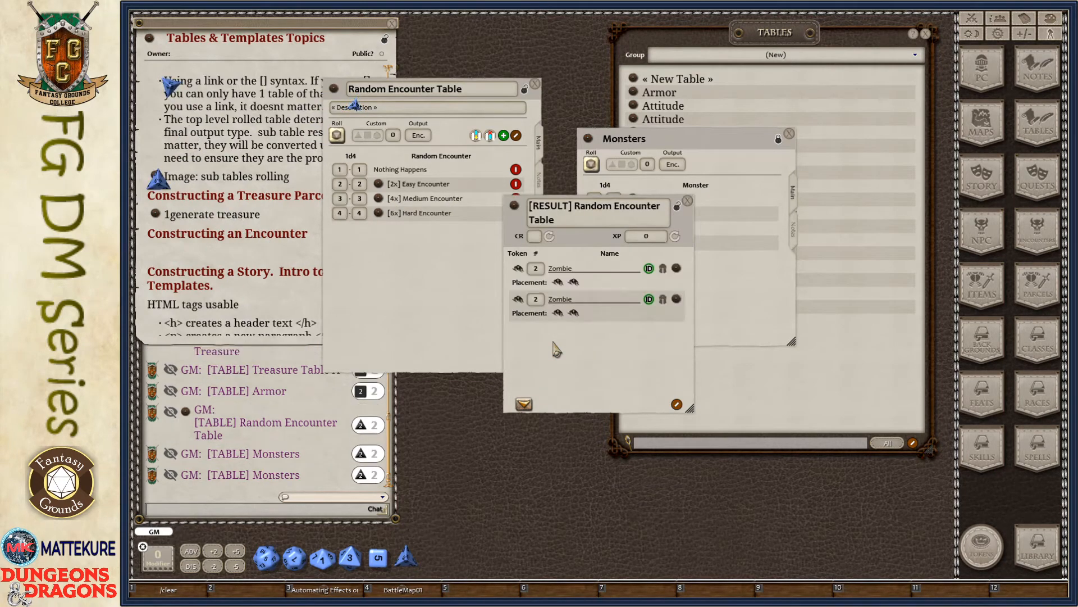
drag(556, 349, 231, 299)
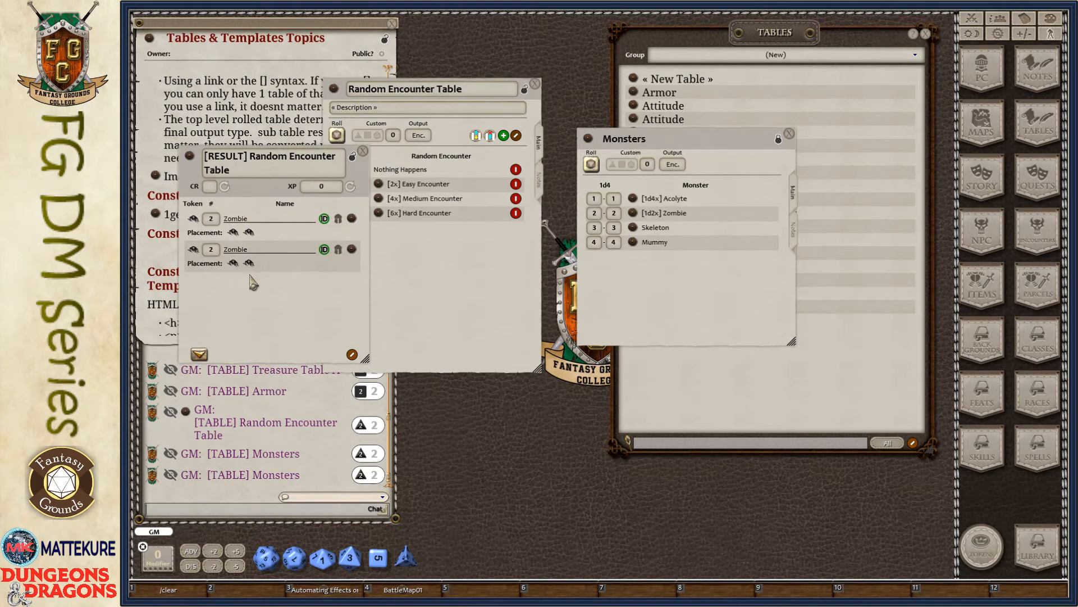
click(362, 151)
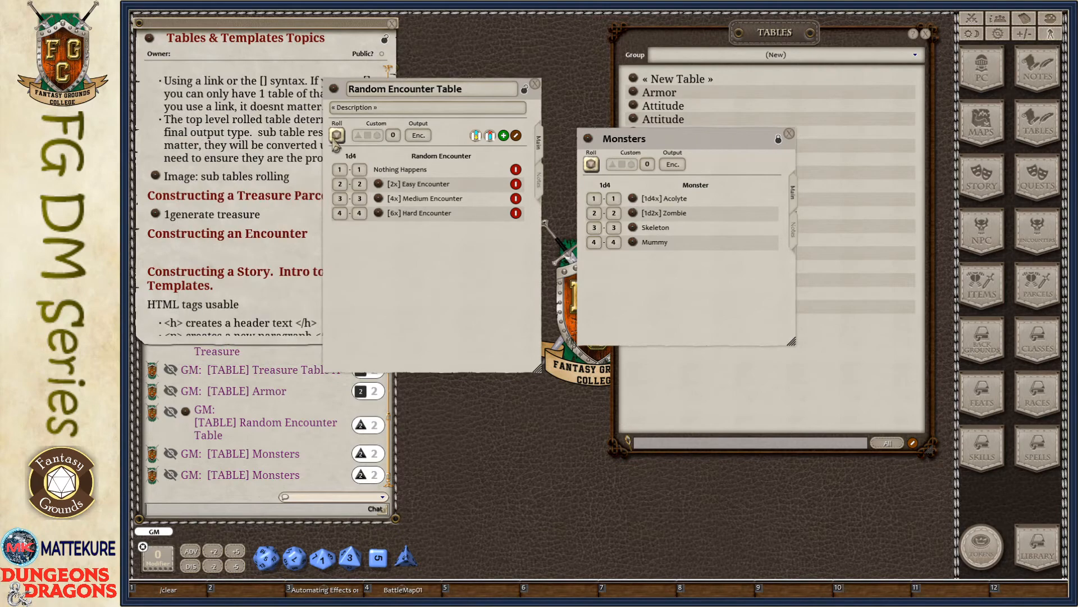
click(337, 136)
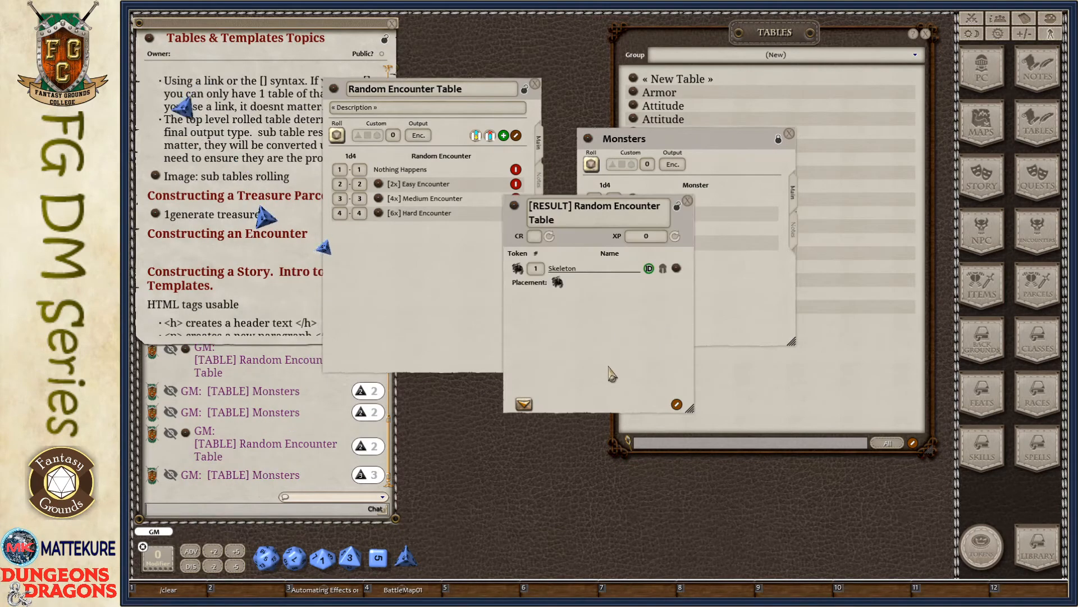
click(688, 200)
click(337, 136)
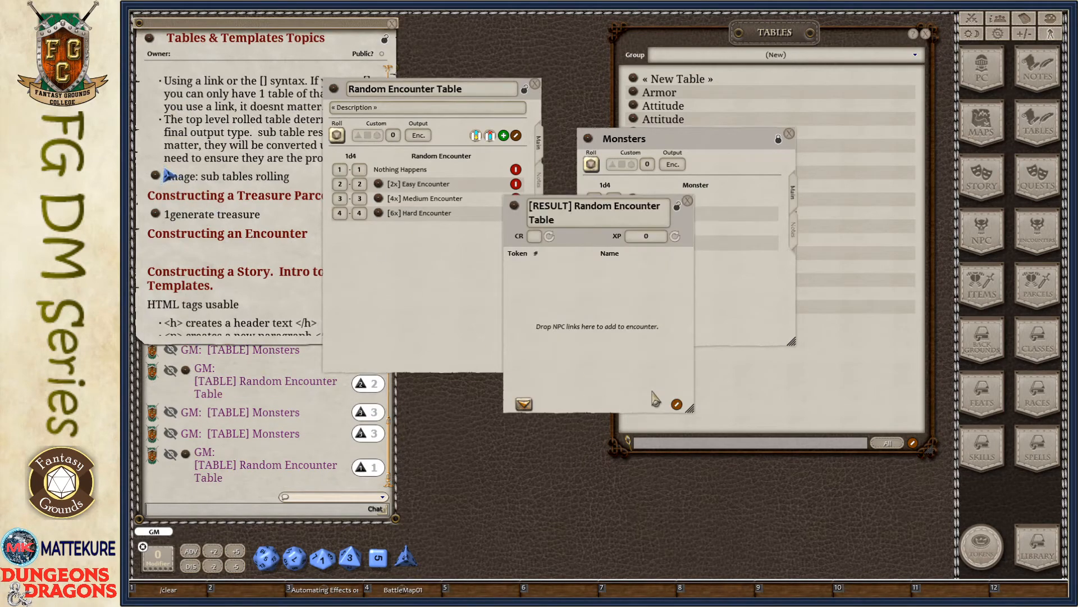
click(687, 200)
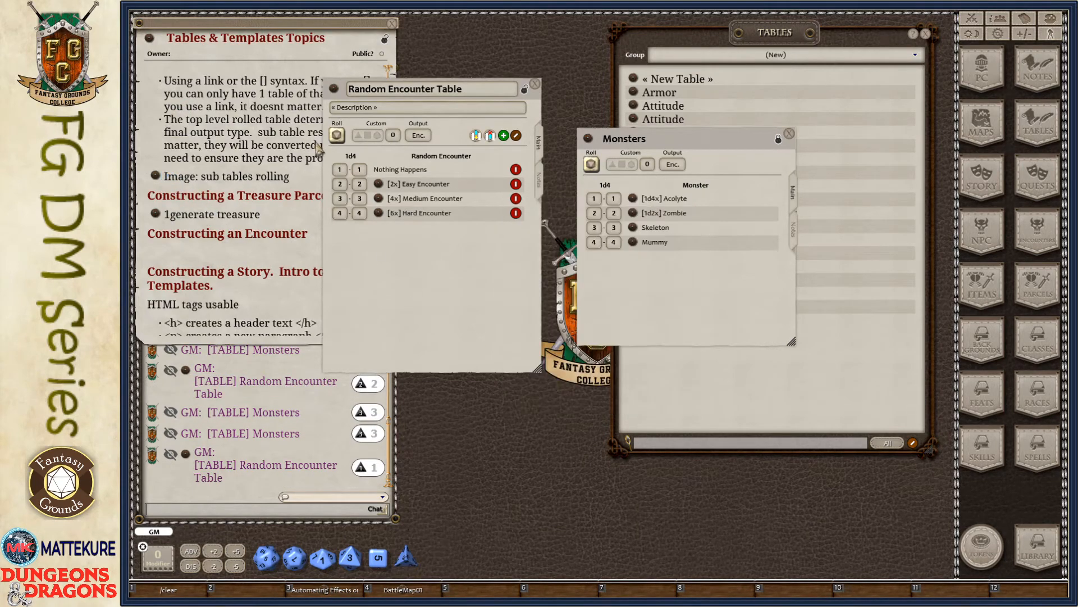
click(337, 135)
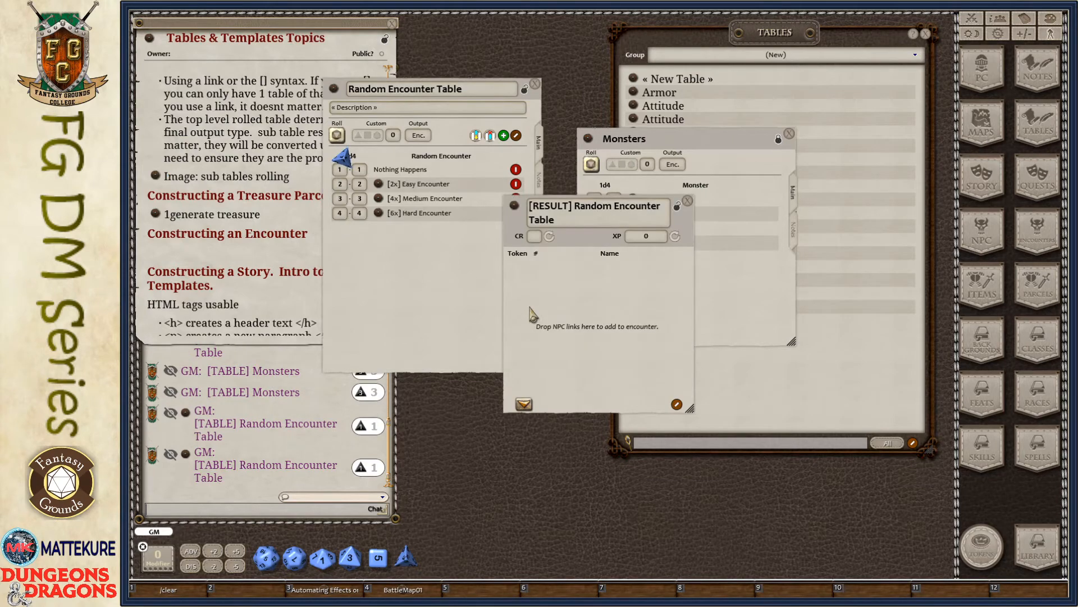
click(688, 201)
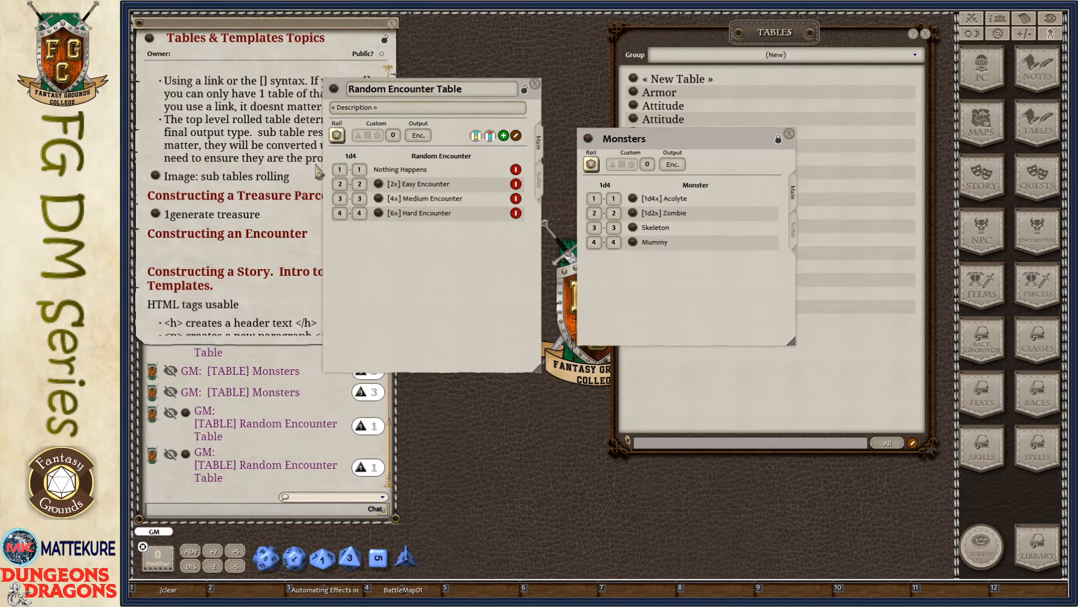
click(337, 136)
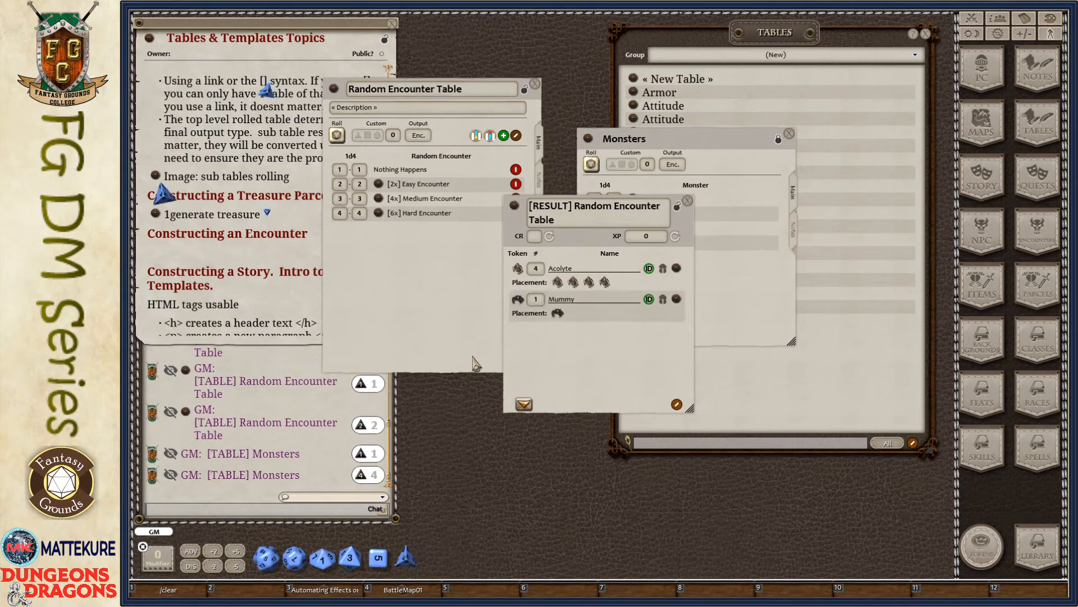
click(687, 201)
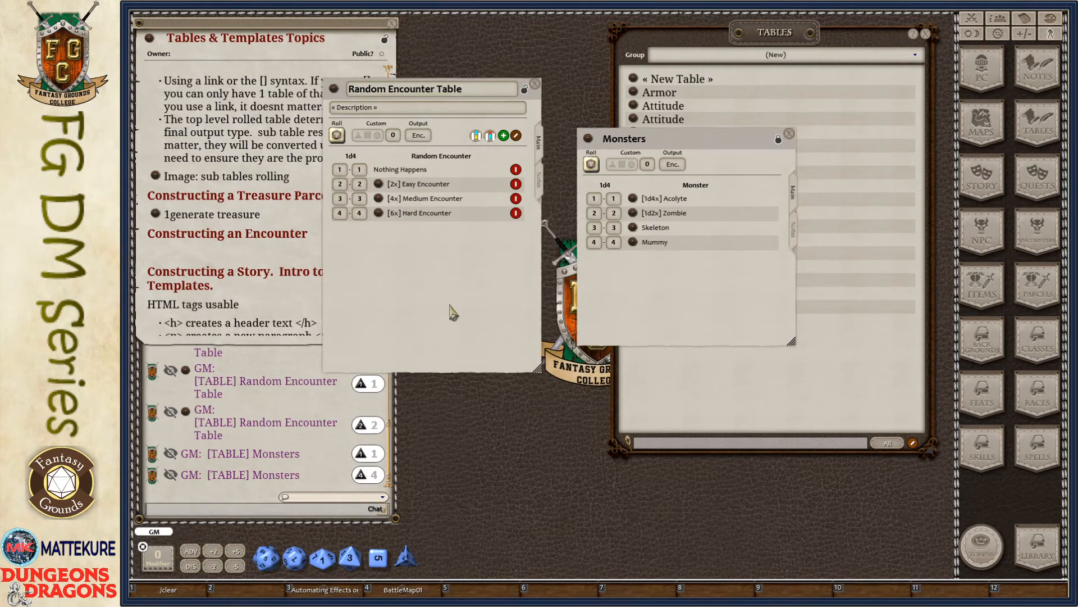
Change the roll multipliers to [1d4x] for the Medium Encounter and [1d6x] for the Hard Encounter
click(394, 198)
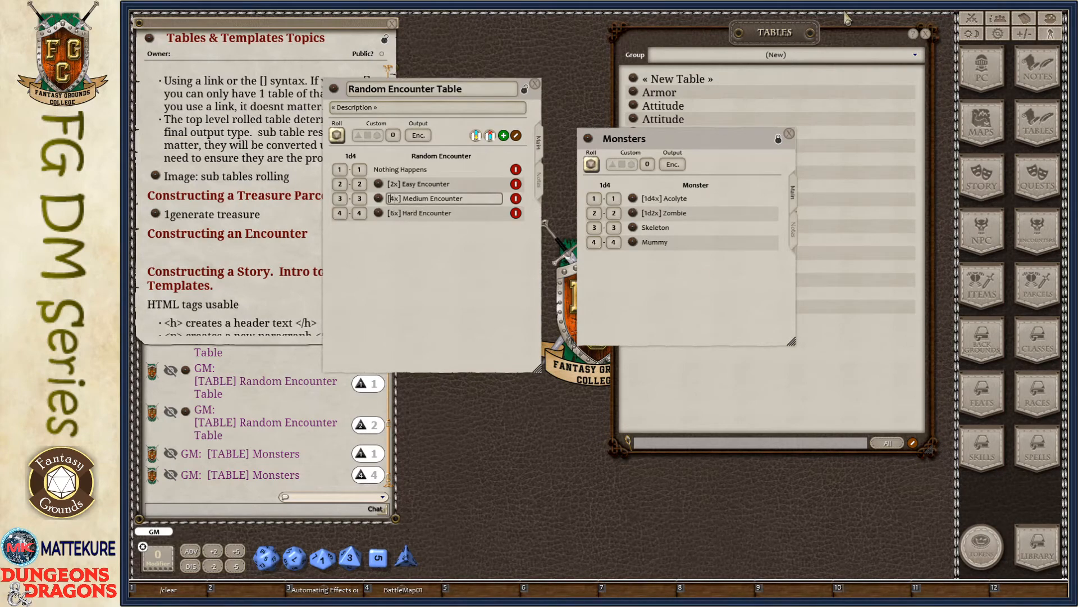
text(1d)
click(389, 214)
text(1)
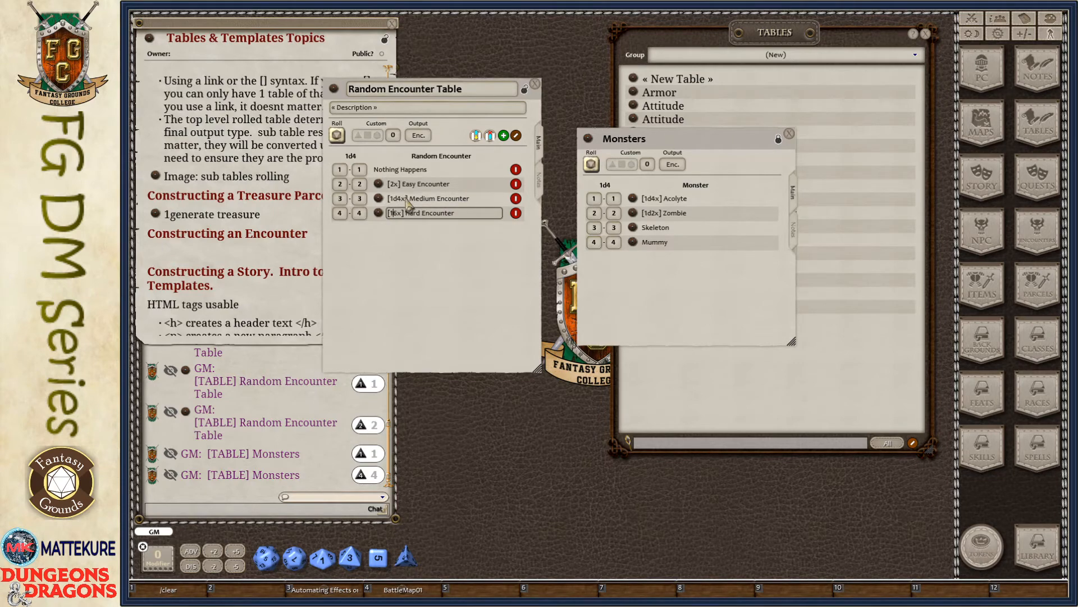
text(d)
Roll the Random Encounter Table, enlarge the generated encounter to inspect its creatures, and close it along with both tables
click(337, 136)
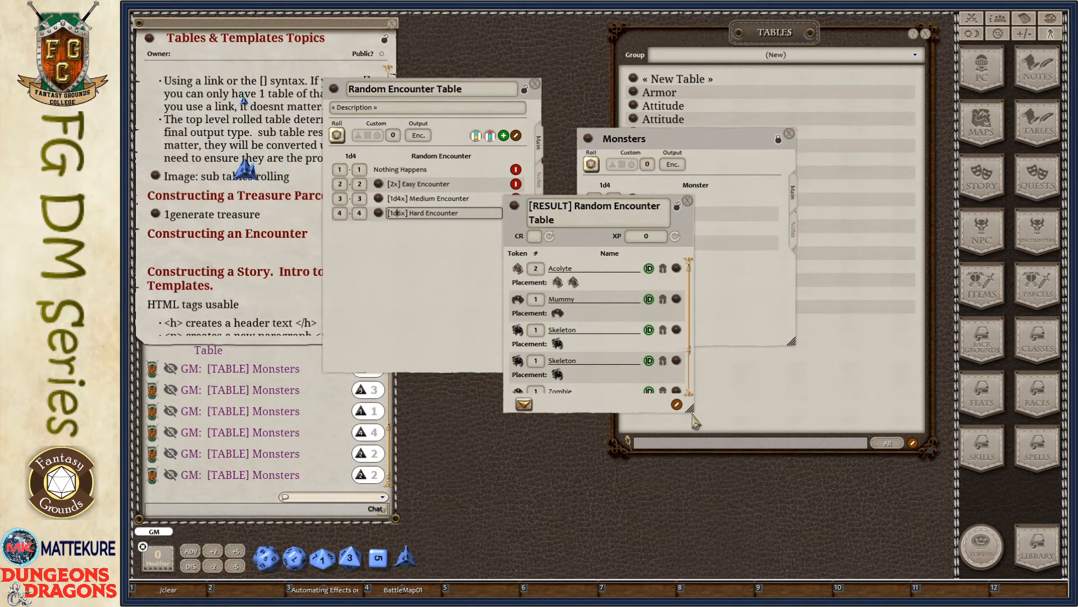
drag(690, 408, 744, 408)
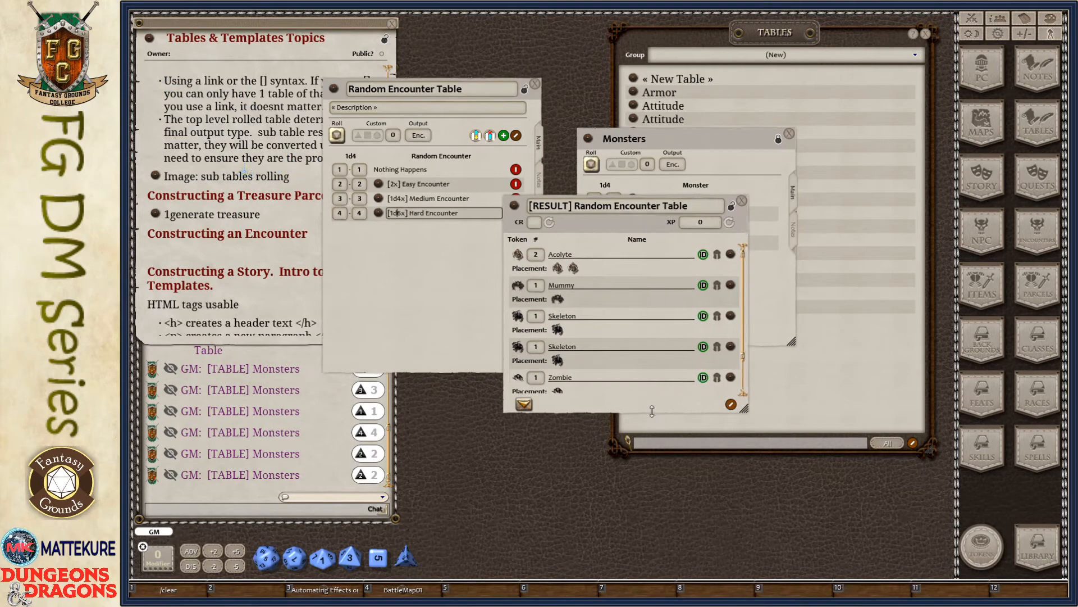
drag(652, 412, 667, 502)
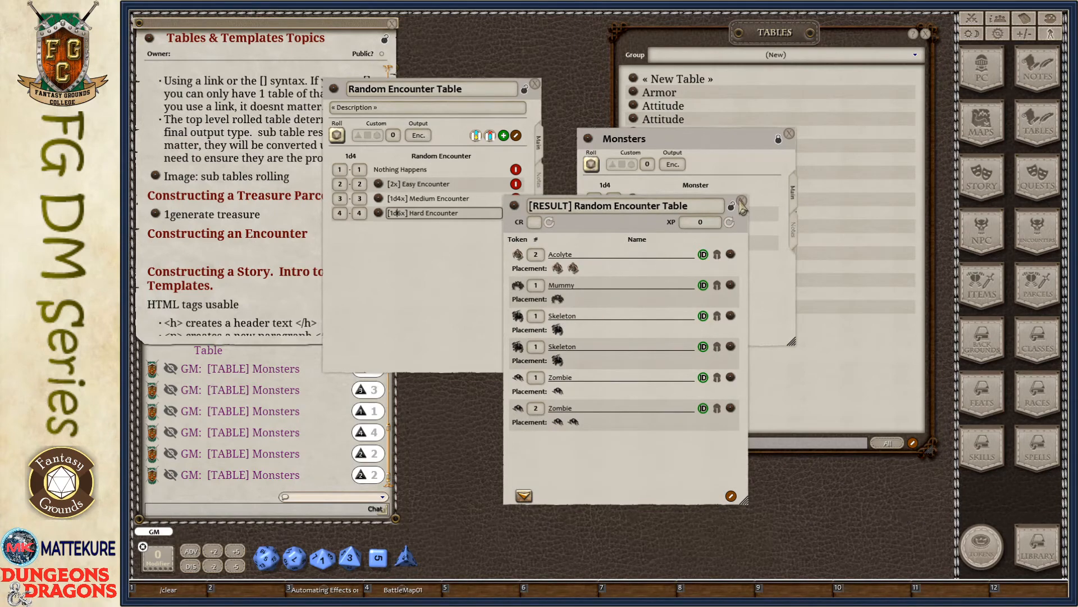
click(548, 223)
click(741, 201)
click(789, 134)
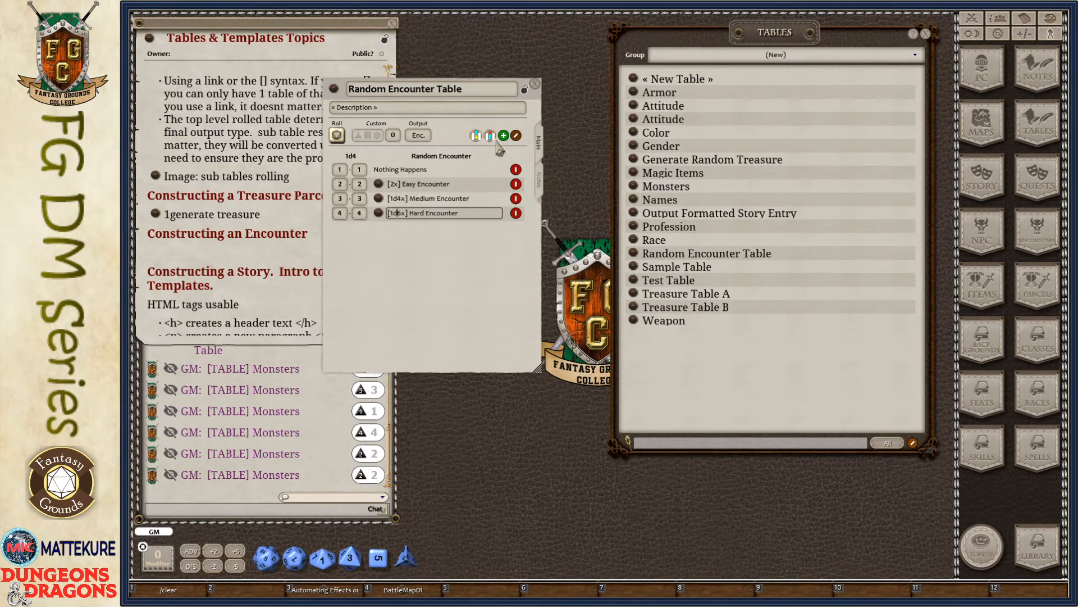
click(536, 86)
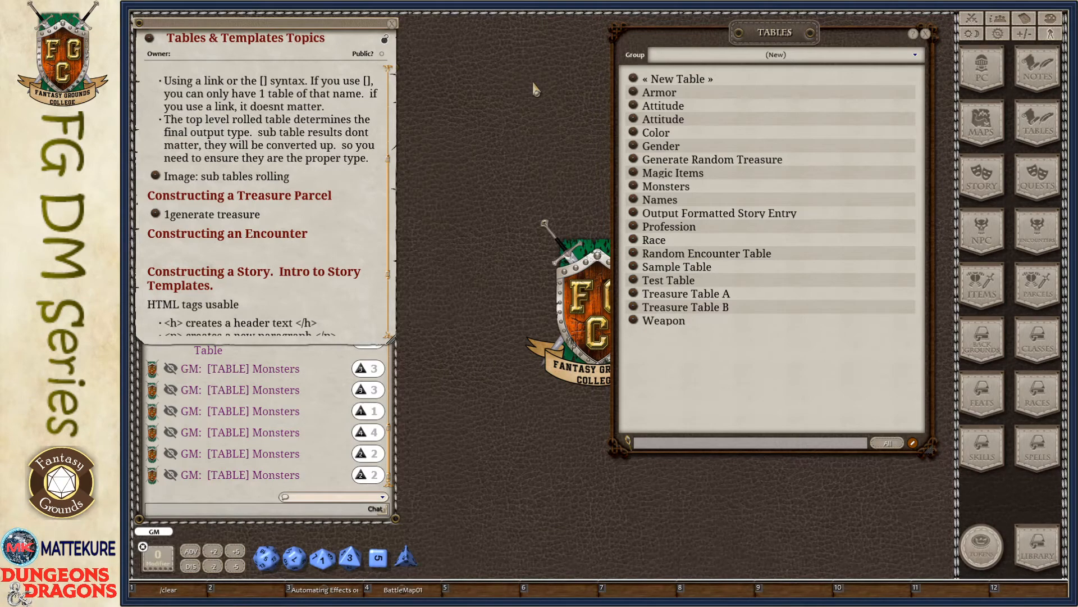
Create a new table and set its output to Parcel
right_click(668, 346)
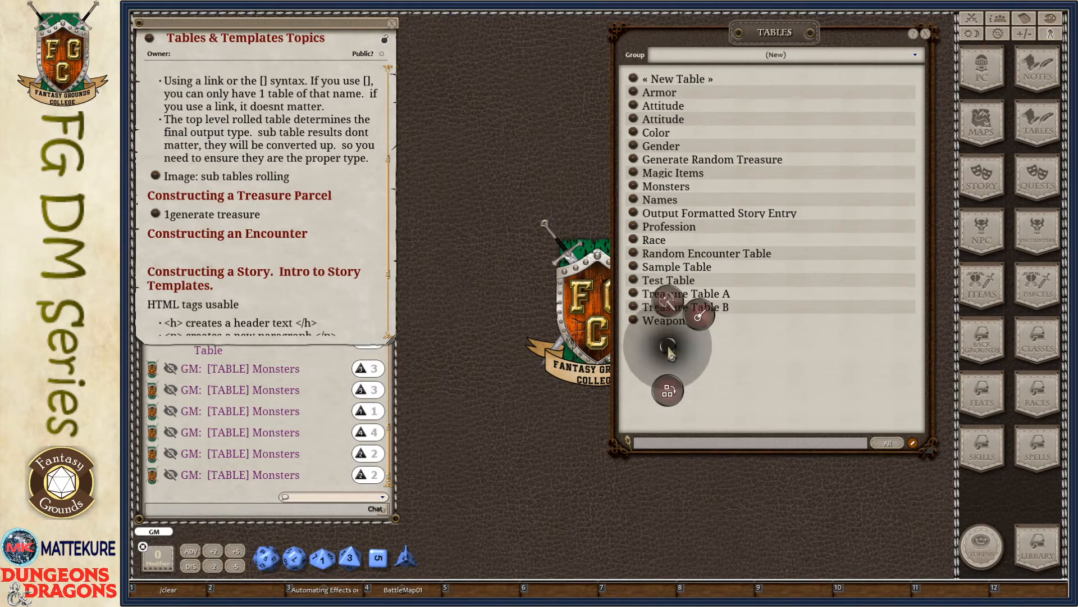
click(671, 389)
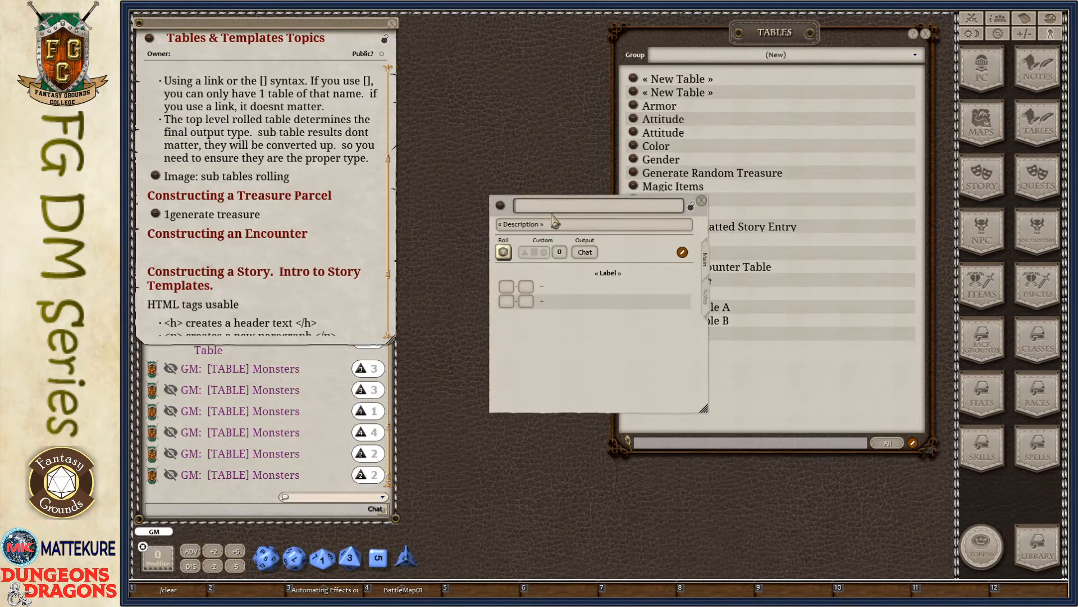
click(584, 252)
click(584, 253)
Enter "item something" as the first result with a range starting at 1, and delete the empty second row
click(581, 286)
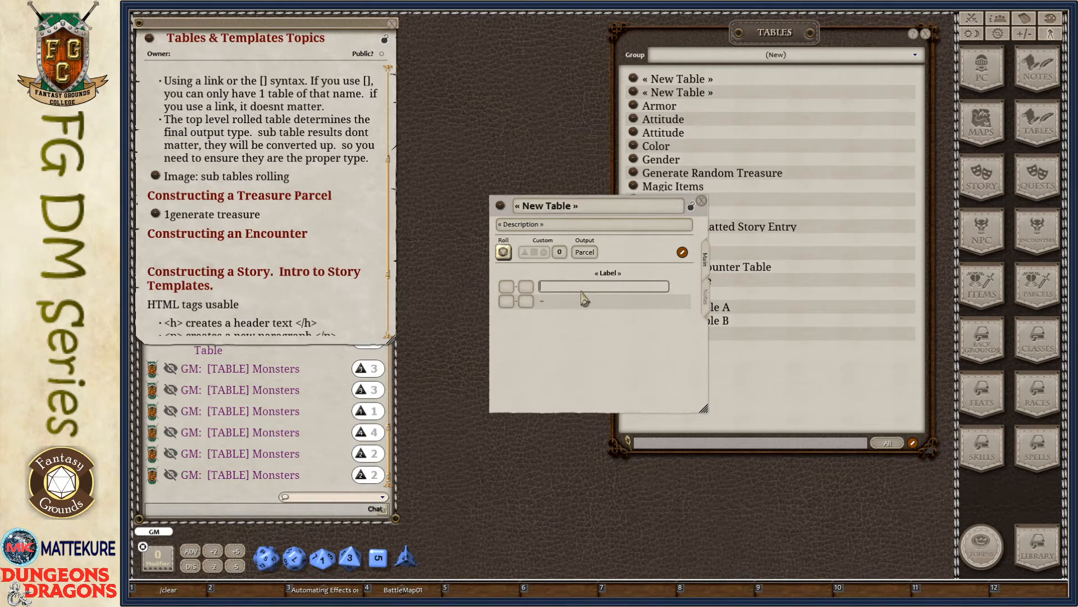
text(item something)
click(682, 252)
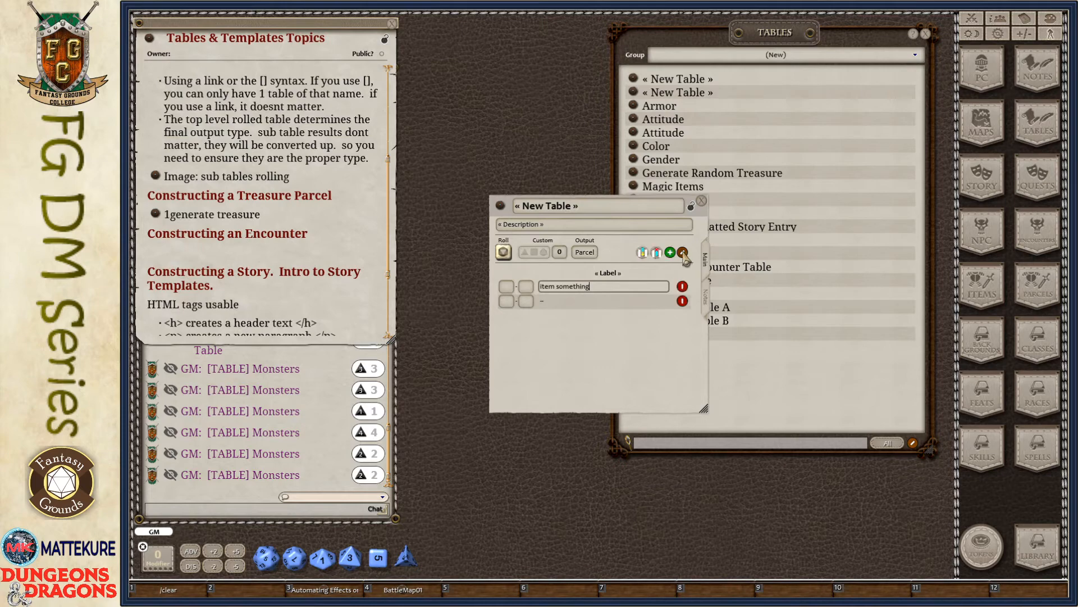
click(682, 301)
click(682, 252)
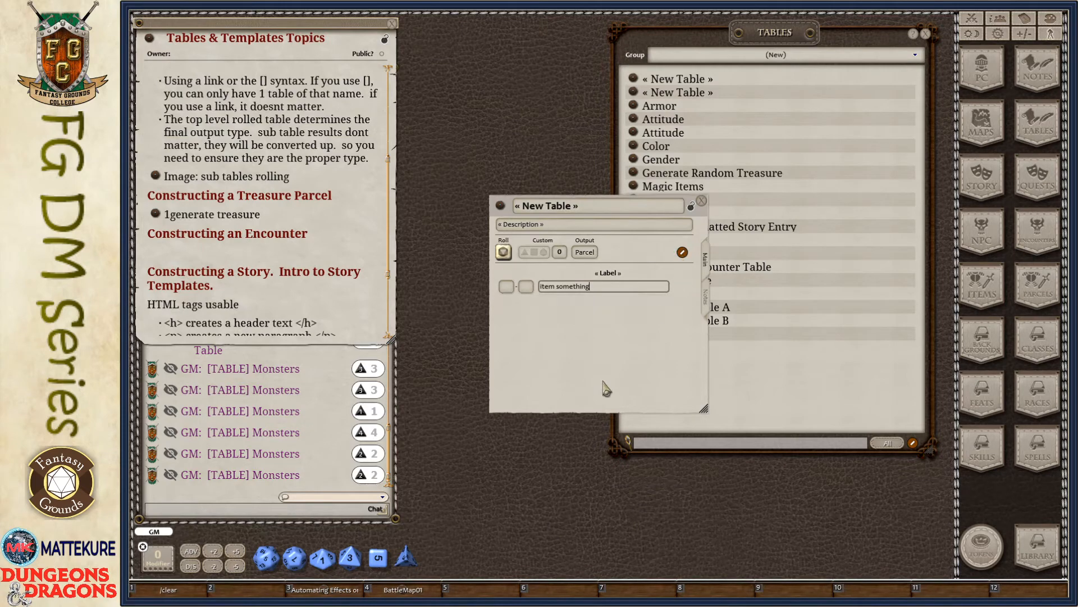
click(511, 287)
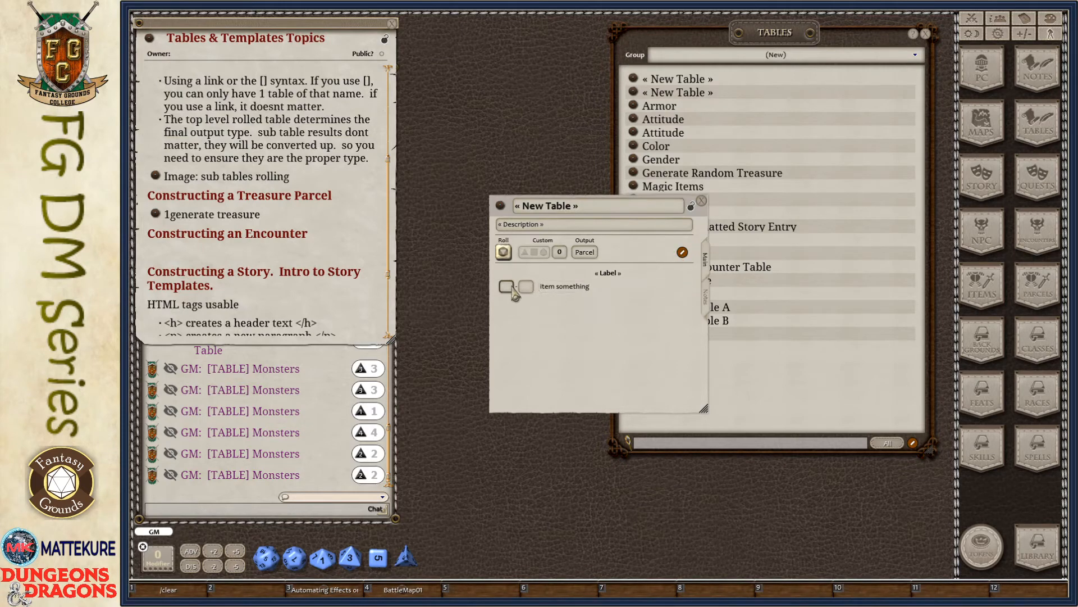
Roll the new table, open and unlock the generated item to inspect its fields, and close the item and parcel
click(504, 252)
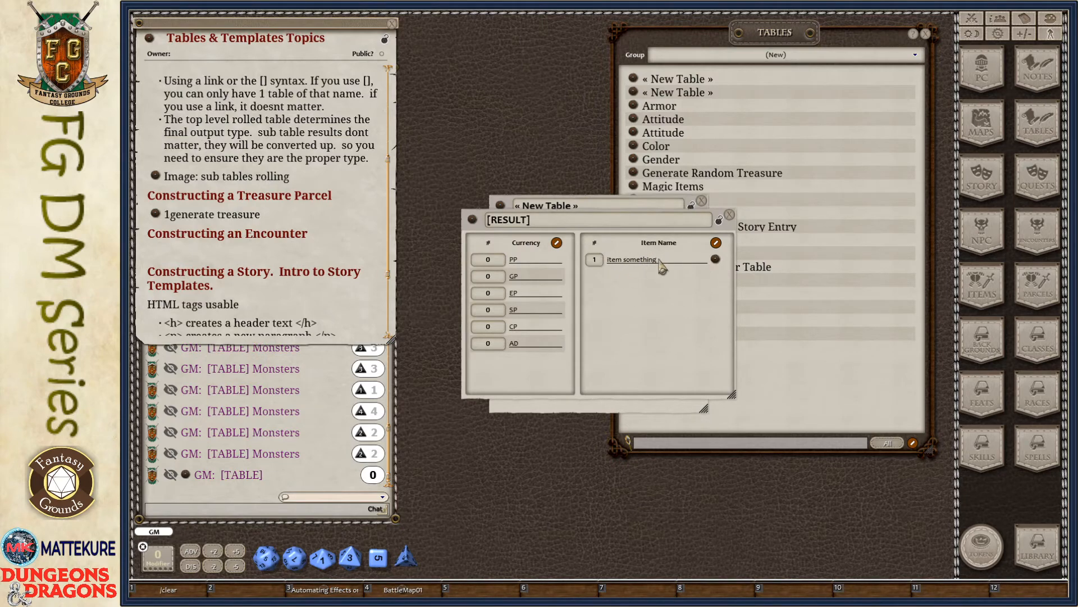
drag(634, 332, 444, 318)
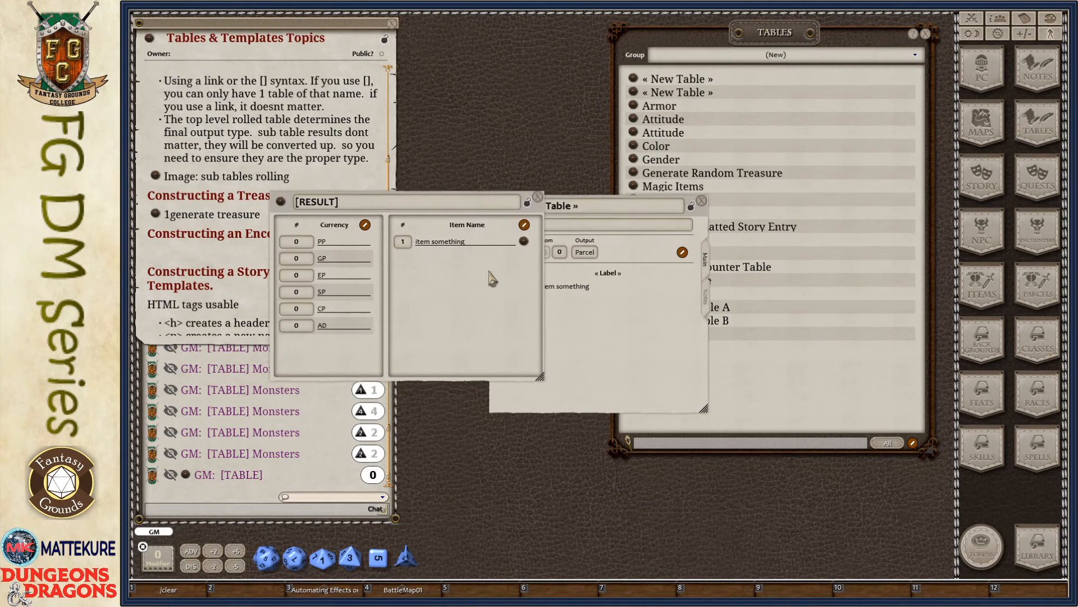
click(523, 242)
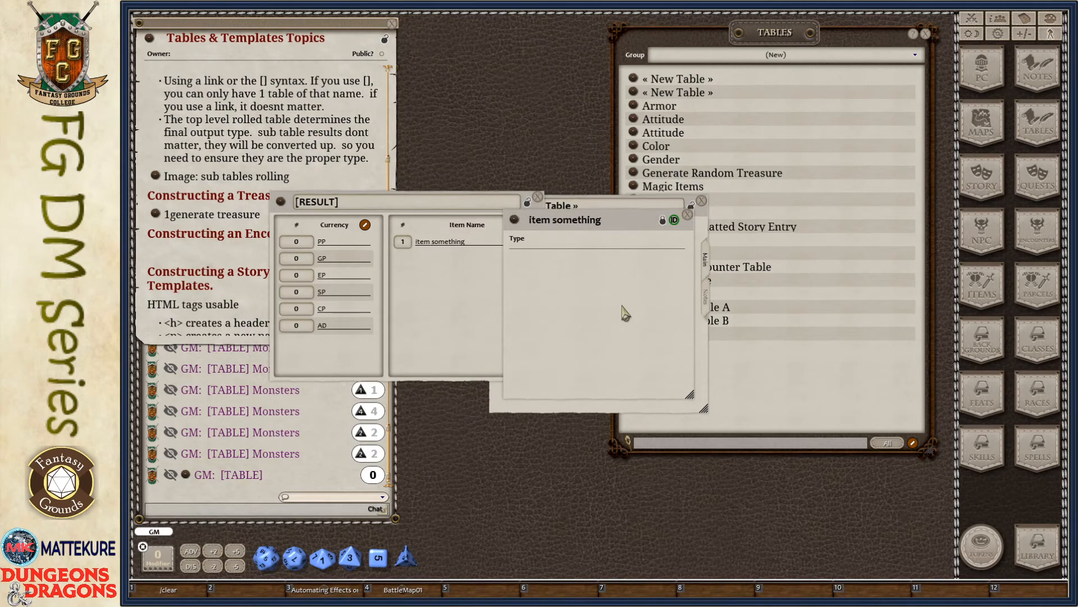
click(663, 219)
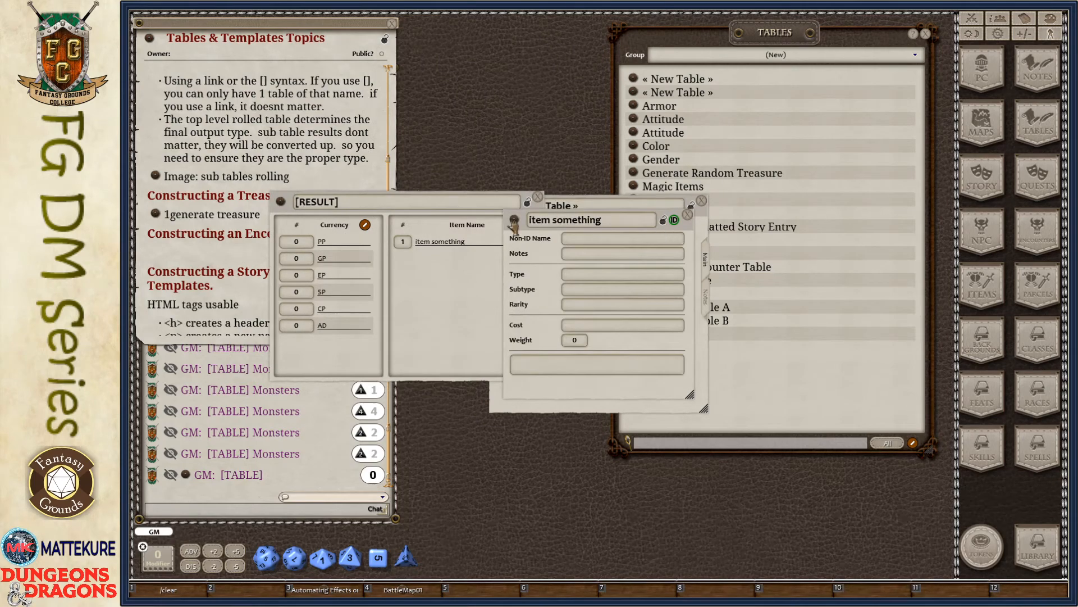
click(688, 214)
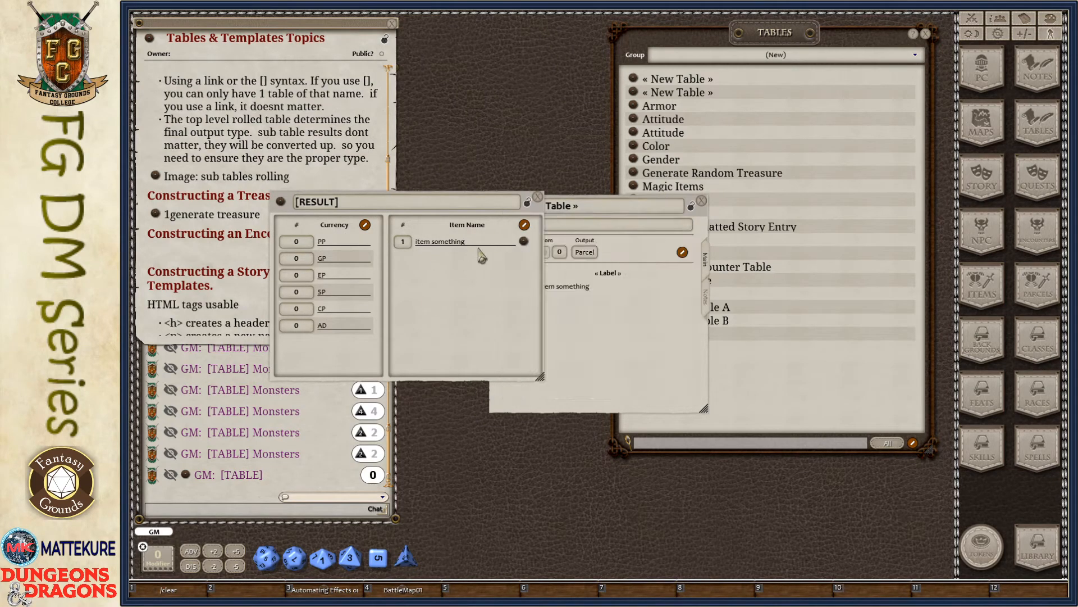
click(538, 198)
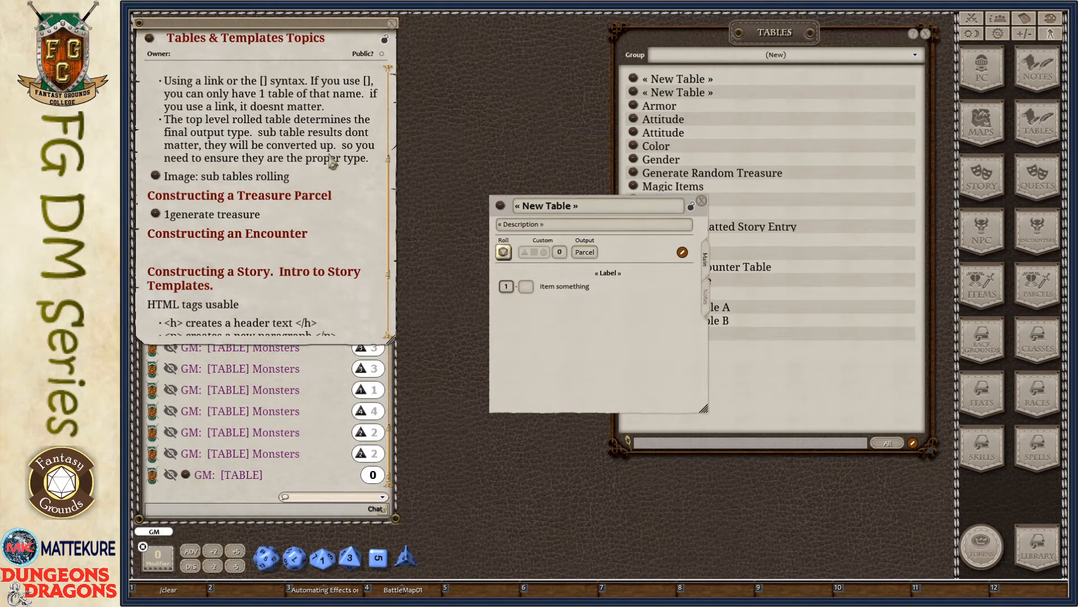
Replace the "item something" result with "[3d6] gp", and roll the table to test the parcel's currency output
drag(587, 317, 555, 262)
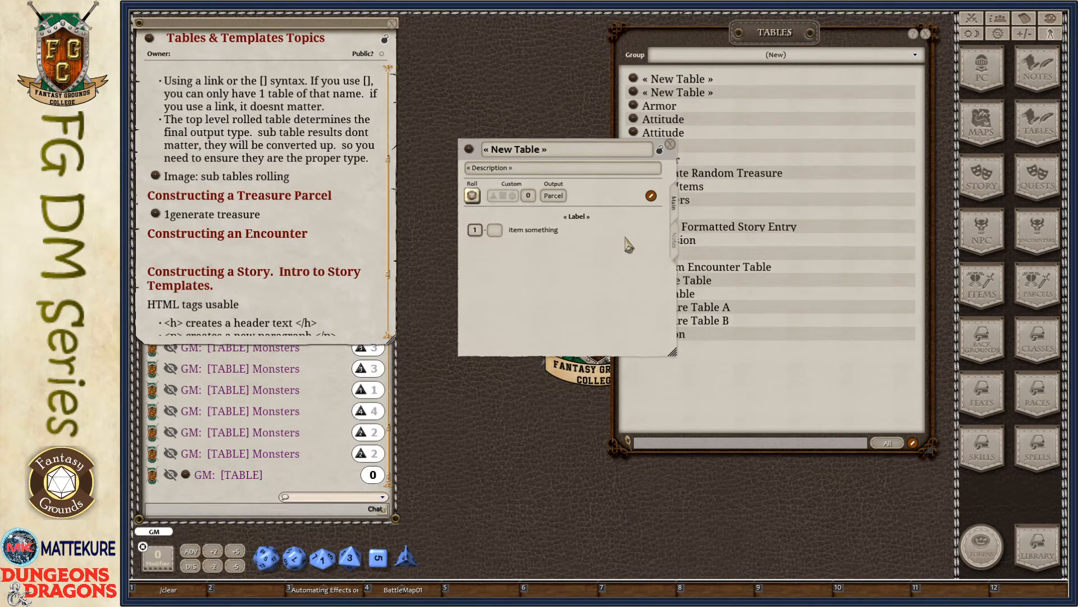
click(651, 197)
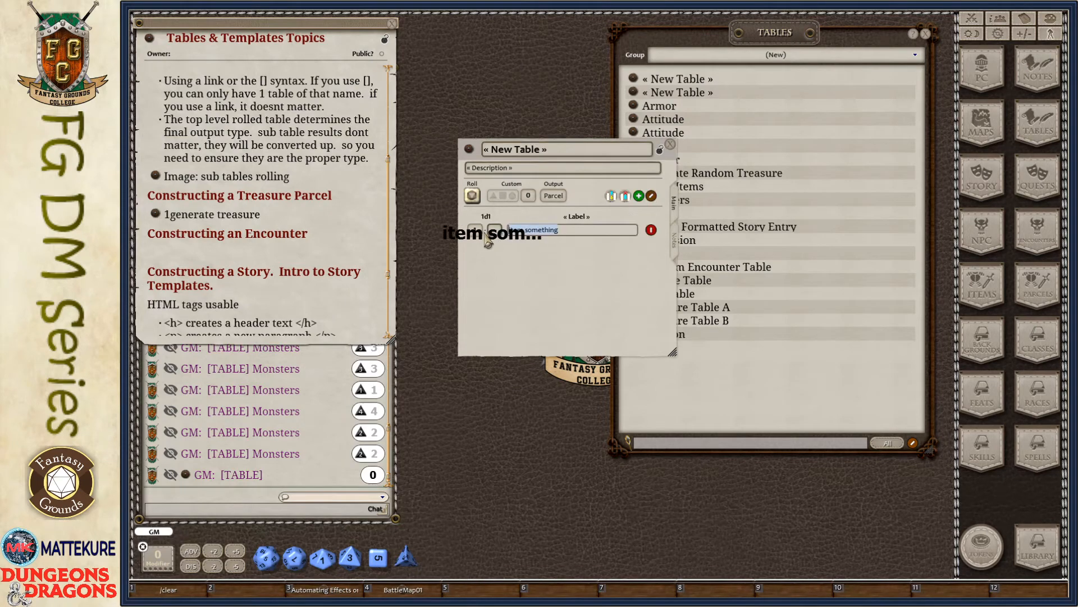
key(Delete)
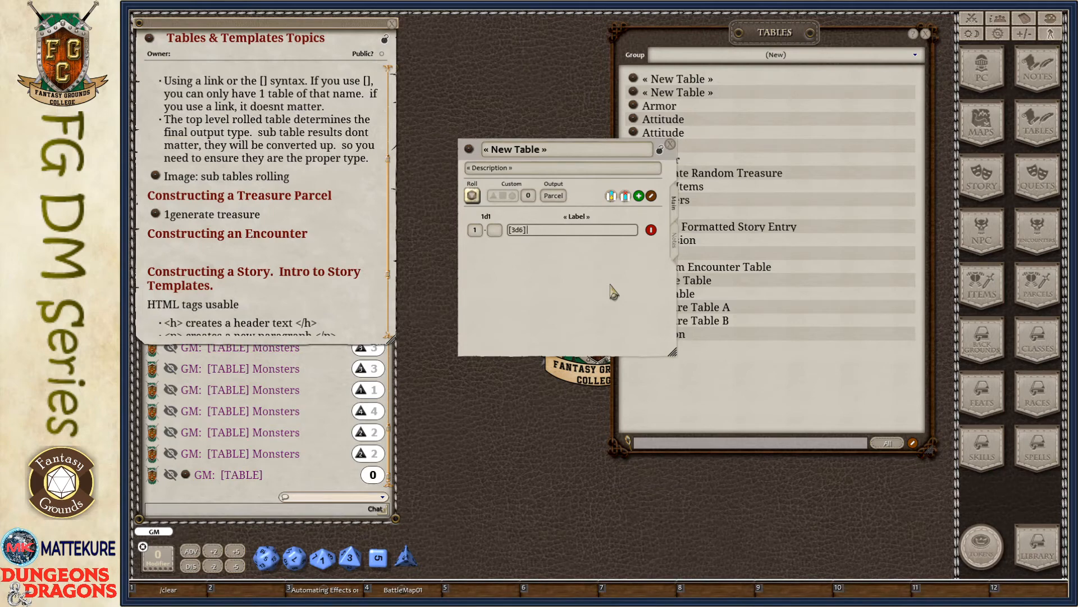
drag(596, 276, 586, 280)
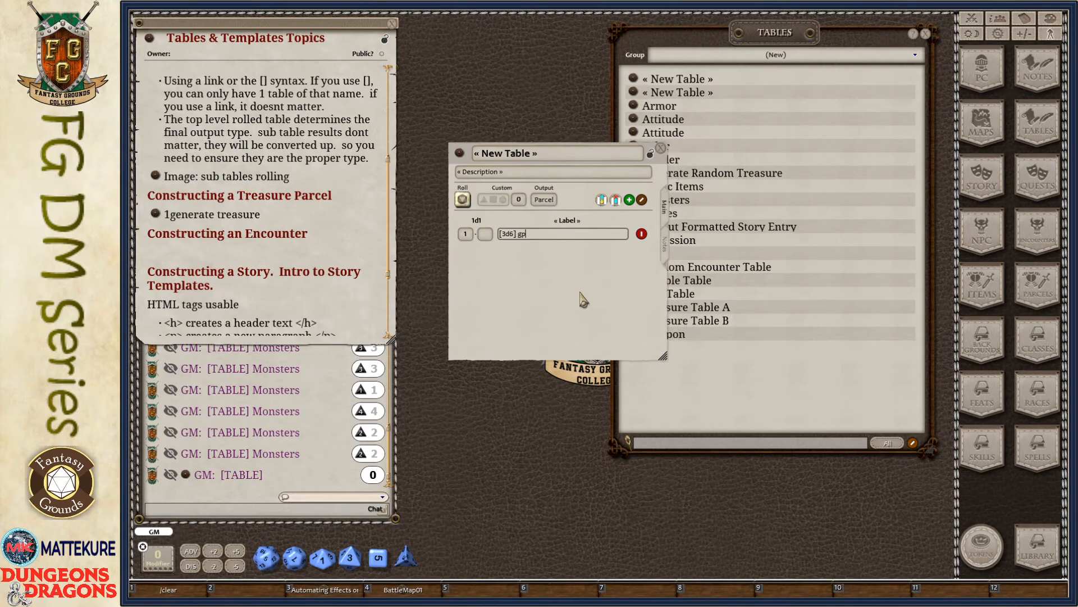
click(462, 200)
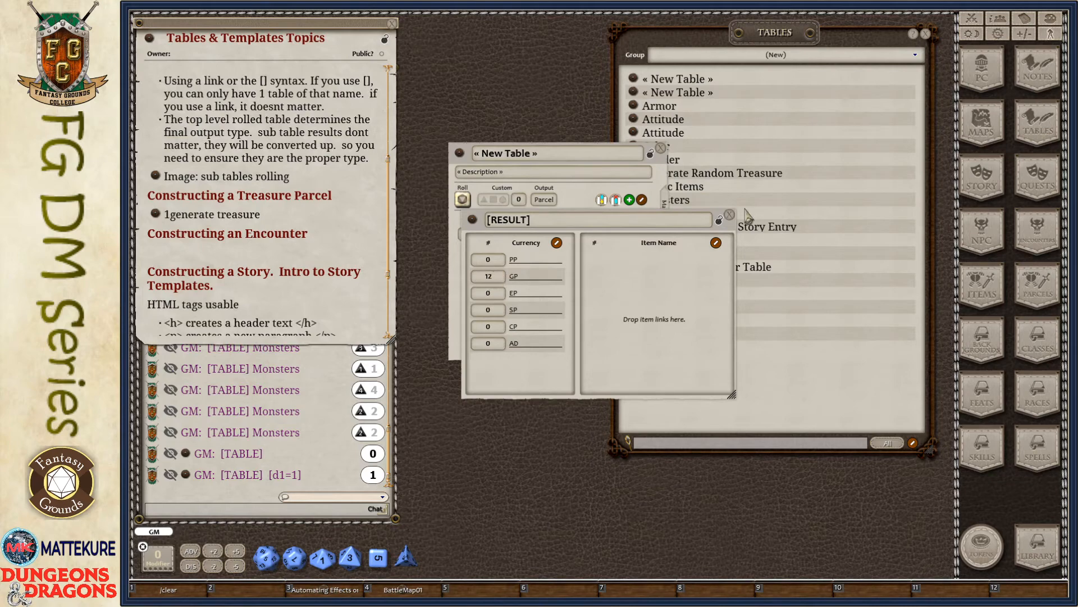
click(729, 215)
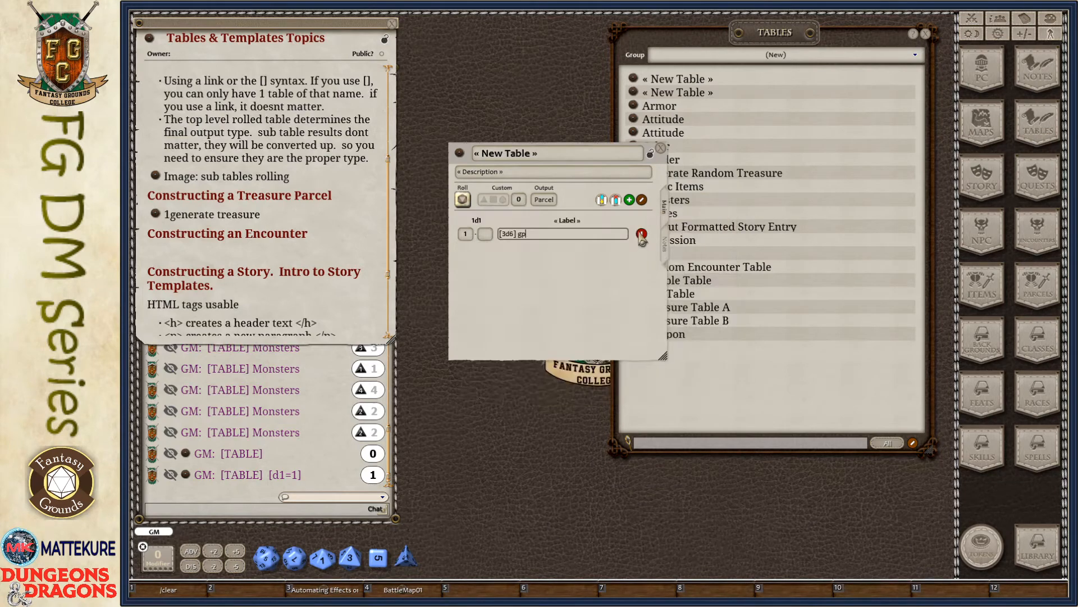
Add a second result column containing "Item something", roll the table to test the combined parcel, and close the parcel
click(602, 200)
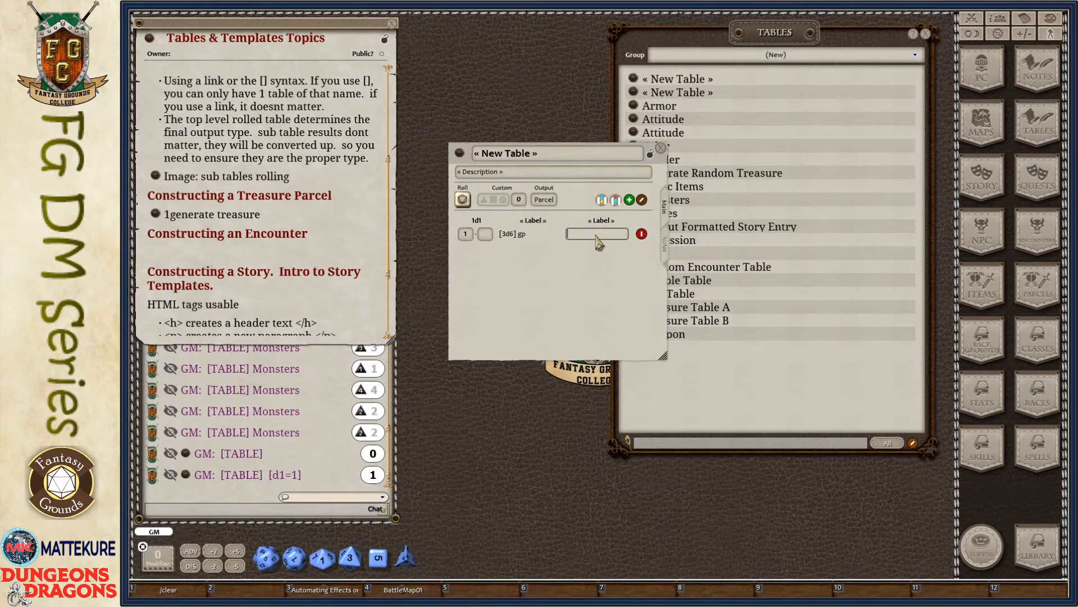
text(Item something)
click(463, 200)
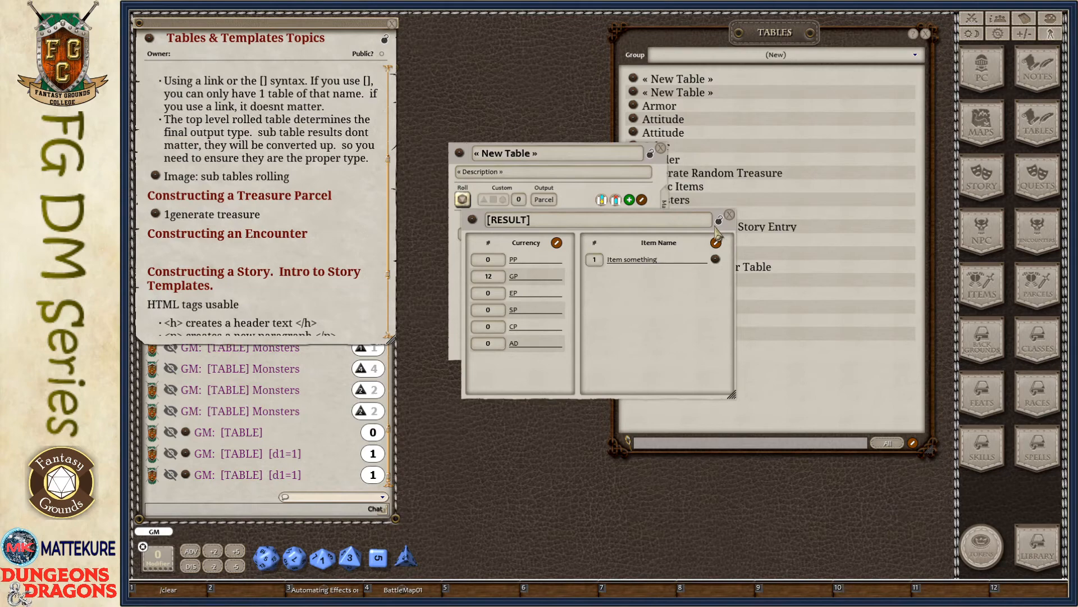
click(730, 215)
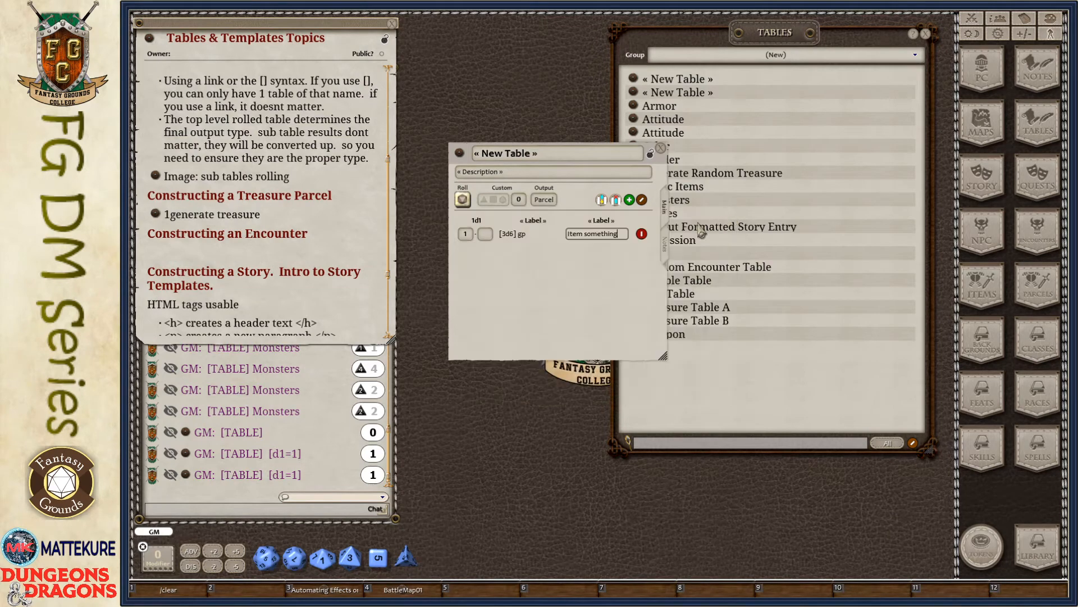
Replace the "Item something" text in the second column with a link to the Battleaxe, +1 magic item
click(508, 233)
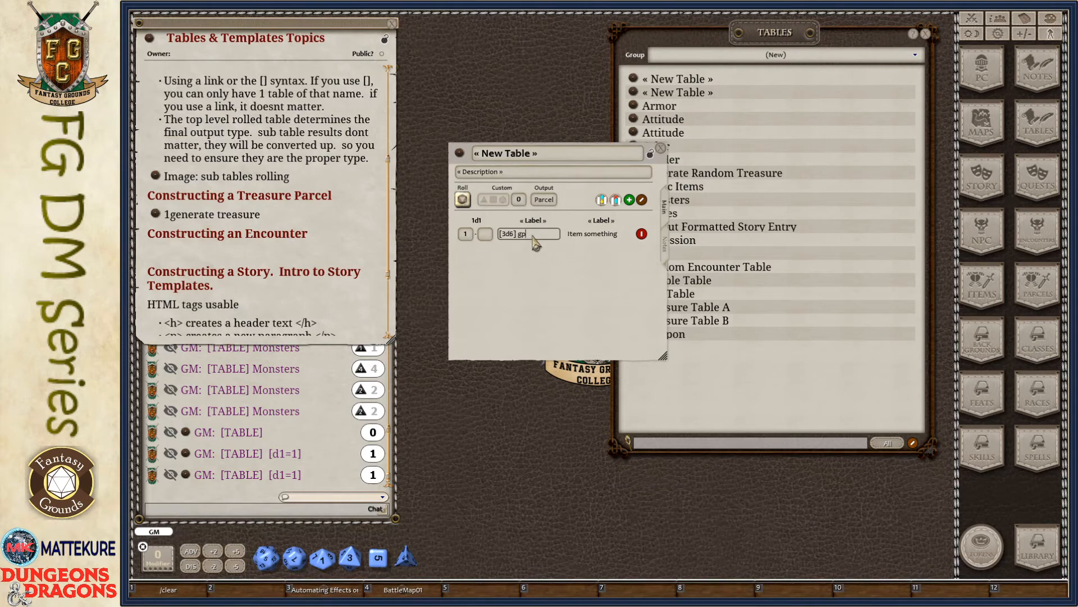
click(586, 234)
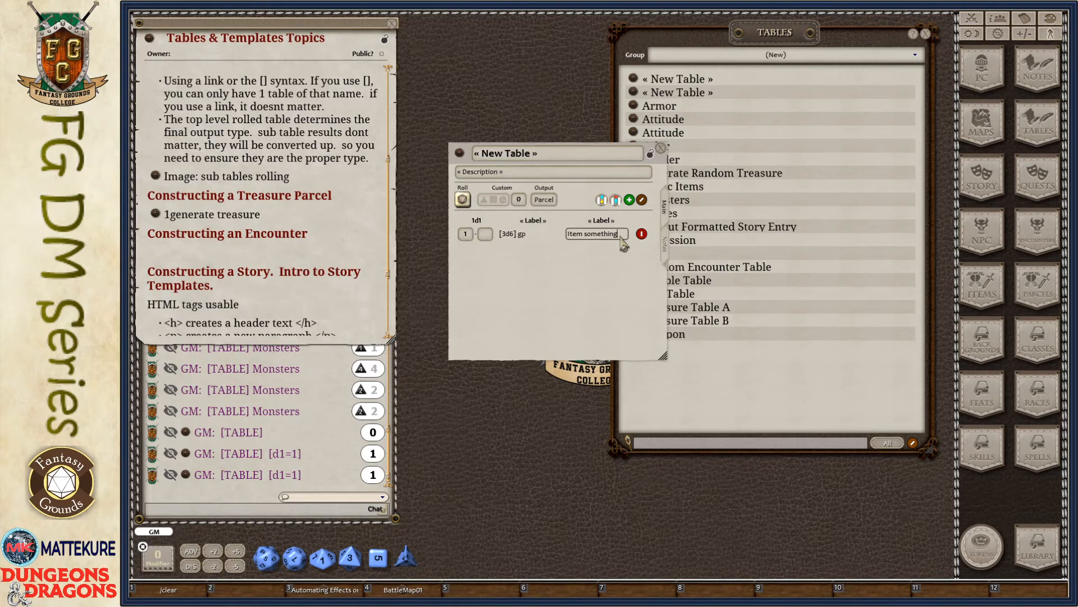
click(621, 235)
key(ctrl+BackSpace)
click(986, 287)
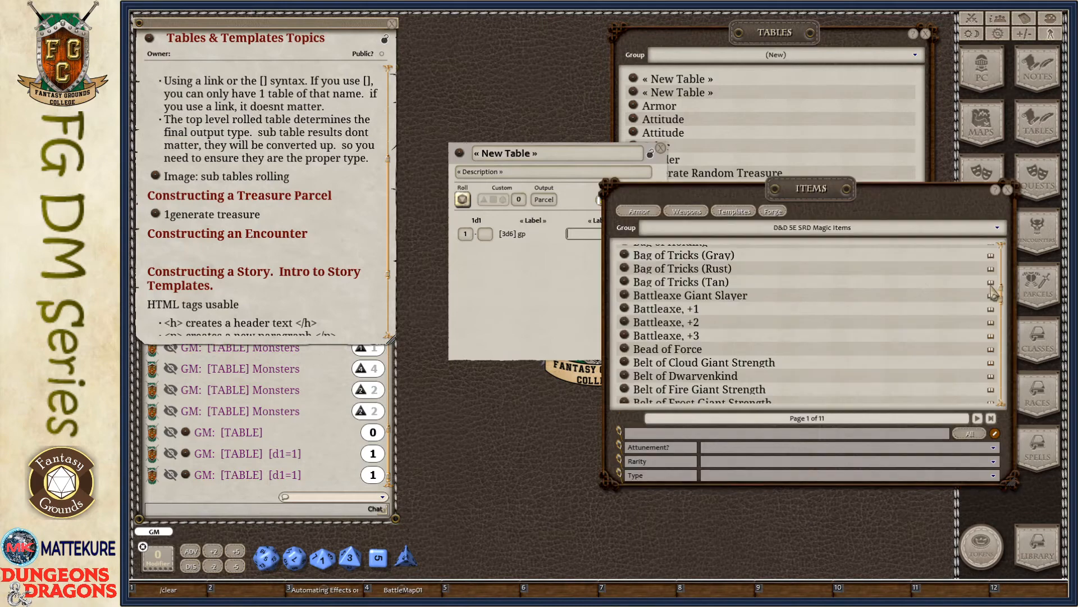
drag(627, 314, 578, 235)
click(572, 288)
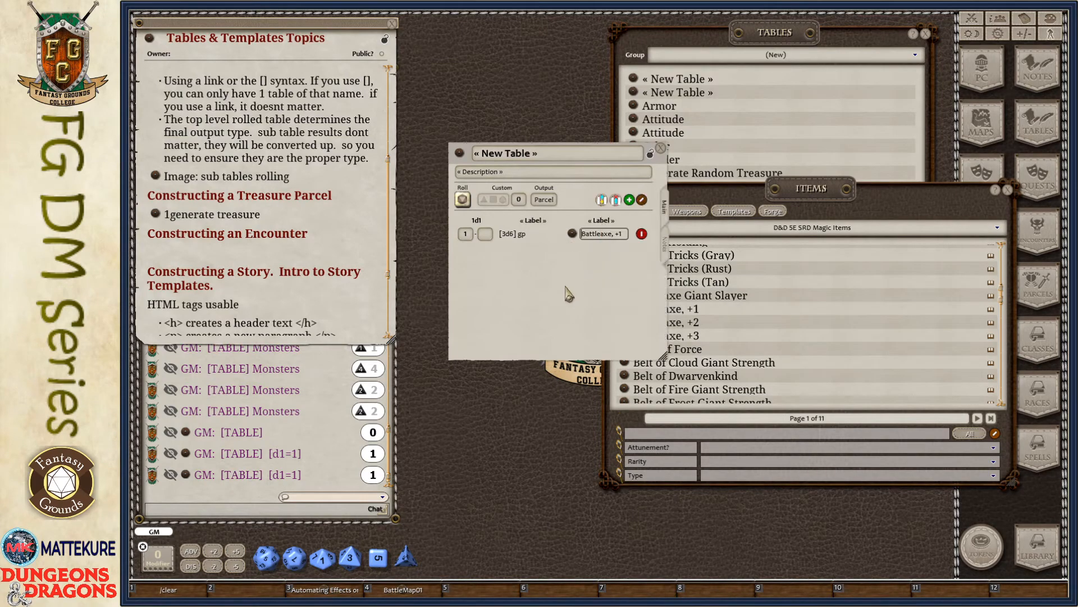
Roll the table, inspect the generated Battleaxe, +1 in the parcel, and close the item, parcel, table and items list
click(463, 200)
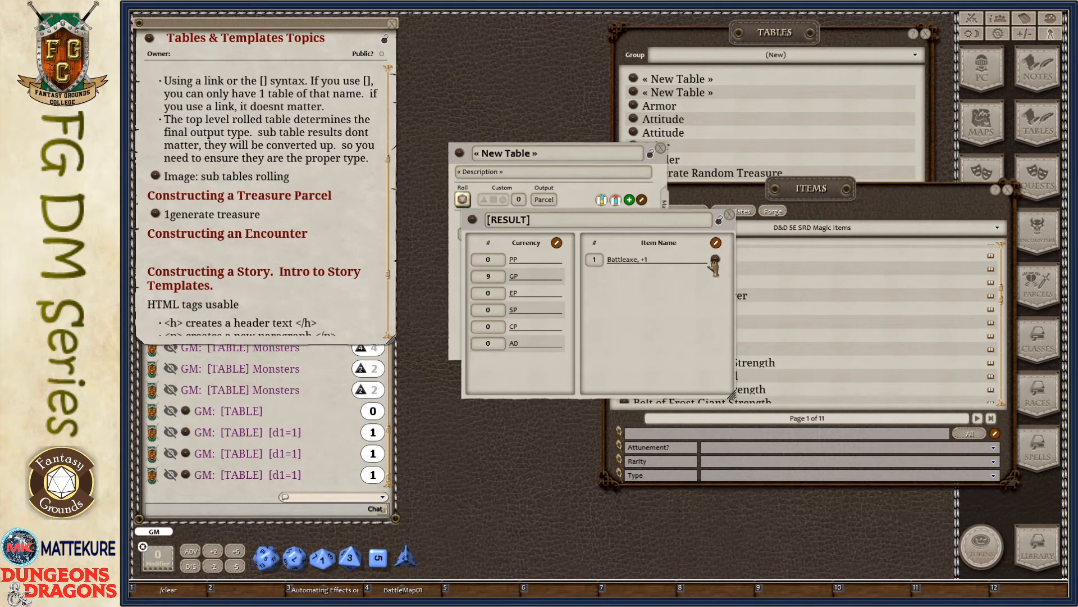
click(713, 261)
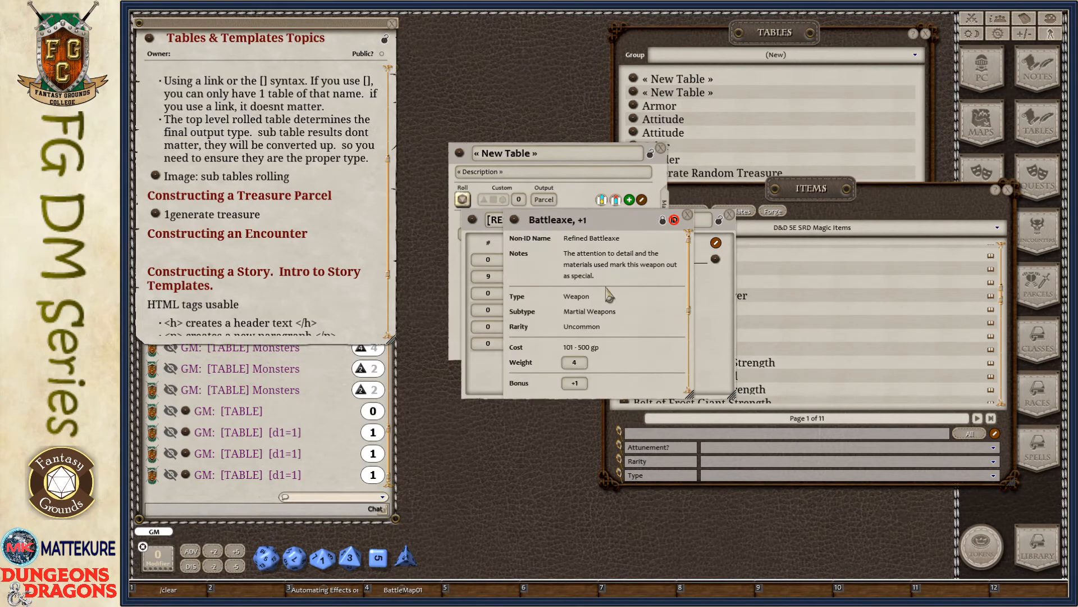
click(687, 215)
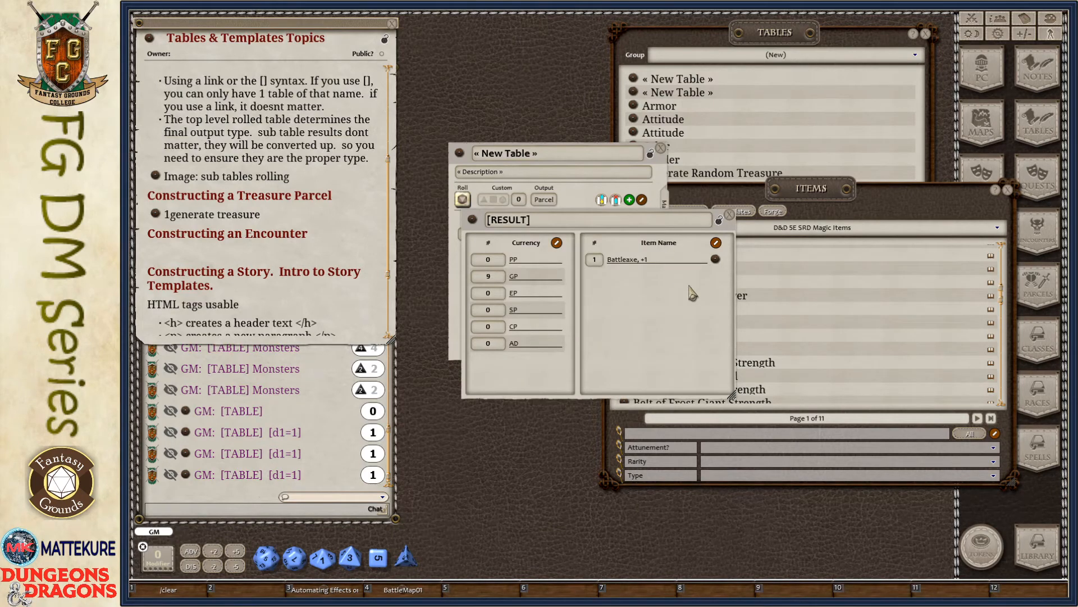
click(728, 215)
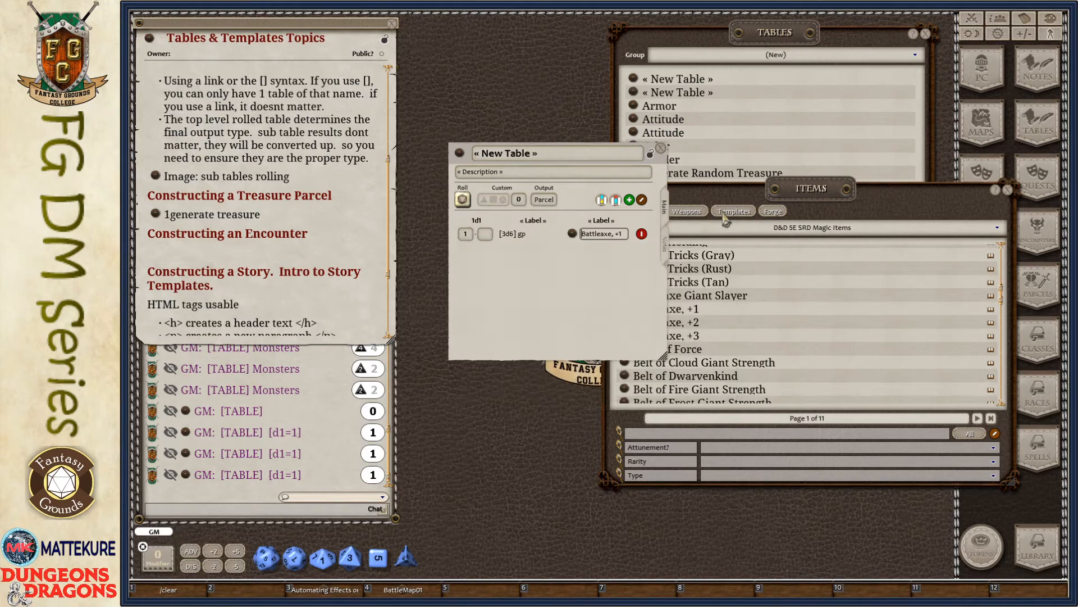
click(661, 148)
click(1008, 191)
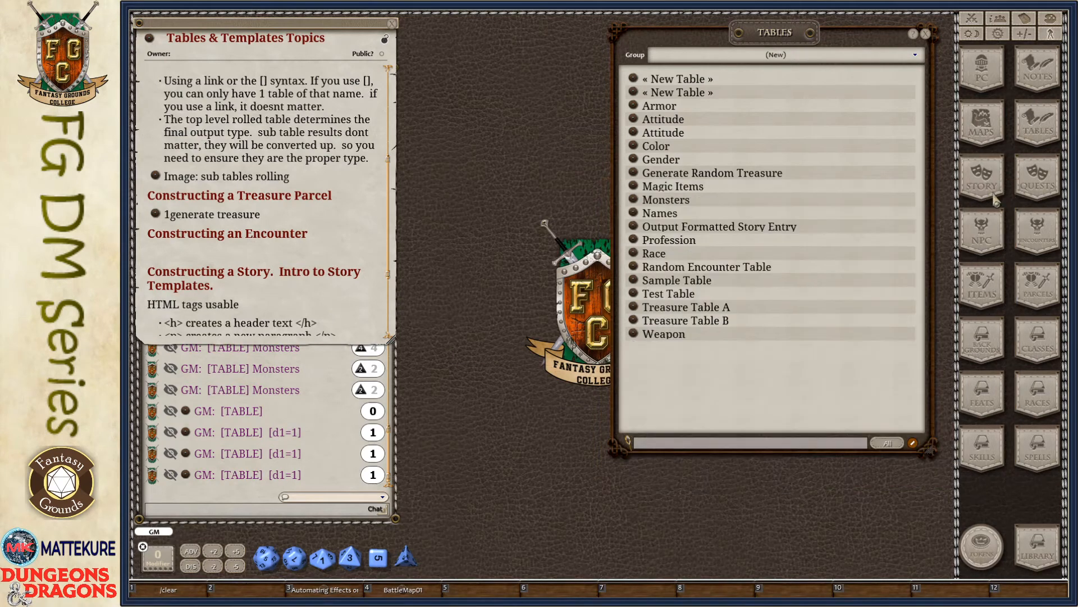
Open the Output Formatted Story Entry table beside the story section of the Tables & Templates Topics notes
scroll(299, 240, down, 3)
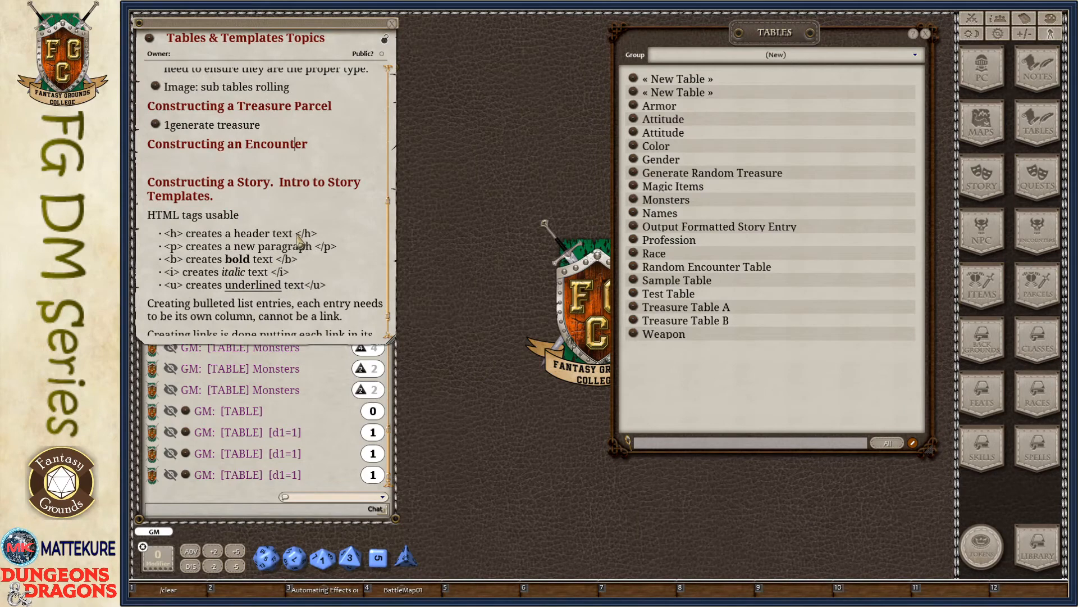
scroll(262, 202, down, 1)
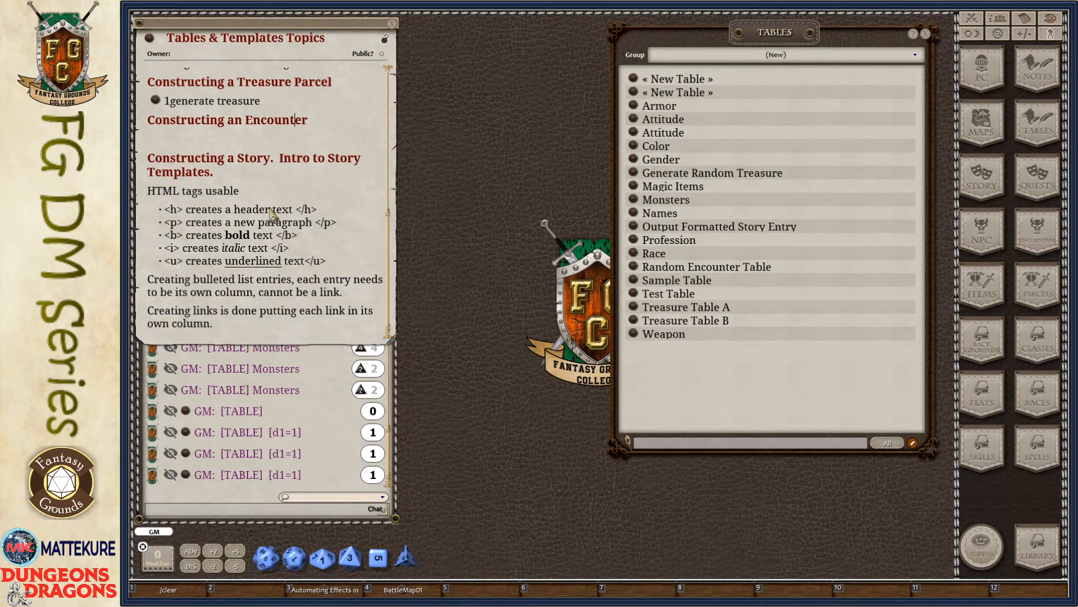
drag(796, 36, 668, 37)
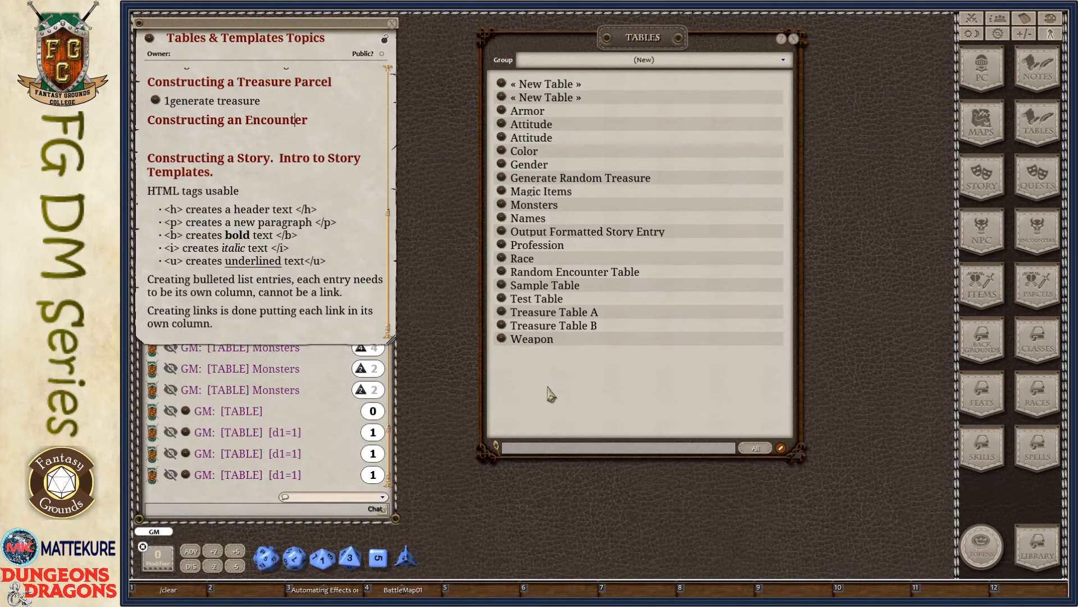
click(502, 231)
drag(910, 321, 795, 306)
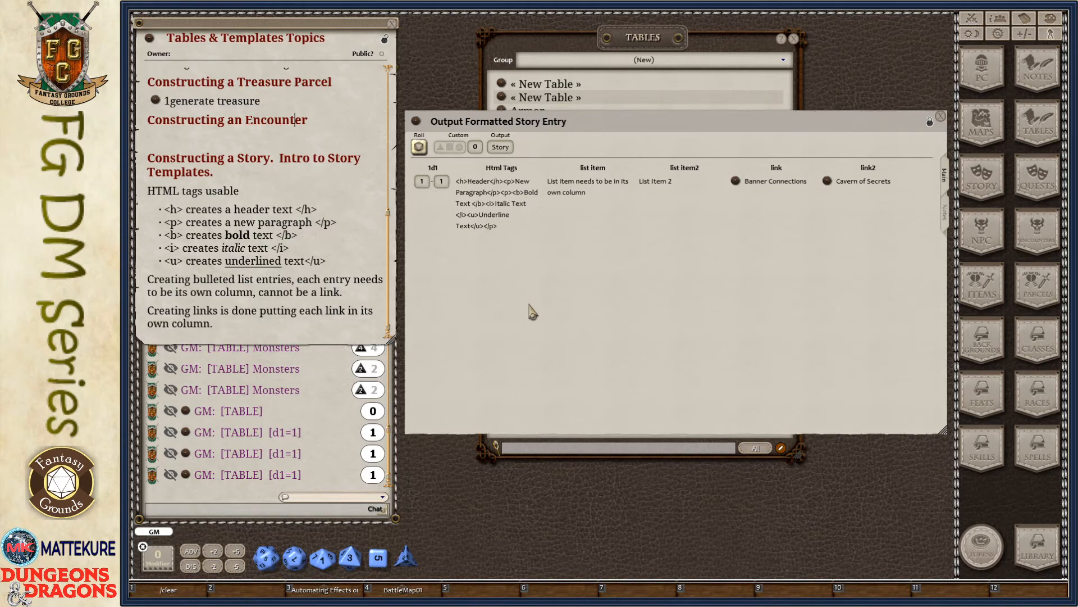
drag(524, 296, 517, 276)
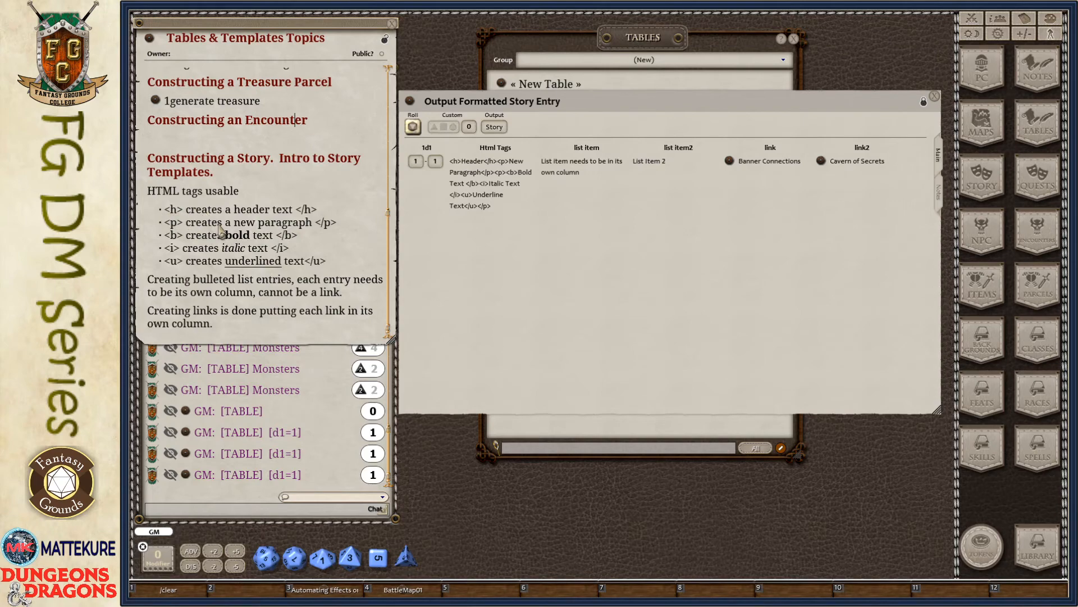
Go through the usable HTML tags for header, paragraph, bold, italic and underline in the notes, highlighting them
click(172, 211)
drag(296, 211, 334, 218)
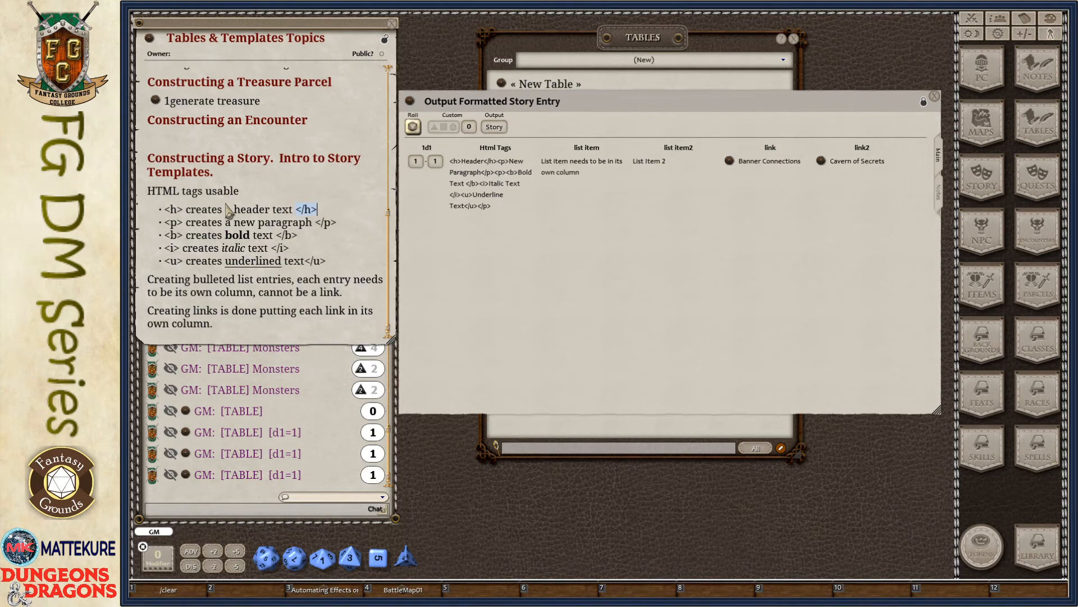
drag(187, 211, 278, 213)
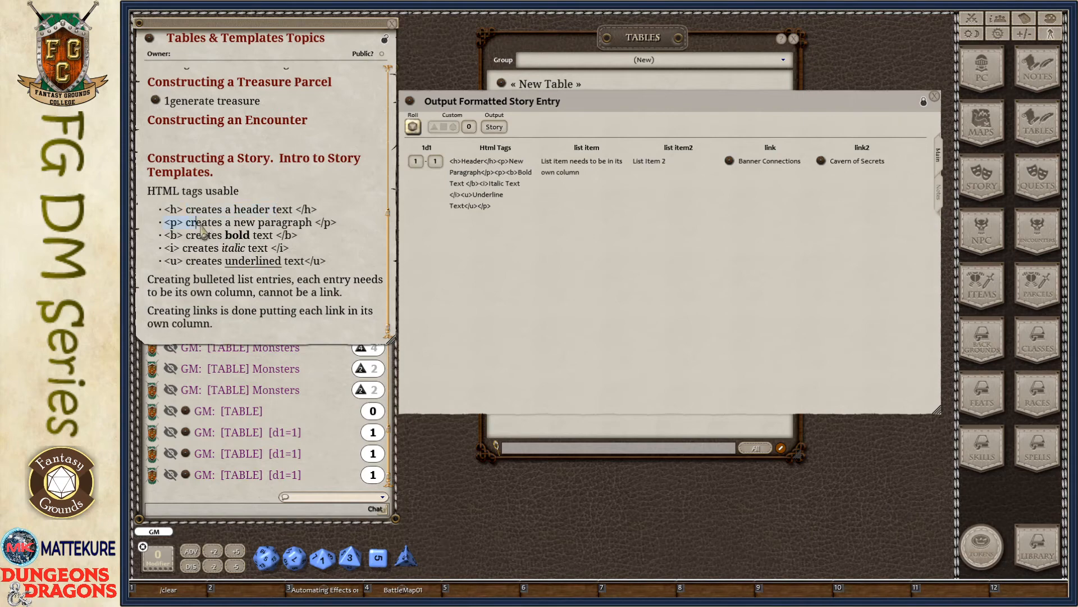
click(315, 223)
drag(235, 223, 289, 224)
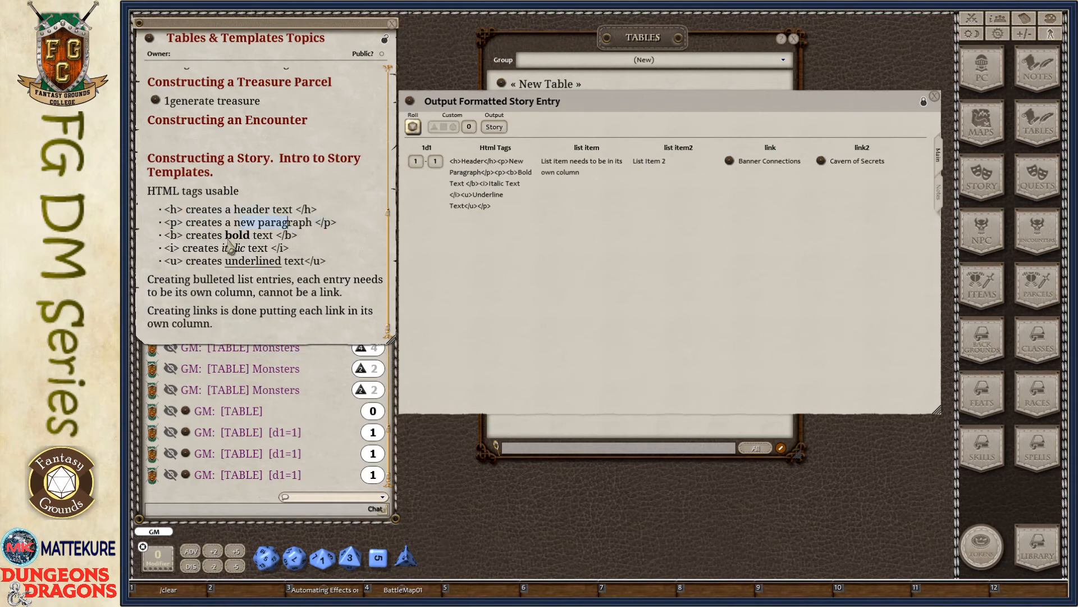
mouse_move(221, 249)
mouse_down()
mouse_move(243, 251)
mouse_move(226, 262)
mouse_up()
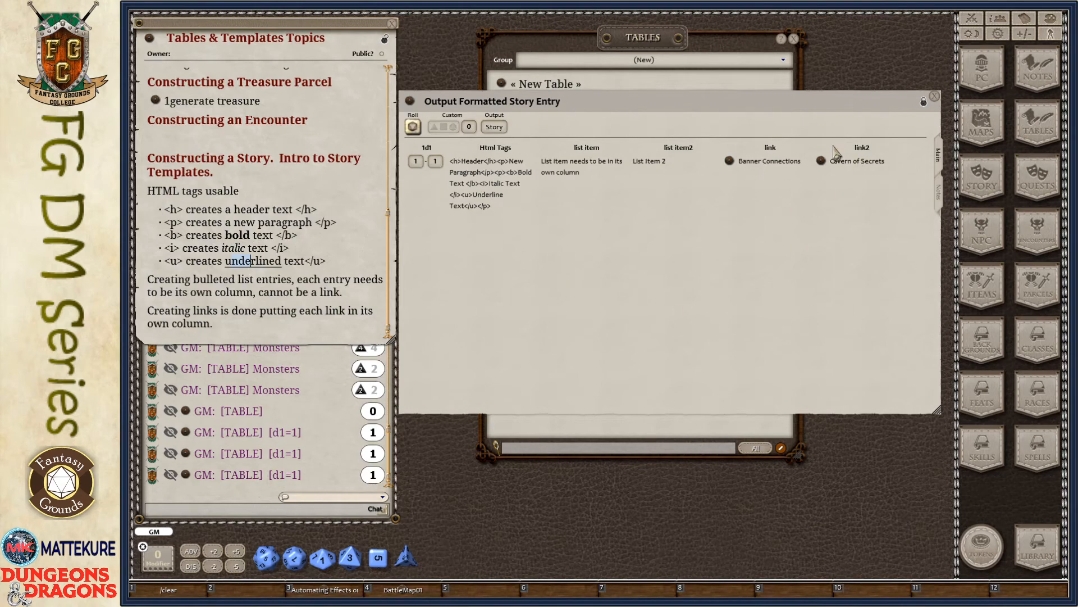
Roll the Output Formatted Story Entry table, review the formatting of the generated story, and close it
click(413, 127)
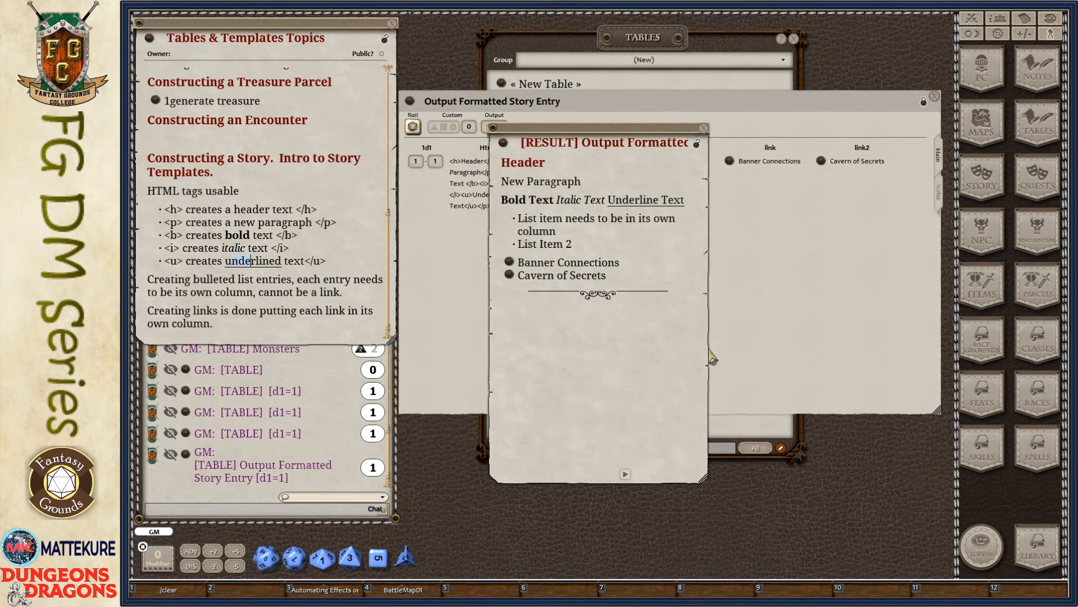
drag(640, 447, 712, 510)
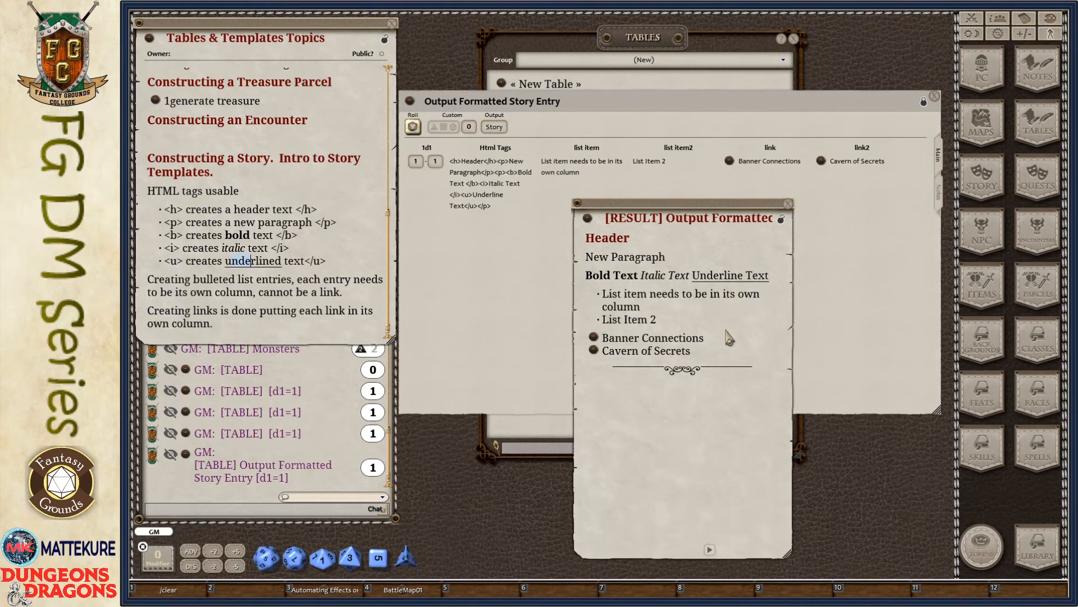
drag(678, 446, 511, 440)
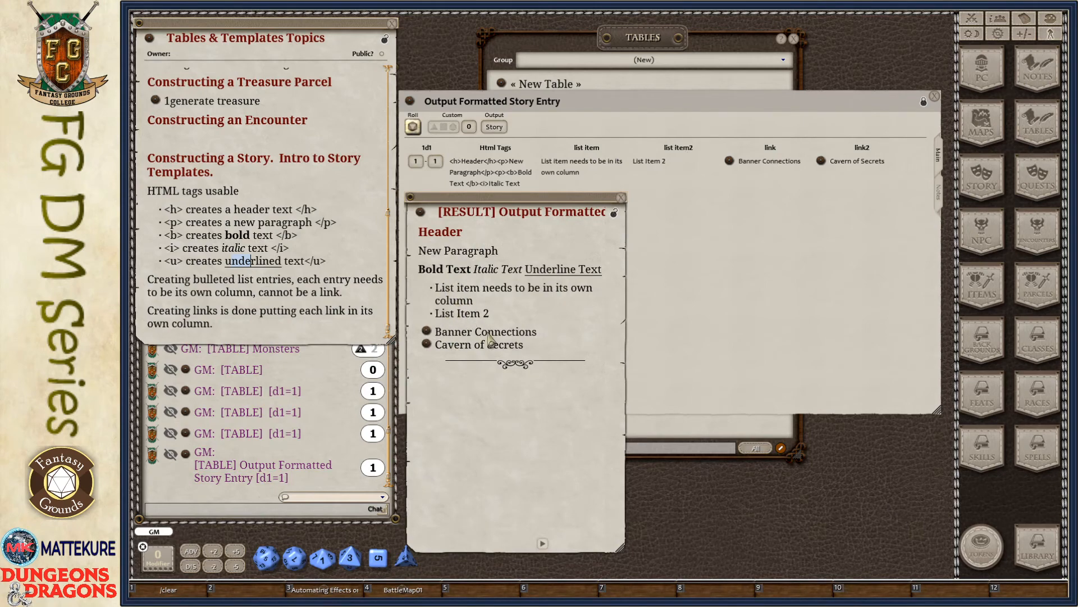
click(621, 197)
Close the Output Formatted Story Entry table and the Tables & Templates Topics notes
click(312, 292)
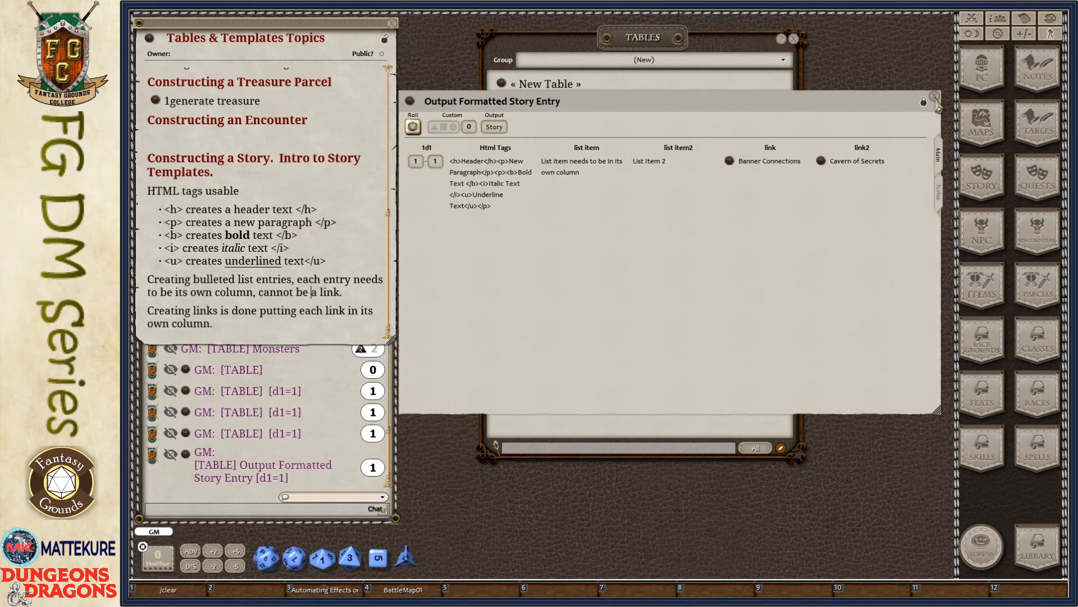
click(934, 97)
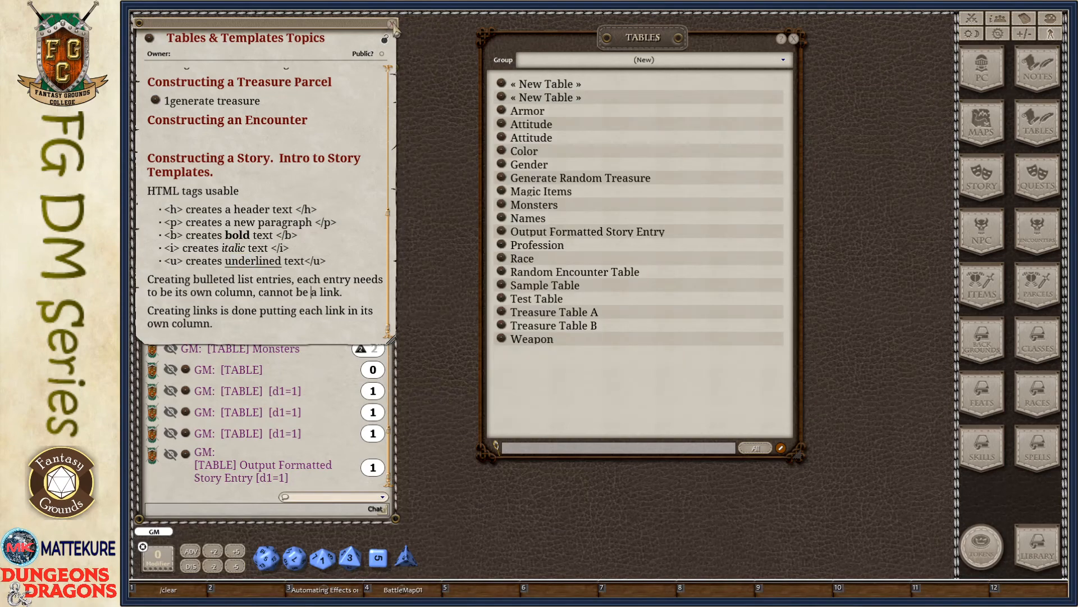
click(338, 208)
click(391, 23)
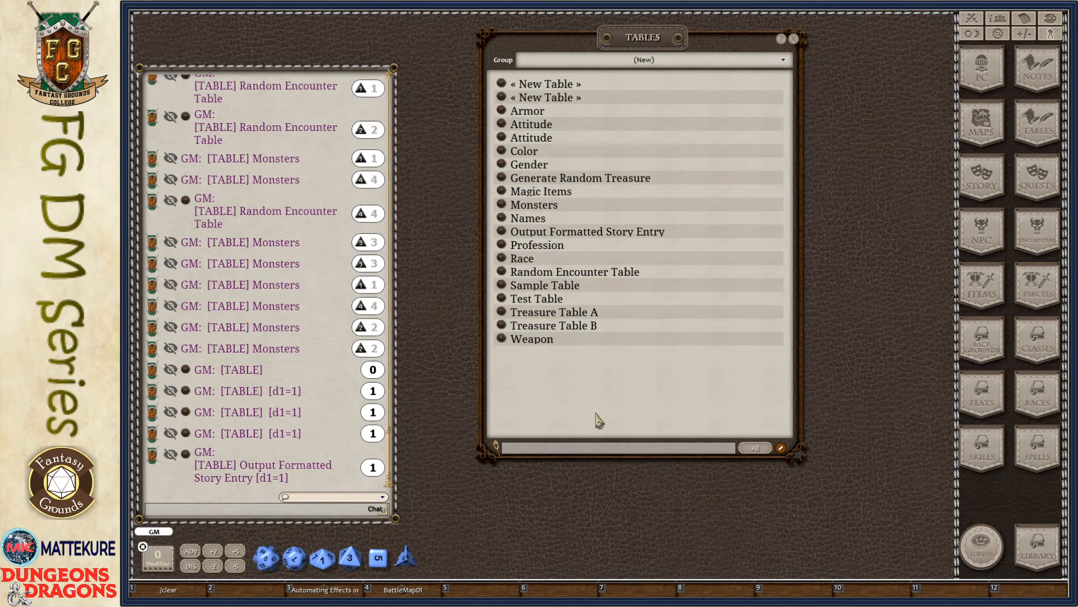
Create another blank table from the tables list and close it unedited
right_click(577, 369)
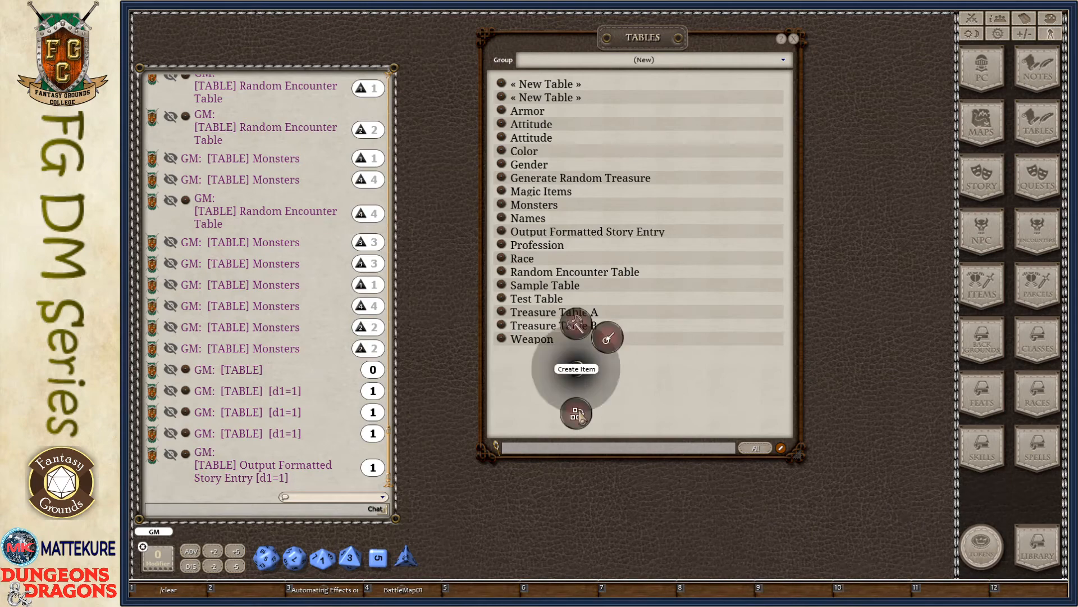
click(576, 369)
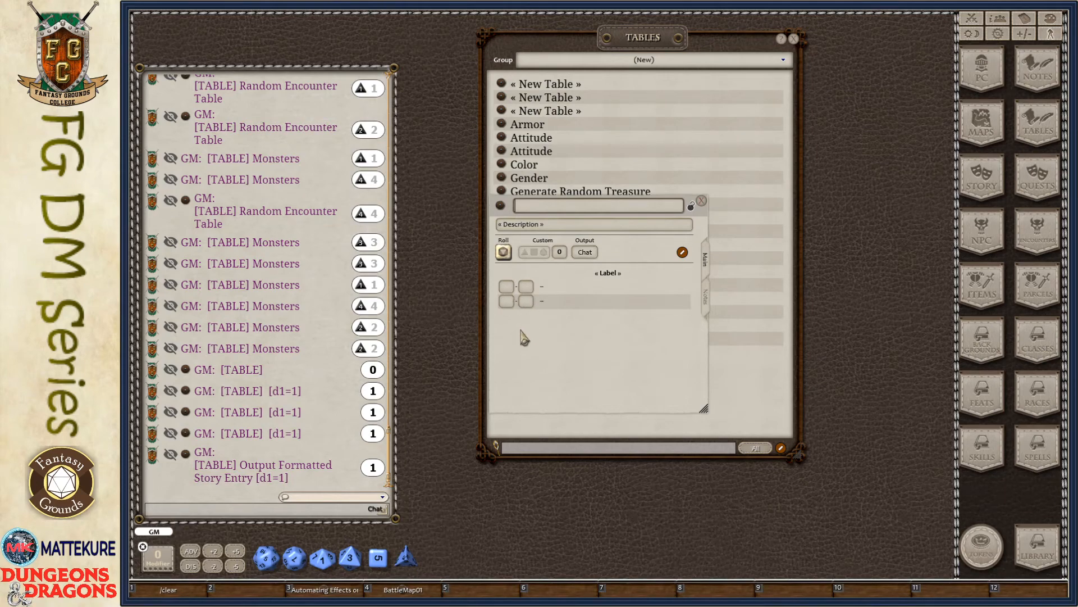
click(701, 201)
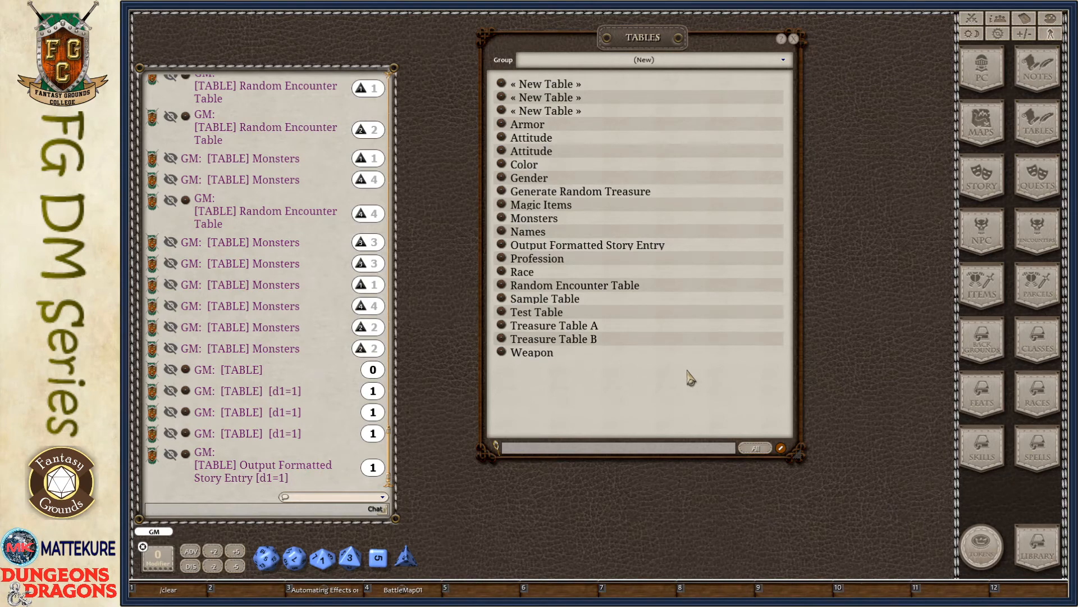
Create a table by size with 6 rows and a step of 4, and turn on editing of its rows
click(781, 448)
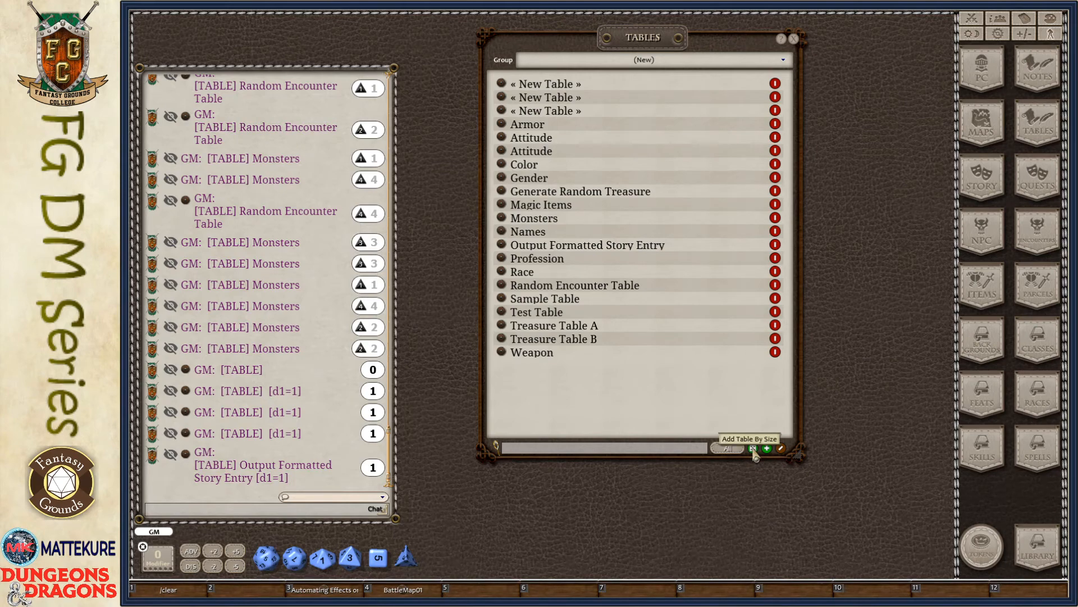
right_click(753, 424)
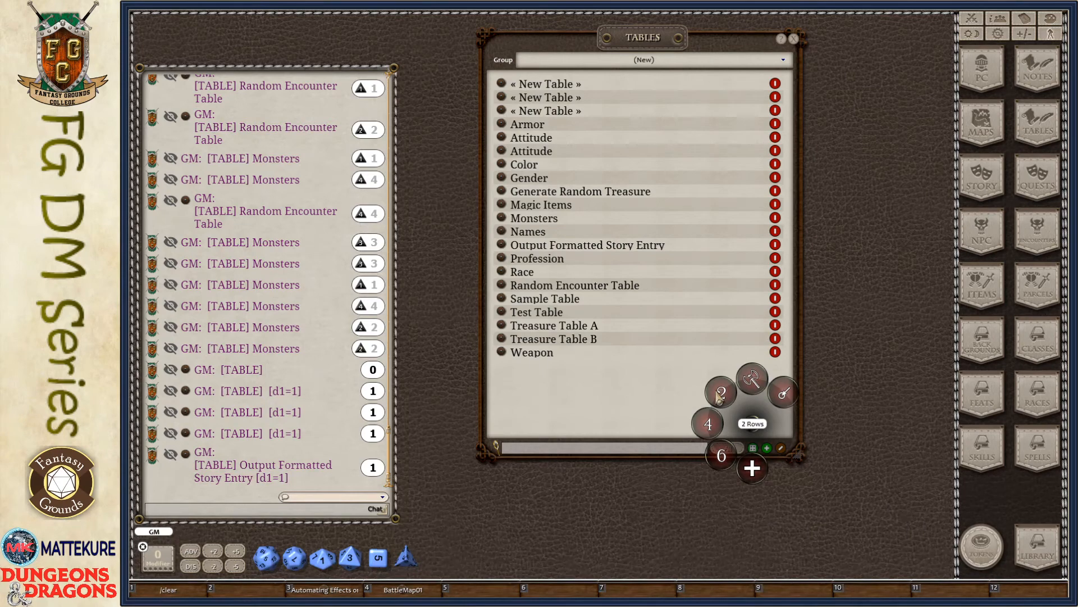
click(724, 464)
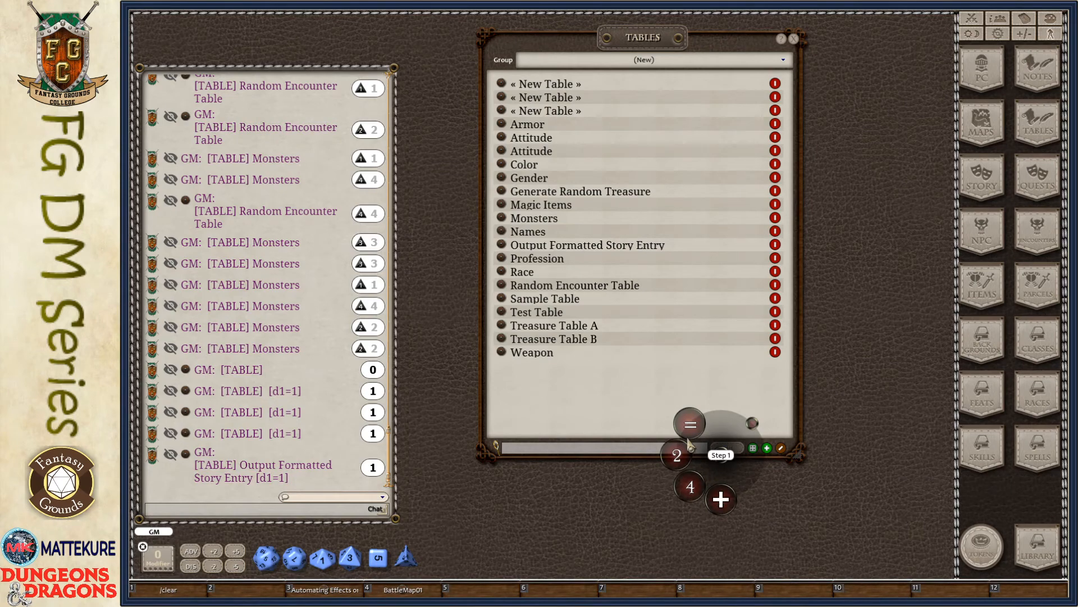
click(694, 492)
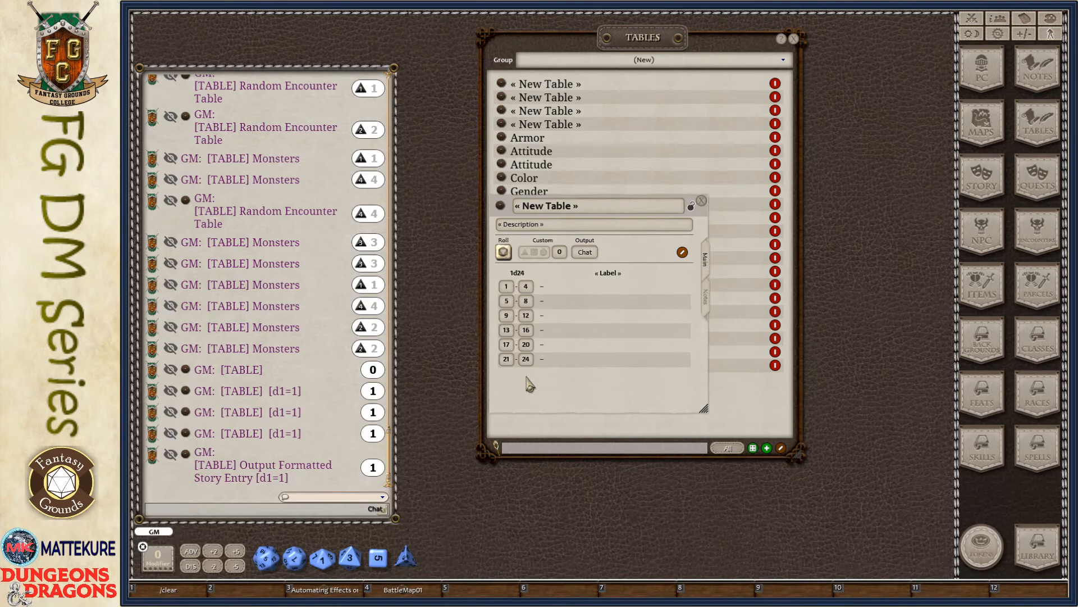
click(683, 253)
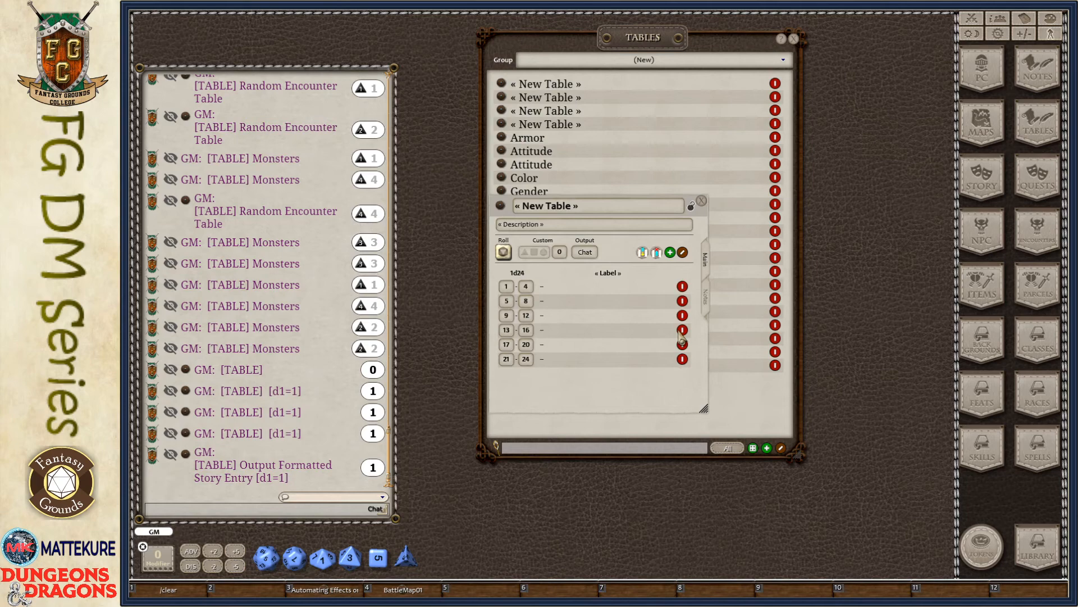
Delete the 21–24 row from the new table, turn off row editing, and close the table
click(683, 359)
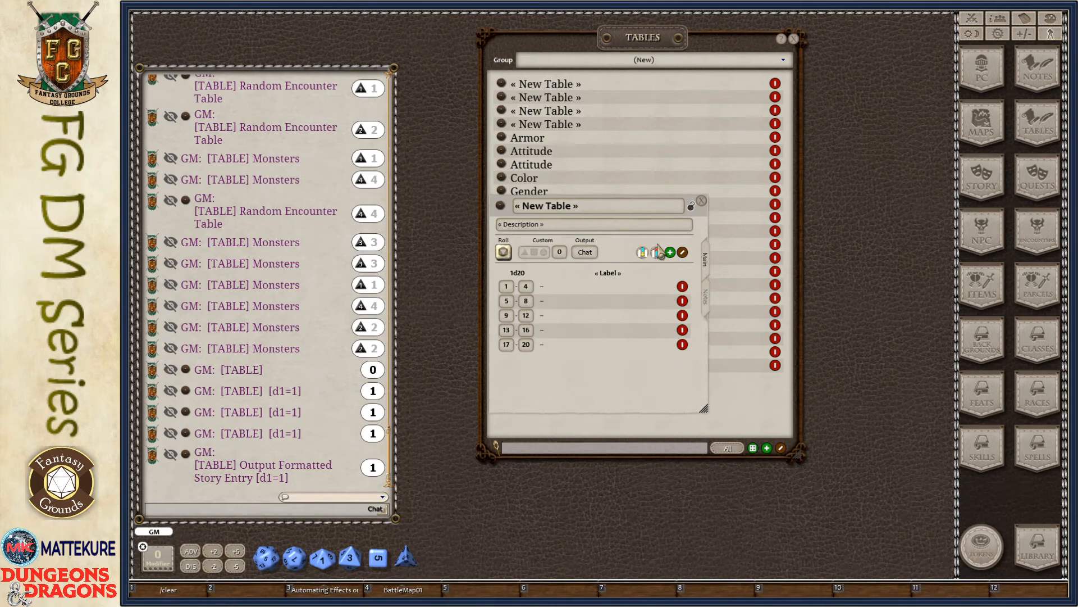
click(682, 252)
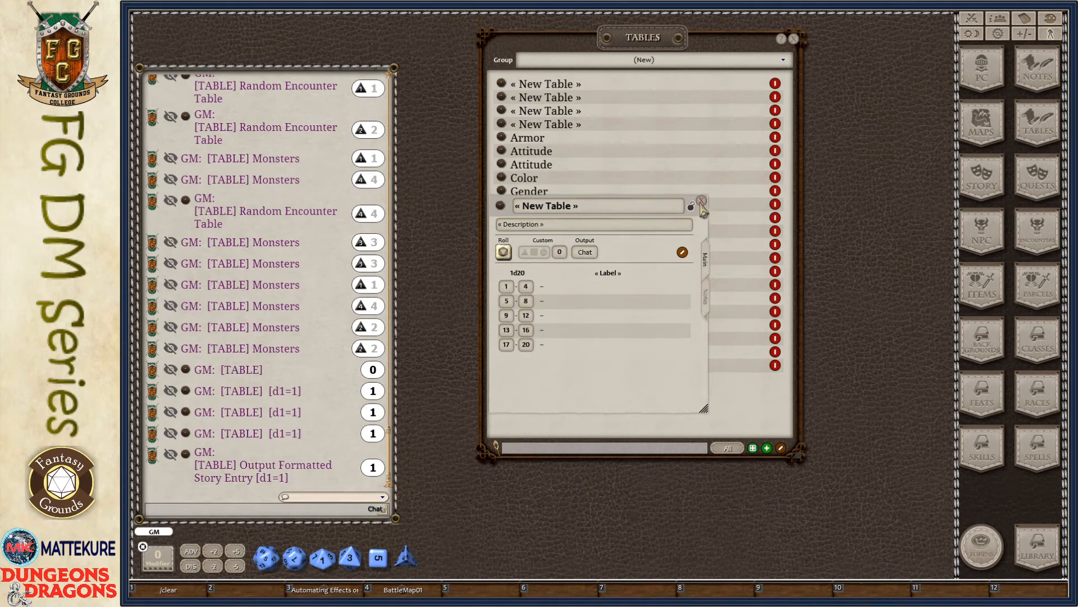
click(701, 201)
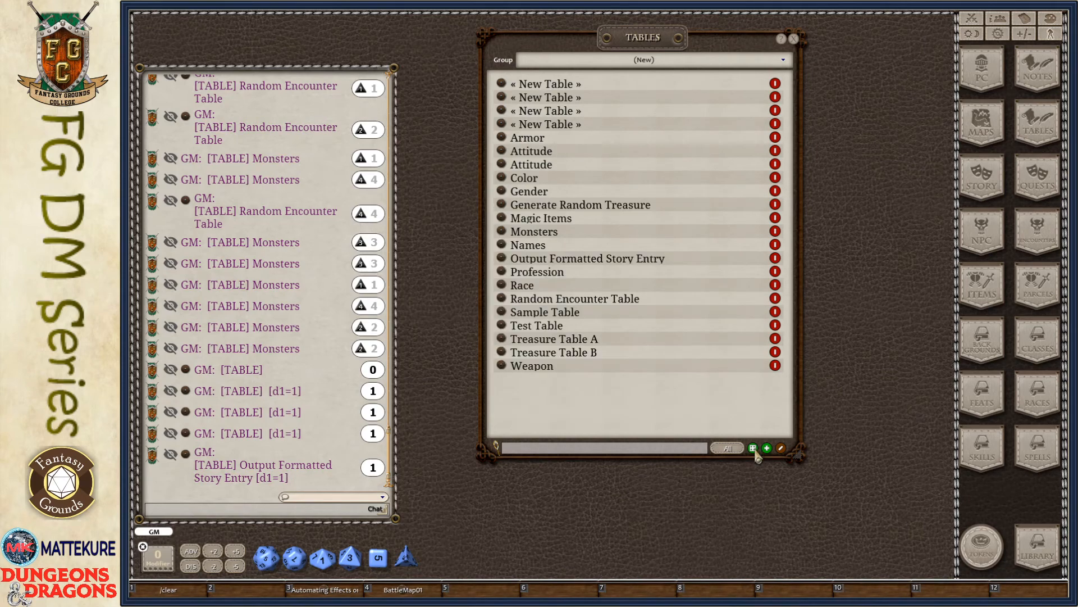
Create a table by size with 100 rows and a step of 1, look through its rows, and close it
right_click(756, 426)
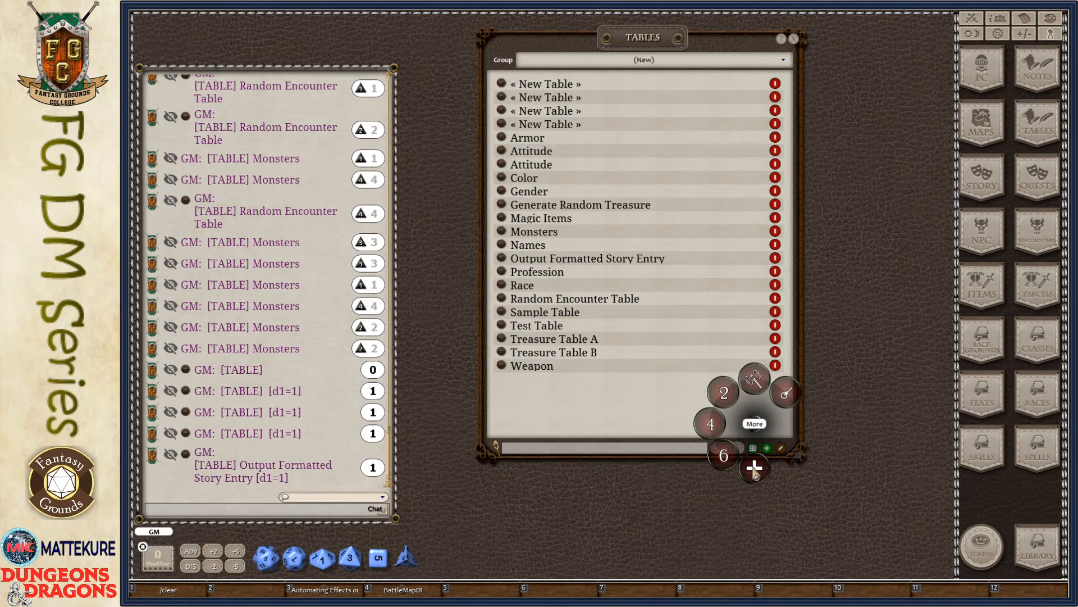
click(756, 470)
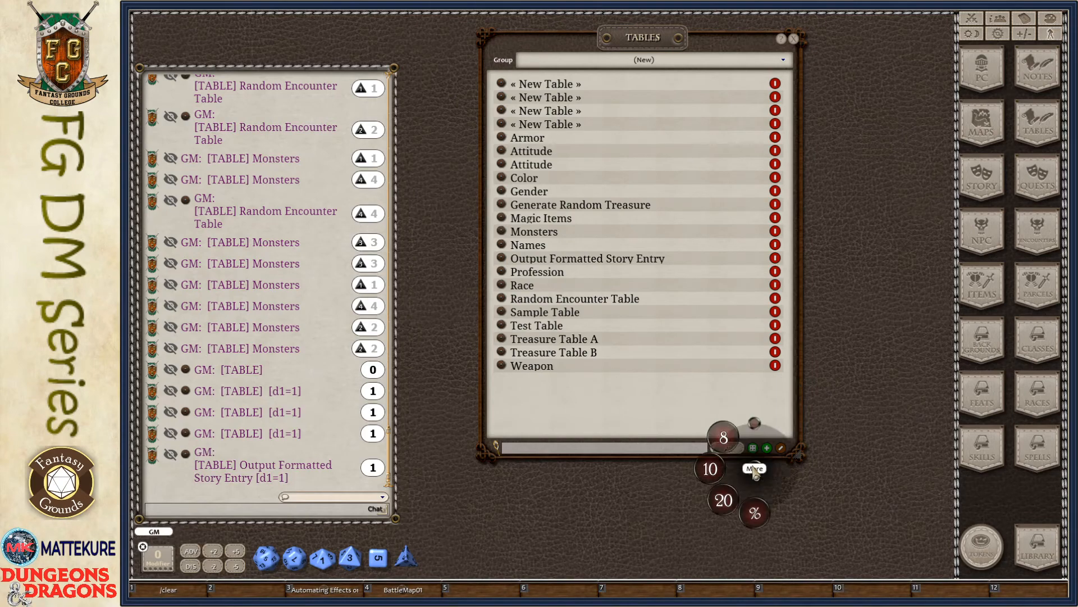
click(759, 514)
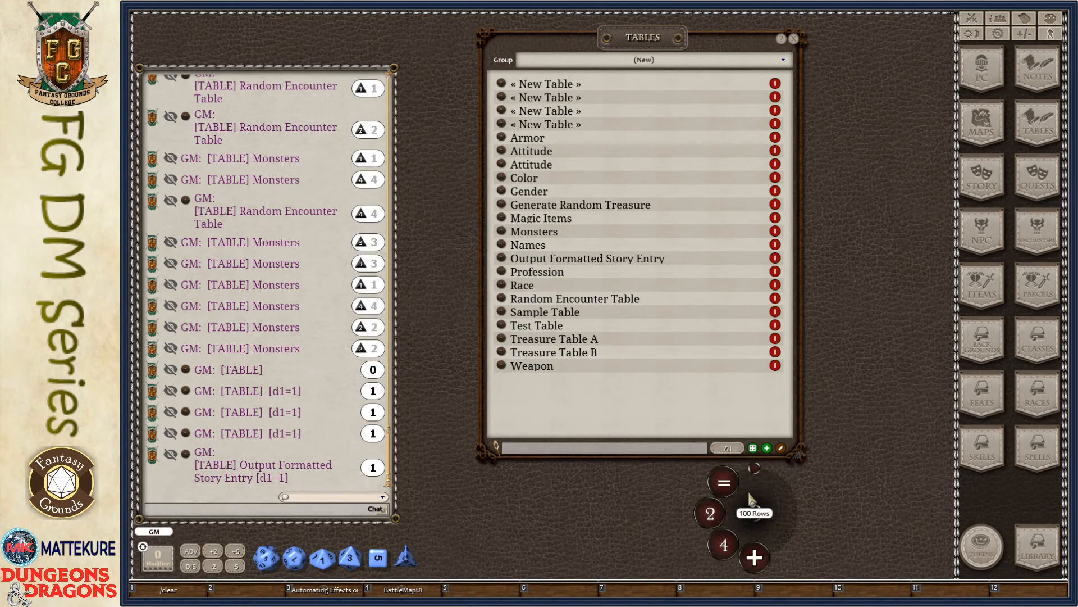
click(723, 483)
scroll(699, 292, down, 3)
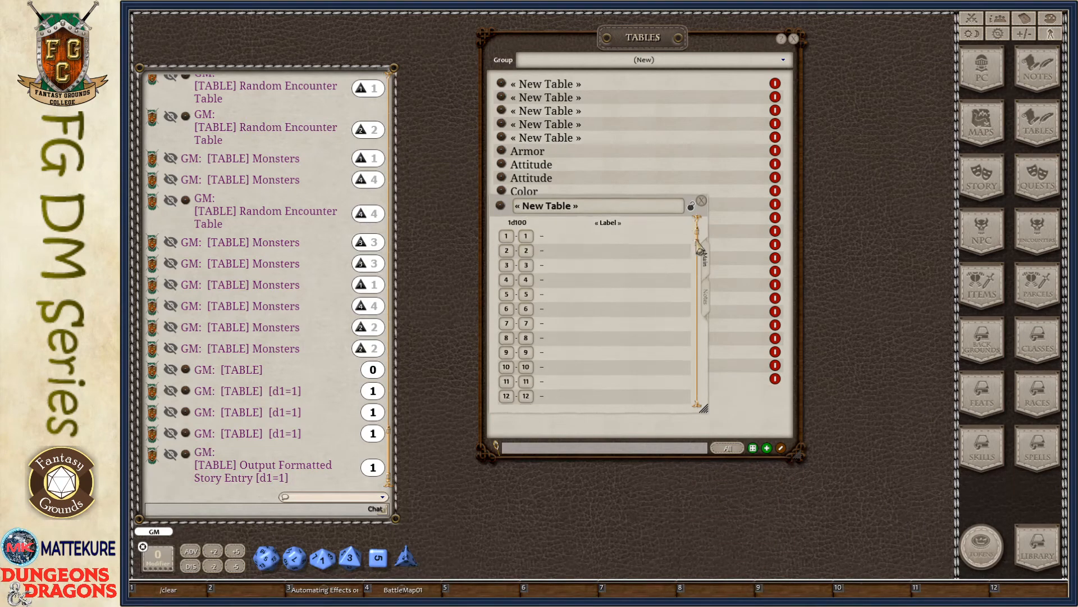
drag(697, 248, 704, 209)
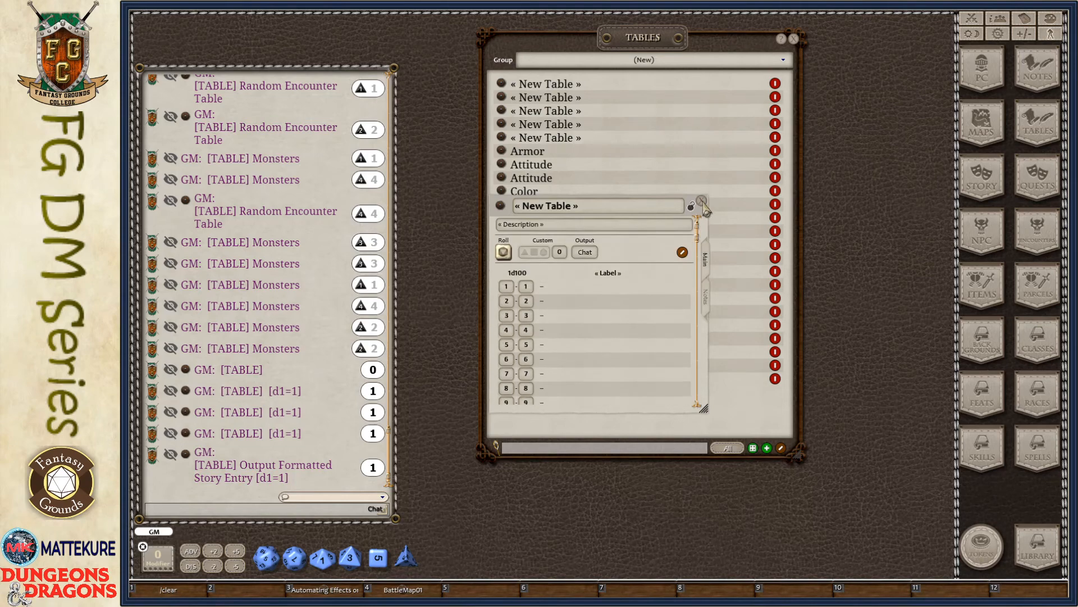
click(703, 203)
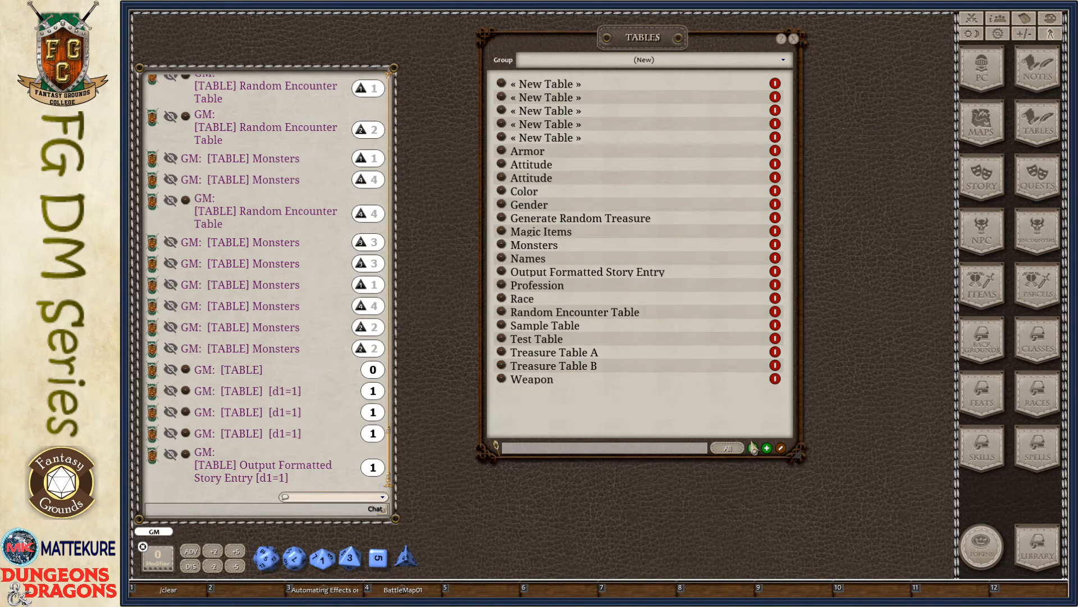
Create another blank table and set its second row's range to 1–20
right_click(618, 401)
click(612, 444)
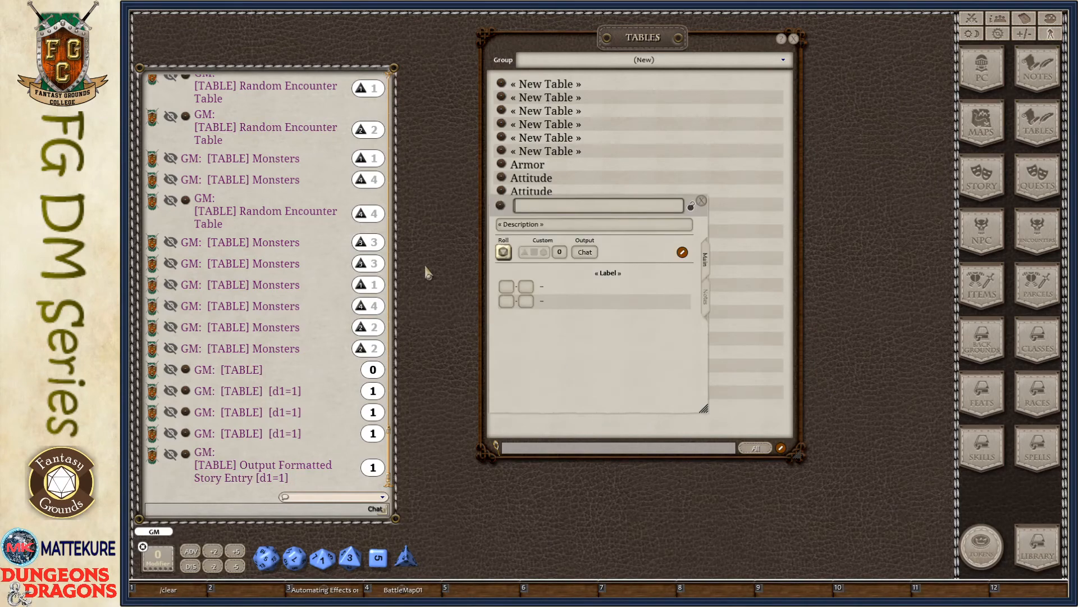
click(507, 287)
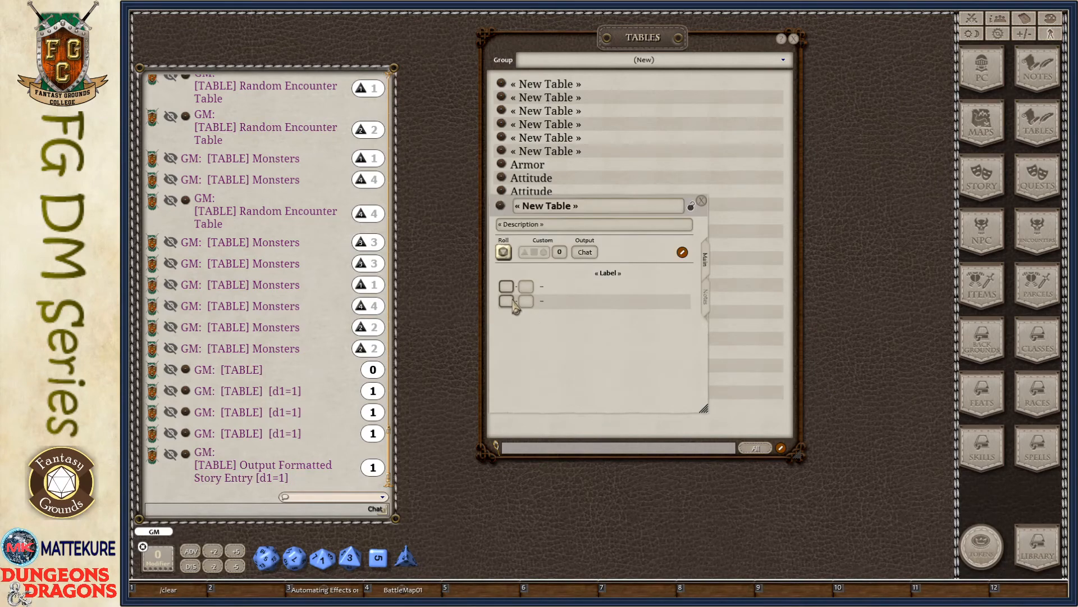
click(513, 301)
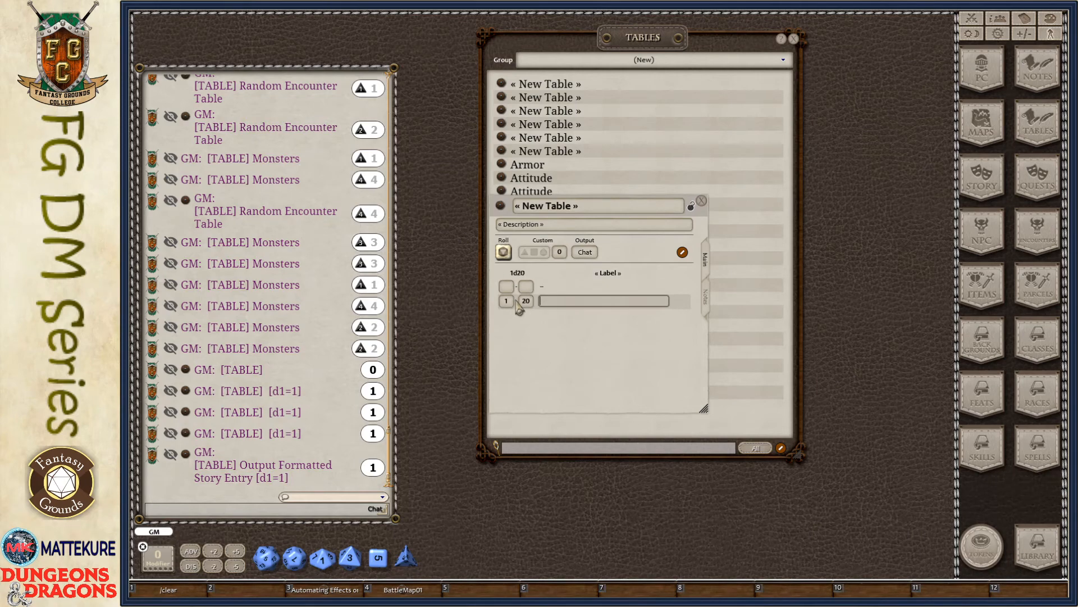
Set the remaining empty row's range to 21–25 and close the table
click(504, 288)
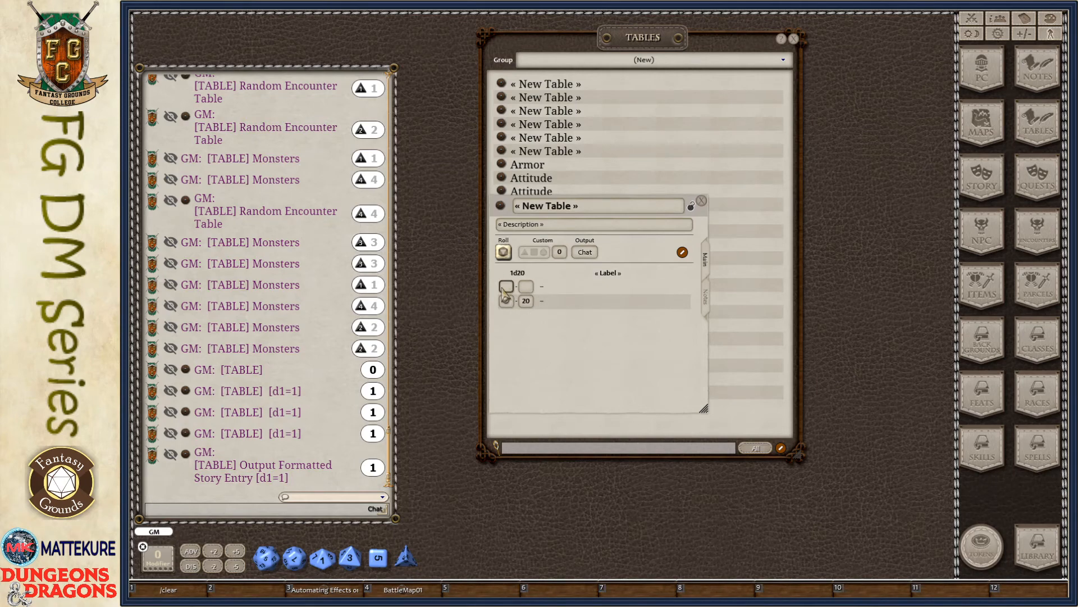
text(21)
key(Tab)
text(25)
key(Tab)
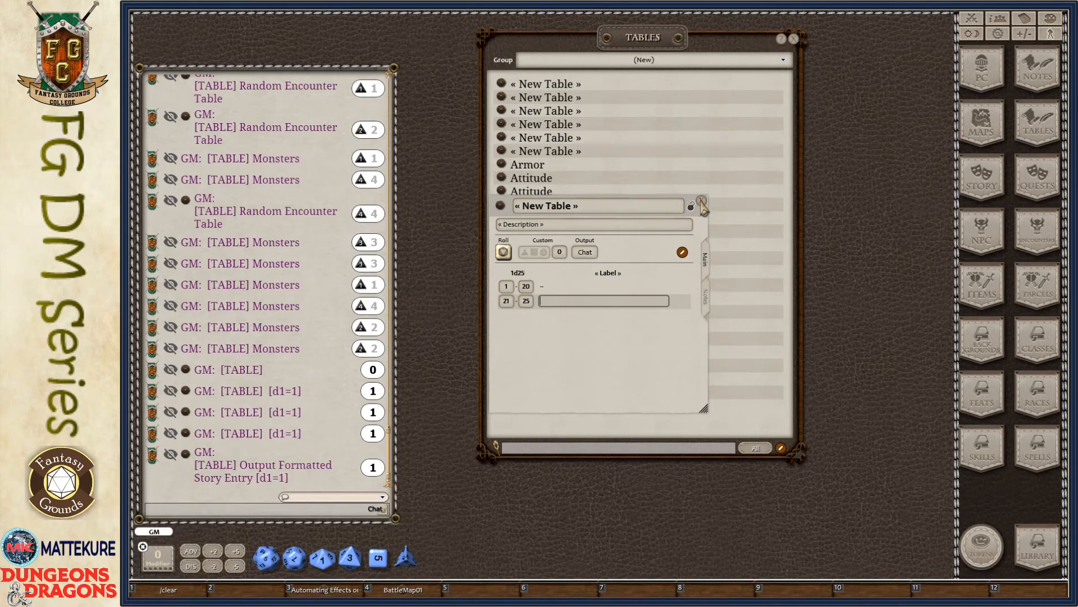
click(702, 201)
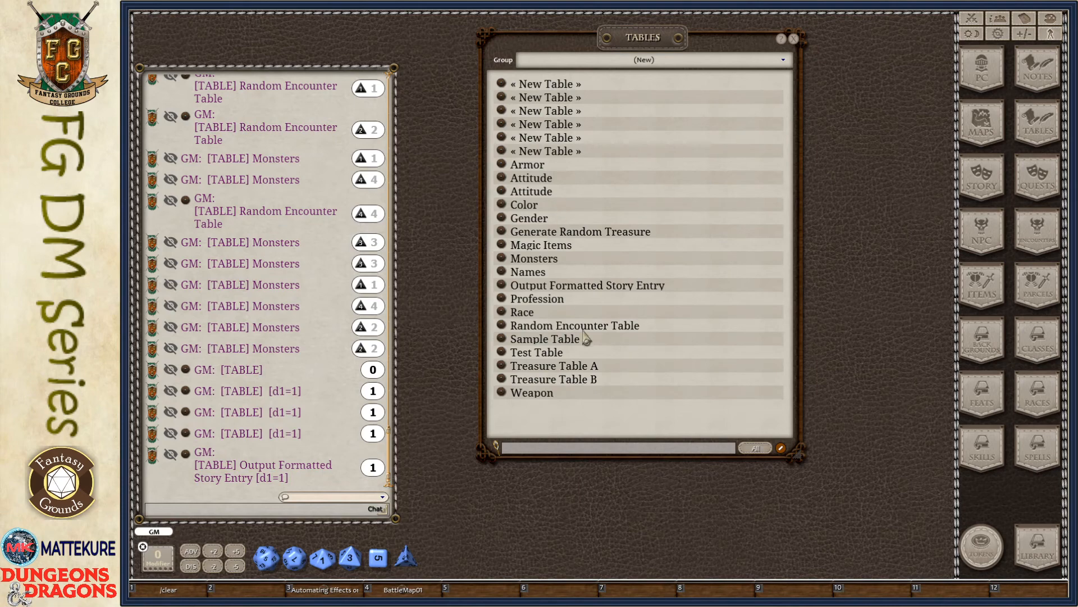
Move the tables list aside, open the story templates list from the story list, and close the story list
drag(664, 39, 809, 132)
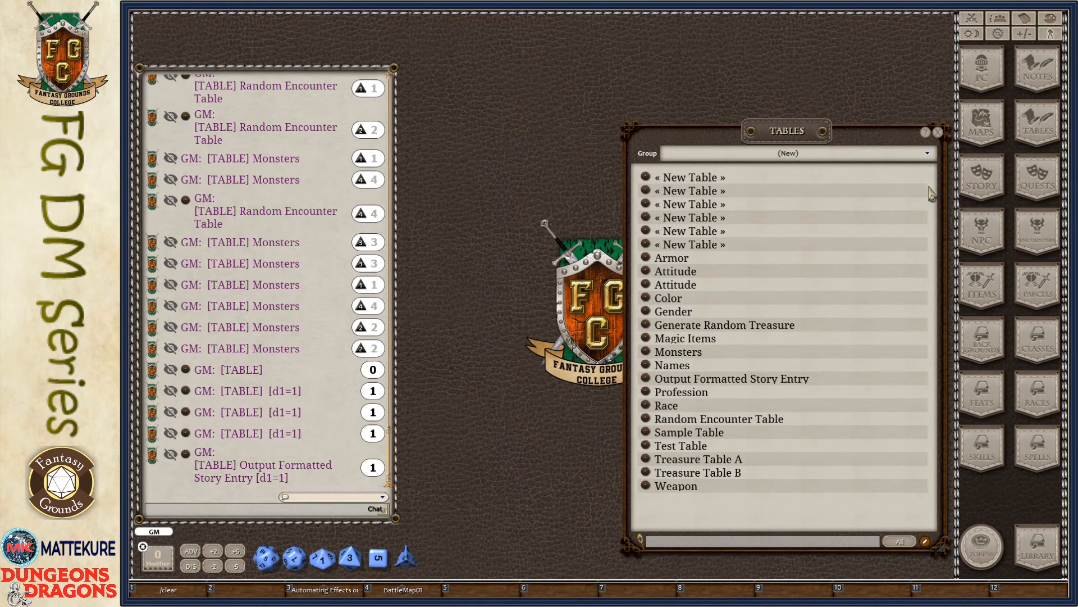
click(991, 181)
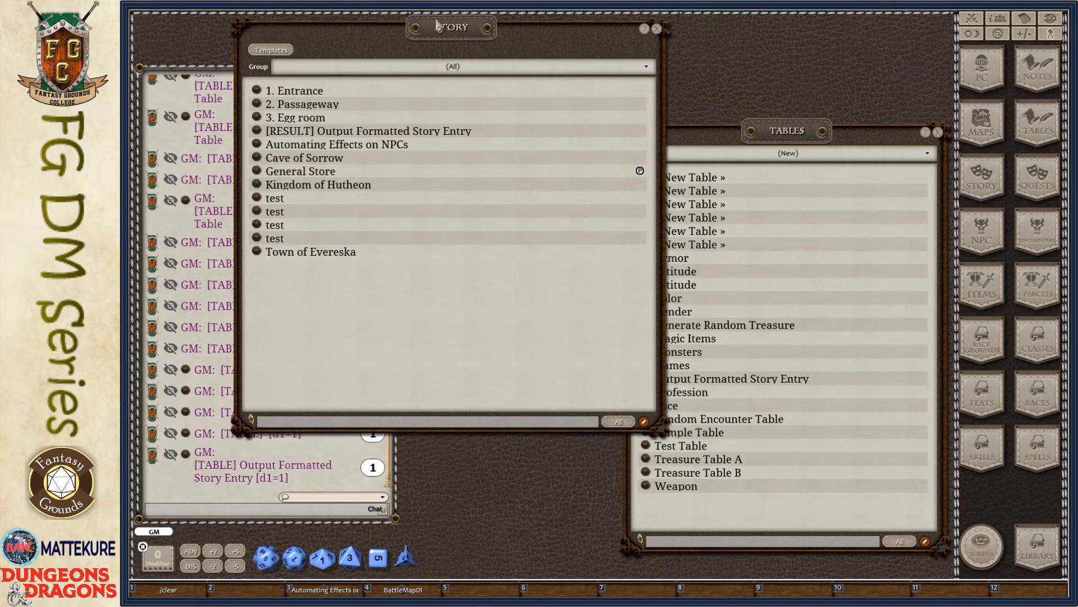
click(275, 51)
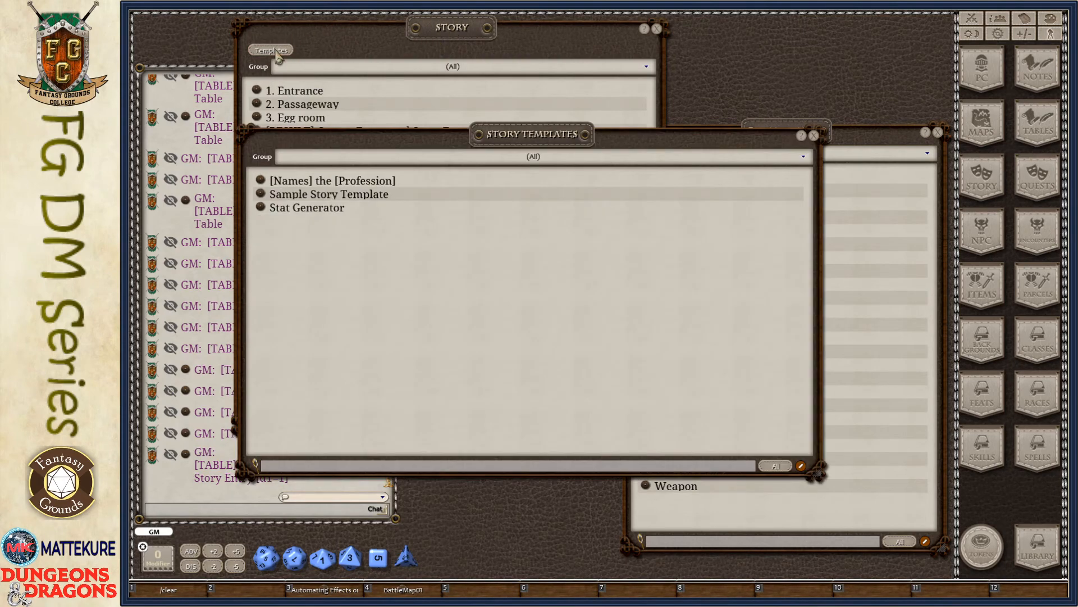
click(656, 29)
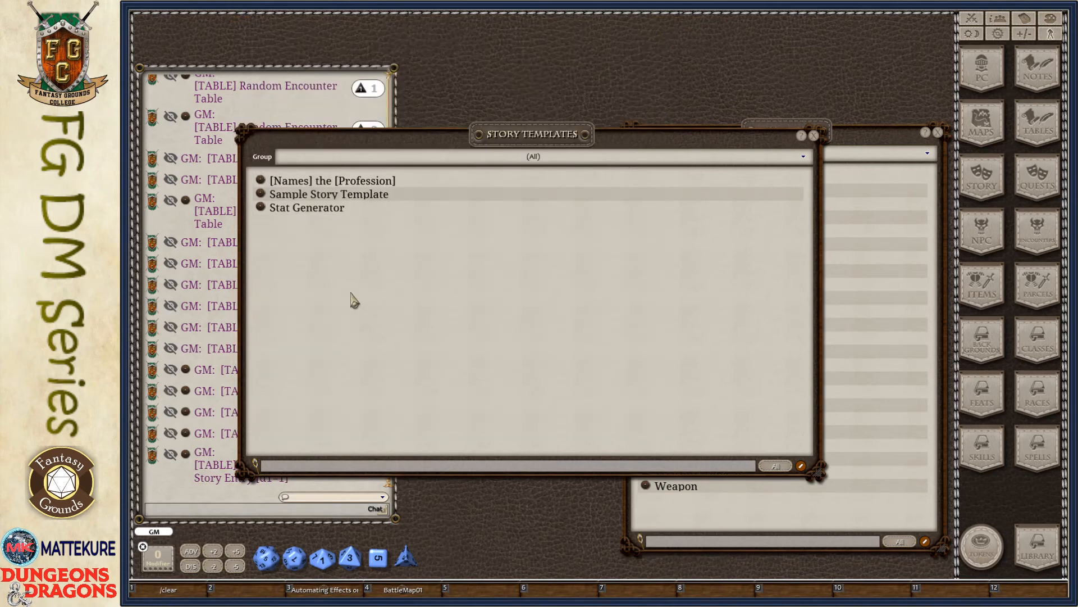
Create a new story template and name it "Story Template"
right_click(308, 269)
click(319, 317)
drag(587, 326, 515, 328)
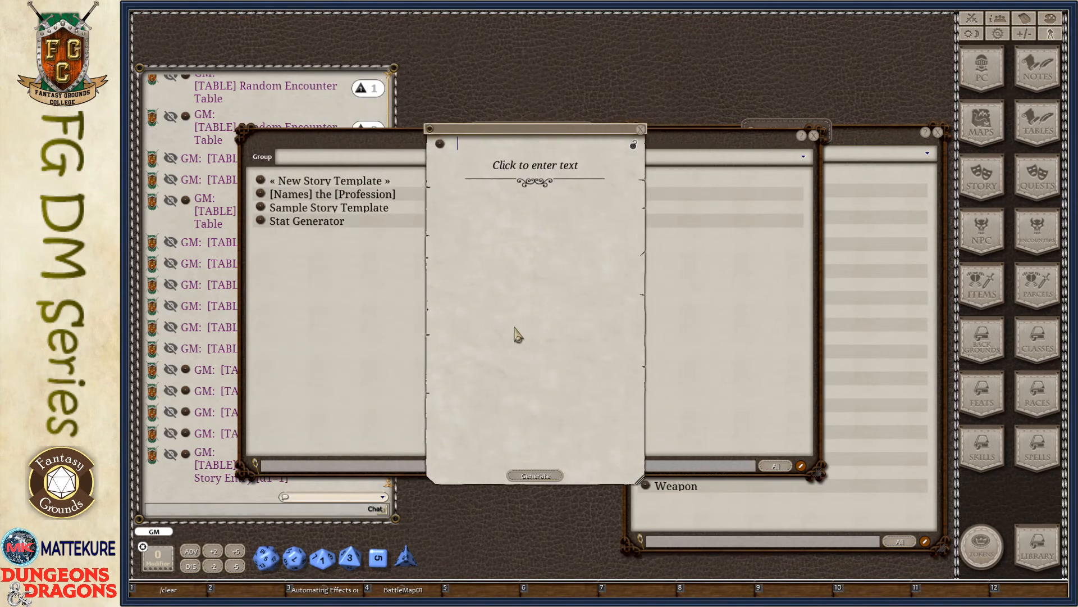
text(Storyt Tem)
key(BackSpace)
key(BackSpace)
key(BackSpace)
key(BackSpace)
key(BackSpace)
text(Template)
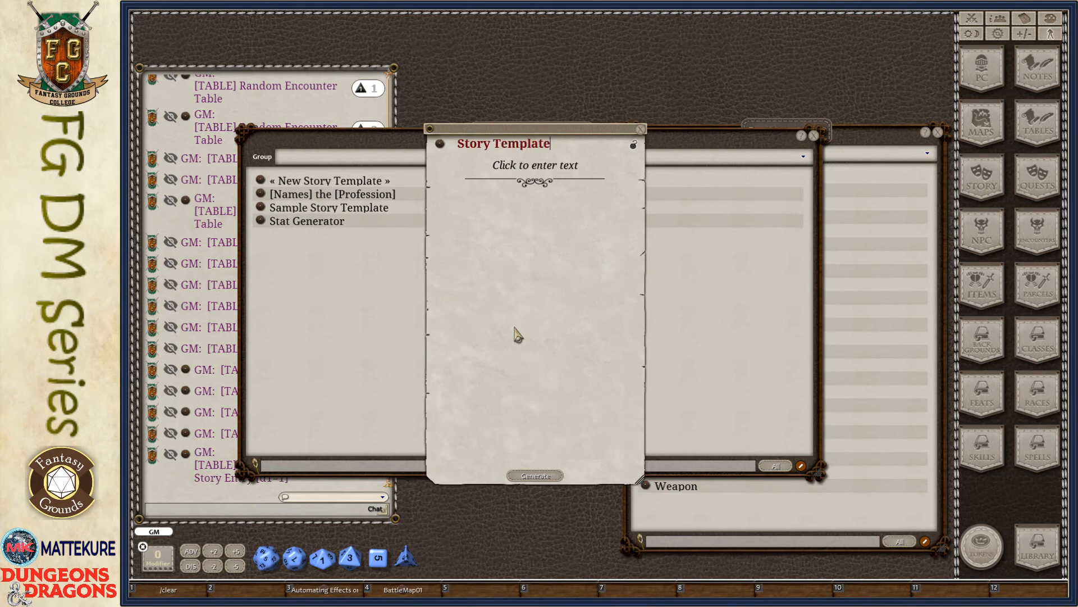
key(Tab)
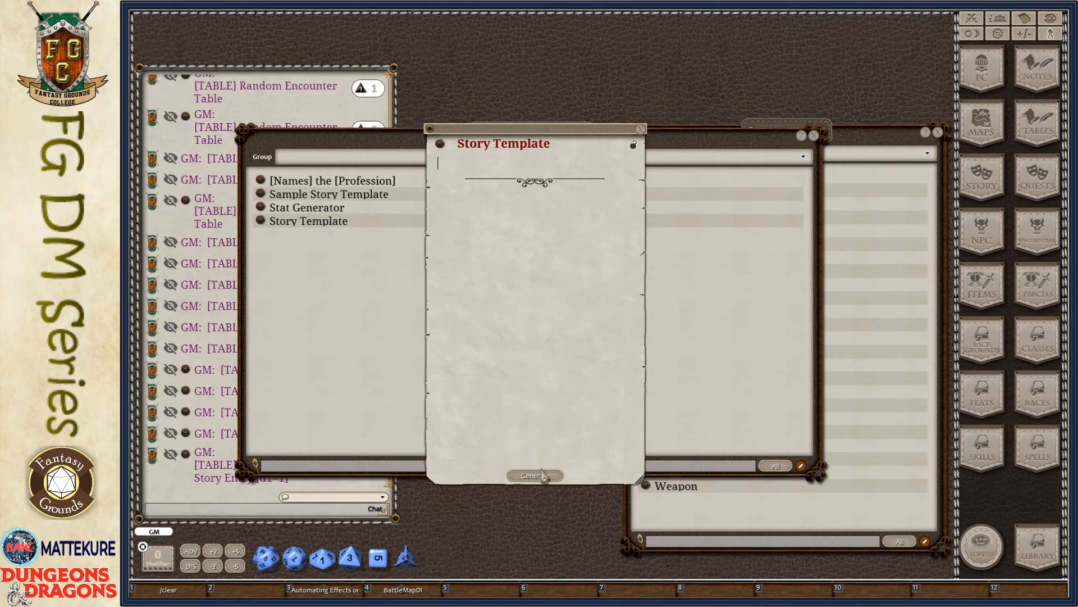
Enter [2d20] as the story template's text, generate a story from it, and close the generated story
drag(513, 284, 527, 243)
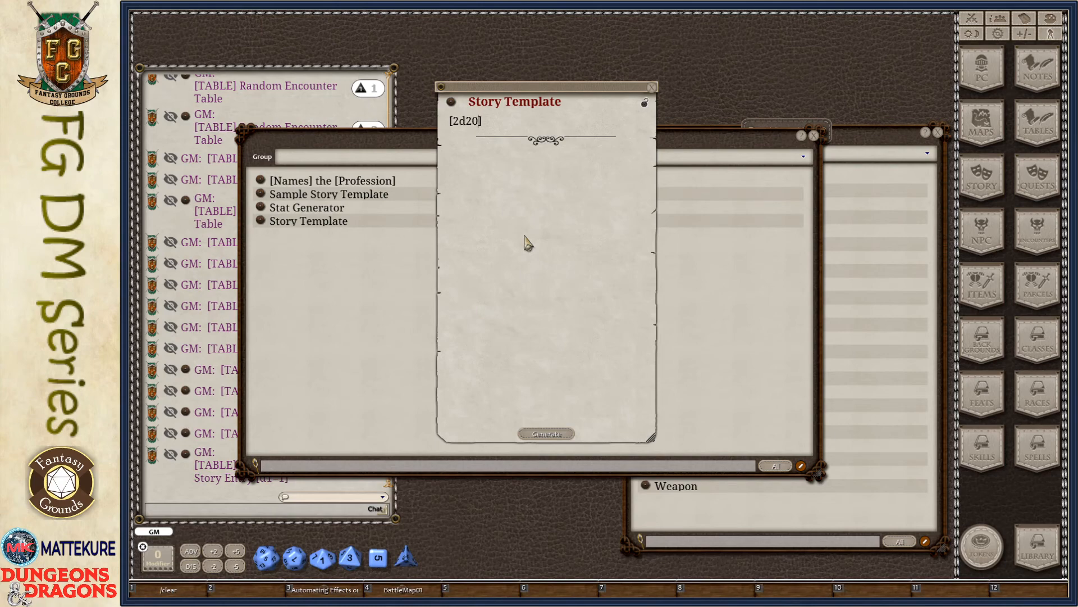
click(545, 434)
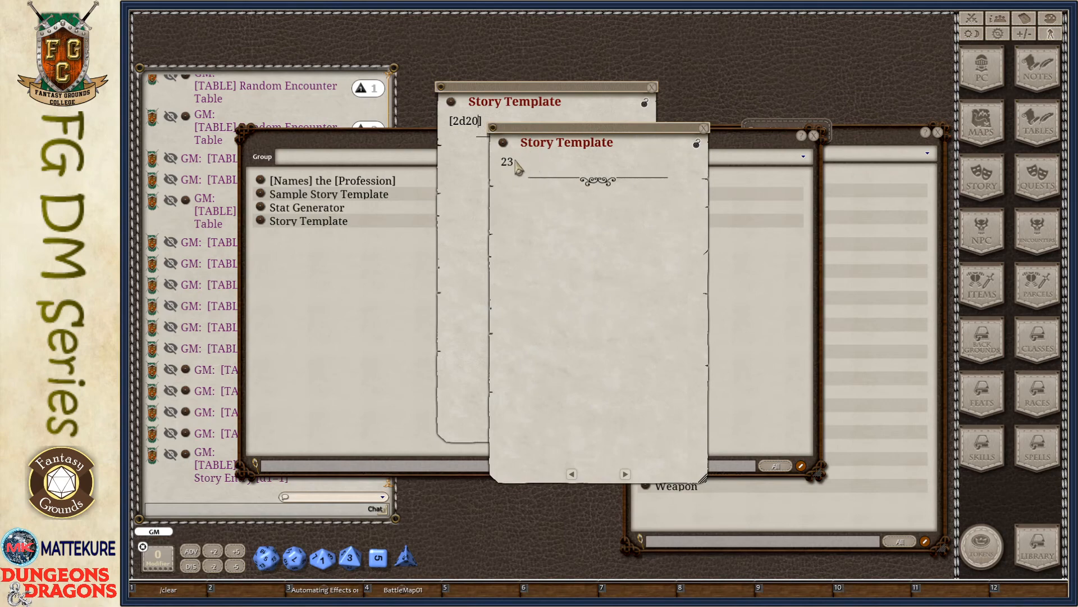
click(703, 129)
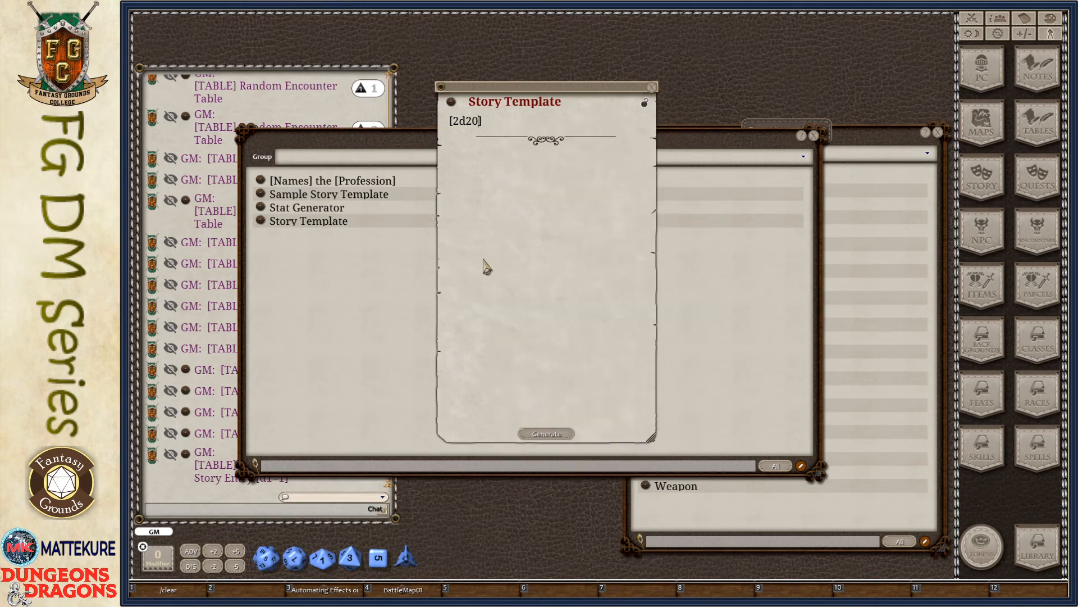
Open and enlarge the Stat Generator template, generate a story from it to review the stat rolls, and close both
drag(484, 260, 646, 224)
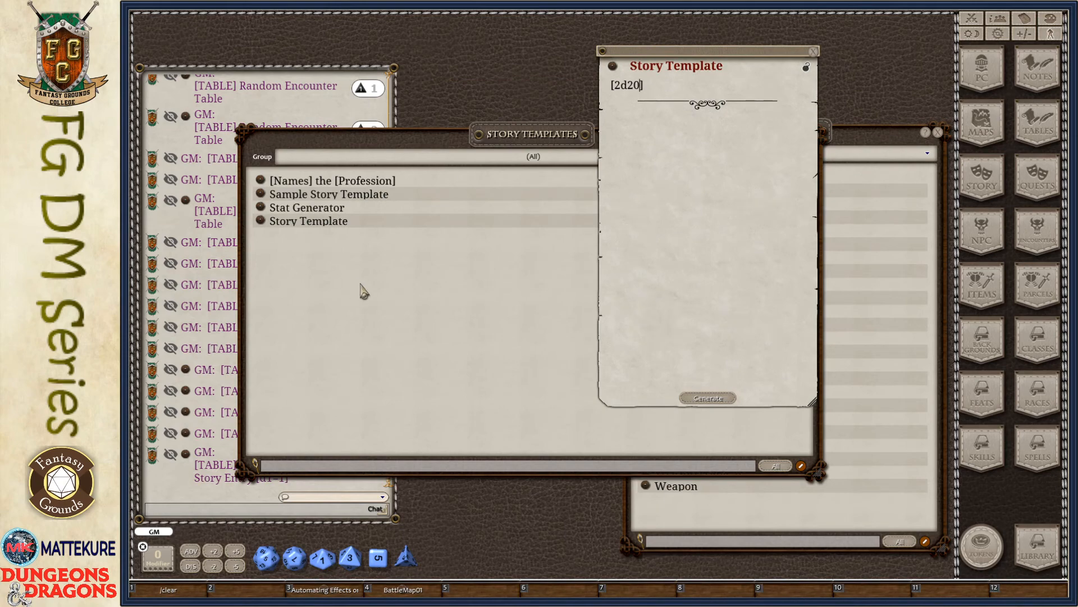
click(258, 207)
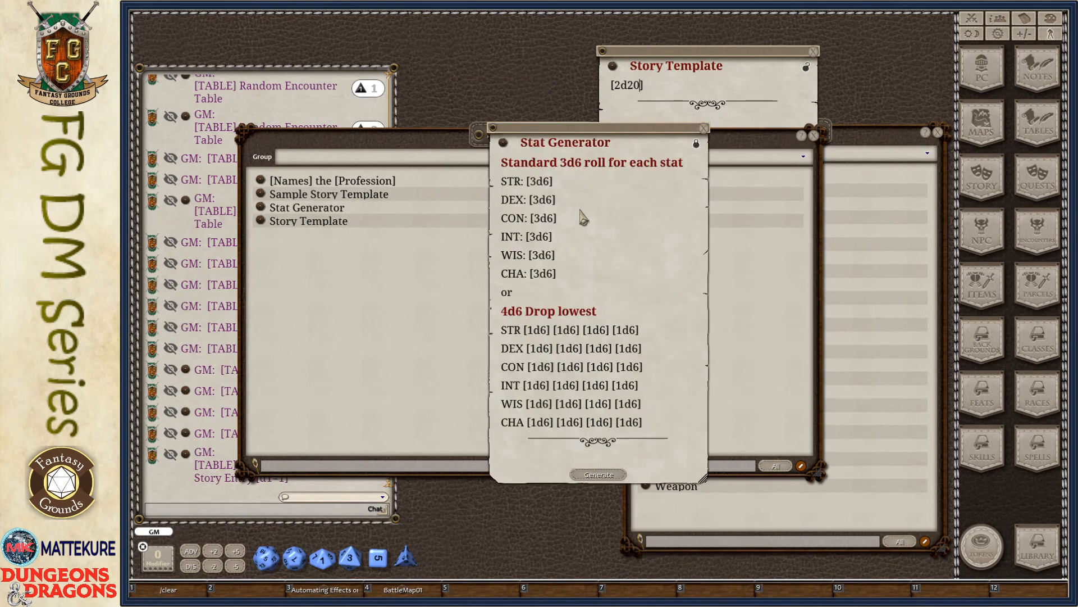
drag(582, 129, 400, 29)
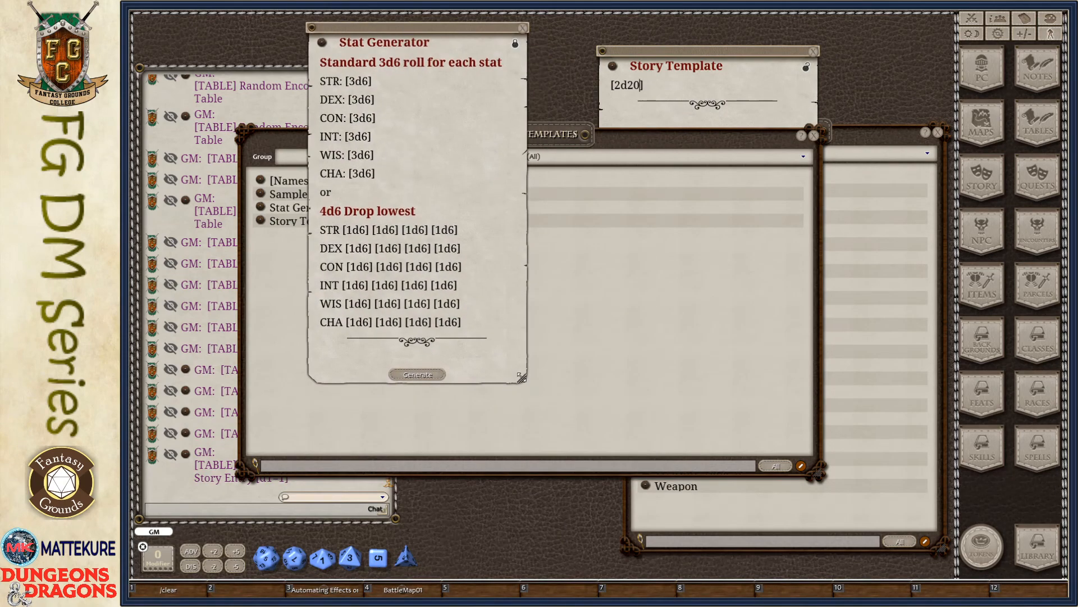
drag(520, 378, 620, 491)
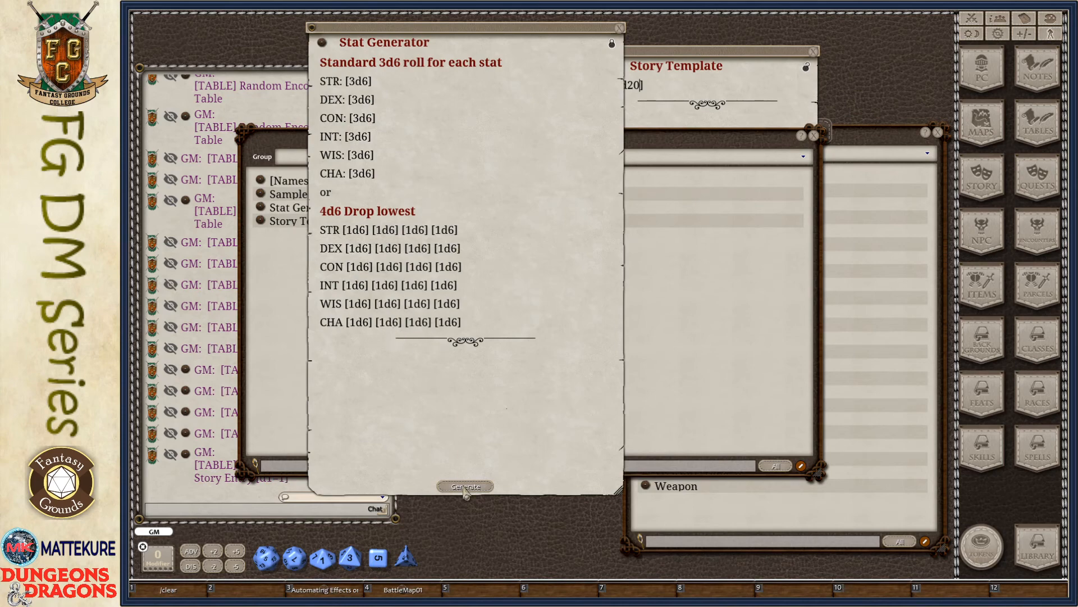
click(465, 487)
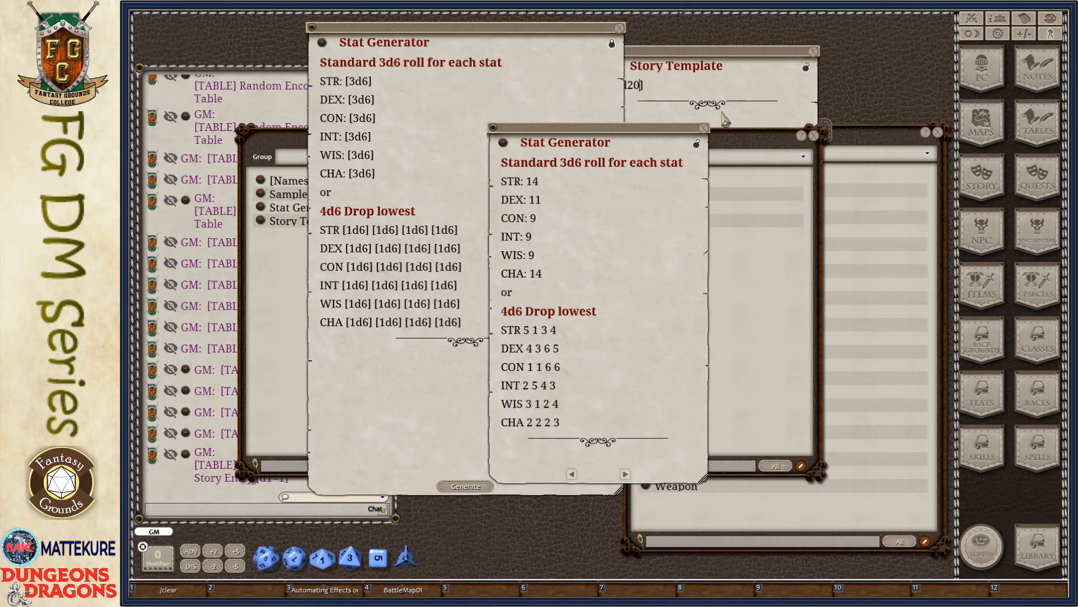
click(704, 128)
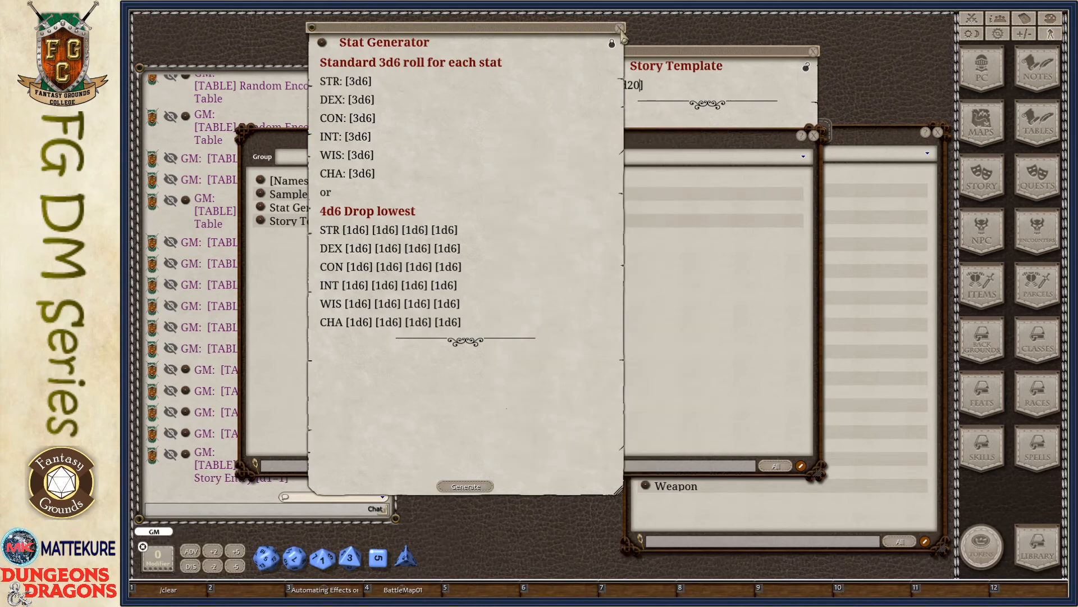
click(620, 29)
Move the story templates list aside, shift the Story Template window clear, and bring the tables list to the front
drag(369, 288, 343, 287)
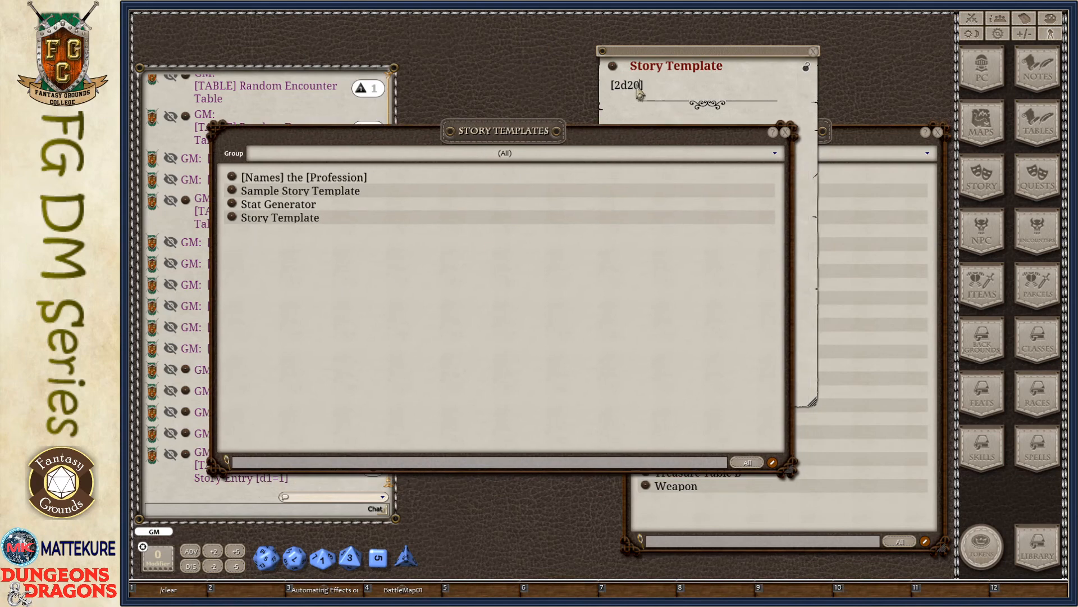
click(675, 97)
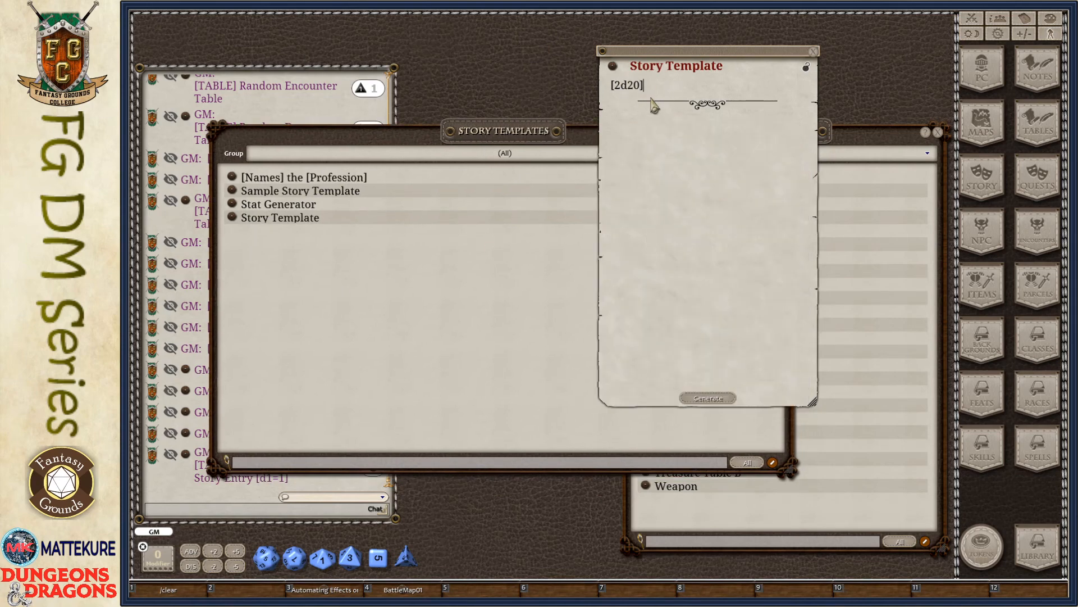
drag(704, 214, 520, 205)
click(844, 150)
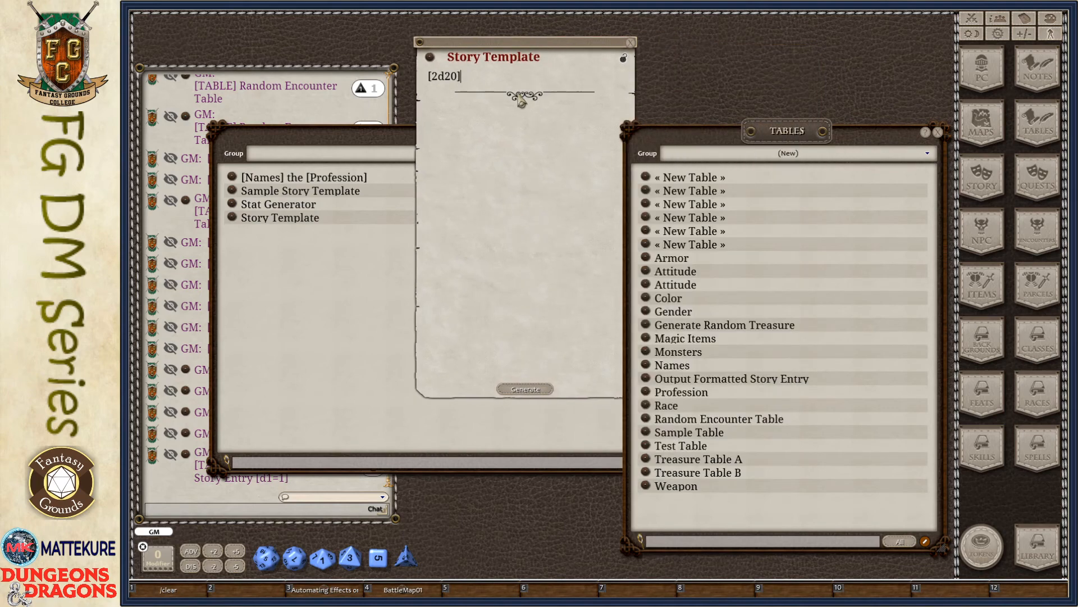
Replace the Story Template's text with [Attitude], generate a story from it, and close the generated story
drag(510, 83, 386, 77)
key(BackSpace)
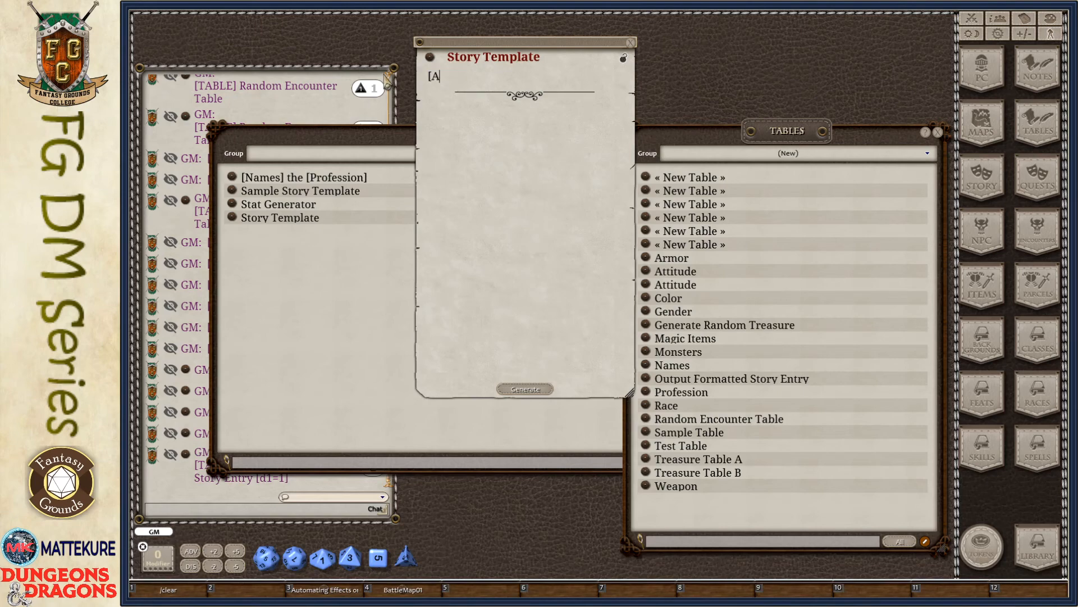
text([Attitude)
click(526, 389)
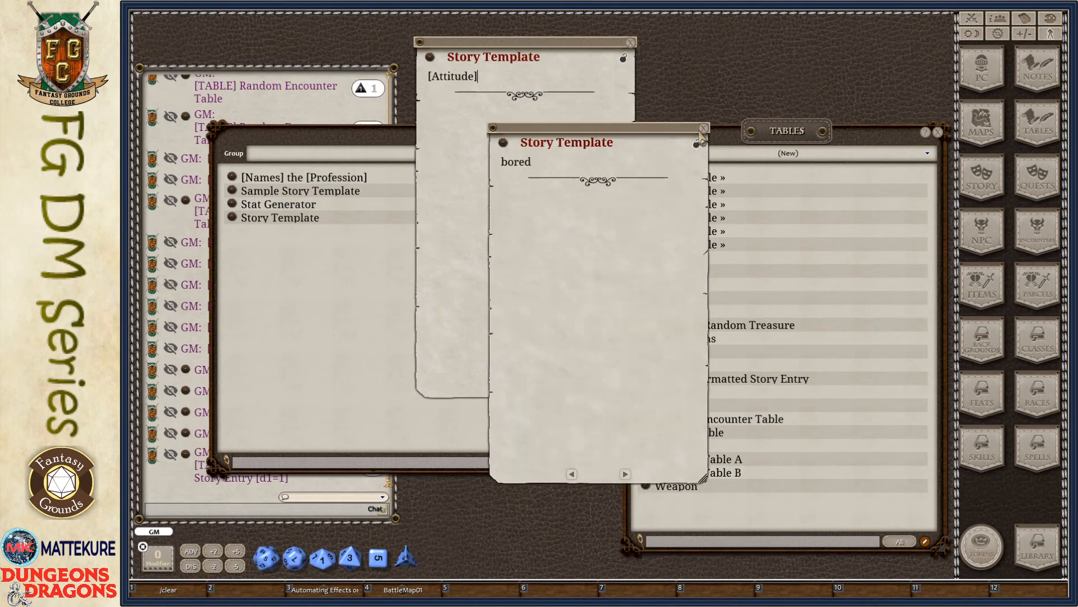
click(702, 128)
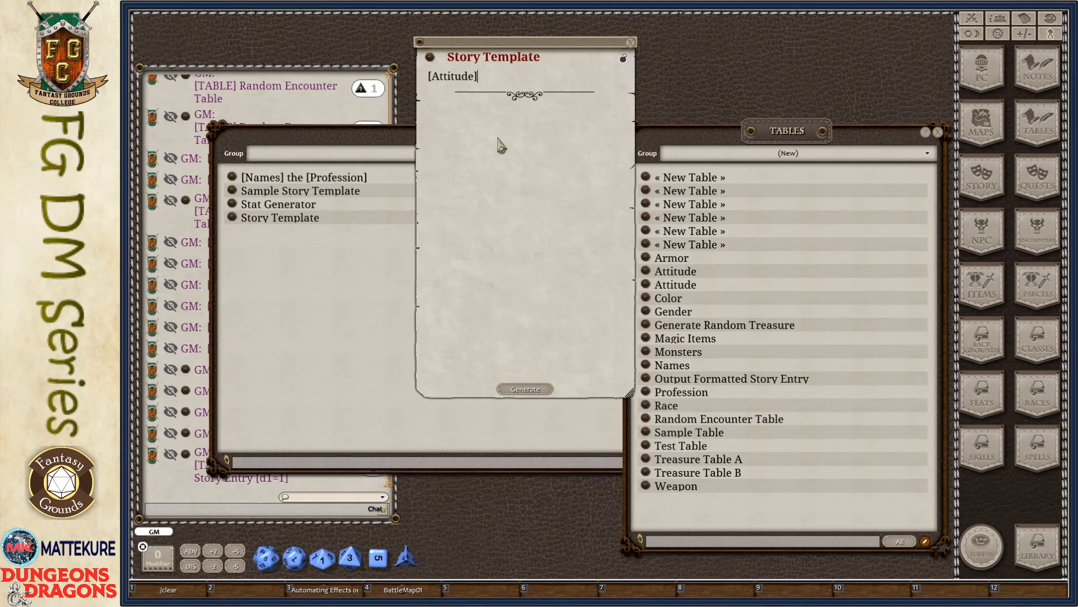
Add [Names] and [Profession] to the Story Template on separate lines below [Attitude]
drag(552, 237, 540, 248)
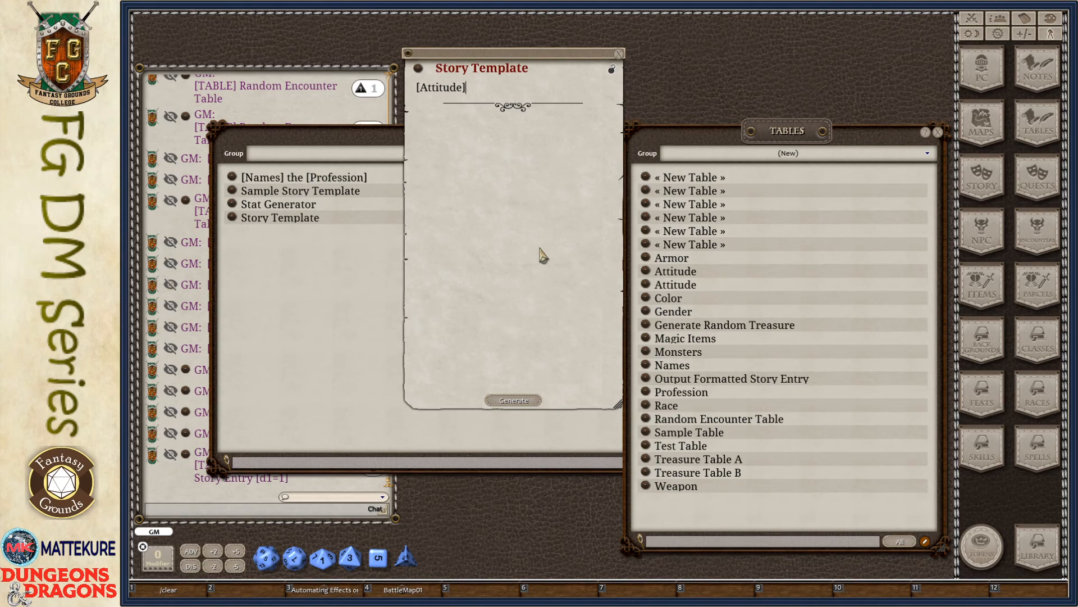
key(Return)
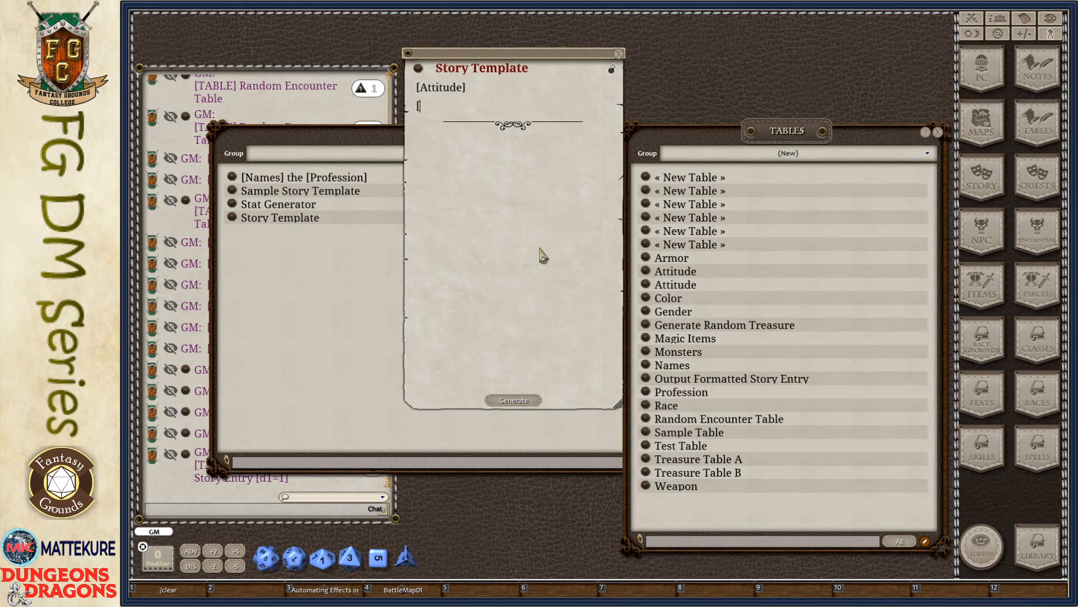
text([names)
key(BackSpace)
key(BackSpace)
key(BackSpace)
key(BackSpace)
key(BackSpace)
text(Names])
key(Return)
text([)
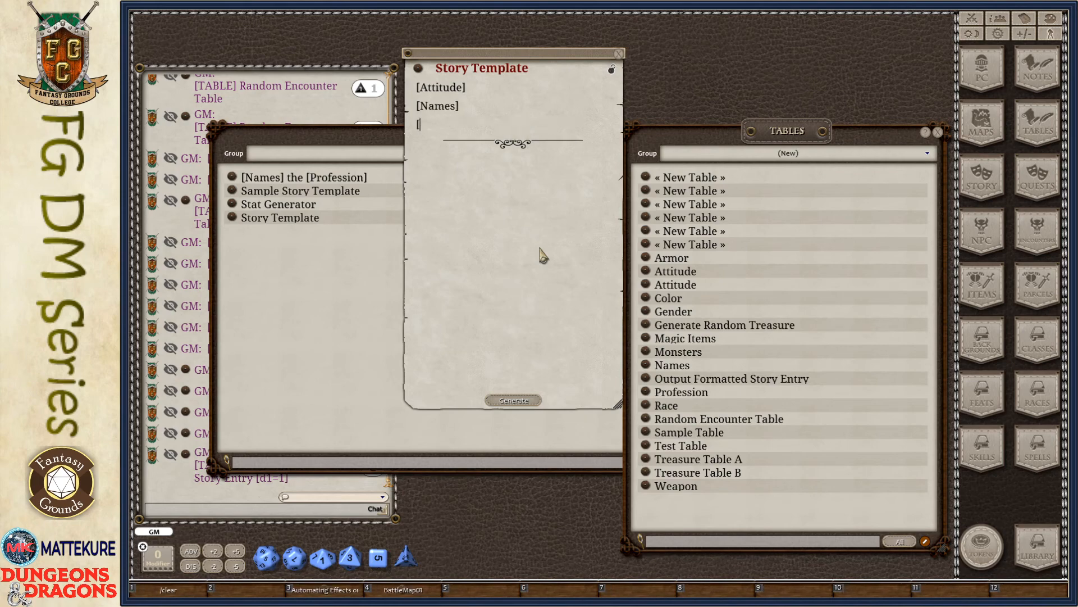
text(Profession)
Format the [Attitude] line as a bullet, the [Names] line as a link, and the [Profession] line as a framed table cell
click(439, 88)
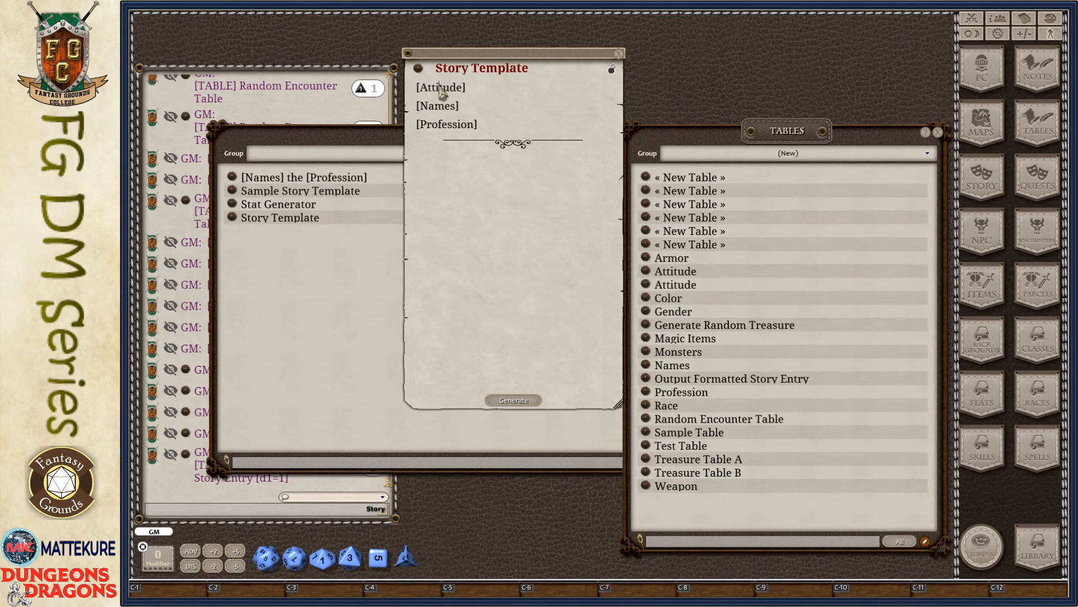
key(ctrl+4)
click(464, 107)
double_click(422, 107)
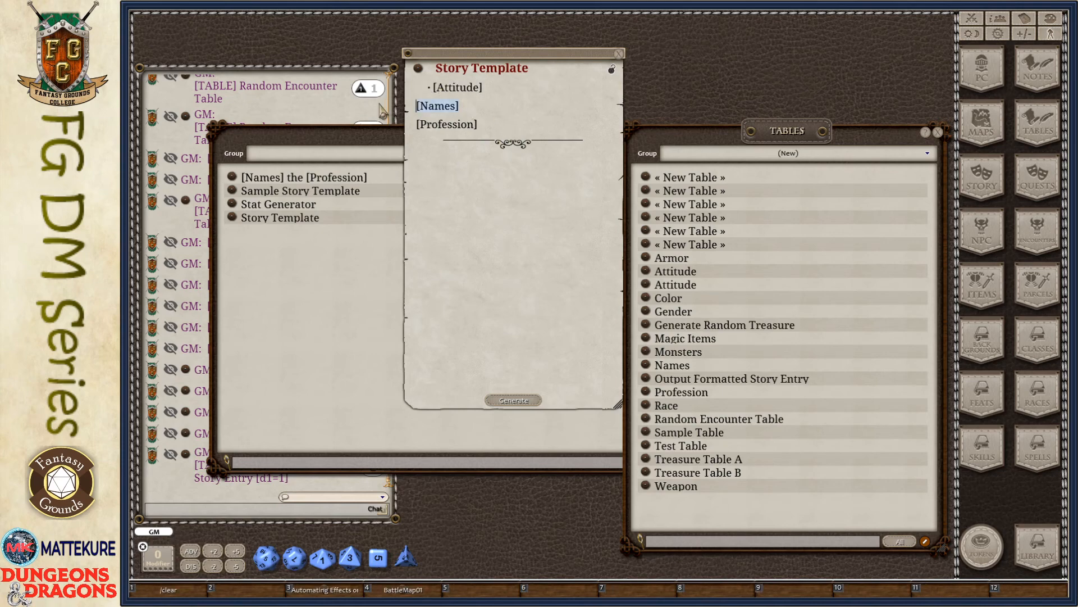
key(ctrl+4)
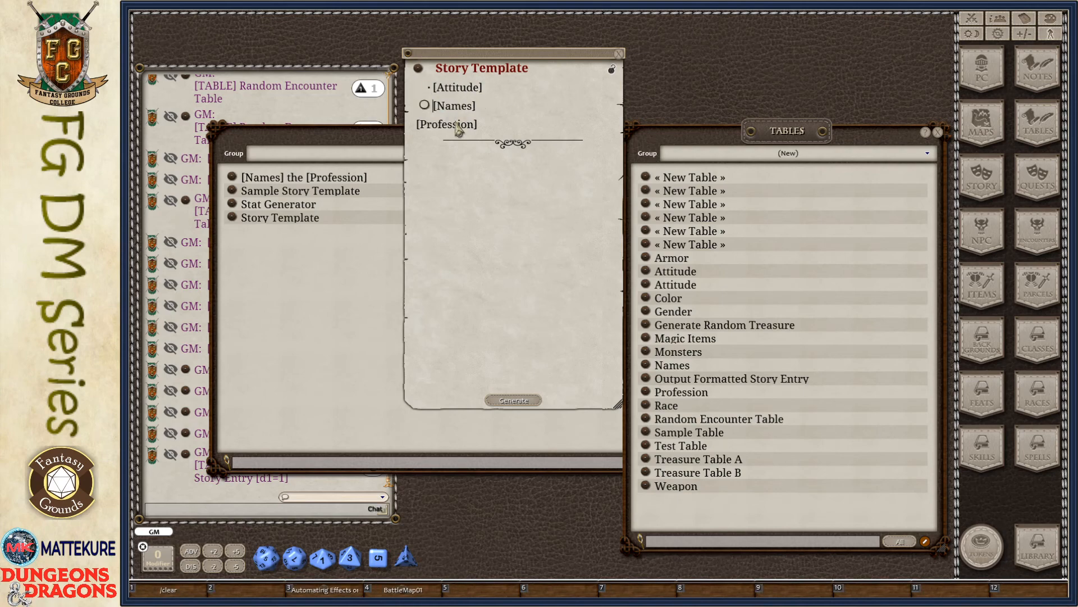
drag(494, 125, 378, 124)
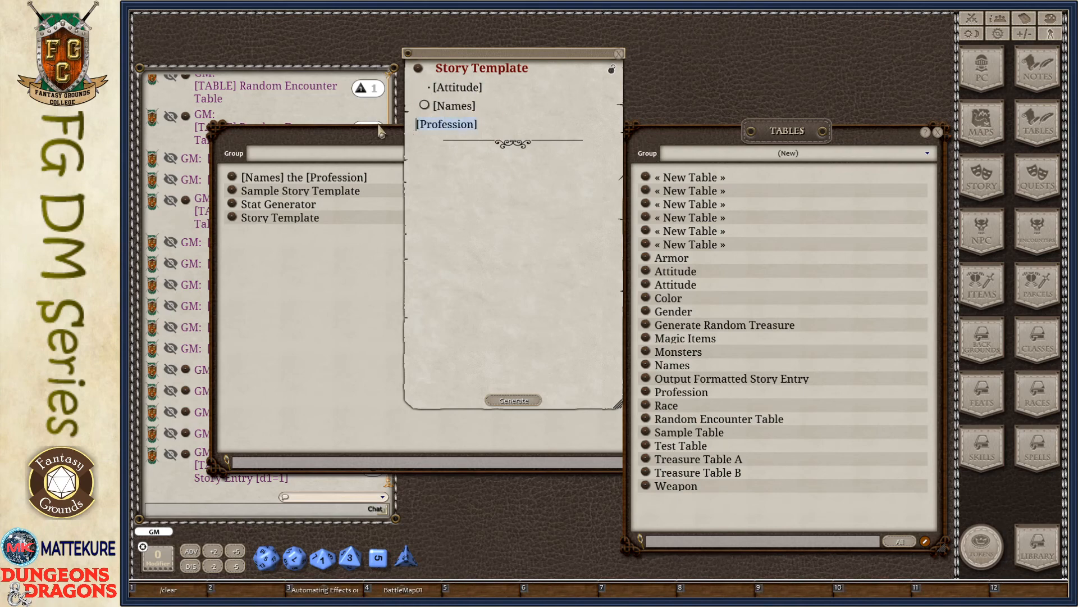
key(ctrl+3)
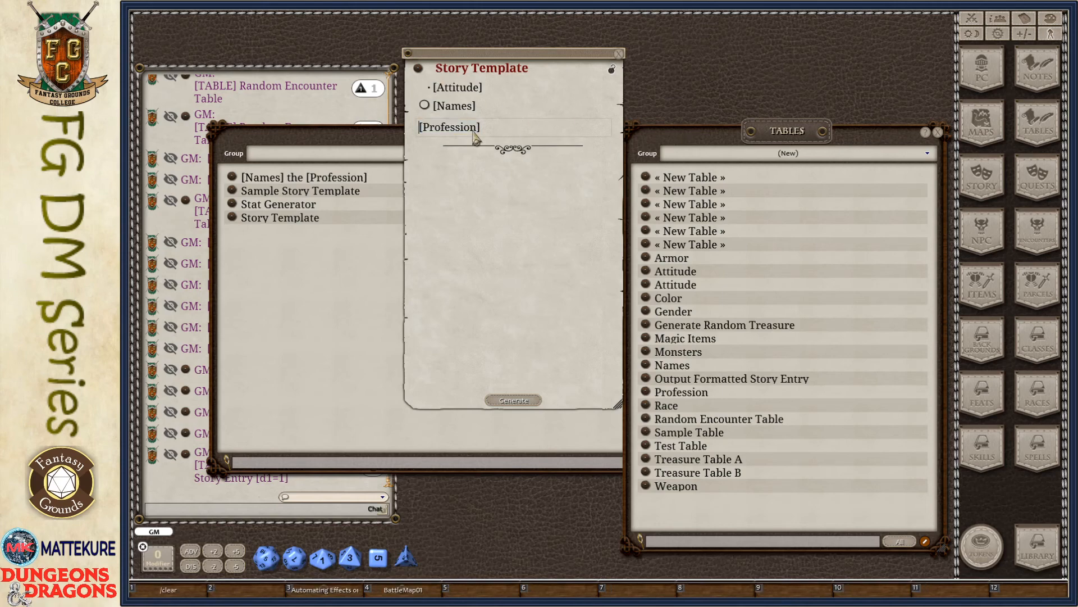
Generate a story from the formatted Story Template and close the generated story
click(506, 126)
click(516, 400)
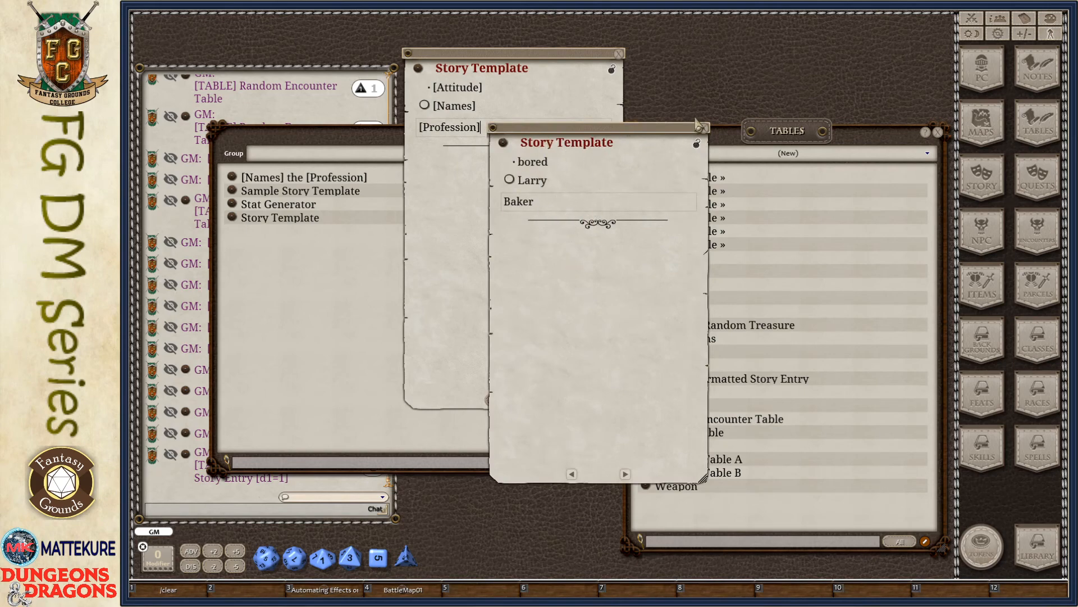
click(704, 130)
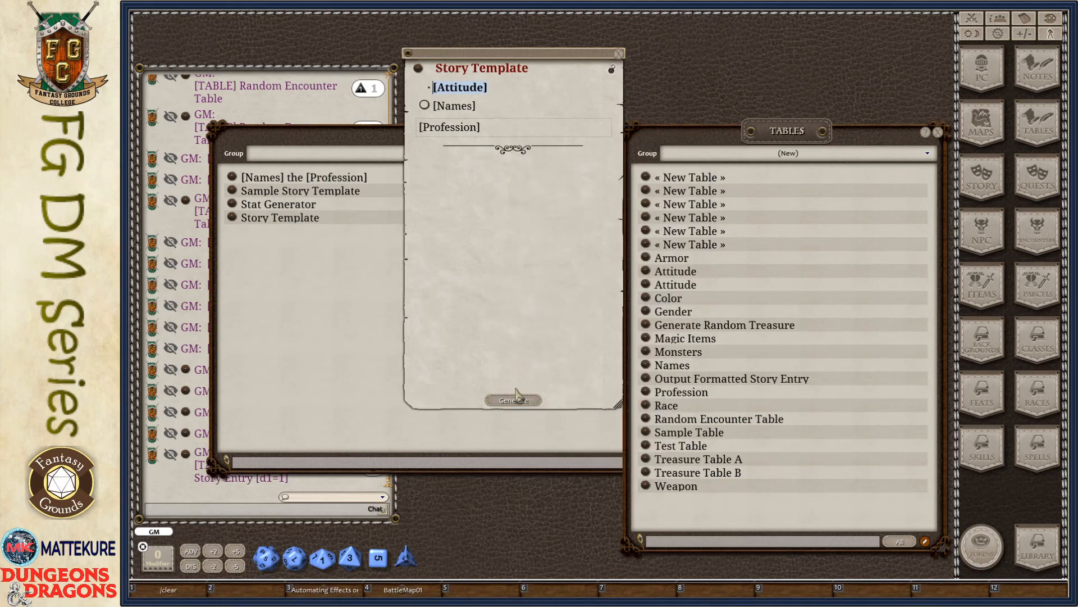
Make [Attitude] bold, generate another story, and close both the generated story and the Story Template
click(514, 401)
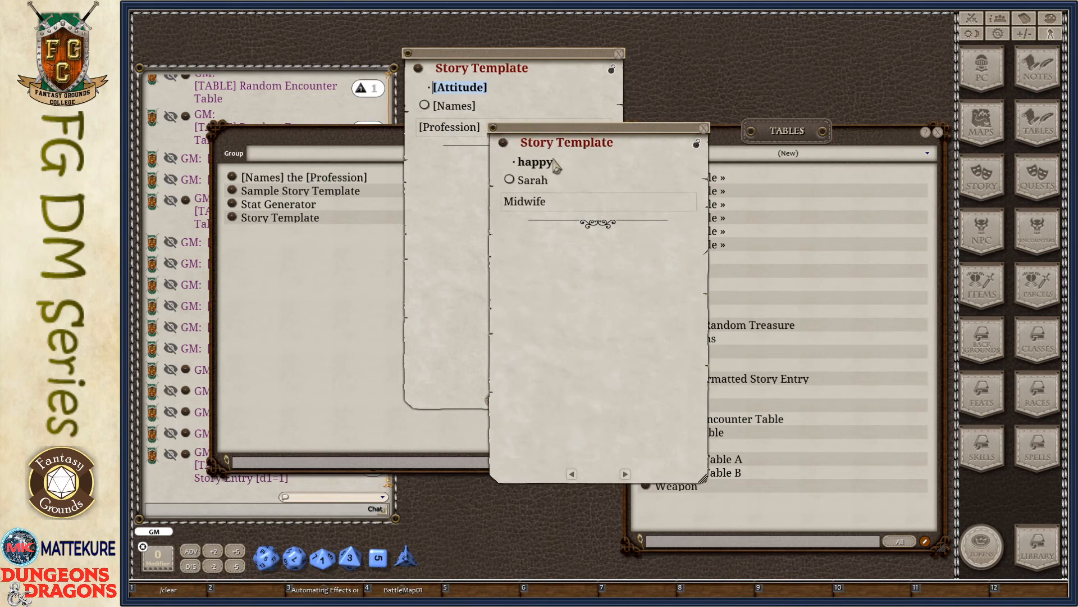
click(704, 128)
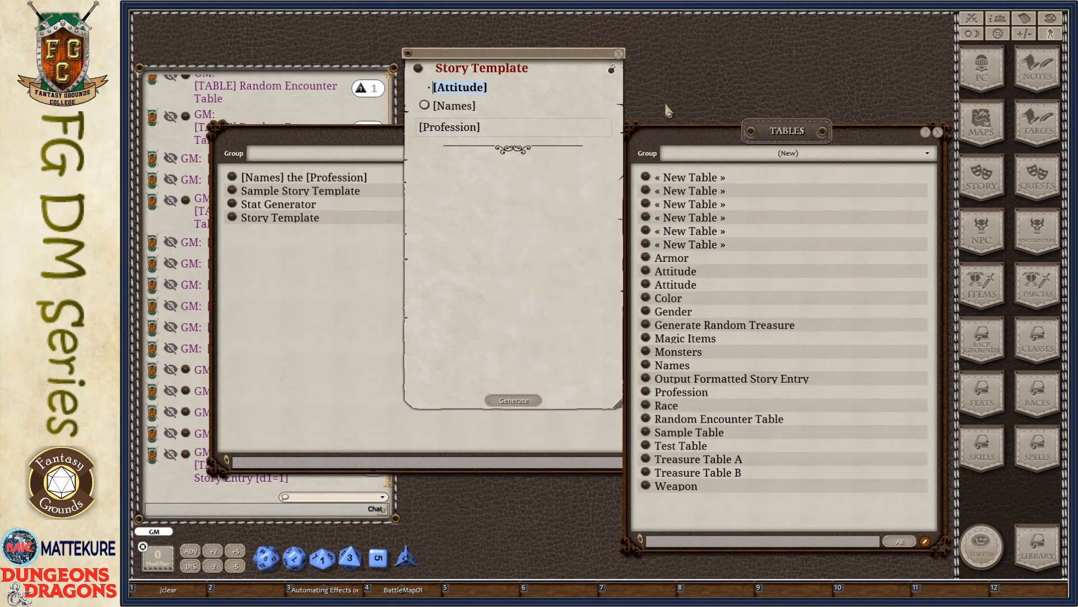
click(619, 54)
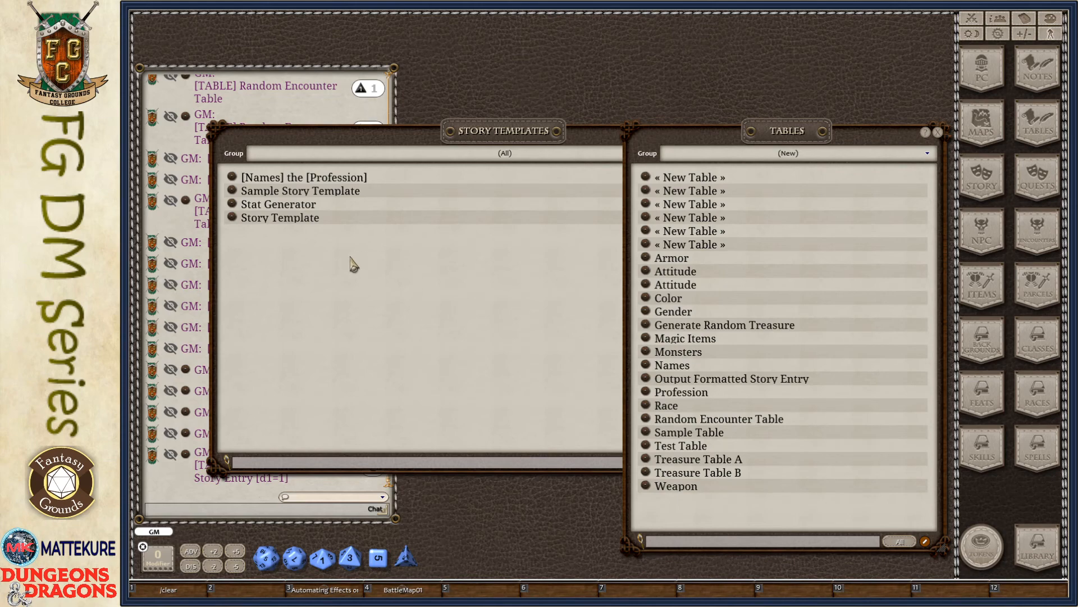
Reopen the Story Template from the list, clear all of its text, and shift its window slightly
click(236, 220)
click(234, 218)
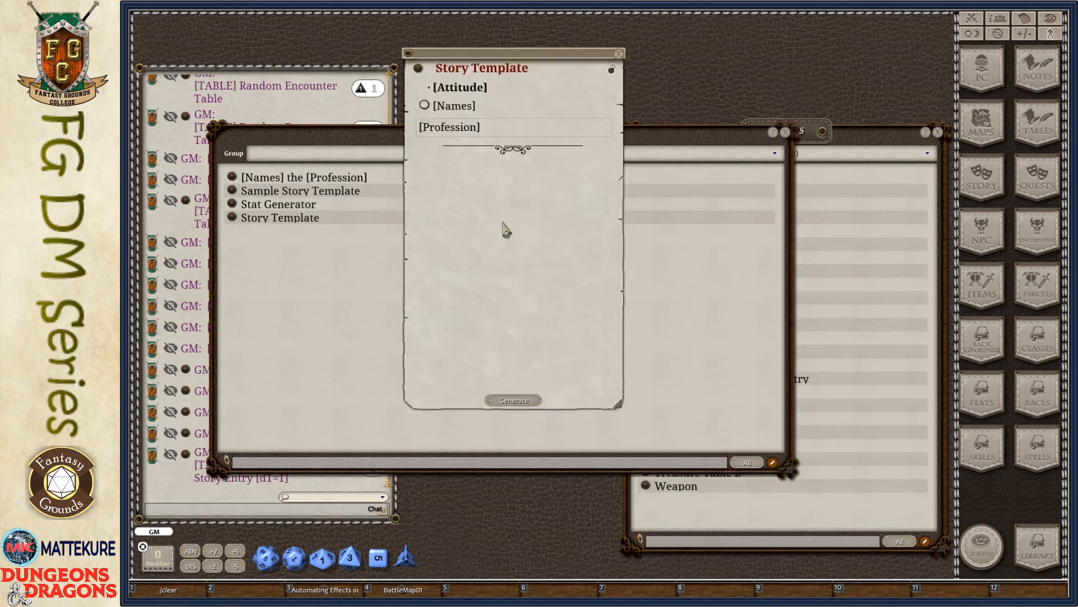
key(Delete)
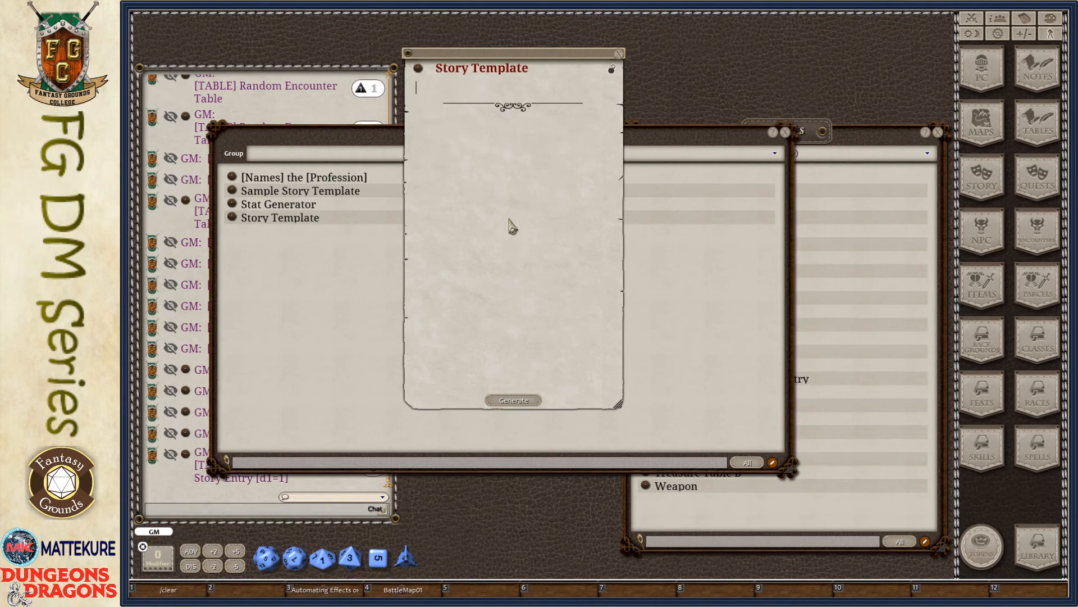
drag(524, 262, 518, 274)
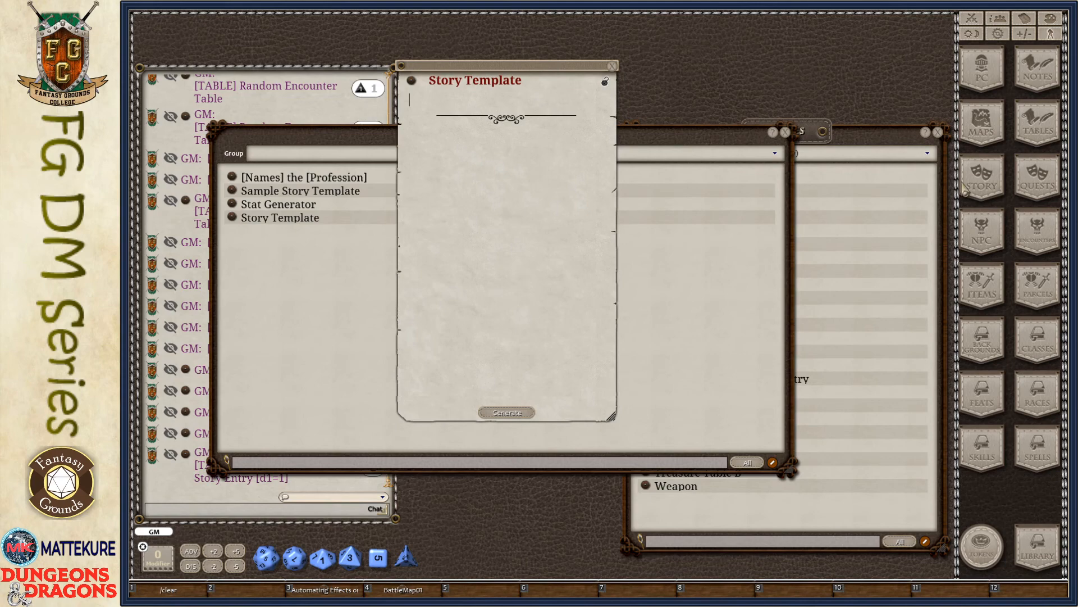
Enter [Attitude] and <Attitude> on separate lines of the Story Template, then generate a story and close it
click(849, 145)
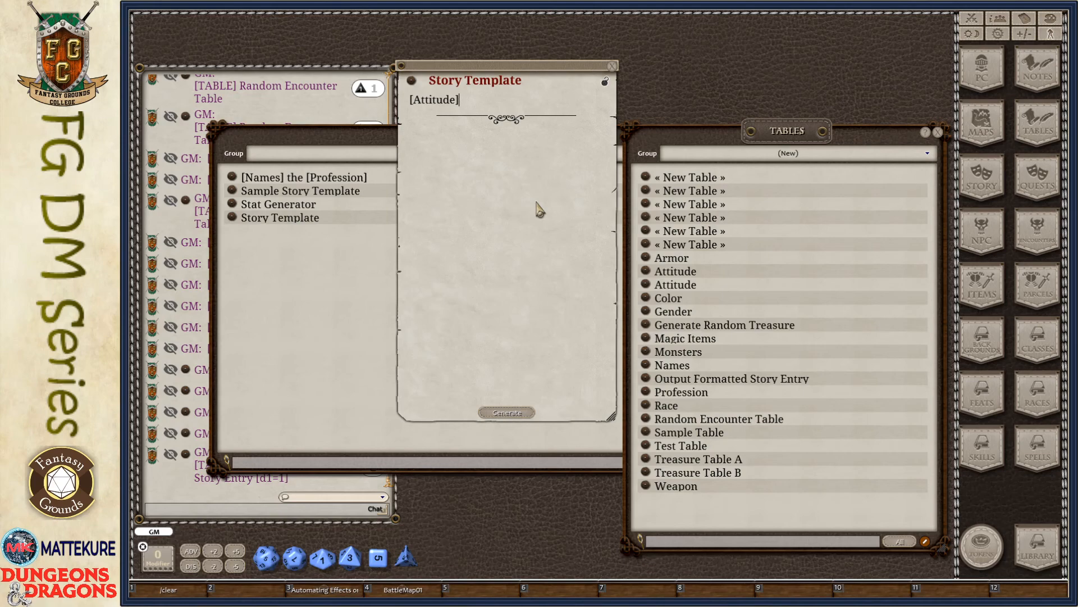
key(Return)
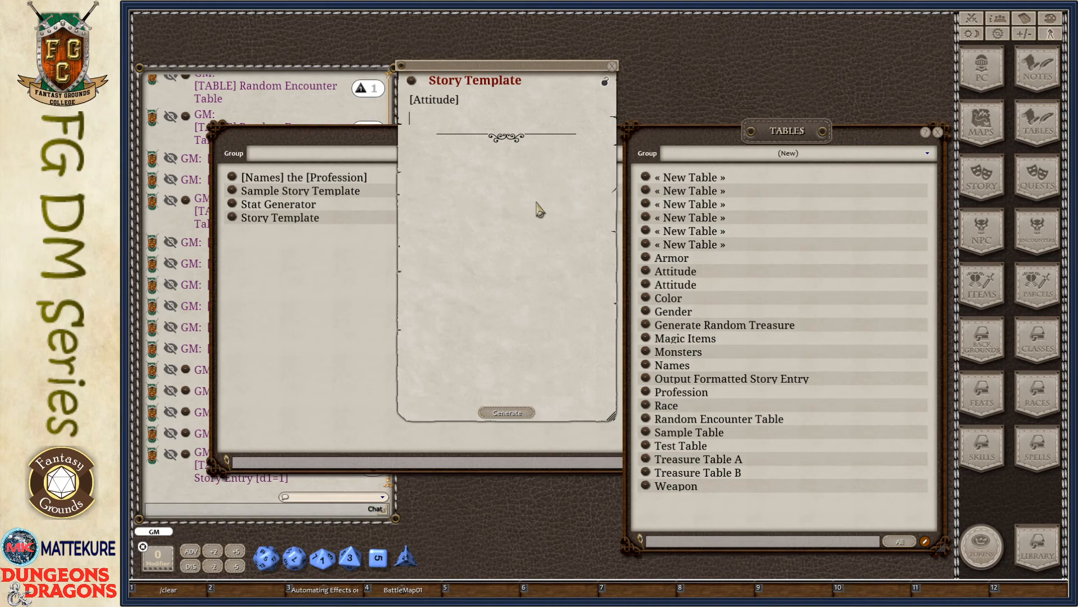
text(<Attitude>)
click(483, 99)
click(507, 413)
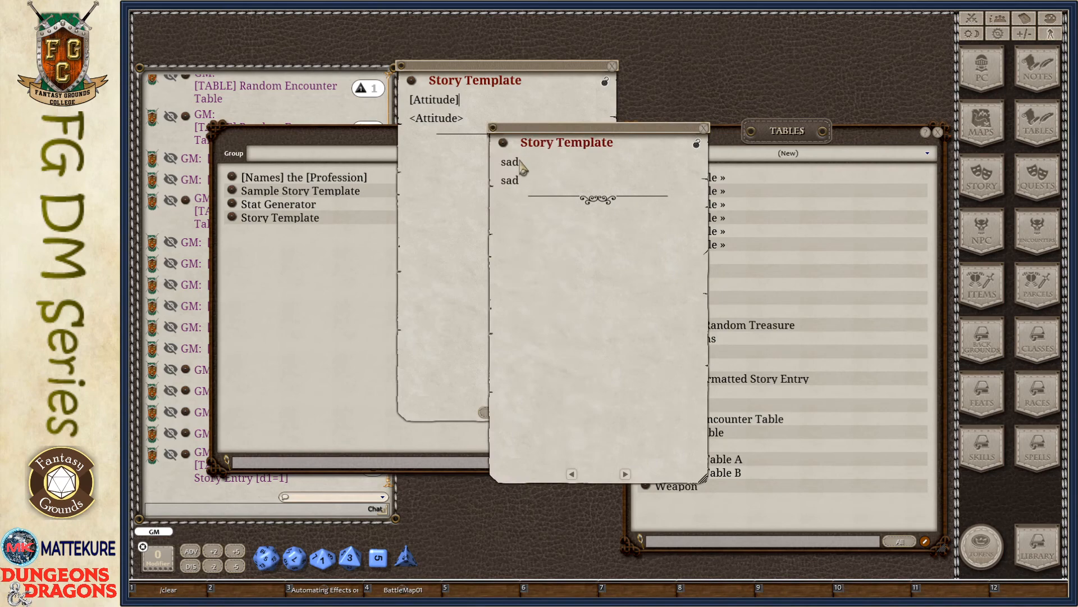
click(705, 131)
drag(512, 258, 564, 238)
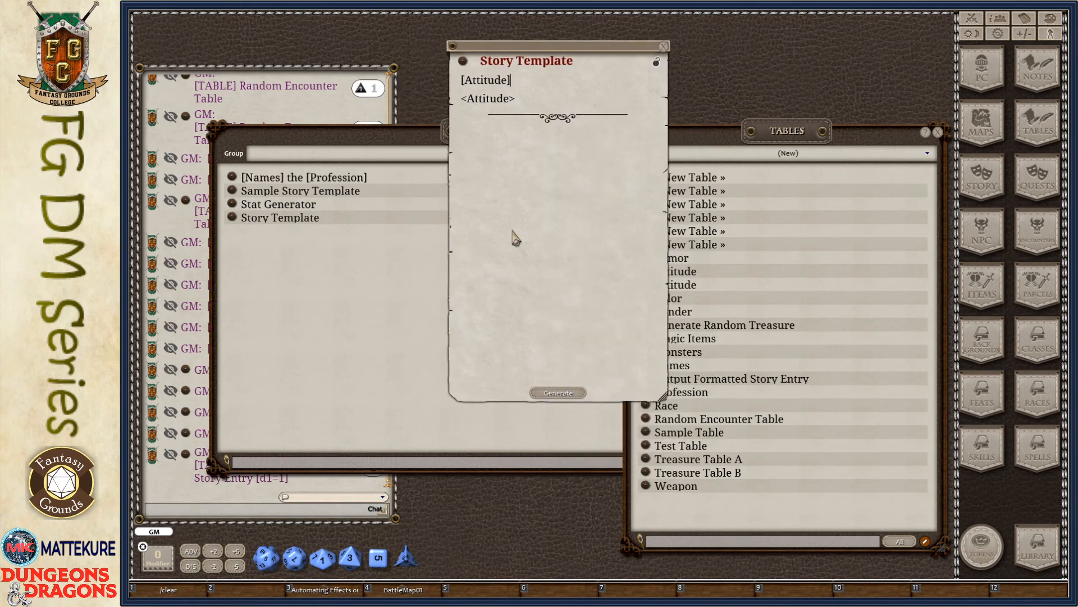
Open the [Names] the [Profession] template from the list and enlarge its window to review the table references
click(378, 262)
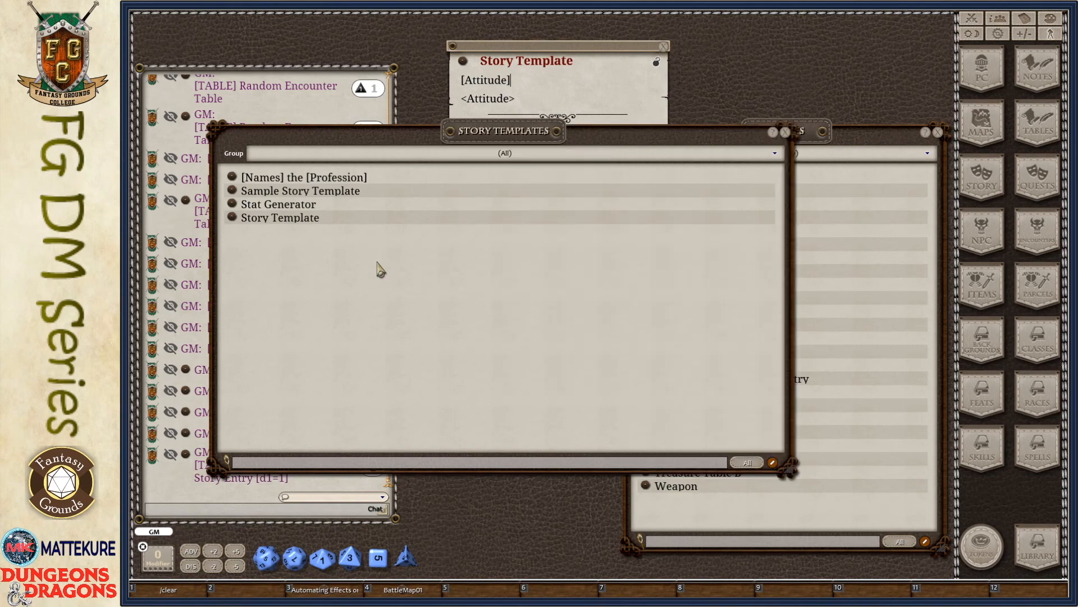
click(232, 178)
drag(541, 392, 337, 301)
drag(504, 392, 718, 405)
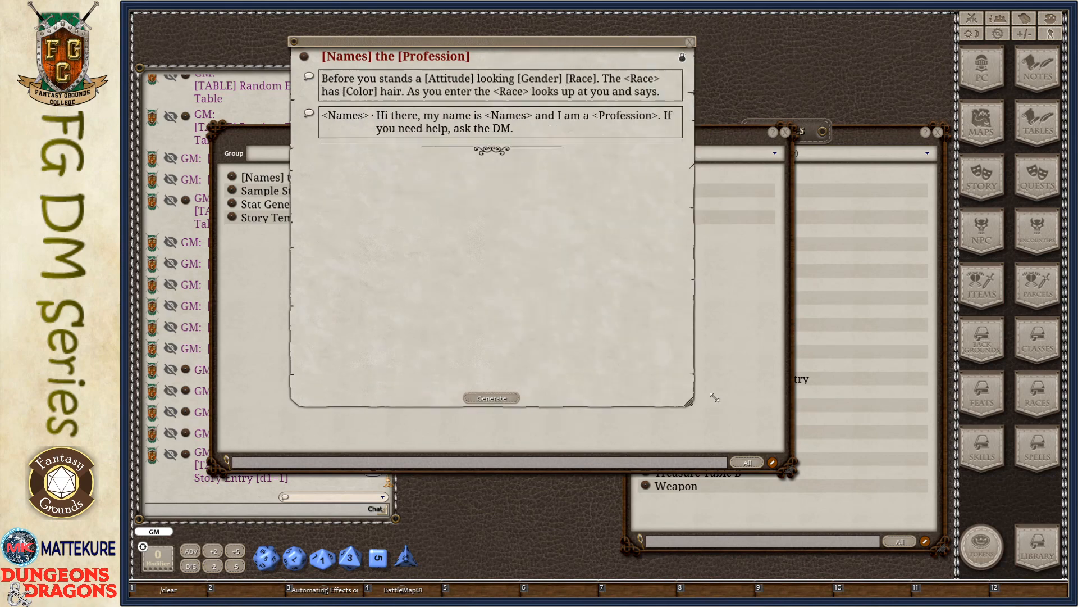
drag(548, 230, 522, 279)
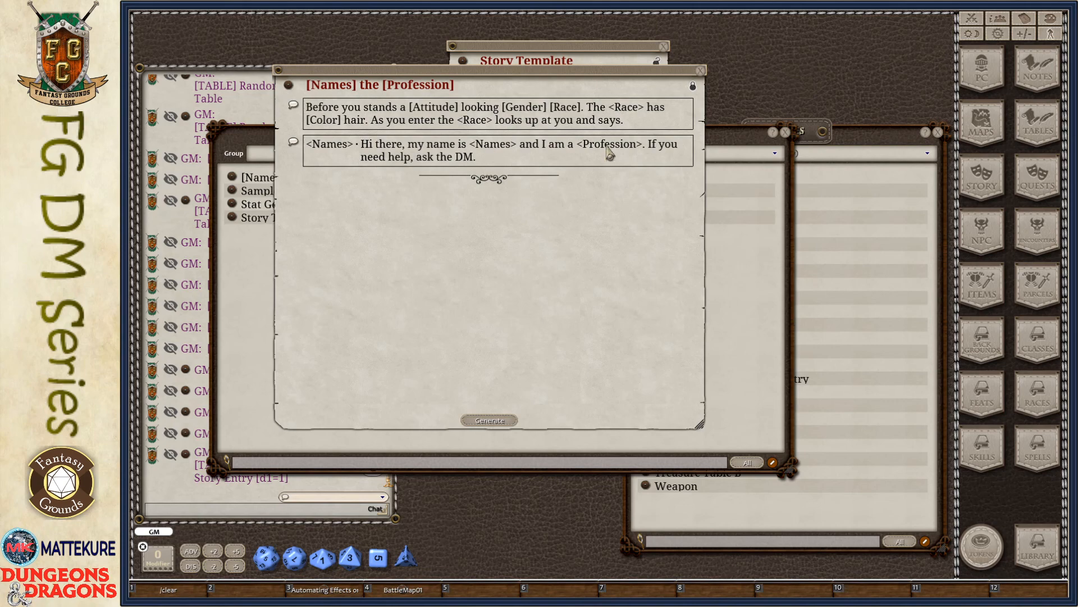
Generate a story from the [Names] the [Profession] template, enlarge it for review, and close both windows
click(490, 422)
drag(590, 398, 457, 368)
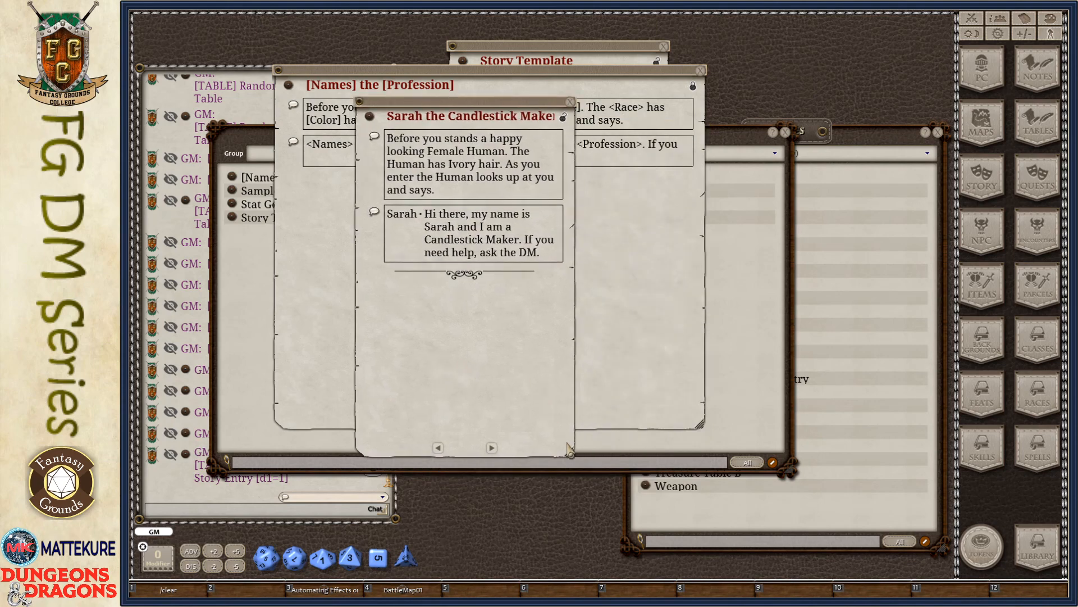
drag(568, 451, 656, 453)
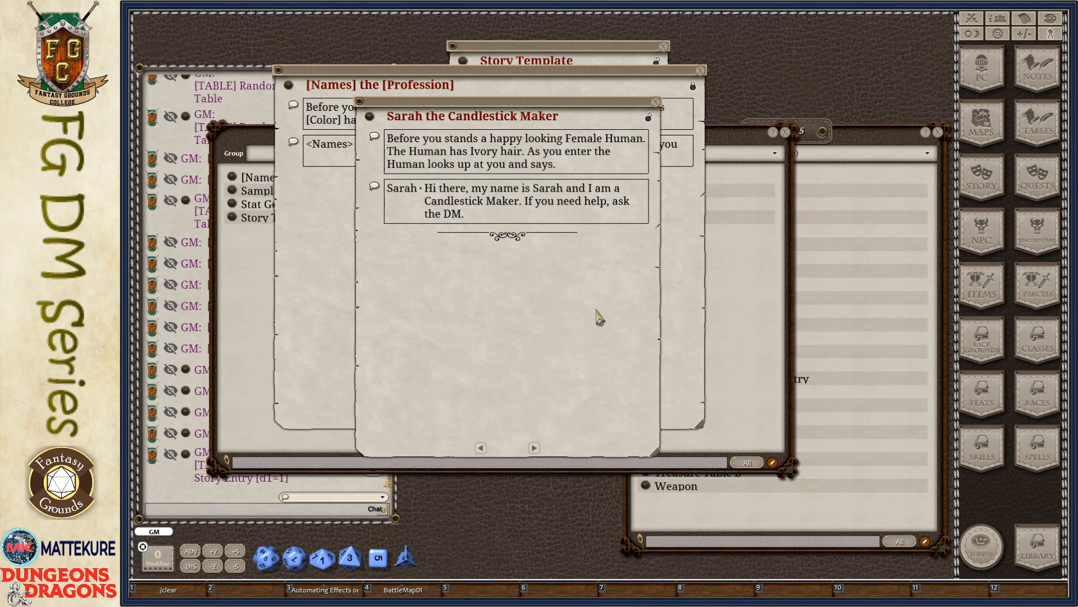
click(656, 103)
click(700, 71)
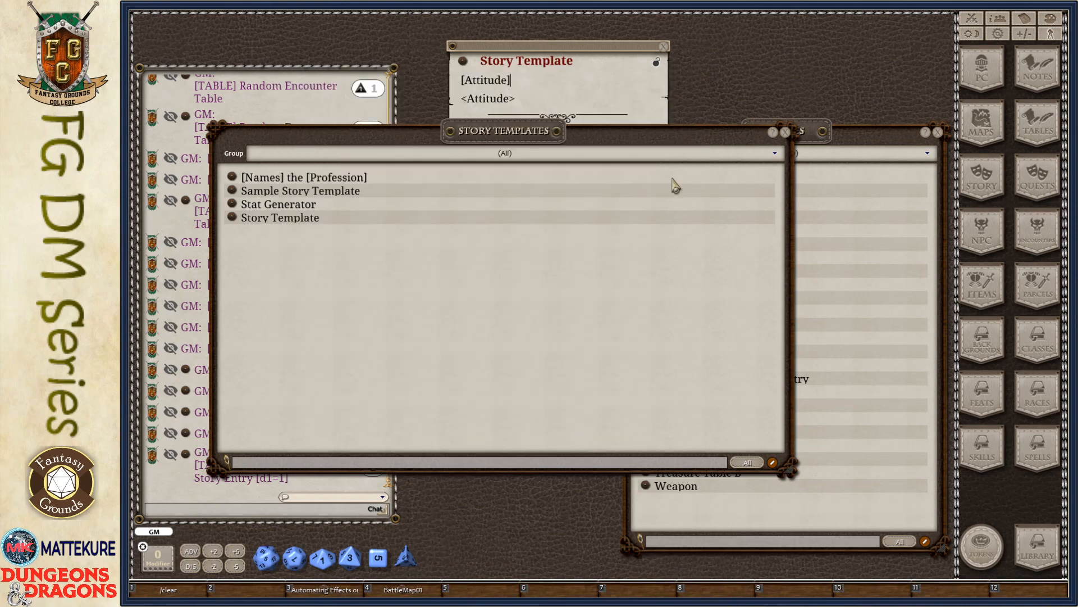
Shrink the story templates list, close the Story Template, and move the list higher beside the tables list
drag(676, 388, 506, 289)
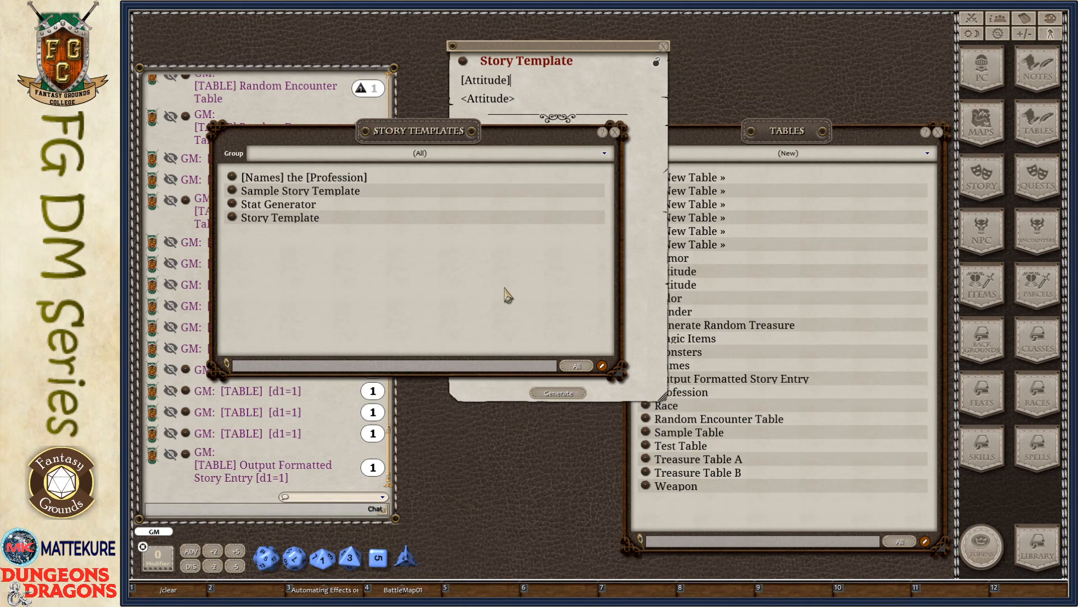
click(646, 55)
click(664, 47)
drag(388, 295, 389, 266)
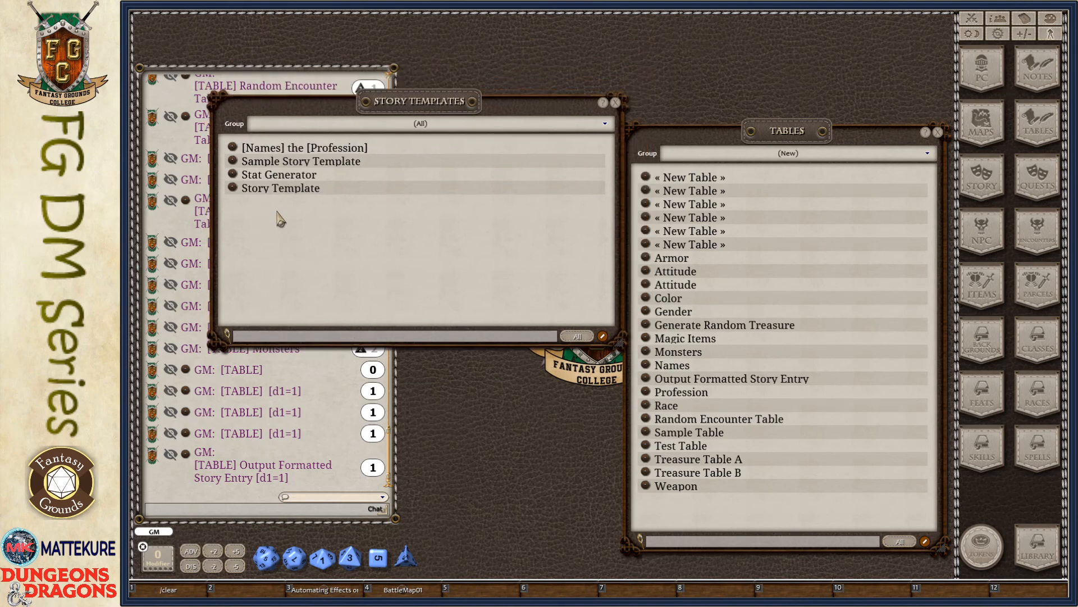
Create another new story template and move its window over the story templates list, beside the tables list
right_click(283, 232)
click(284, 274)
drag(568, 260, 368, 258)
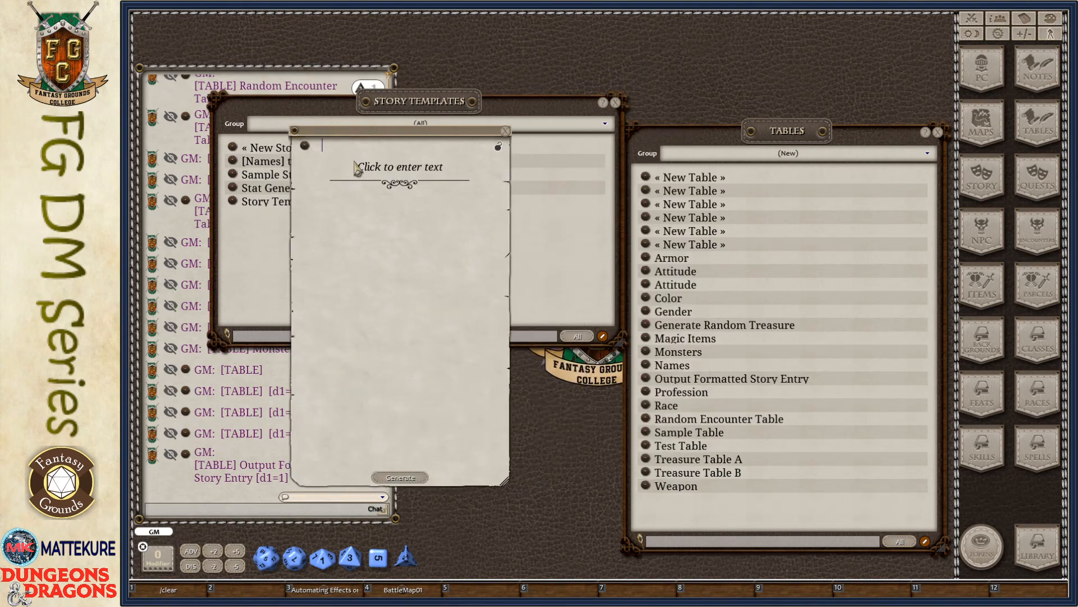
Add a link line reading [Generate Random Treasure] to the new template's body, and test it by generating a story
click(359, 168)
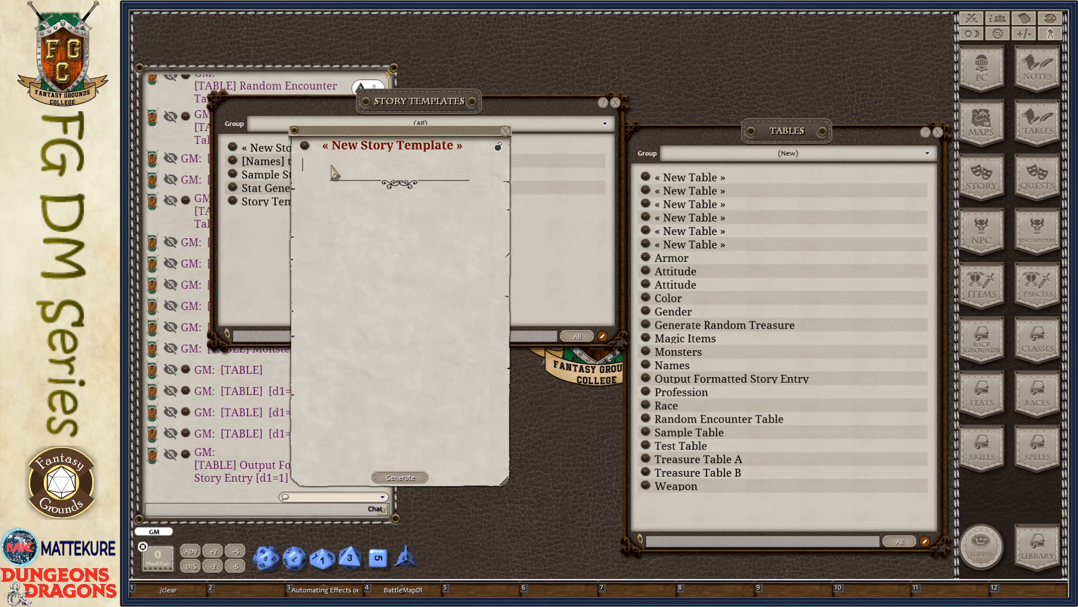
key(ctrl+3)
text([Generate Random Treasure)
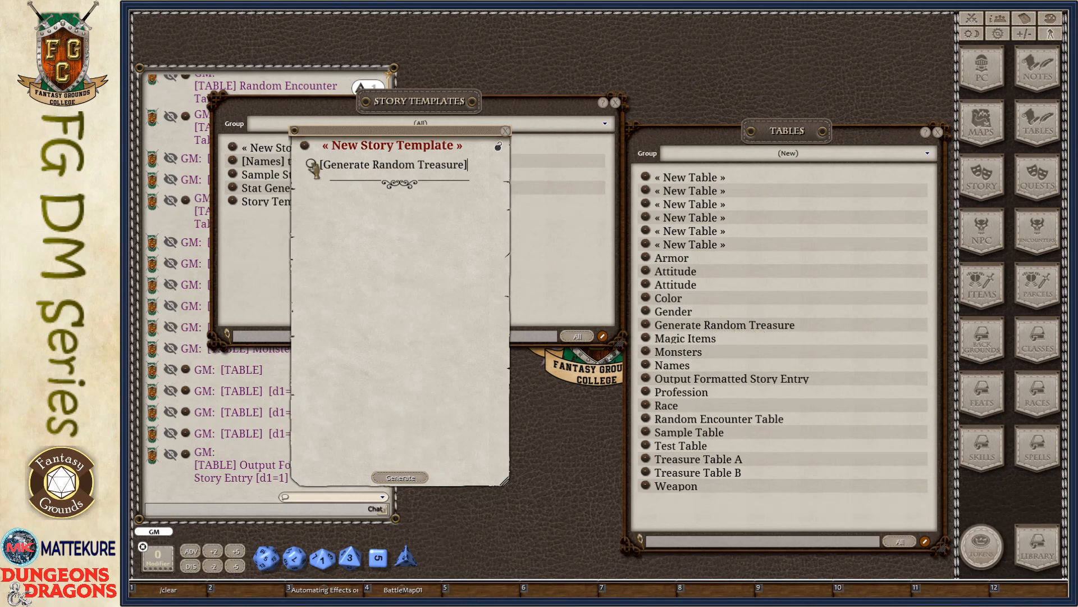
click(391, 478)
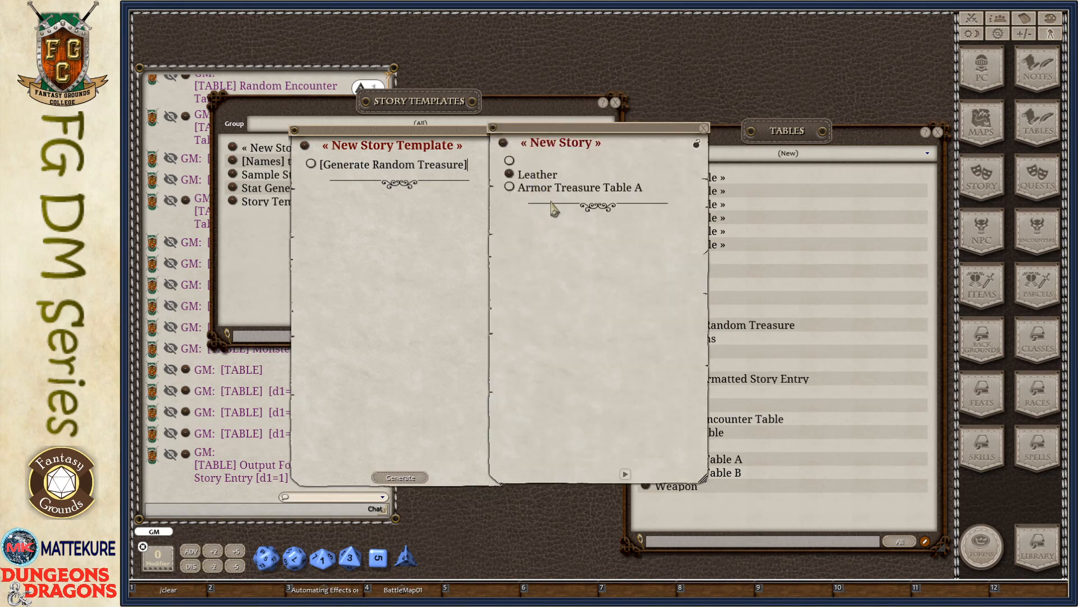
click(704, 129)
Replace the bracketed reference in the template's body with a direct link to the Generate Random Treasure table
drag(472, 166, 293, 169)
key(Delete)
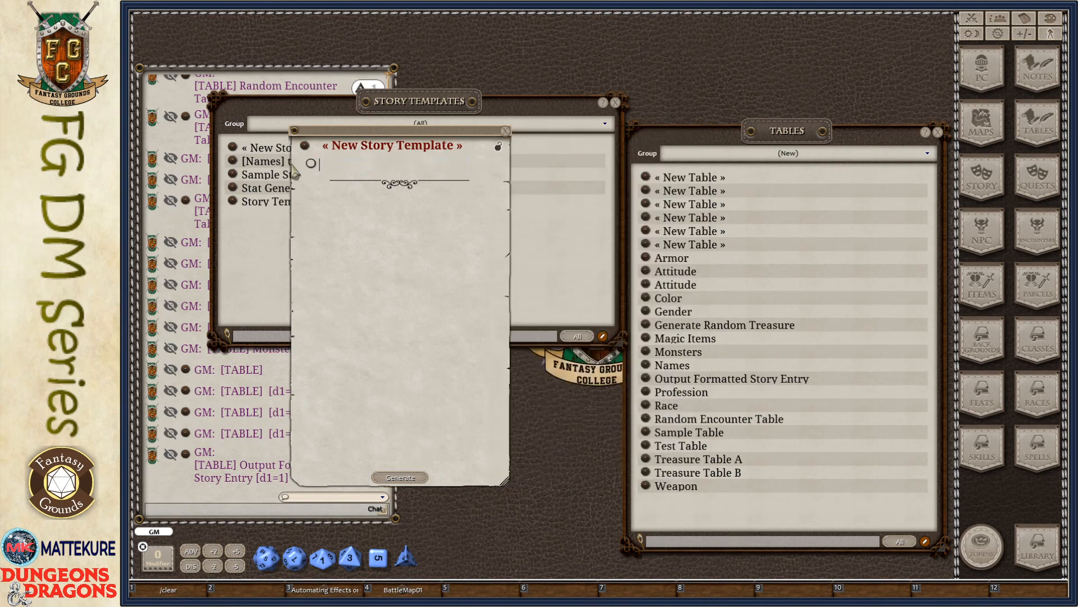
drag(645, 326, 326, 169)
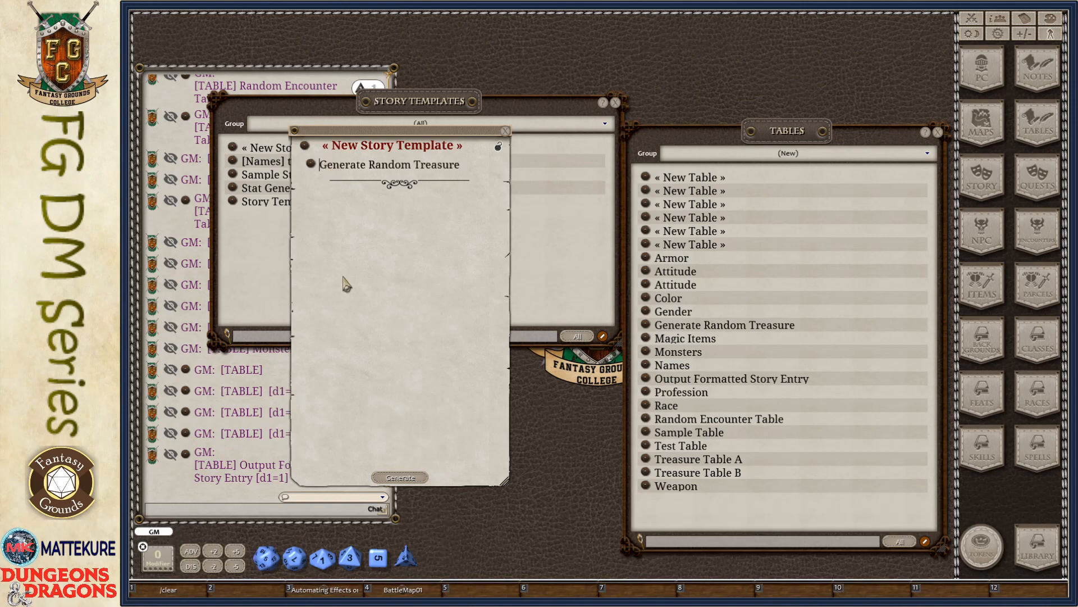
Generate a story from the template and roll the Generate Random Treasure table opened through the story's link
click(400, 477)
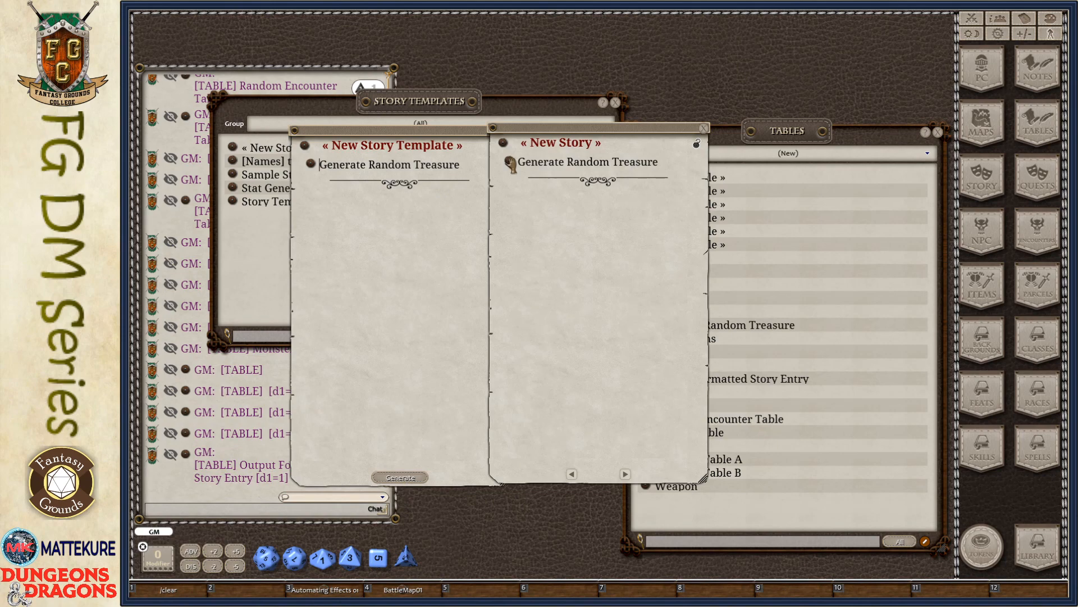
click(511, 163)
click(367, 143)
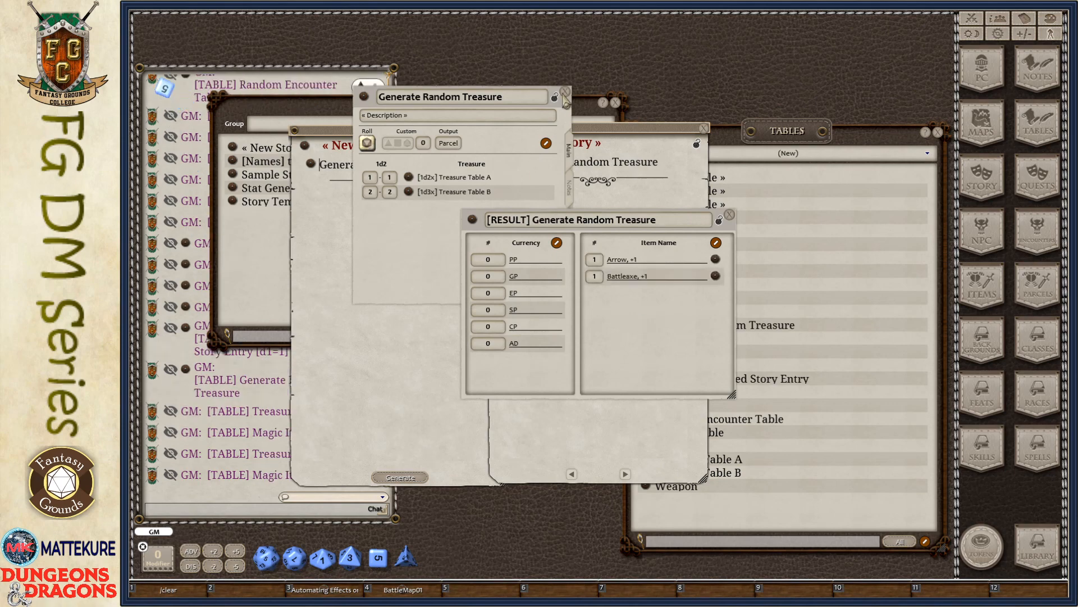
Close the Generate Random Treasure table, its result parcel, the generated story and the new story template
click(565, 91)
click(729, 215)
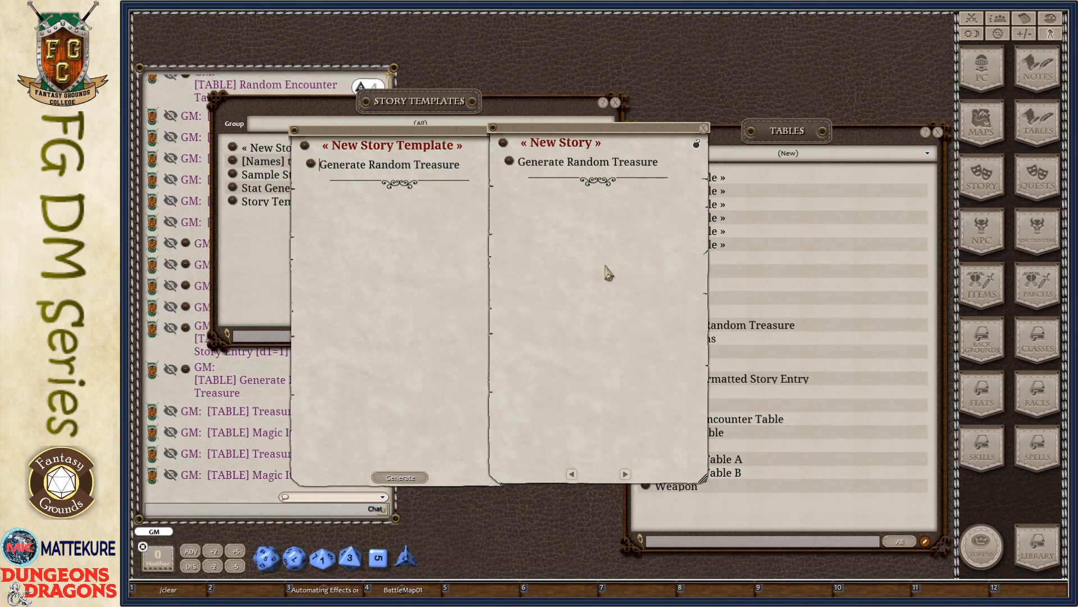
click(704, 128)
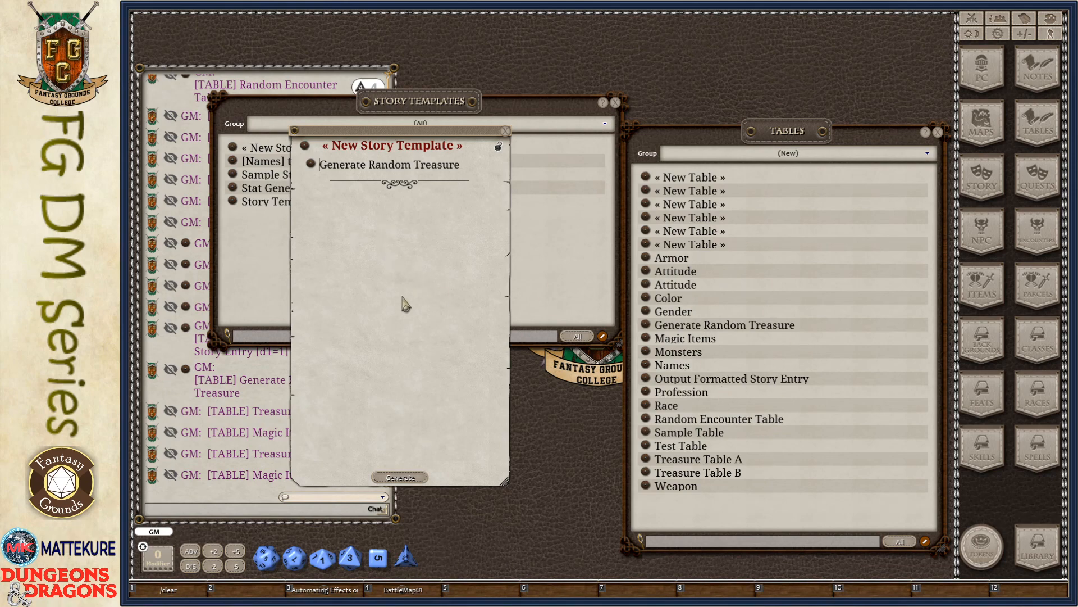
drag(437, 273, 447, 240)
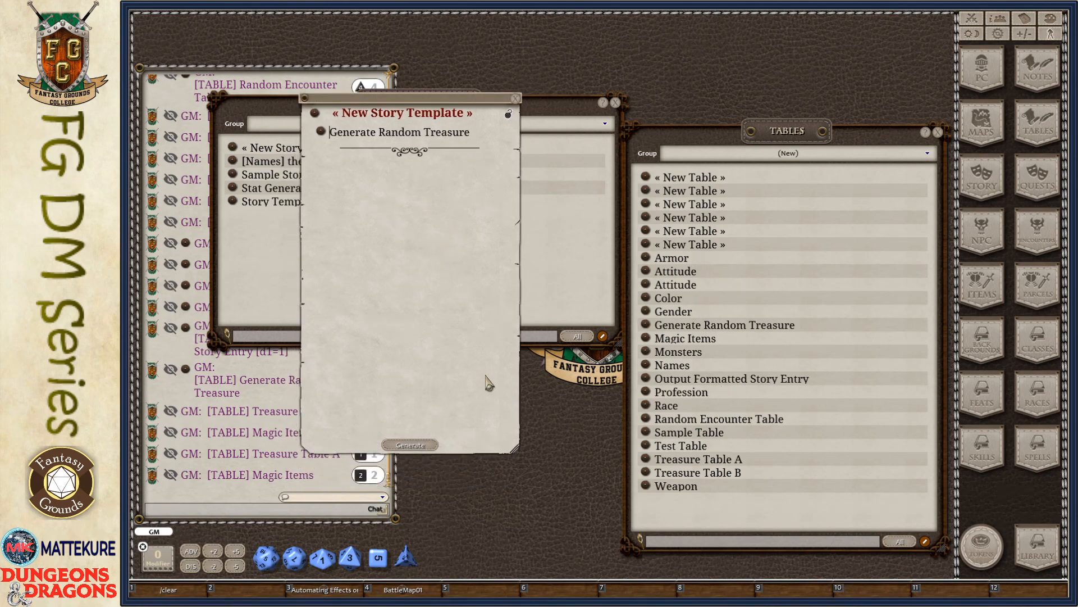
click(515, 98)
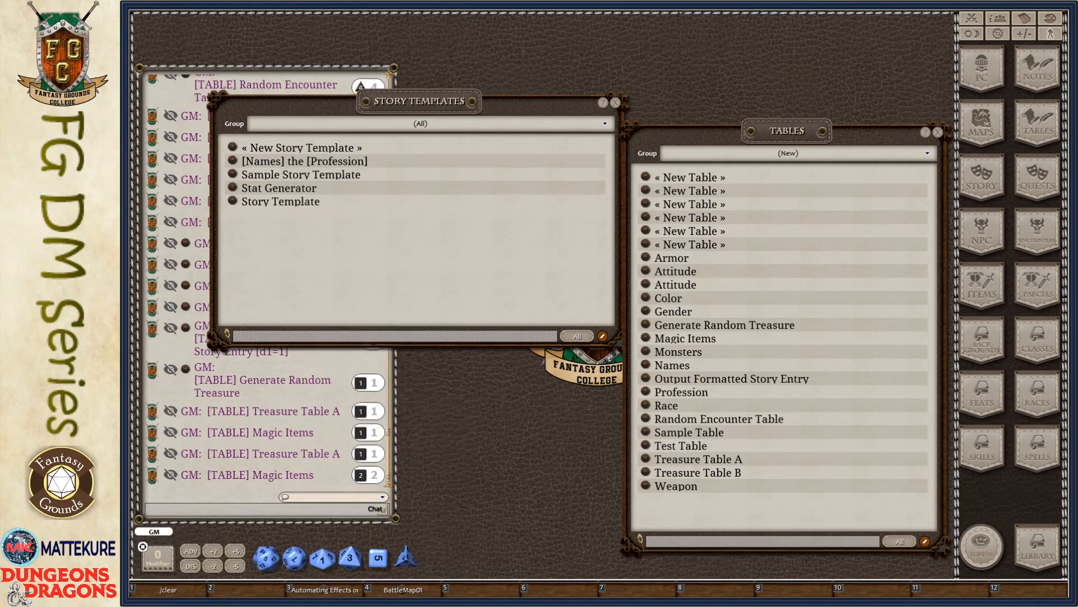